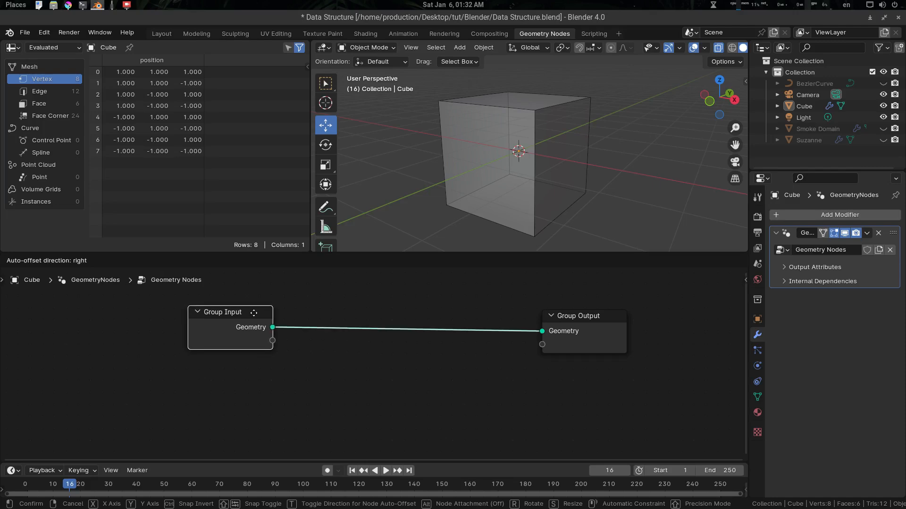
# Step: Cut the Geometry link between Group Input and Group Output, reconnect it, and line up the two nodes
pyautogui.moveTo(573, 323); pyautogui.dragTo(584, 321)
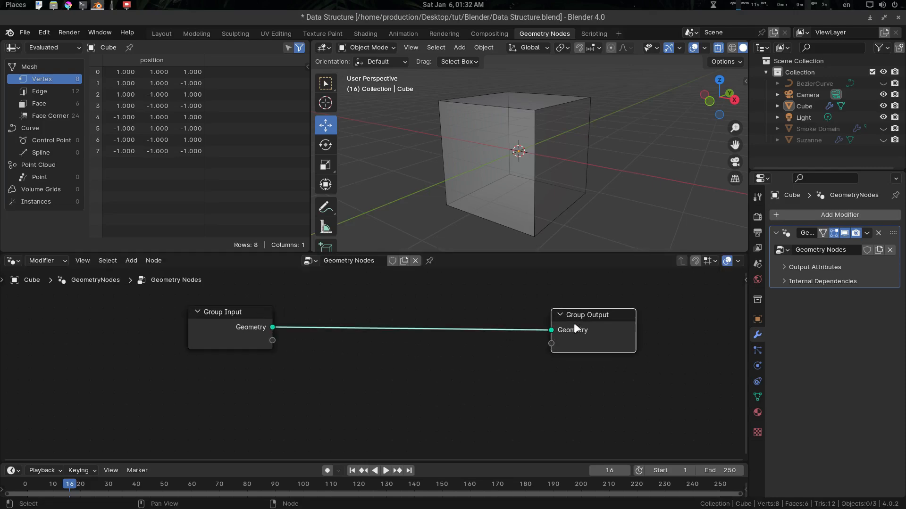
pyautogui.keyDown('ctrl'); pyautogui.moveTo(491, 311); pyautogui.dragTo(448, 375, button='right'); pyautogui.keyUp('ctrl')
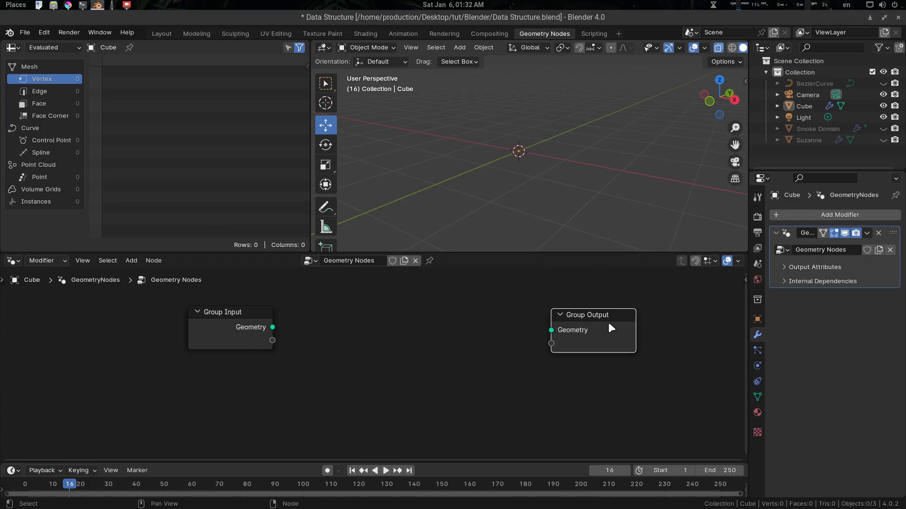
pyautogui.moveTo(273, 330); pyautogui.dragTo(551, 330)
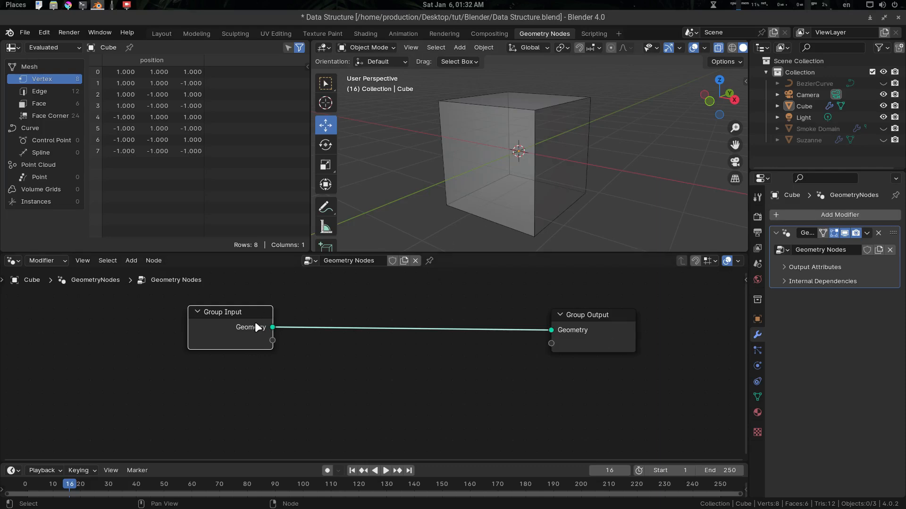
pyautogui.moveTo(271, 310); pyautogui.dragTo(268, 313)
pyautogui.moveTo(589, 324); pyautogui.dragTo(594, 323)
pyautogui.moveTo(400, 331); pyautogui.dragTo(403, 336, button='middle')
# Step: Put the cube in Edit Mode with nothing selected and make the 3D viewport taller
pyautogui.moveTo(487, 145); pyautogui.dragTo(534, 136, button='middle')
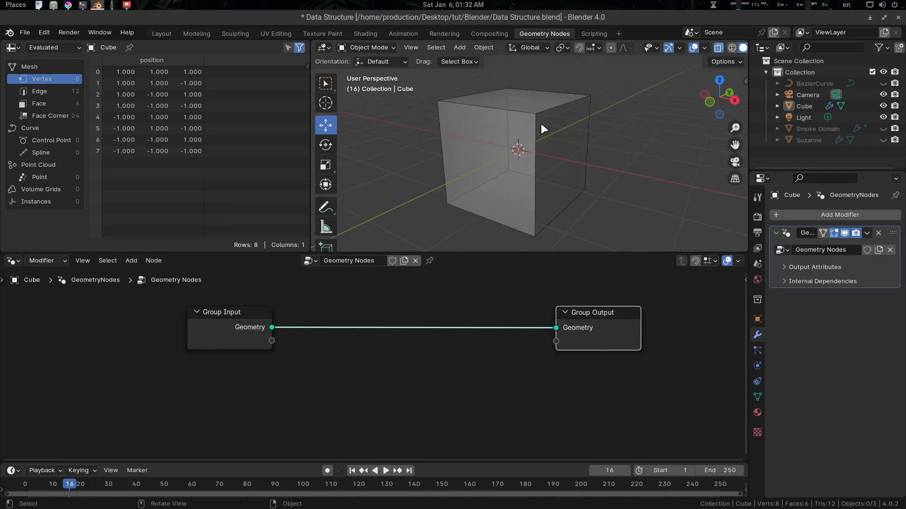
pyautogui.click(541, 124)
pyautogui.hotkey('ctrl', 'Tab')
pyautogui.click(599, 126)
pyautogui.hotkey('alt', 'a')
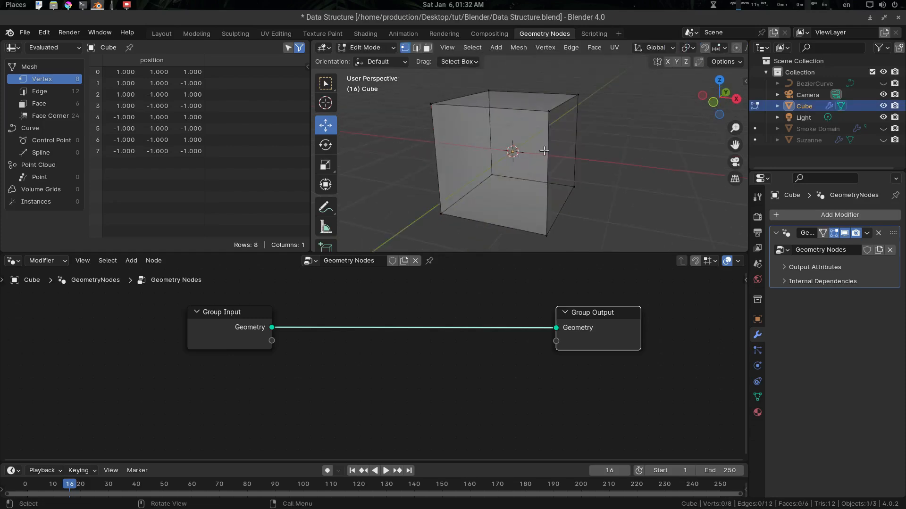
pyautogui.moveTo(534, 253); pyautogui.dragTo(535, 300)
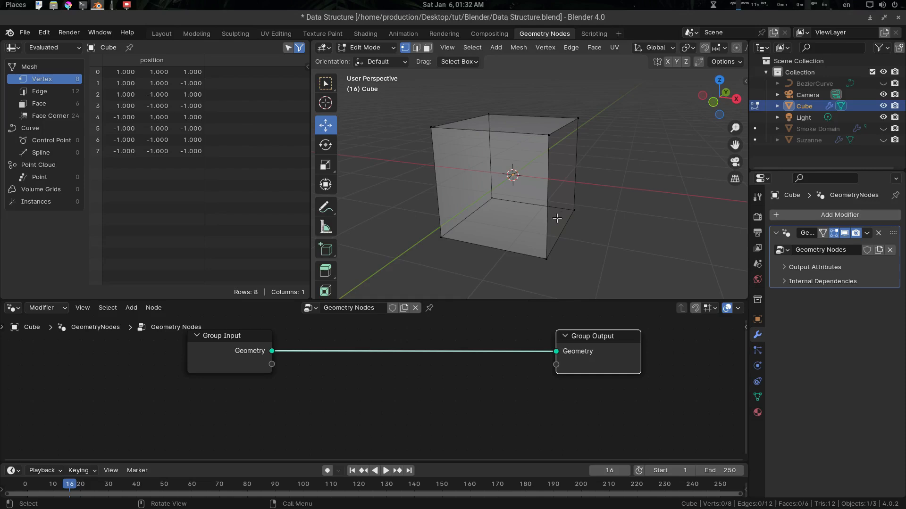
# Step: Box-select the vertices on the cube's positive X side in front view, and clear the selection
pyautogui.scroll(3, 556, 199)
pyautogui.moveTo(555, 198); pyautogui.dragTo(583, 188, button='middle')
pyautogui.press('Up')
pyautogui.press('KP_1')
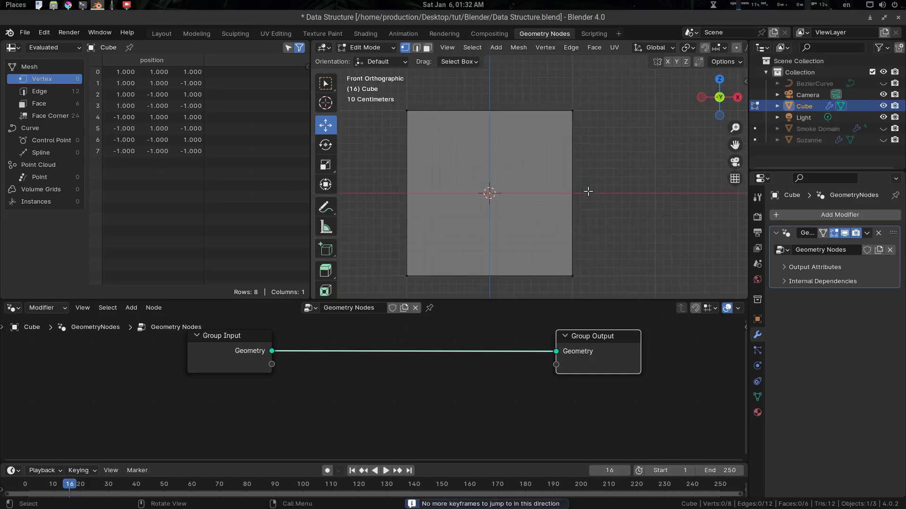
pyautogui.moveTo(591, 100); pyautogui.dragTo(547, 279)
pyautogui.moveTo(548, 279); pyautogui.dragTo(573, 190, button='middle')
pyautogui.hotkey('alt', 'a')
# Step: Select the single vertex at the cube's upper corner at positive X, negative Y
pyautogui.click(530, 150)
pyautogui.scroll(-10, 556, 209)
pyautogui.scroll(7, 574, 189)
pyautogui.scroll(6, 547, 149)
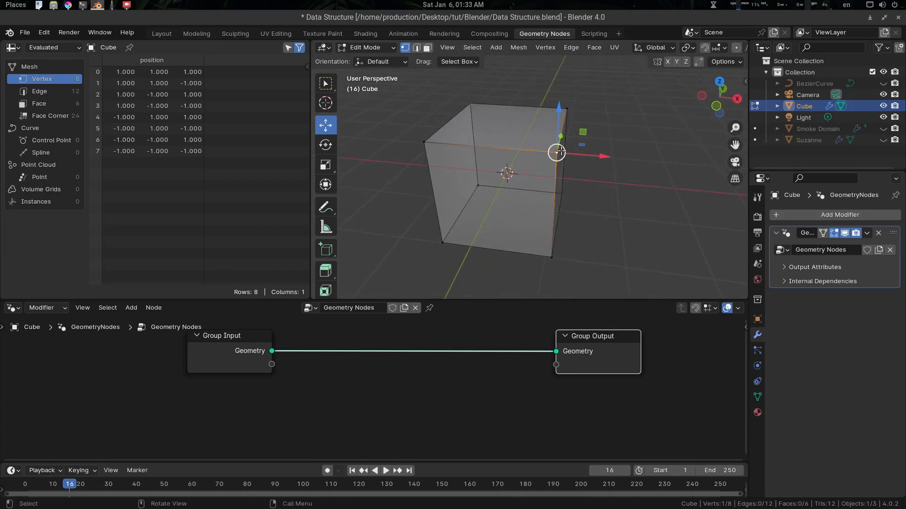
pyautogui.moveTo(578, 202); pyautogui.dragTo(560, 203, button='middle')
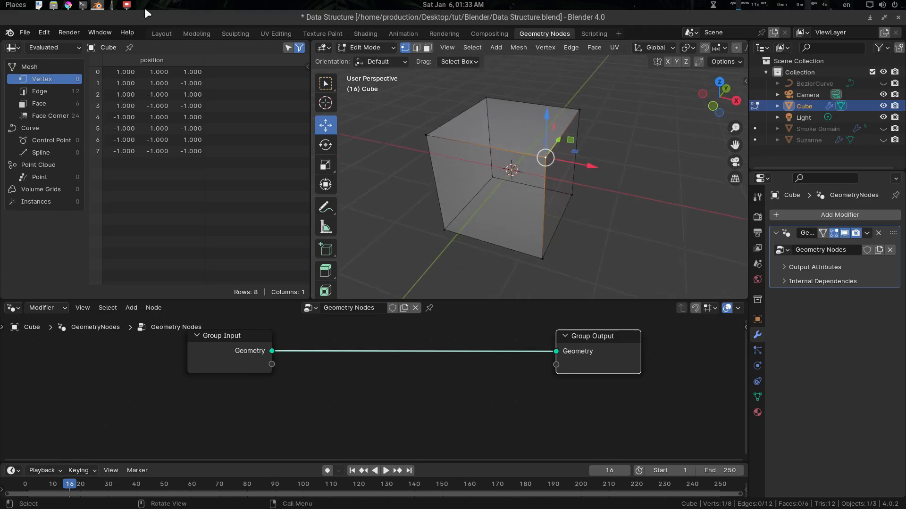
# Step: Switch to Krita and examine the hand-drawn x/y graph with the point at (5, 3)
pyautogui.click(66, 8)
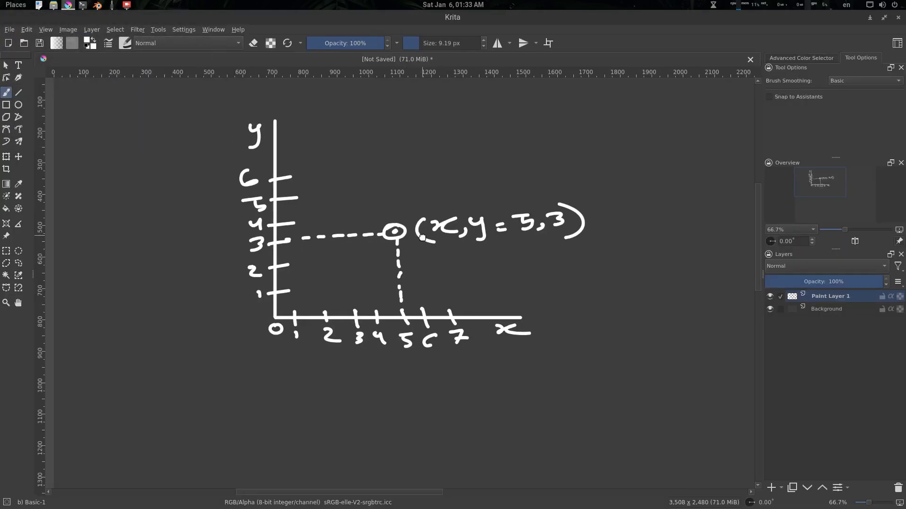
pyautogui.scroll(1, 391, 247)
pyautogui.moveTo(391, 247); pyautogui.dragTo(380, 266, button='middle')
pyautogui.scroll(-1, 380, 266)
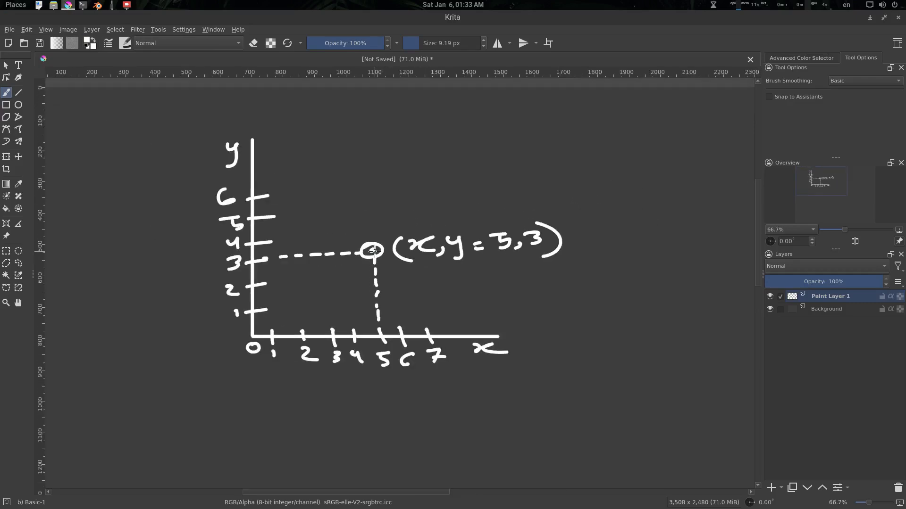
pyautogui.click(374, 250)
# Step: Switch back to Blender and try moving the selected corner vertex freely, first to about (0.27, -0.69, 1.04)
pyautogui.click(97, 6)
pyautogui.moveTo(526, 178); pyautogui.dragTo(566, 151, button='middle')
pyautogui.moveTo(580, 144); pyautogui.dragTo(525, 140)
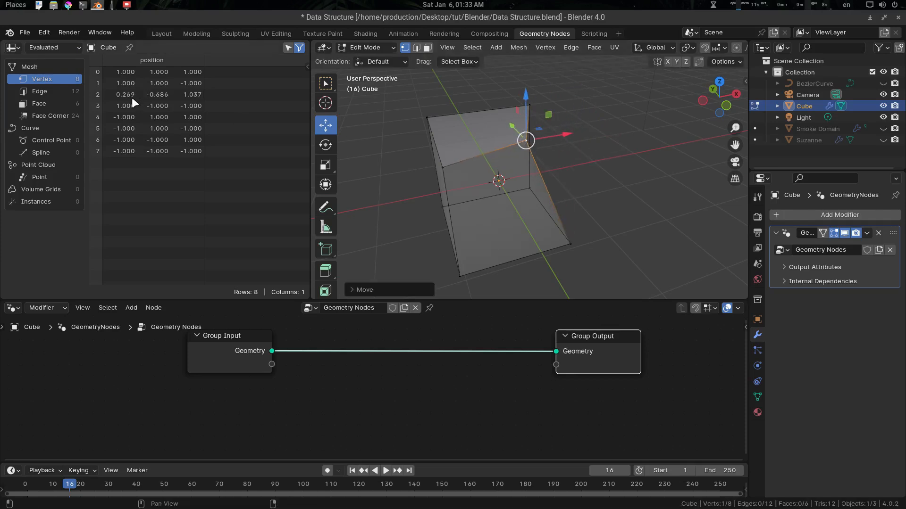
pyautogui.moveTo(526, 141); pyautogui.dragTo(533, 163)
# Step: Undo both moves of the corner vertex and deselect everything
pyautogui.hotkey('ctrl', 'z')
pyautogui.moveTo(574, 194); pyautogui.dragTo(604, 166, button='middle')
pyautogui.hotkey('ctrl', 'z')
pyautogui.hotkey('alt', 'a')
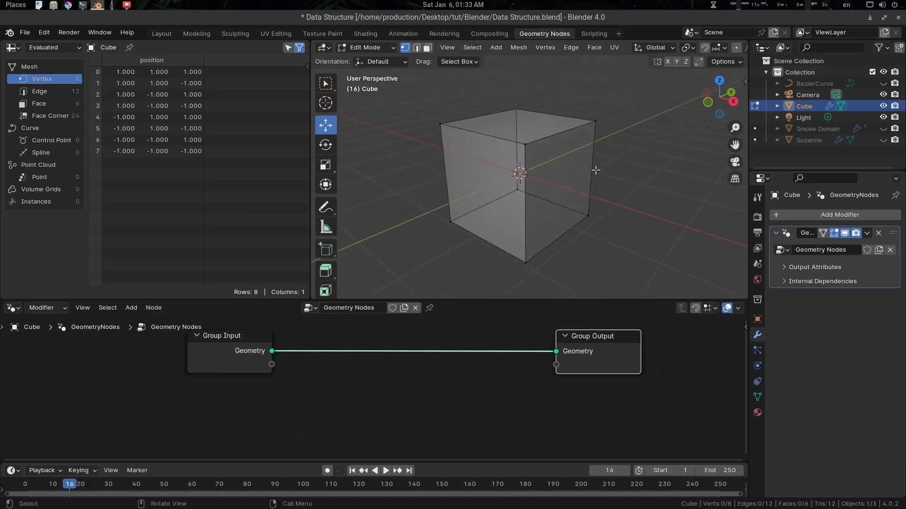
# Step: Select all of the cube's vertices, try raising them slightly along Z, and undo that move
pyautogui.scroll(-2, 521, 191)
pyautogui.moveTo(521, 191); pyautogui.dragTo(564, 196, button='middle')
pyautogui.scroll(2, 558, 184)
pyautogui.scroll(-2, 565, 189)
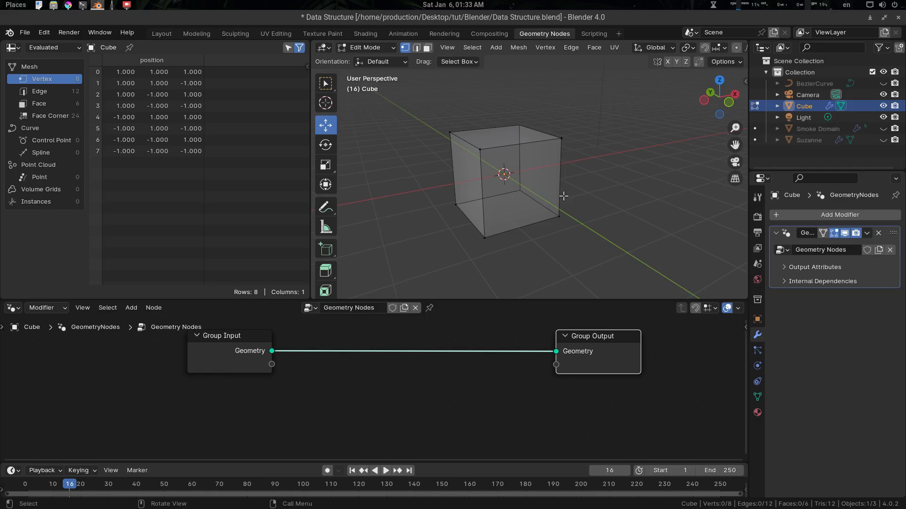
pyautogui.moveTo(560, 191); pyautogui.dragTo(553, 190, button='middle')
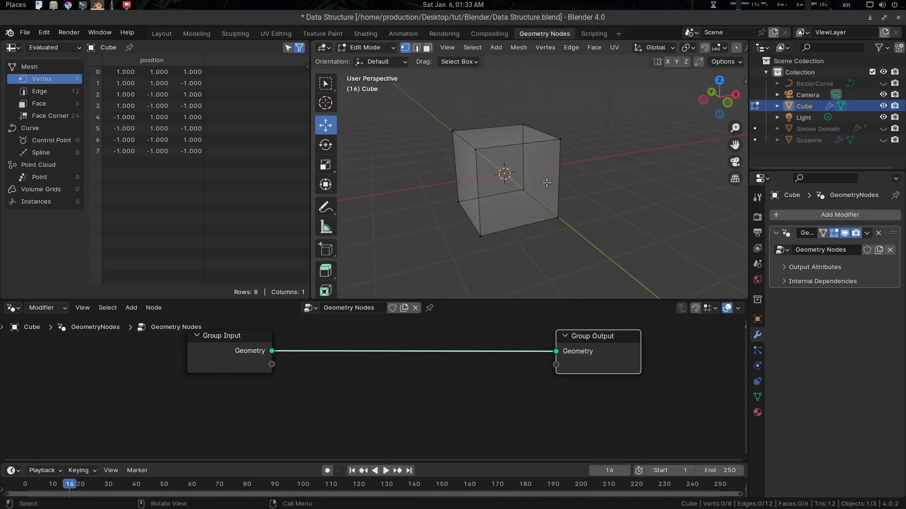
pyautogui.moveTo(525, 147); pyautogui.dragTo(441, 175, button='middle')
pyautogui.press('a')
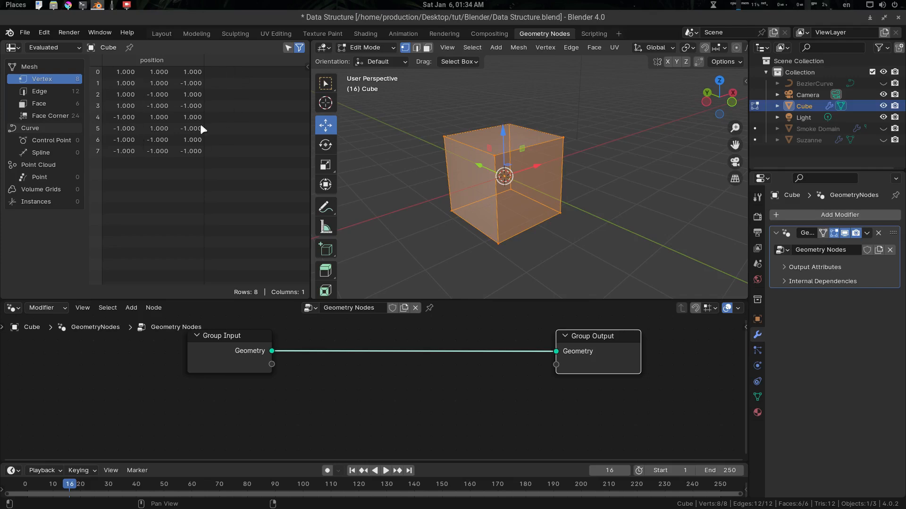
pyautogui.moveTo(514, 163); pyautogui.dragTo(521, 161, button='middle')
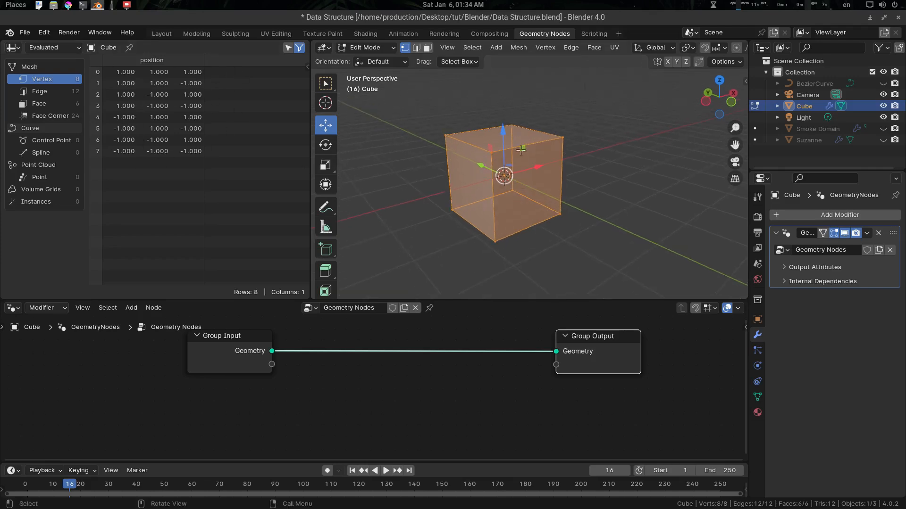
pyautogui.moveTo(504, 133); pyautogui.dragTo(504, 122)
pyautogui.hotkey('ctrl', 'z')
# Step: Move all the cube's vertices 1 m along Z, X and Y so that one corner sits at the world origin
pyautogui.scroll(-3, 548, 165)
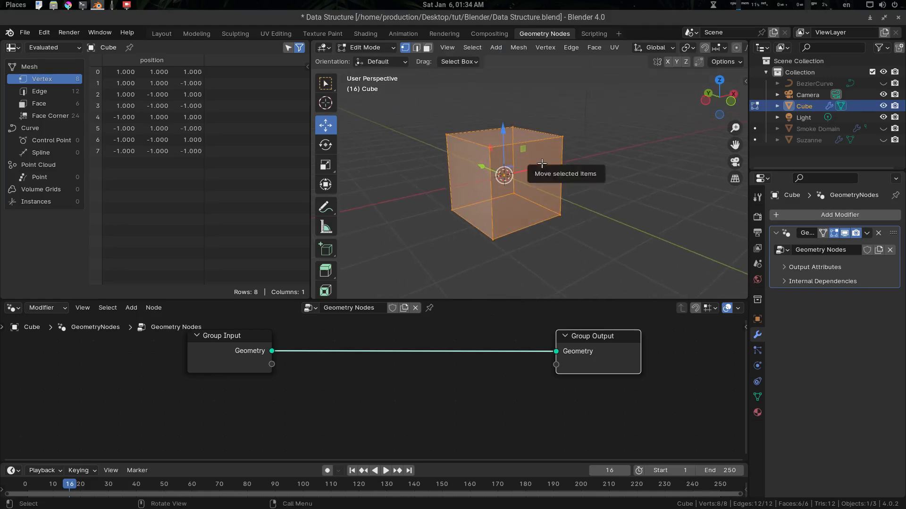
pyautogui.moveTo(541, 164); pyautogui.dragTo(530, 168, button='middle')
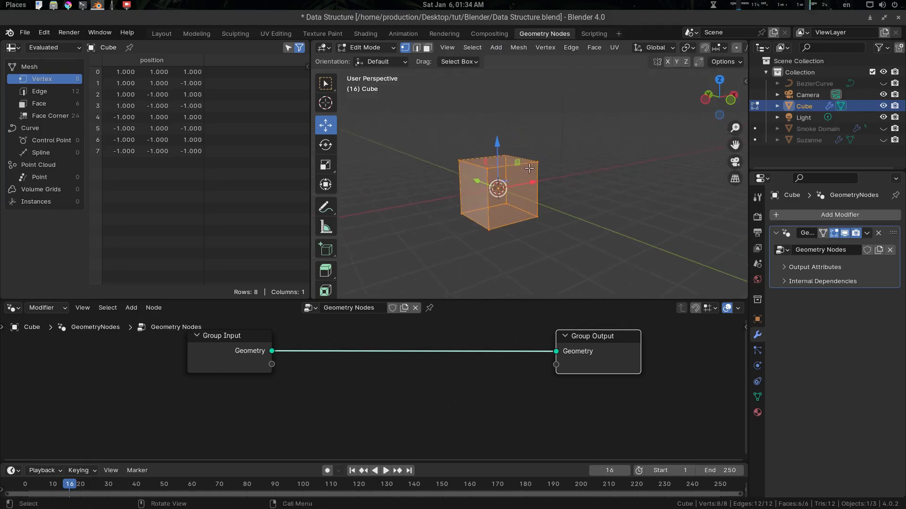
pyautogui.moveTo(501, 158); pyautogui.dragTo(498, 127)
pyautogui.moveTo(566, 165); pyautogui.dragTo(537, 162, button='middle')
pyautogui.moveTo(536, 162); pyautogui.dragTo(559, 160)
pyautogui.moveTo(559, 161)
pyautogui.mouseDown(button='middle')
pyautogui.moveTo(578, 177)
pyautogui.moveTo(569, 174)
pyautogui.mouseUp(button='middle')
pyautogui.moveTo(477, 157); pyautogui.dragTo(443, 163)
pyautogui.moveTo(477, 179); pyautogui.dragTo(521, 201, button='middle')
pyautogui.scroll(4, 545, 191)
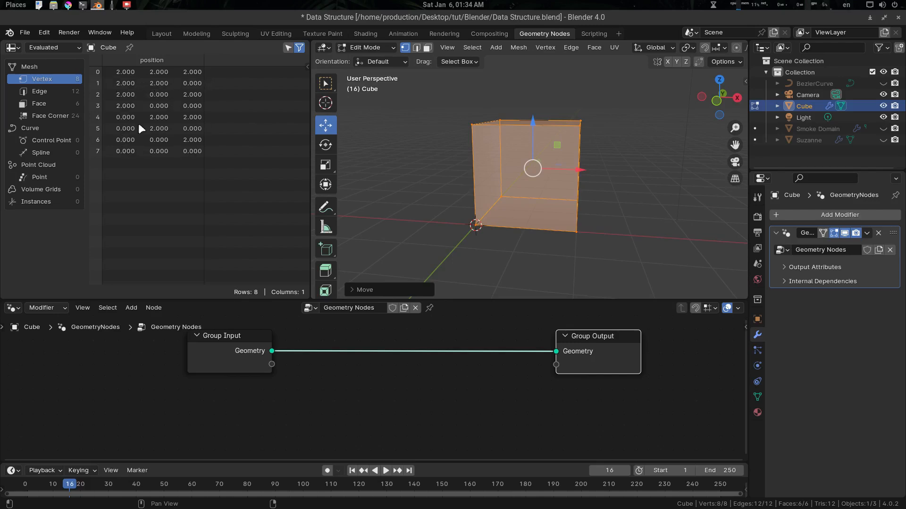
pyautogui.moveTo(561, 175)
pyautogui.mouseDown(button='middle')
pyautogui.moveTo(648, 205)
pyautogui.moveTo(571, 184)
pyautogui.mouseUp(button='middle')
pyautogui.scroll(-2, 560, 195)
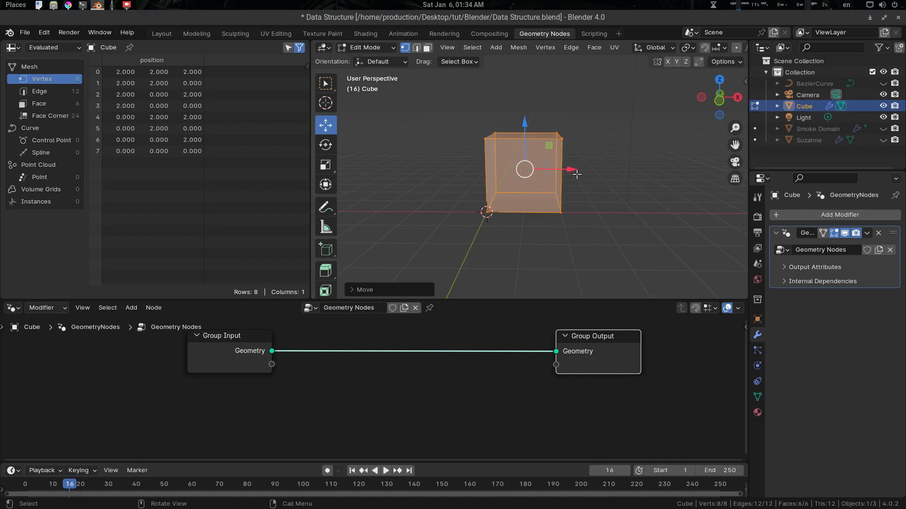
# Step: Undo the three axis moves of the cube's vertices and reselect the whole mesh
pyautogui.hotkey('ctrl', 'z')
pyautogui.hotkey('ctrl', 'z')
pyautogui.hotkey('ctrl', 'z')
pyautogui.moveTo(538, 223); pyautogui.dragTo(560, 210, button='middle')
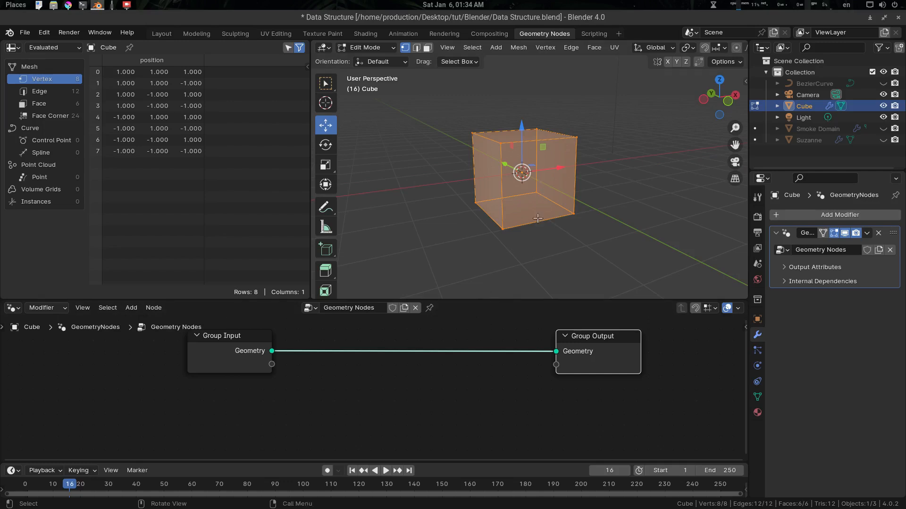
pyautogui.moveTo(542, 195)
pyautogui.mouseDown(button='middle')
pyautogui.moveTo(550, 203)
pyautogui.moveTo(534, 185)
pyautogui.mouseUp(button='middle')
pyautogui.scroll(1, 550, 185)
pyautogui.hotkey('alt', 'a')
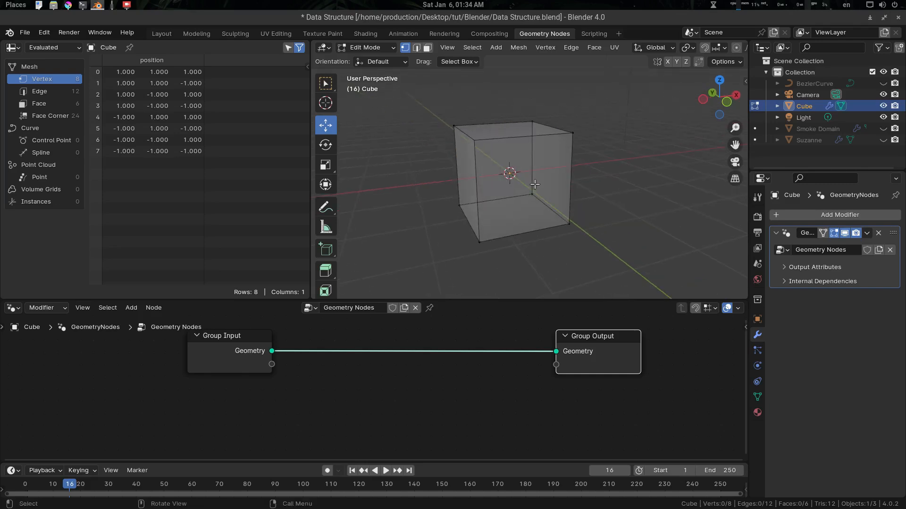
pyautogui.press('a')
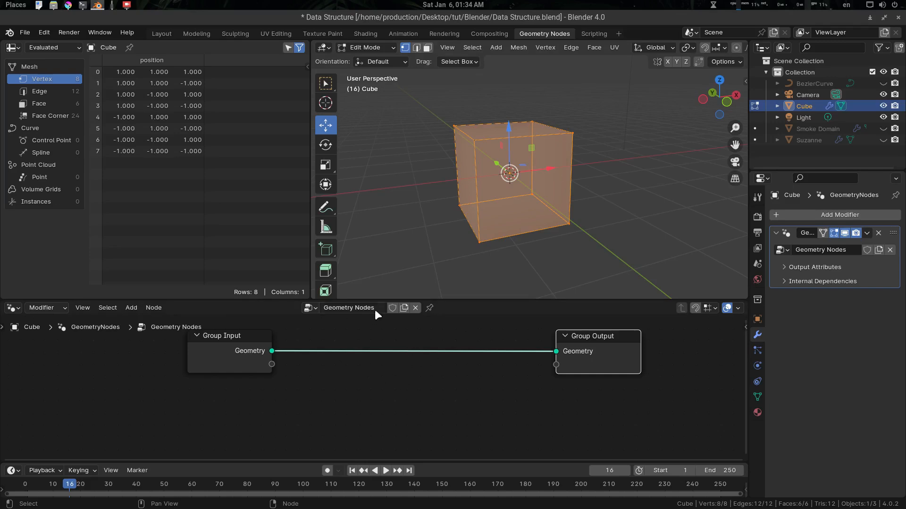
# Step: Enlarge the node editor area and return the cube to Object Mode
pyautogui.moveTo(399, 300); pyautogui.dragTo(398, 272)
pyautogui.moveTo(524, 182); pyautogui.dragTo(536, 179, button='middle')
pyautogui.hotkey('ctrl', 'Tab')
pyautogui.click(400, 165)
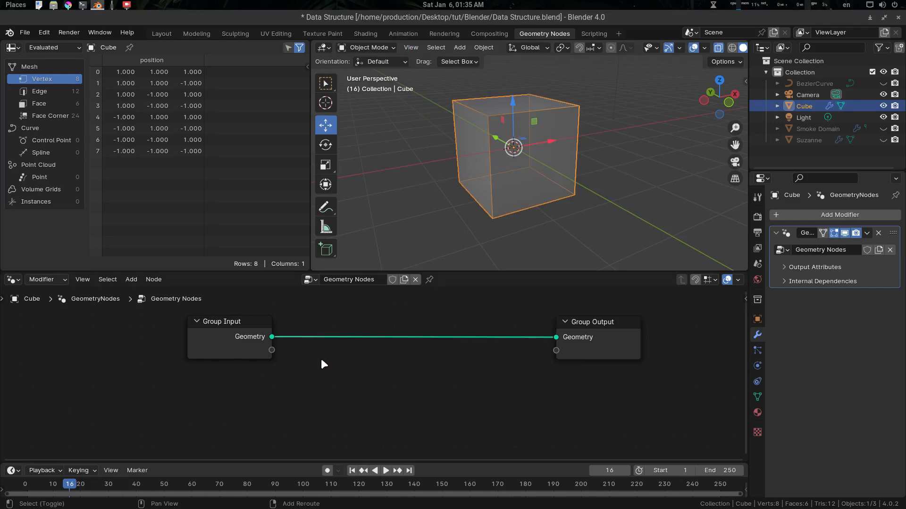
# Step: Add a Position node and place it below the link between Group Input and Group Output
pyautogui.hotkey('shift', 'a')
pyautogui.moveTo(321, 359)
pyautogui.moveTo(315, 340)
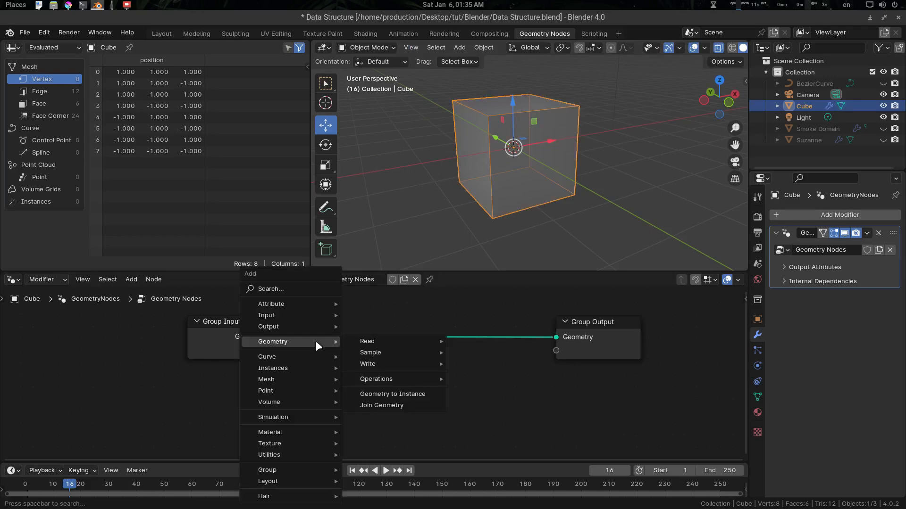
pyautogui.moveTo(387, 342)
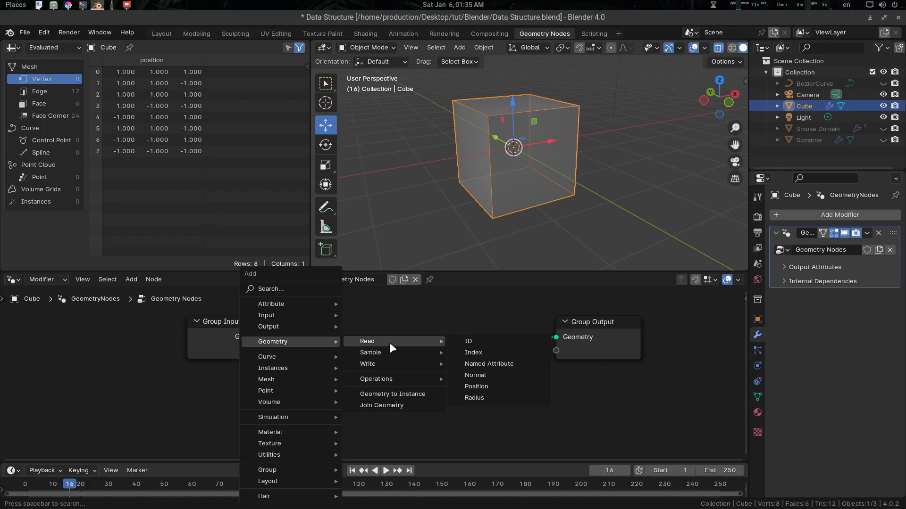
pyautogui.click(476, 387)
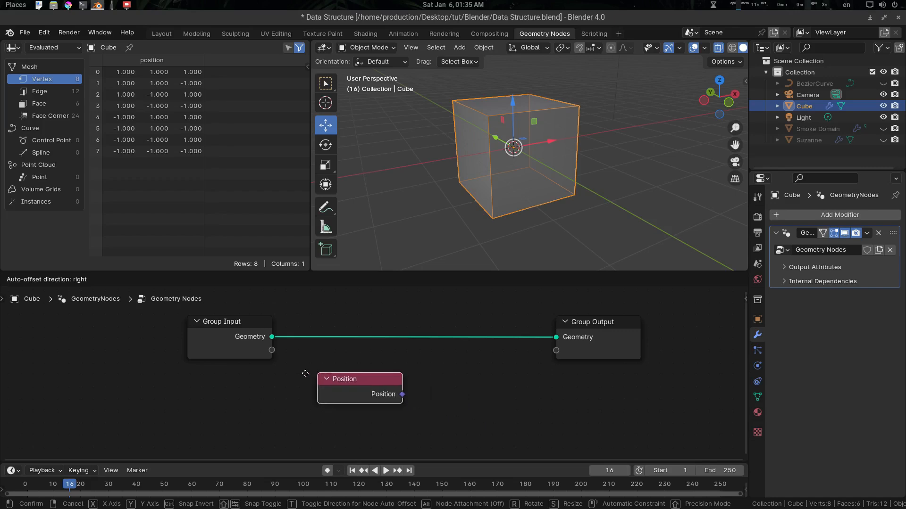
pyautogui.click(327, 388)
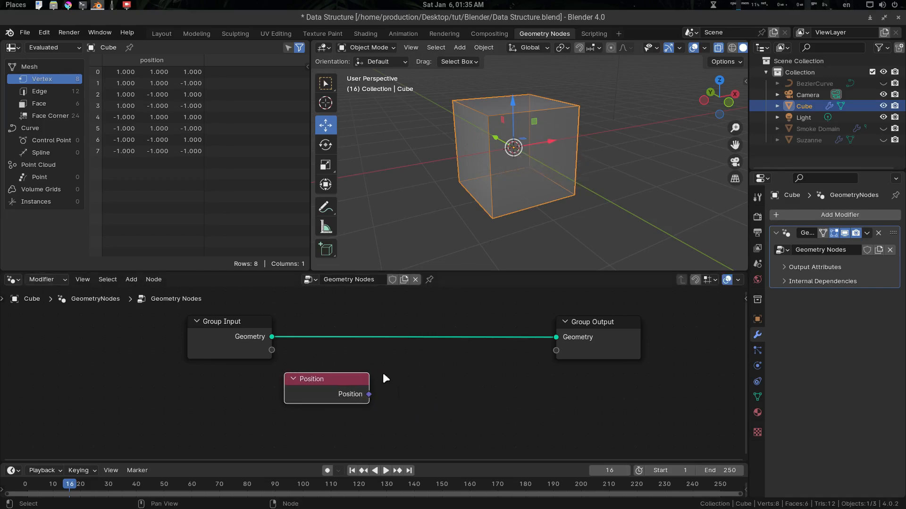
# Step: Try moving the cube's upper corner vertex in Edit Mode, and return to Object Mode with the cube unchanged
pyautogui.press('Tab')
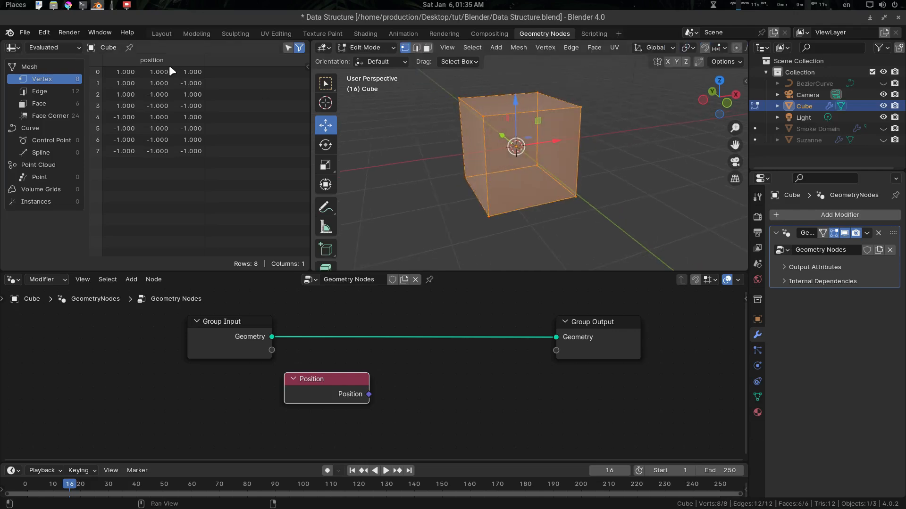
pyautogui.click(580, 108)
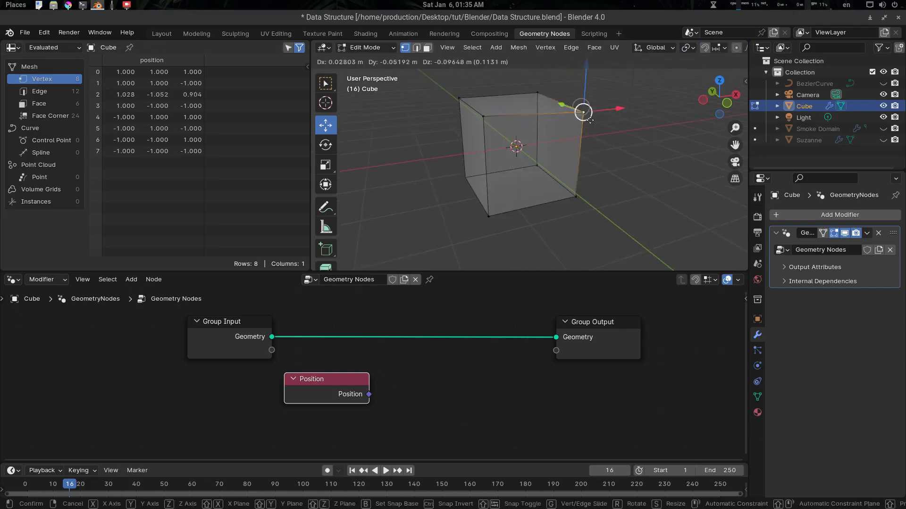
pyautogui.moveTo(530, 137); pyautogui.dragTo(546, 133, button='middle')
pyautogui.press('Tab')
# Step: Reposition the Position node slightly beneath the Geometry link, near the Group Input node
pyautogui.moveTo(344, 379); pyautogui.dragTo(335, 386)
pyautogui.moveTo(378, 374); pyautogui.dragTo(378, 365, button='middle')
pyautogui.hotkey('shift', 'a')
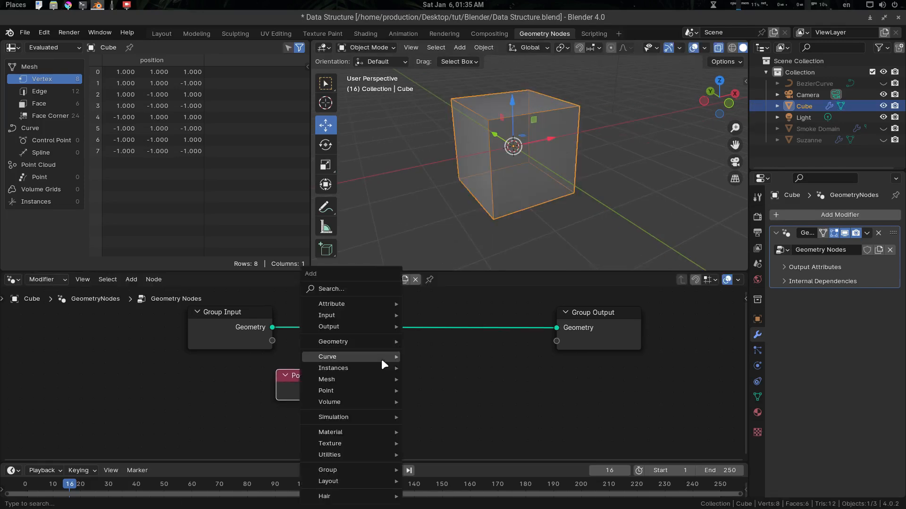
pyautogui.moveTo(377, 343)
pyautogui.moveTo(427, 342)
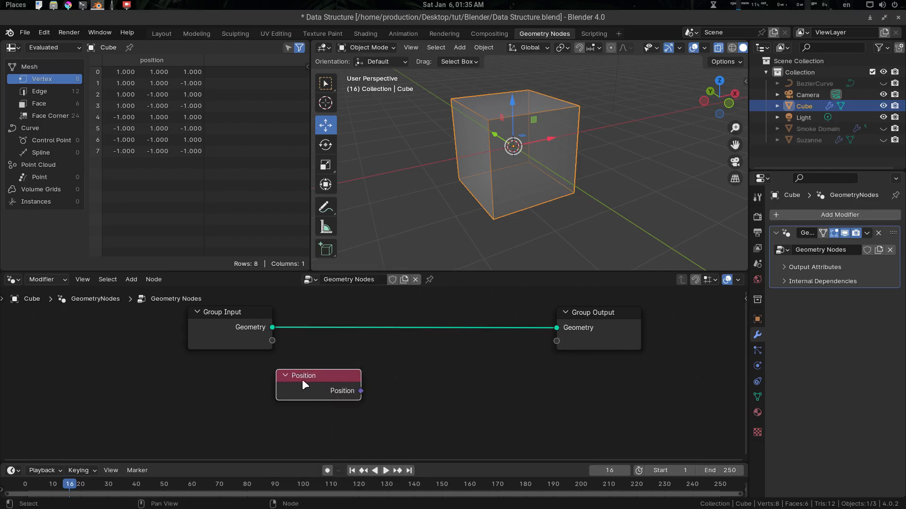
pyautogui.moveTo(304, 376); pyautogui.dragTo(308, 377)
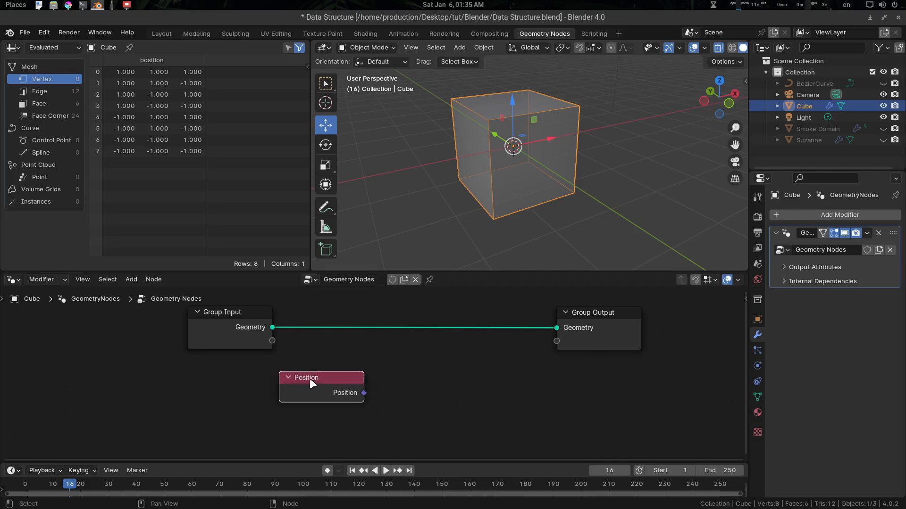
pyautogui.moveTo(310, 378); pyautogui.dragTo(313, 378)
pyautogui.moveTo(421, 380); pyautogui.dragTo(424, 376, button='middle')
pyautogui.scroll(-2, 423, 375)
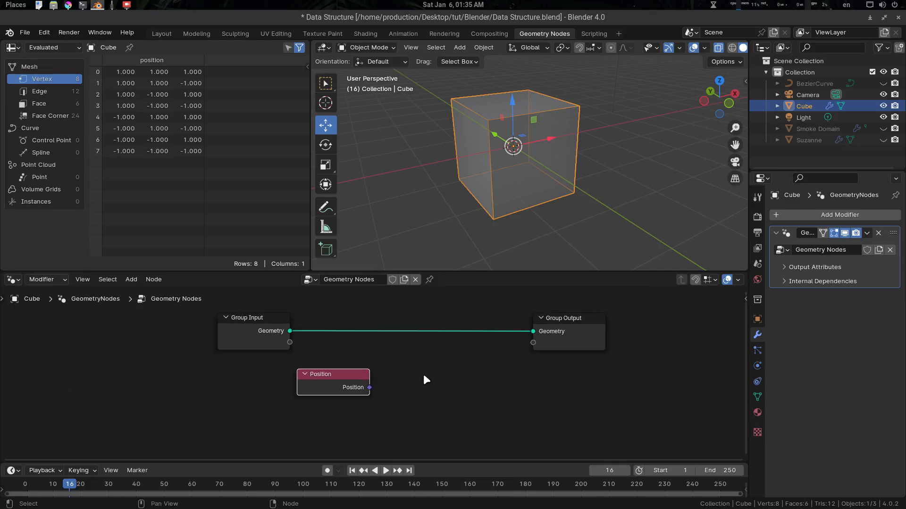
# Step: Try moving all of the cube's vertices by 1 along the Z, X and Y axes in Edit Mode
pyautogui.hotkey('ctrl', 'Tab')
pyautogui.click(546, 137)
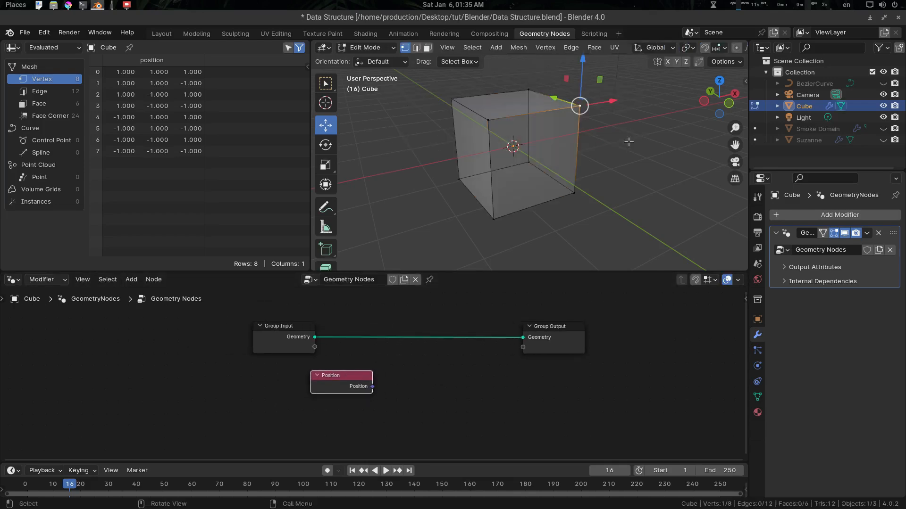
pyautogui.press('a')
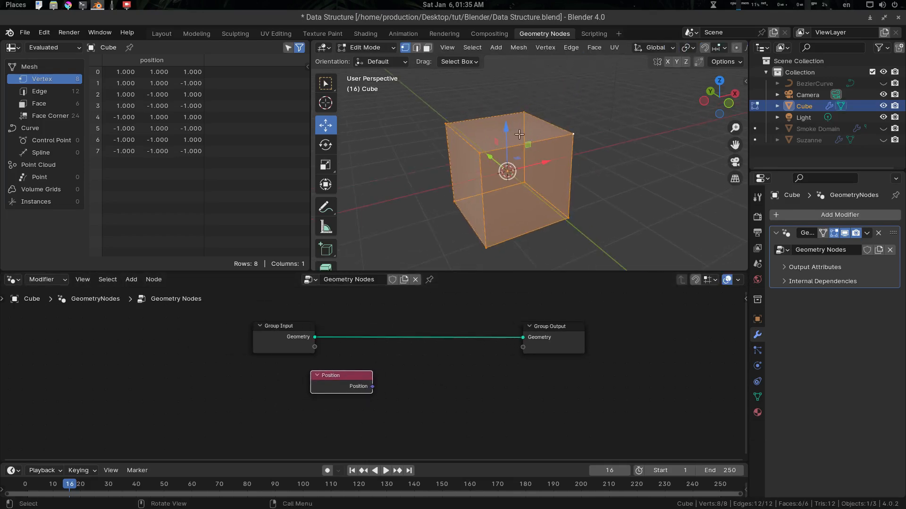
pyautogui.moveTo(508, 132); pyautogui.dragTo(509, 88)
pyautogui.moveTo(556, 126); pyautogui.dragTo(575, 123)
pyautogui.write('1')
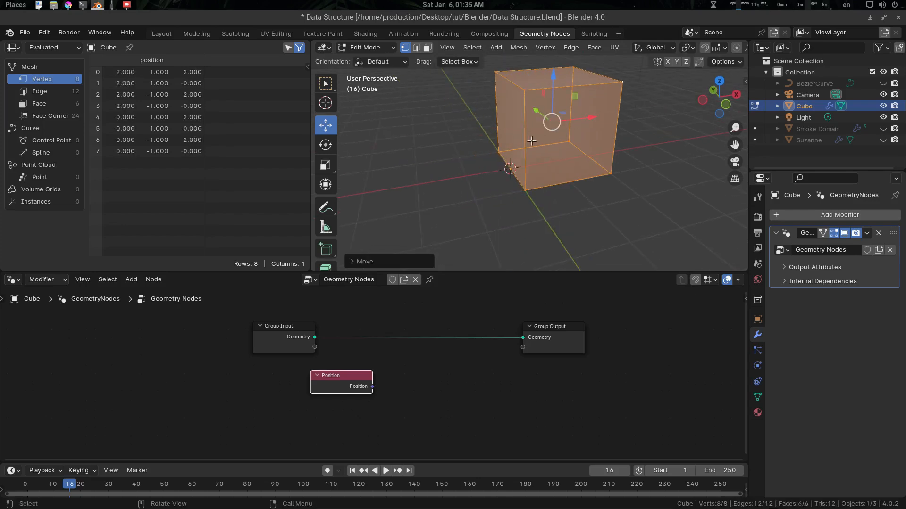
pyautogui.moveTo(528, 139); pyautogui.dragTo(556, 140, button='middle')
pyautogui.moveTo(516, 104); pyautogui.dragTo(500, 103)
pyautogui.write('1')
pyautogui.press('Return')
pyautogui.moveTo(501, 103); pyautogui.dragTo(546, 144, button='middle')
# Step: Undo the three vertex moves and return the cube to Object Mode
pyautogui.hotkey('ctrl', 'z')
pyautogui.hotkey('ctrl', 'z')
pyautogui.hotkey('ctrl', 'z')
pyautogui.hotkey('ctrl', 'Tab')
pyautogui.click(540, 158)
# Step: Add a Vector Math node in Add mode beside the Position node and connect Position to its first Vector input
pyautogui.moveTo(364, 374); pyautogui.dragTo(355, 378)
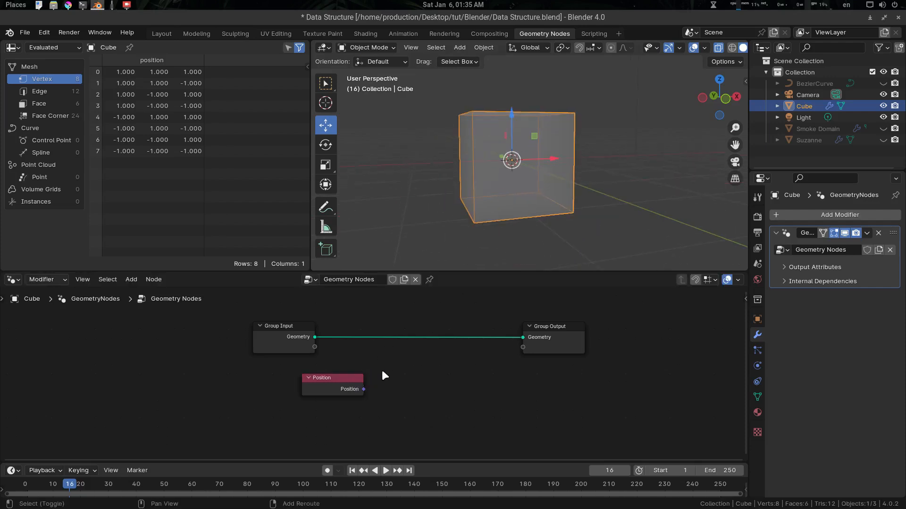
pyautogui.hotkey('shift', 'a')
pyautogui.click(357, 290)
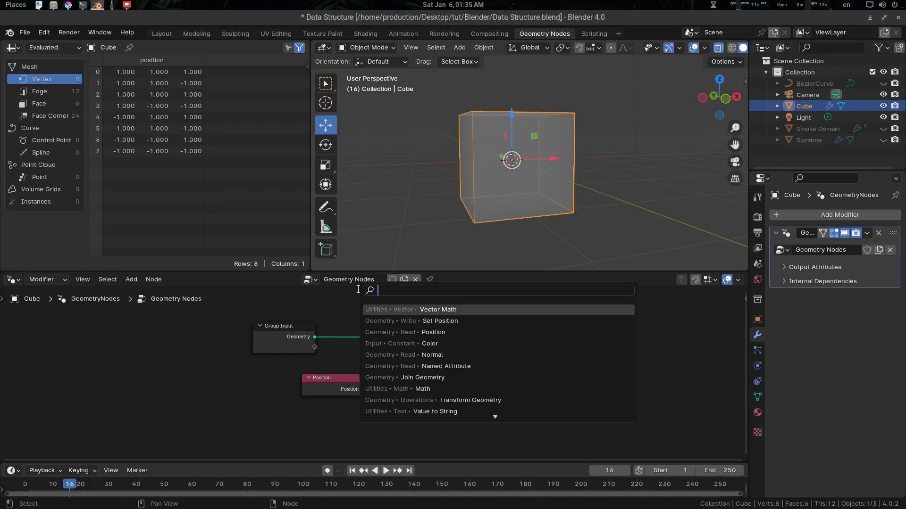
pyautogui.press('Return')
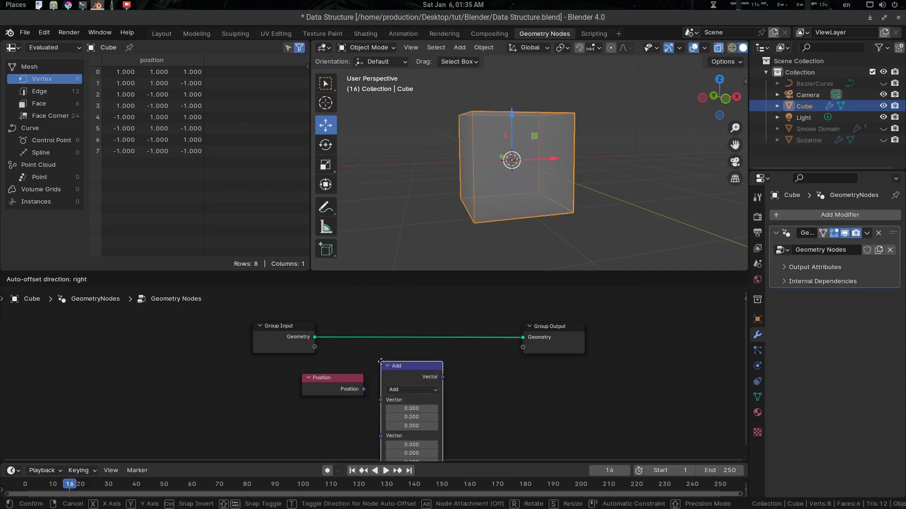
pyautogui.click(382, 368)
pyautogui.moveTo(384, 396); pyautogui.dragTo(396, 370, button='middle')
pyautogui.moveTo(373, 364); pyautogui.dragTo(392, 380)
pyautogui.scroll(1, 475, 395)
pyautogui.scroll(2, 475, 394)
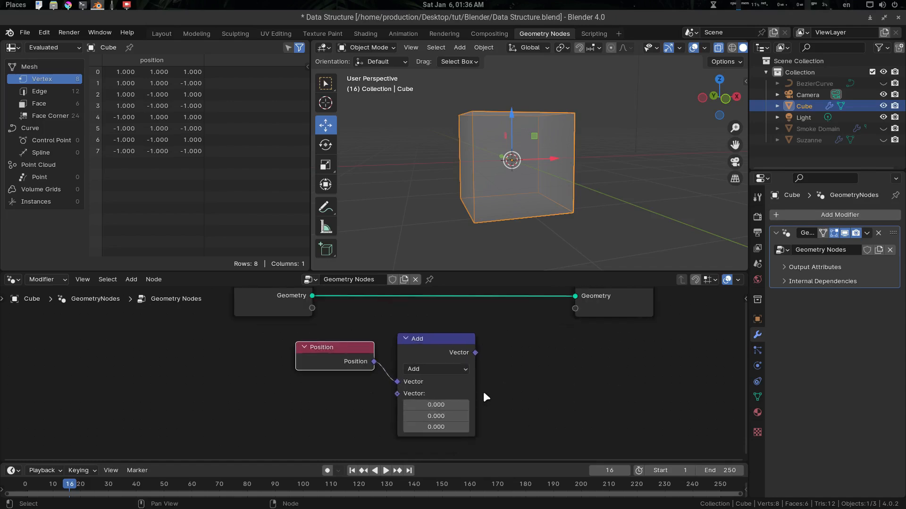
# Step: Set the Add node's second vector to 1, 1, 1
pyautogui.click(437, 398)
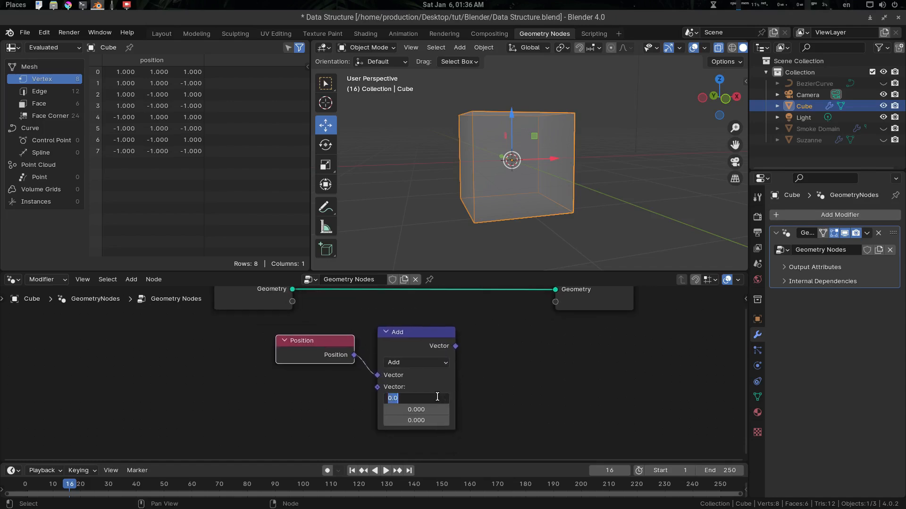
pyautogui.write('1')
pyautogui.press('Tab')
pyautogui.write('1')
pyautogui.press('Tab')
pyautogui.write('1')
pyautogui.press('Return')
pyautogui.scroll(-1, 449, 352)
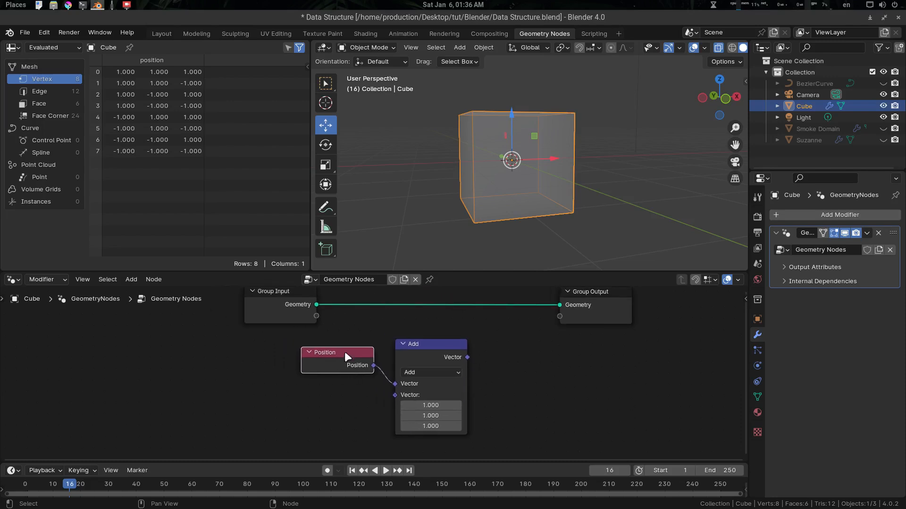
# Step: Move the Position and Add nodes toward the Group Input side and shift Group Output farther away to make room between them
pyautogui.moveTo(338, 358); pyautogui.dragTo(301, 371)
pyautogui.moveTo(429, 349); pyautogui.dragTo(377, 350)
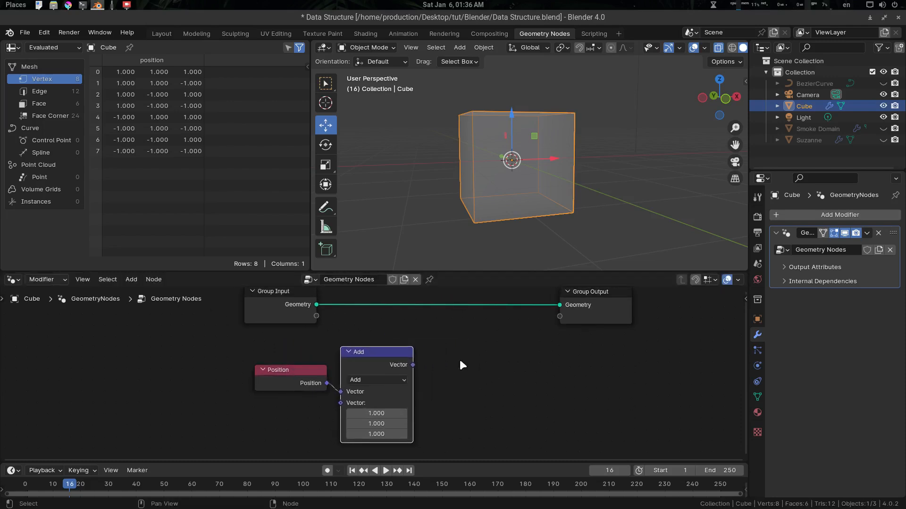
pyautogui.scroll(-2, 462, 343)
pyautogui.moveTo(545, 191); pyautogui.dragTo(486, 139, button='middle')
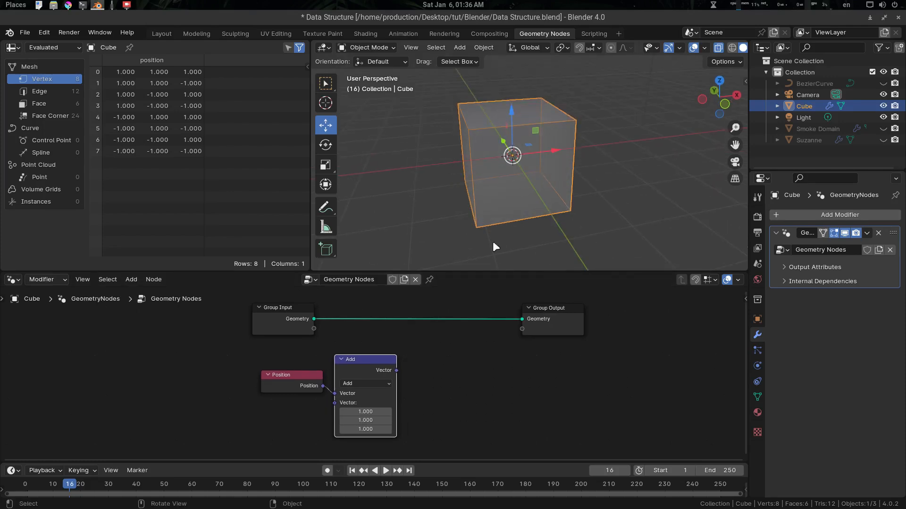
pyautogui.moveTo(424, 343); pyautogui.dragTo(243, 446)
pyautogui.press('g')
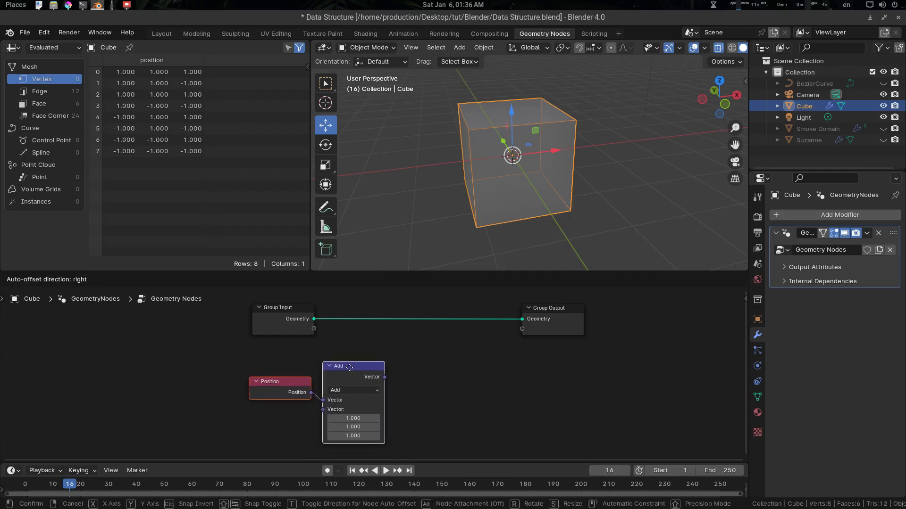
pyautogui.click(350, 368)
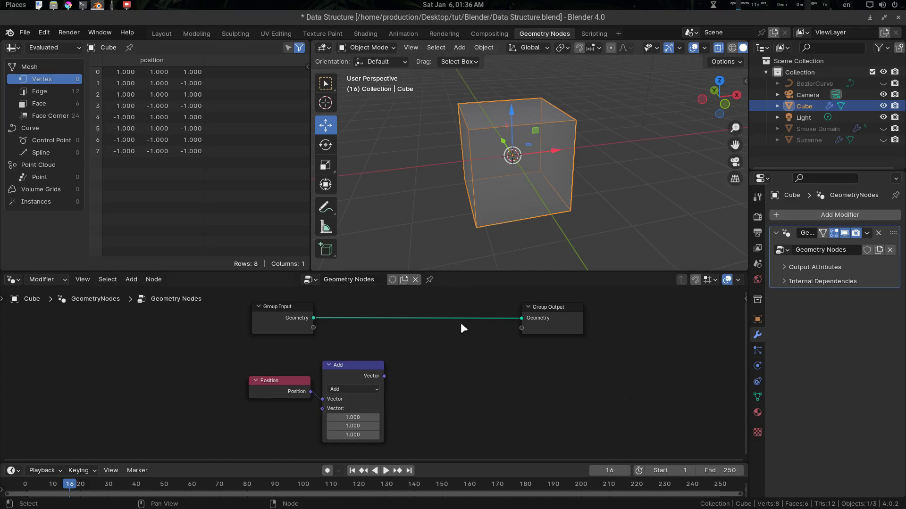
pyautogui.moveTo(427, 353); pyautogui.dragTo(418, 354, button='middle')
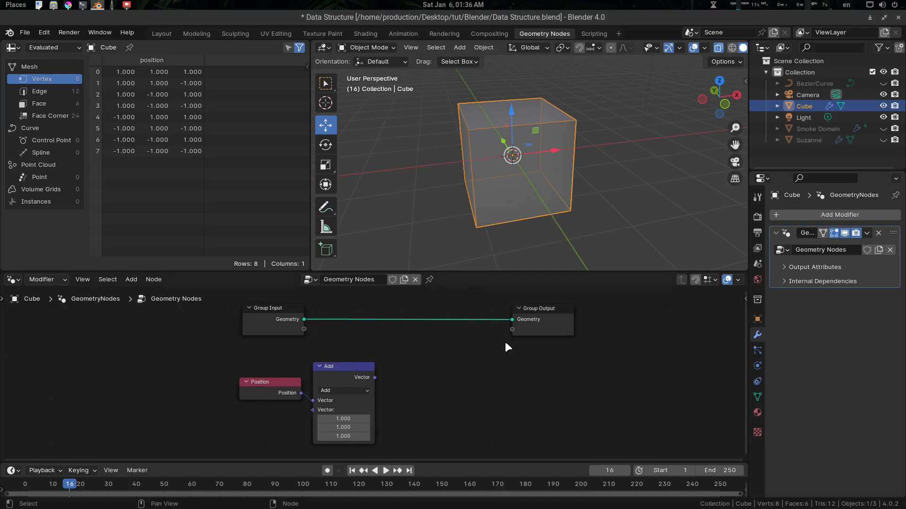
pyautogui.moveTo(531, 316); pyautogui.dragTo(561, 333)
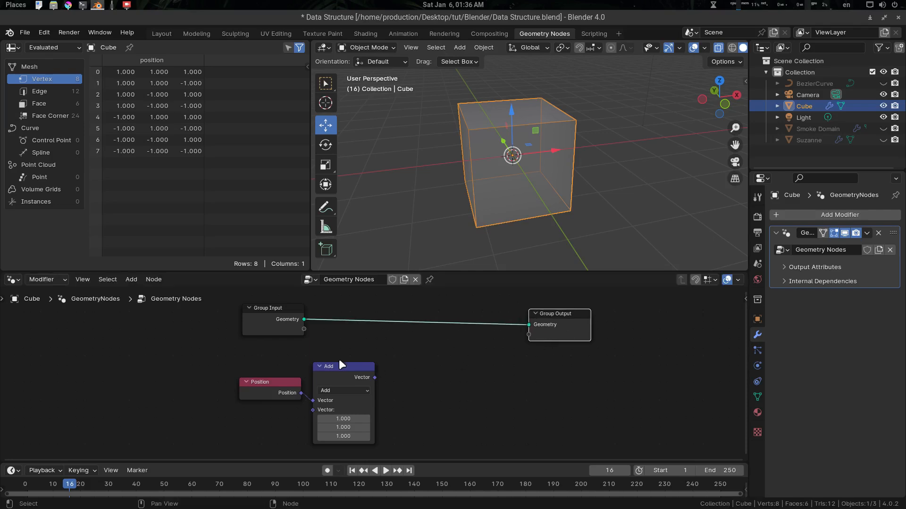
pyautogui.click(494, 344)
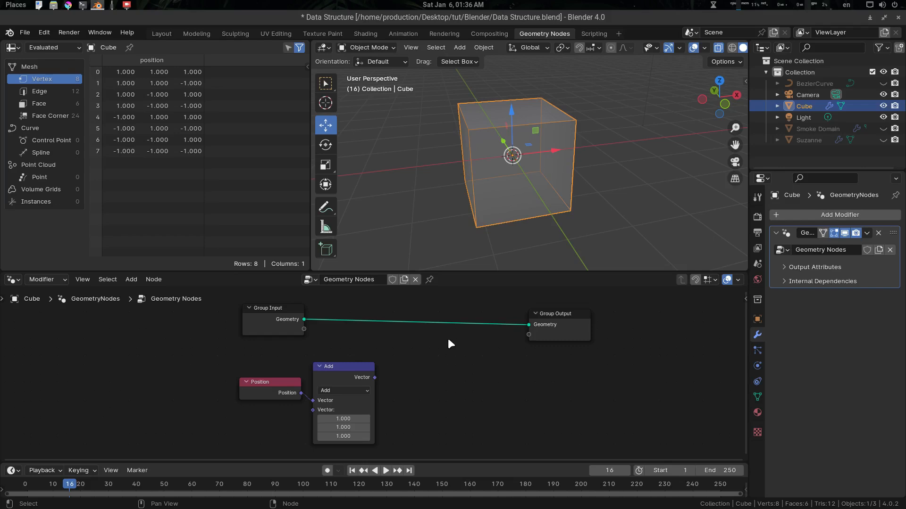
# Step: Insert a Set Position node into the Geometry link just before Group Output
pyautogui.moveTo(395, 350); pyautogui.dragTo(239, 447)
pyautogui.click(422, 375)
pyautogui.hotkey('shift', 'a')
pyautogui.moveTo(419, 348)
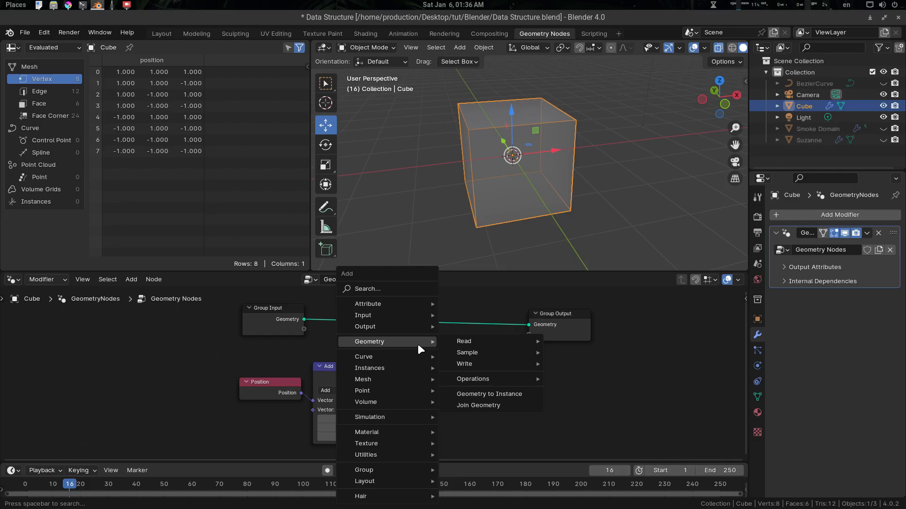
pyautogui.hotkey('shift', 'a')
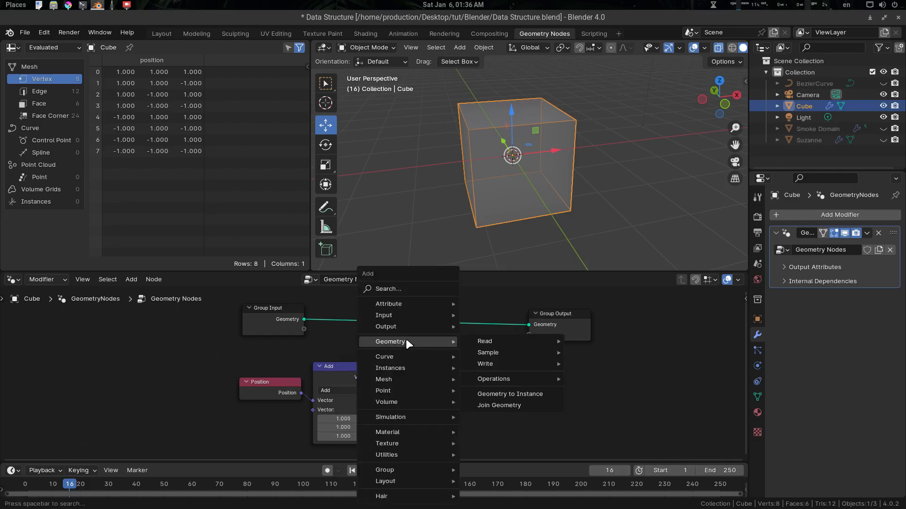
pyautogui.moveTo(491, 364)
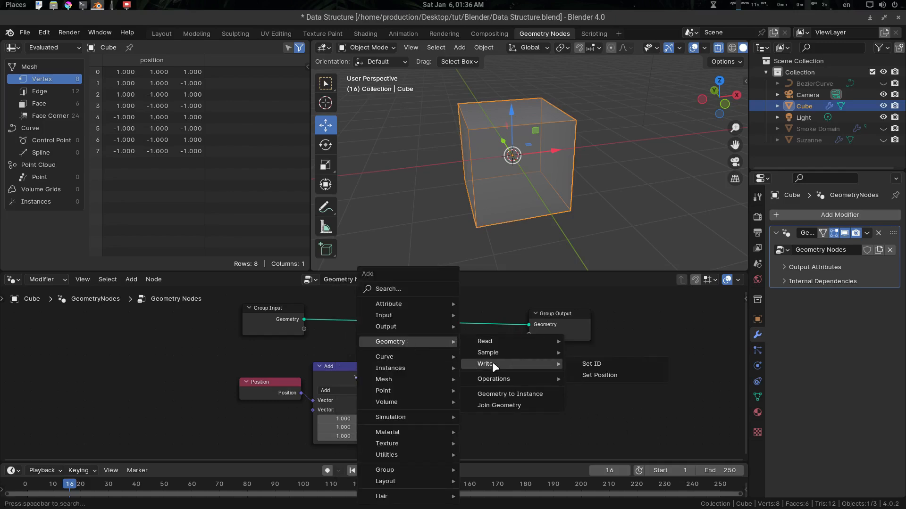
pyautogui.click(615, 373)
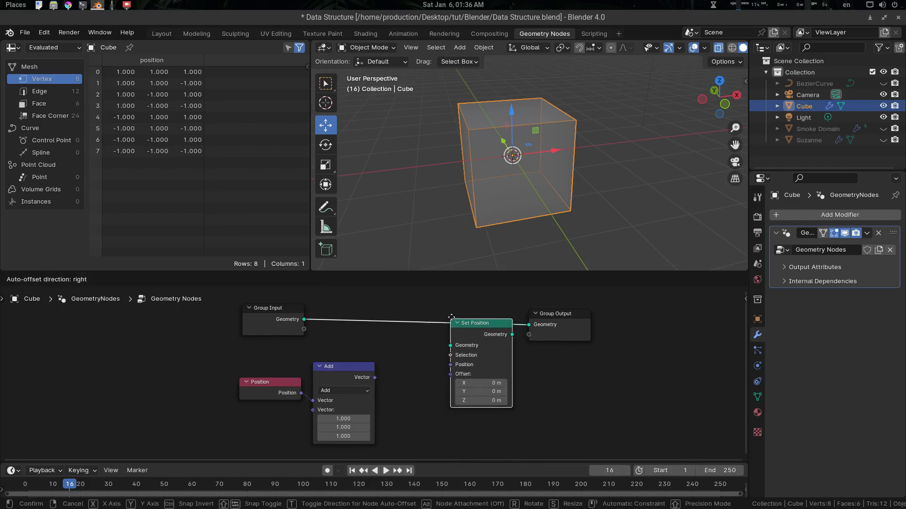
pyautogui.click(432, 304)
pyautogui.moveTo(433, 361); pyautogui.dragTo(449, 357, button='middle')
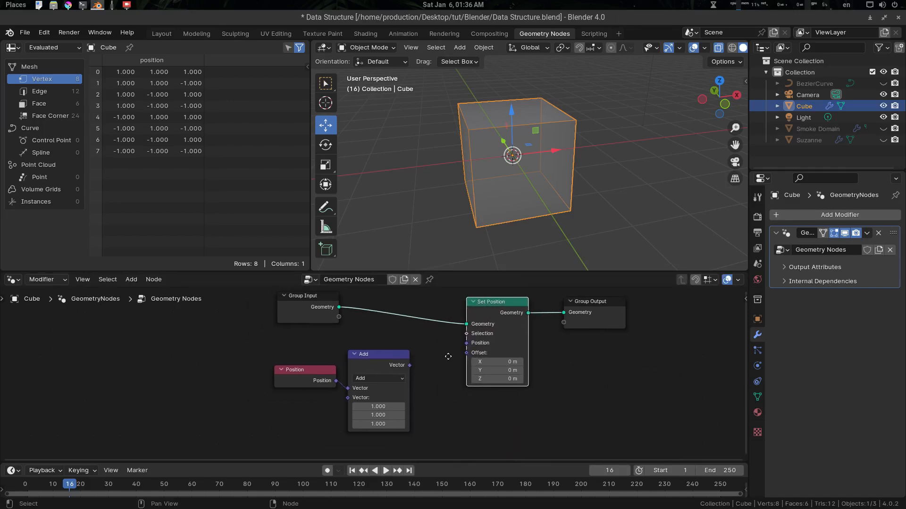
# Step: Nudge the Position node slightly away from the Add node
pyautogui.moveTo(412, 342); pyautogui.dragTo(293, 412)
pyautogui.click(304, 370)
pyautogui.moveTo(302, 377); pyautogui.dragTo(297, 376)
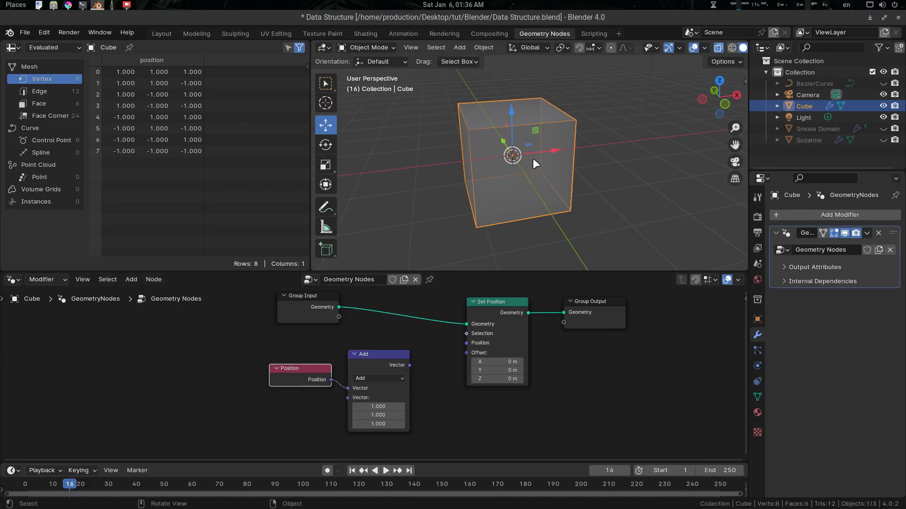
# Step: Select all of the cube's vertices in Edit Mode and return to Object Mode
pyautogui.press('Tab')
pyautogui.hotkey('alt', 'a')
pyautogui.press('a')
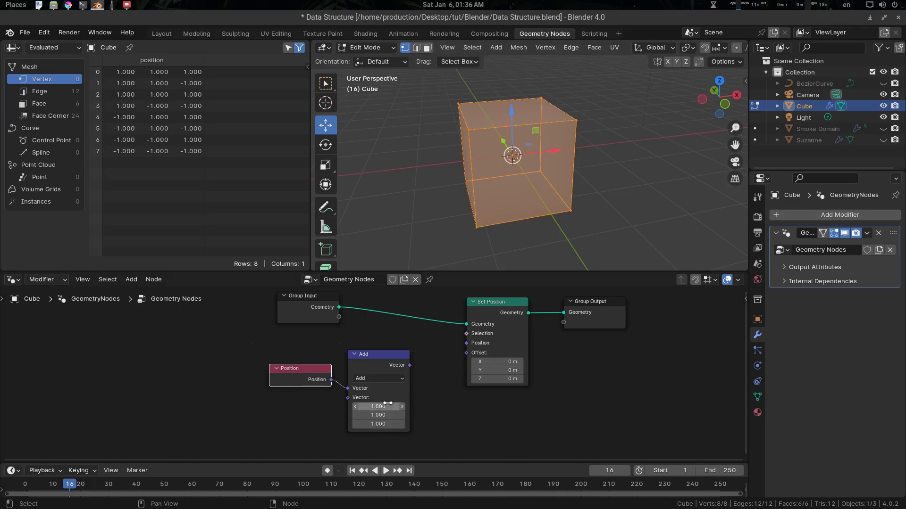
pyautogui.moveTo(549, 165); pyautogui.dragTo(535, 166, button='middle')
pyautogui.hotkey('ctrl', 'Tab')
pyautogui.click(391, 184)
# Step: Raise the Set Position node slightly and connect the Add node's Vector output to its Position input
pyautogui.click(451, 386)
pyautogui.moveTo(494, 307); pyautogui.dragTo(506, 297)
pyautogui.moveTo(409, 365); pyautogui.dragTo(477, 335)
pyautogui.moveTo(573, 203); pyautogui.dragTo(519, 179, button='middle')
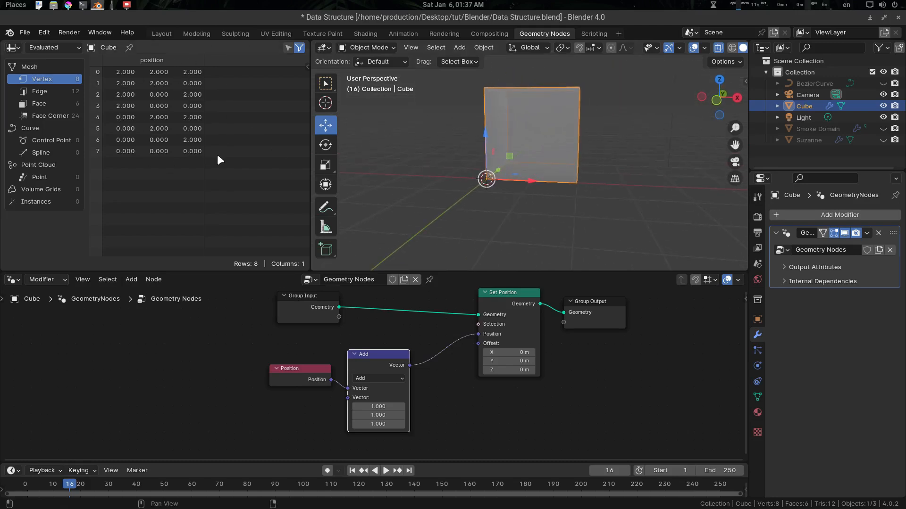
pyautogui.moveTo(514, 195); pyautogui.dragTo(574, 207, button='middle')
pyautogui.scroll(-2, 443, 342)
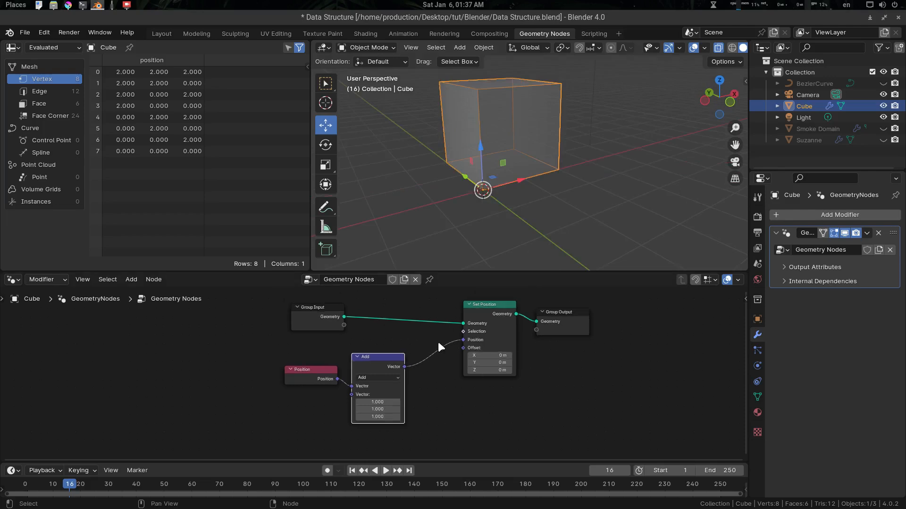
# Step: Move the Position and Add nodes together farther away from the Set Position node
pyautogui.moveTo(434, 338); pyautogui.dragTo(310, 417)
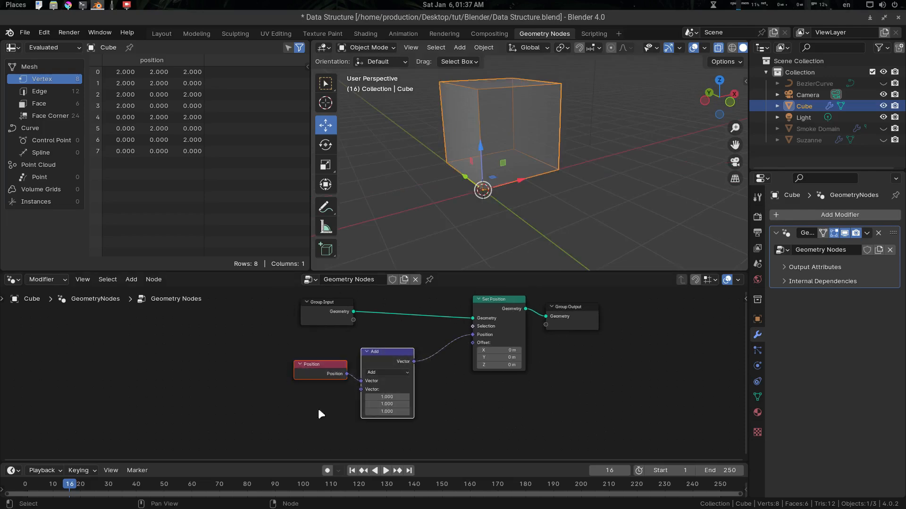
pyautogui.moveTo(397, 347); pyautogui.dragTo(378, 360)
pyautogui.moveTo(419, 334); pyautogui.dragTo(303, 428)
pyautogui.moveTo(377, 355); pyautogui.dragTo(350, 361)
pyautogui.moveTo(446, 362); pyautogui.dragTo(421, 376, button='middle')
pyautogui.scroll(2, 478, 319)
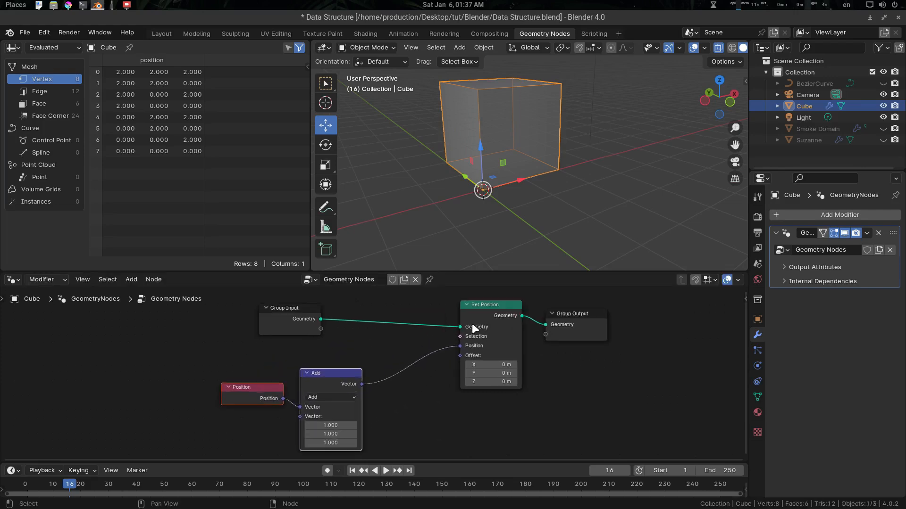
# Step: Shift the Set Position node slightly toward Group Output
pyautogui.moveTo(482, 321)
pyautogui.mouseDown()
pyautogui.moveTo(477, 326)
pyautogui.moveTo(486, 320)
pyautogui.mouseUp()
pyautogui.moveTo(378, 357); pyautogui.dragTo(208, 450)
pyautogui.moveTo(493, 322); pyautogui.dragTo(494, 322)
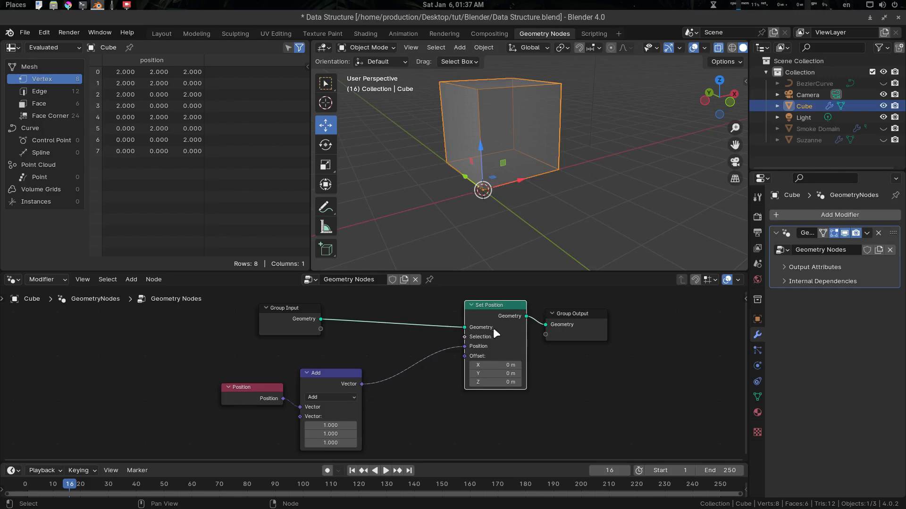
pyautogui.scroll(-2, 545, 352)
pyautogui.moveTo(549, 362); pyautogui.dragTo(537, 363, button='middle')
pyautogui.scroll(2, 538, 364)
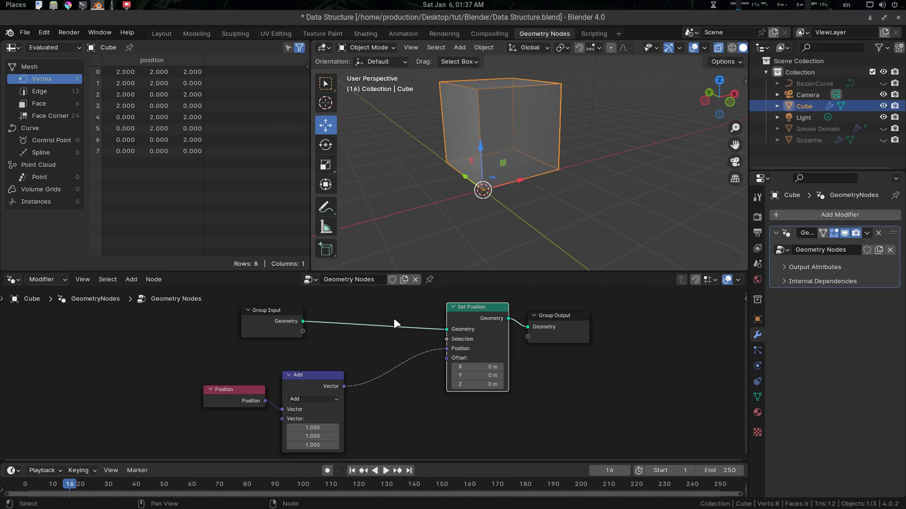
# Step: Fine-tune the placement of the Position, Add and Set Position nodes, leaving none of them selected
pyautogui.moveTo(454, 393); pyautogui.dragTo(469, 394, button='middle')
pyautogui.moveTo(413, 391); pyautogui.dragTo(414, 389, button='middle')
pyautogui.moveTo(383, 357); pyautogui.dragTo(295, 418)
pyautogui.click(271, 371)
pyautogui.moveTo(255, 392)
pyautogui.mouseDown()
pyautogui.moveTo(229, 393)
pyautogui.moveTo(254, 393)
pyautogui.mouseUp()
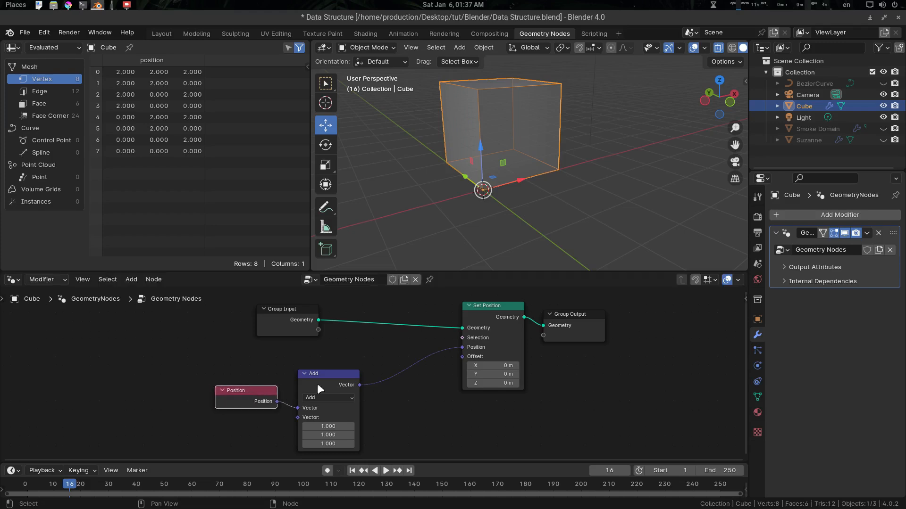
pyautogui.moveTo(335, 374)
pyautogui.mouseDown()
pyautogui.moveTo(354, 376)
pyautogui.moveTo(333, 383)
pyautogui.moveTo(336, 374)
pyautogui.mouseUp()
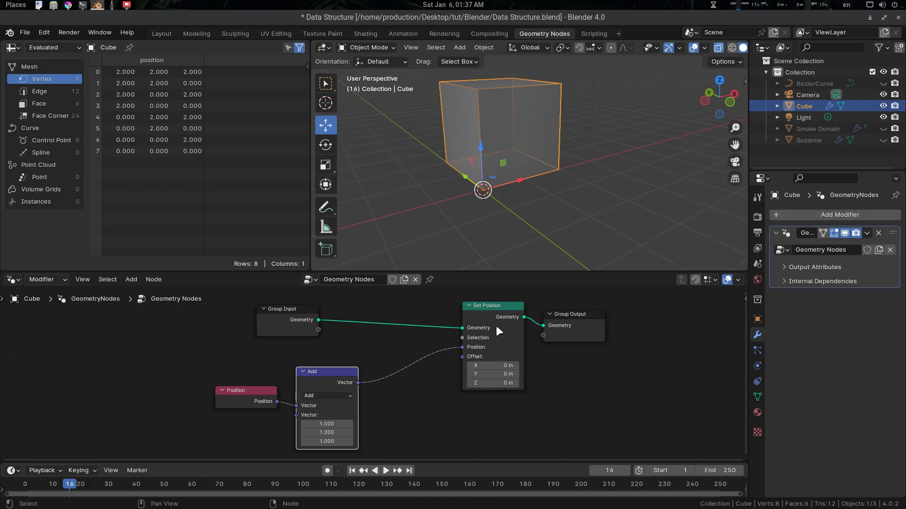
pyautogui.moveTo(496, 315); pyautogui.dragTo(492, 310)
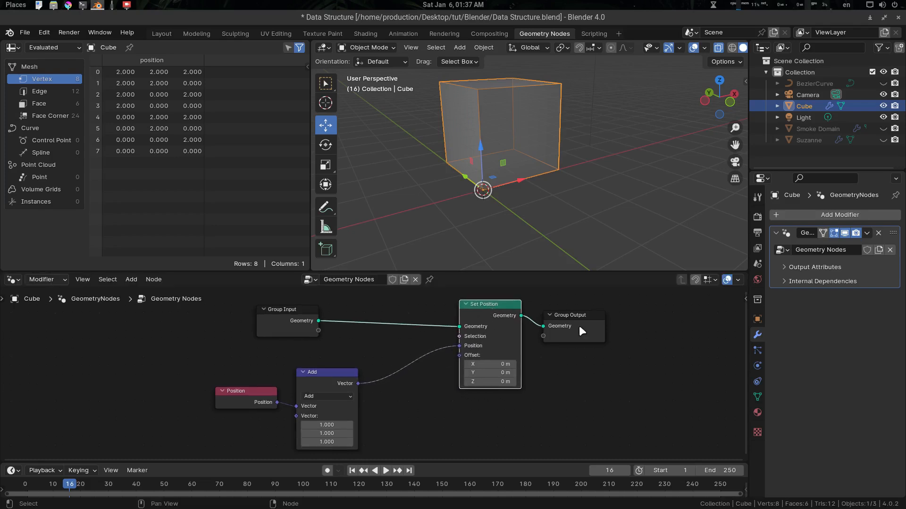
pyautogui.click(531, 382)
# Step: Move the Group Output node farther from Set Position to widen the gap between them
pyautogui.scroll(-2, 550, 392)
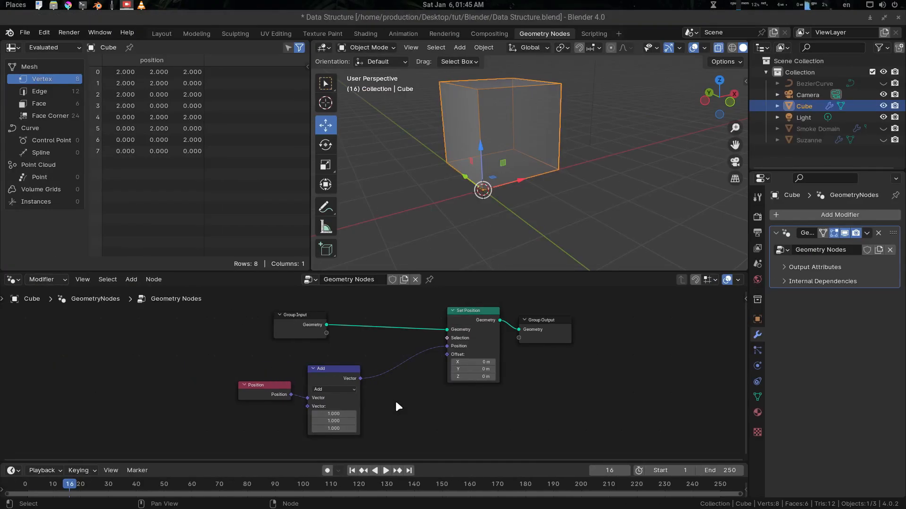
pyautogui.moveTo(610, 377); pyautogui.dragTo(434, 362, button='middle')
pyautogui.scroll(4, 488, 333)
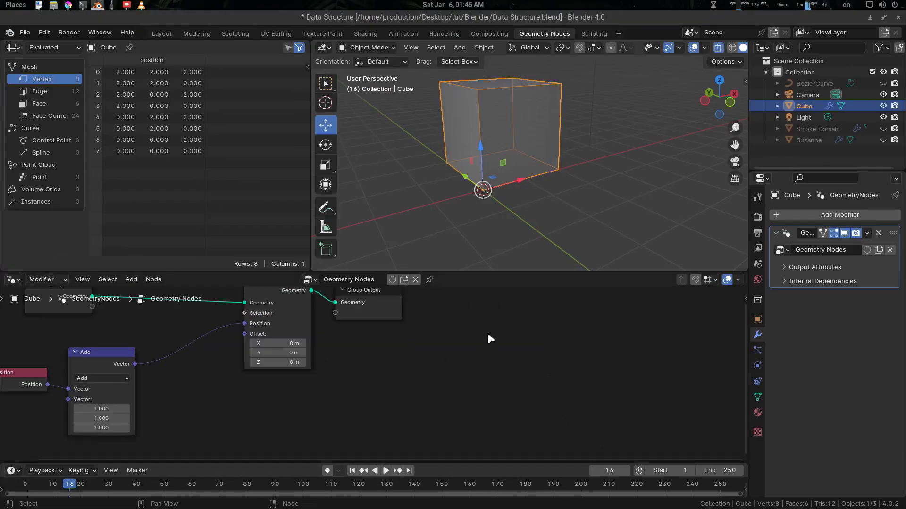
pyautogui.moveTo(494, 340); pyautogui.dragTo(494, 361, button='middle')
pyautogui.moveTo(390, 342); pyautogui.dragTo(415, 337)
pyautogui.moveTo(454, 335); pyautogui.dragTo(439, 344, button='middle')
pyautogui.click(454, 347)
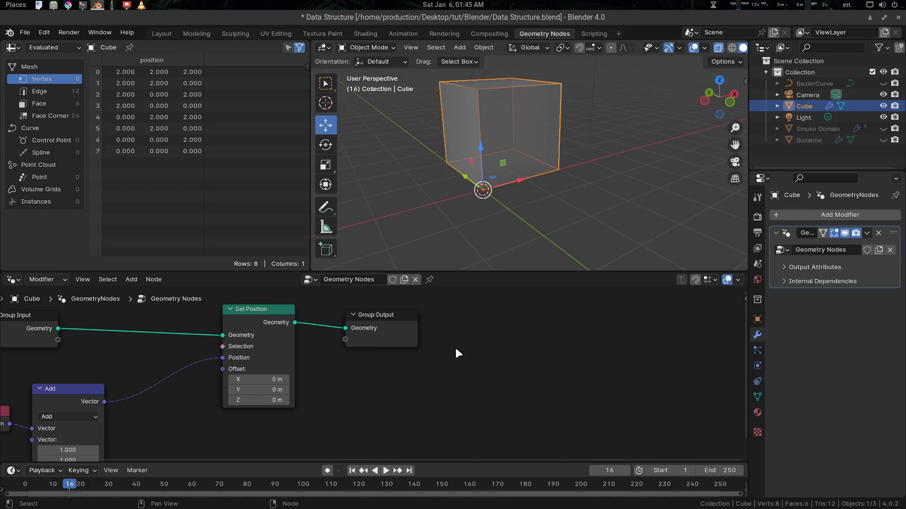
# Step: Add a Color input node in the empty area beyond the Group Output node
pyautogui.hotkey('shift', 'a')
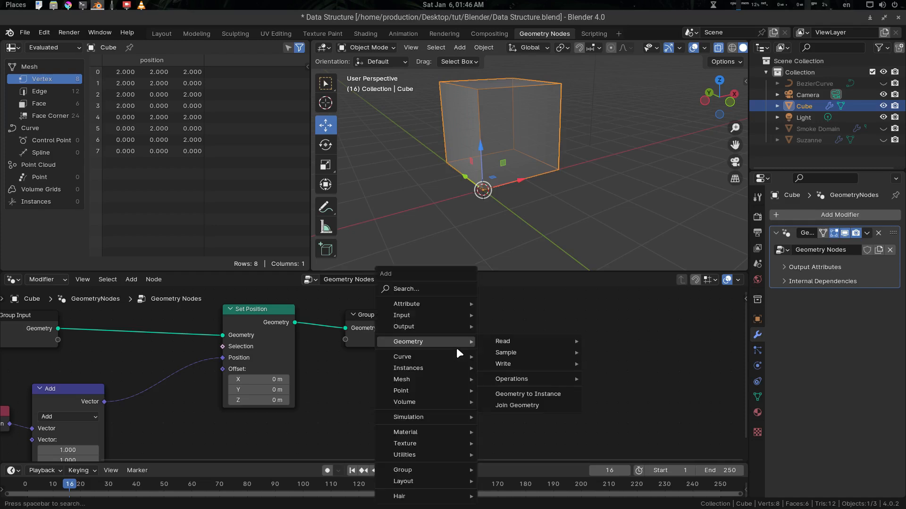
pyautogui.write('colo')
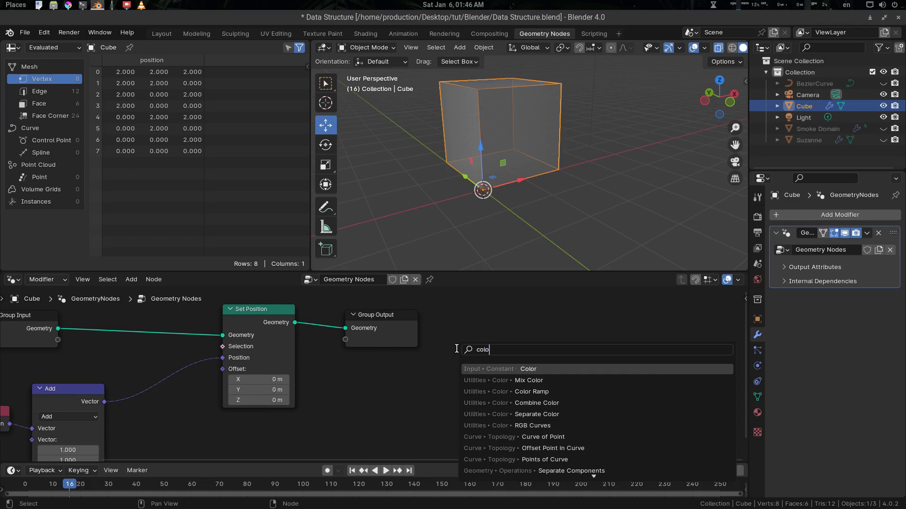
pyautogui.press('Return')
pyautogui.click(457, 349)
pyautogui.moveTo(445, 371); pyautogui.dragTo(428, 332, button='middle')
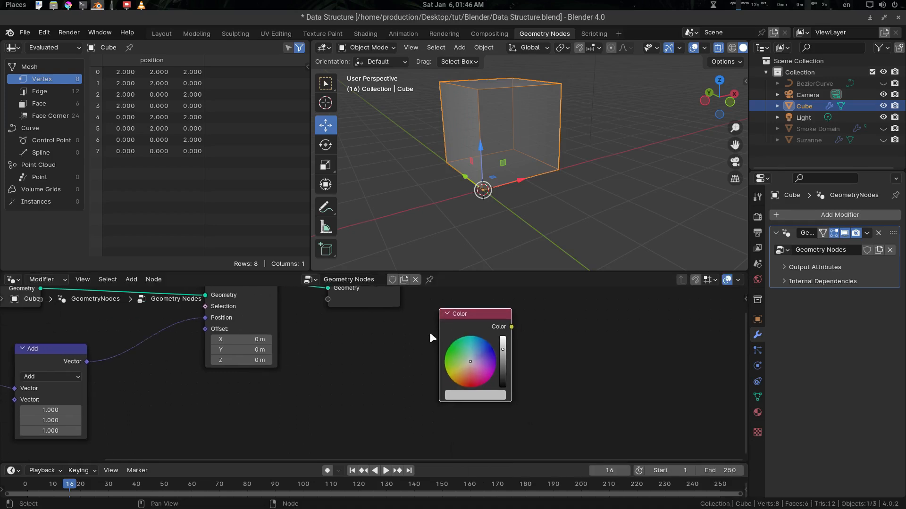
pyautogui.scroll(2, 436, 339)
pyautogui.moveTo(615, 329); pyautogui.dragTo(597, 341, button='middle')
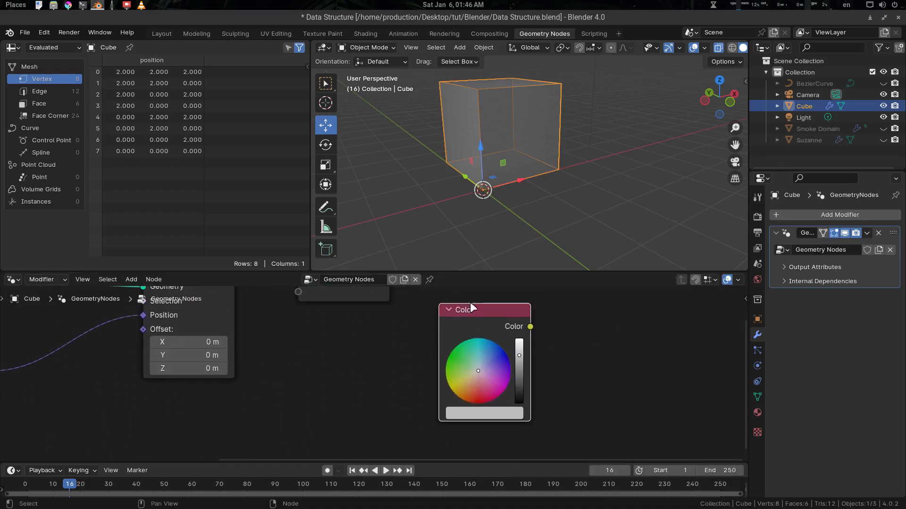
# Step: Set the Color node to pure red with Red 1.000, Green 0.000 and Blue 0.000, leaving the node deselected
pyautogui.click(490, 411)
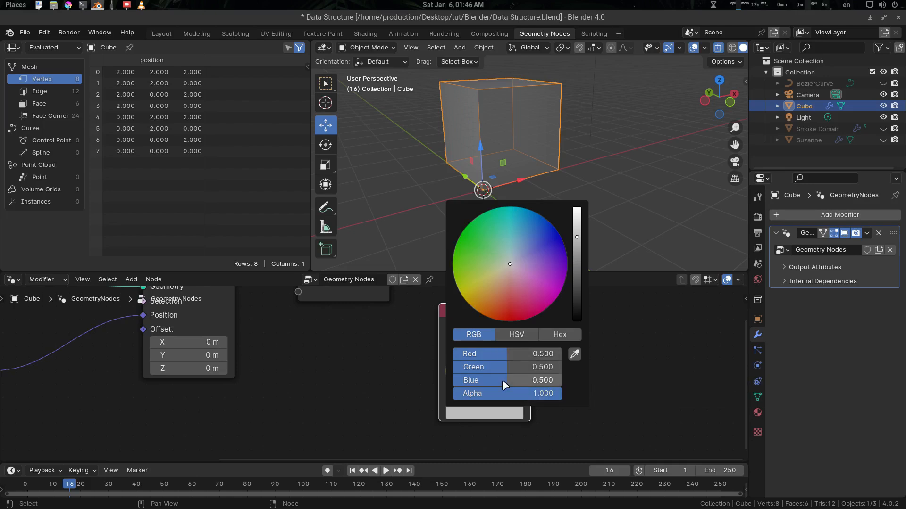
pyautogui.moveTo(508, 350)
pyautogui.mouseDown()
pyautogui.moveTo(469, 350)
pyautogui.moveTo(516, 350)
pyautogui.mouseUp()
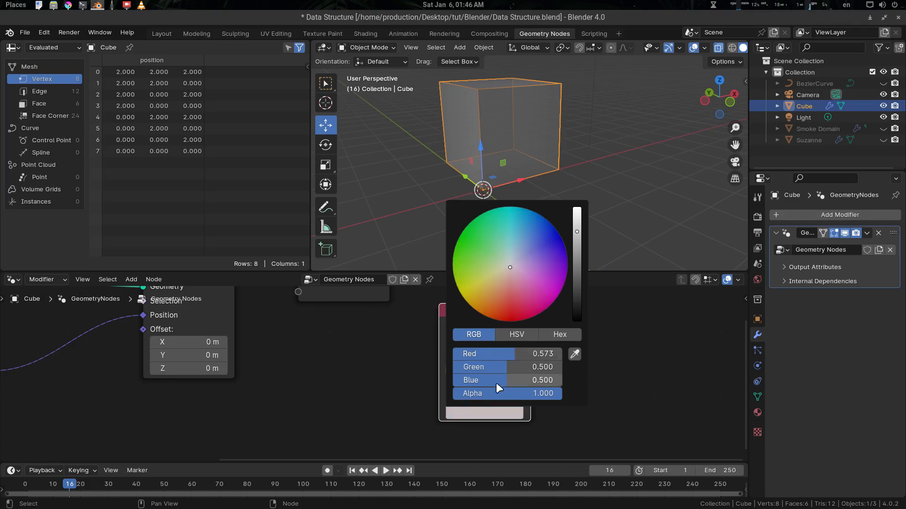
pyautogui.moveTo(531, 393)
pyautogui.mouseDown()
pyautogui.moveTo(478, 393)
pyautogui.moveTo(533, 393)
pyautogui.mouseUp()
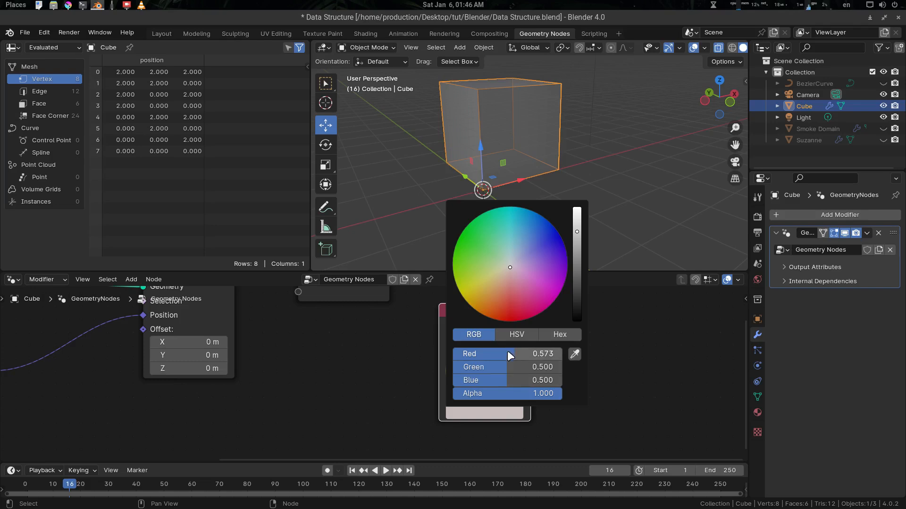
pyautogui.moveTo(517, 302); pyautogui.dragTo(562, 354)
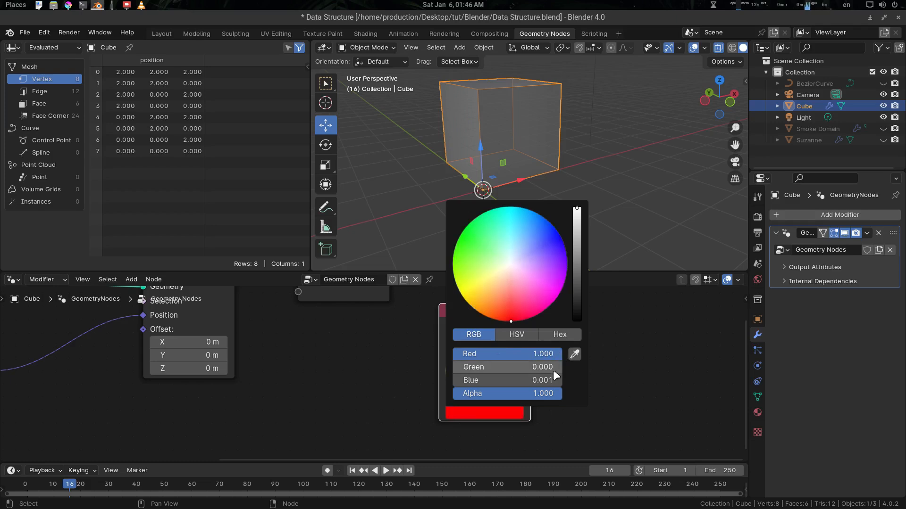
pyautogui.moveTo(541, 379); pyautogui.dragTo(450, 379)
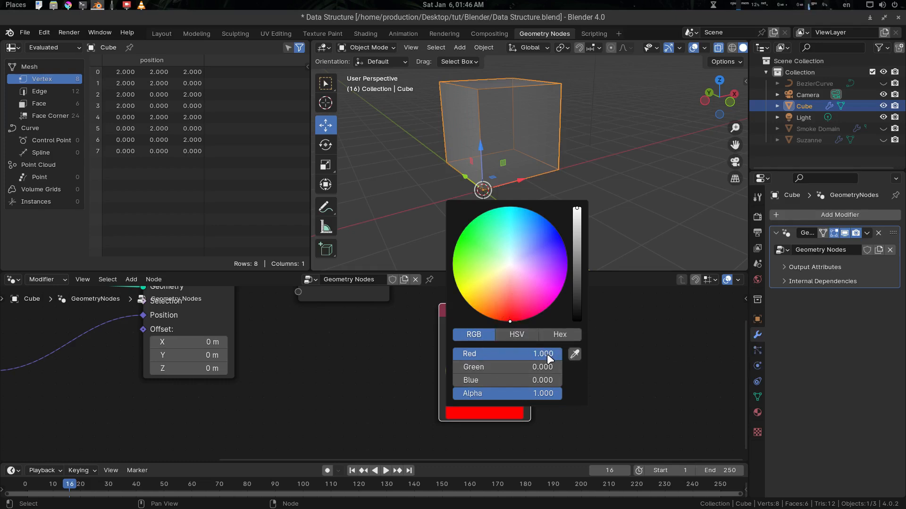
pyautogui.moveTo(547, 354)
pyautogui.mouseDown()
pyautogui.moveTo(478, 354)
pyautogui.moveTo(560, 353)
pyautogui.mouseUp()
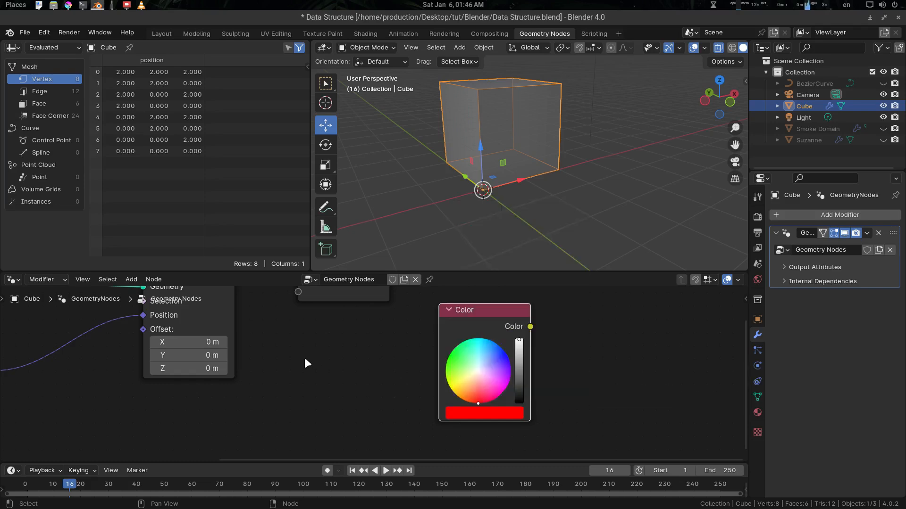
pyautogui.click(493, 411)
pyautogui.rightClick(574, 332)
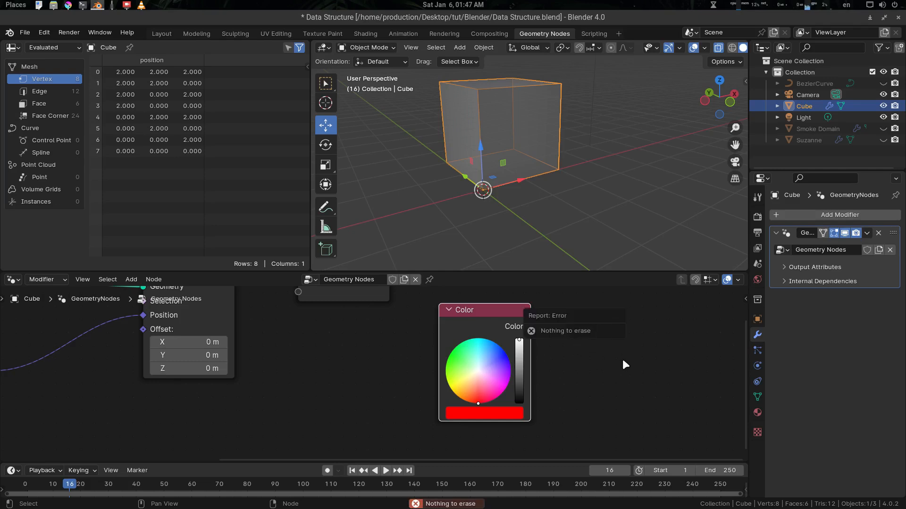
pyautogui.click(595, 361)
pyautogui.moveTo(590, 339); pyautogui.dragTo(566, 352, button='middle')
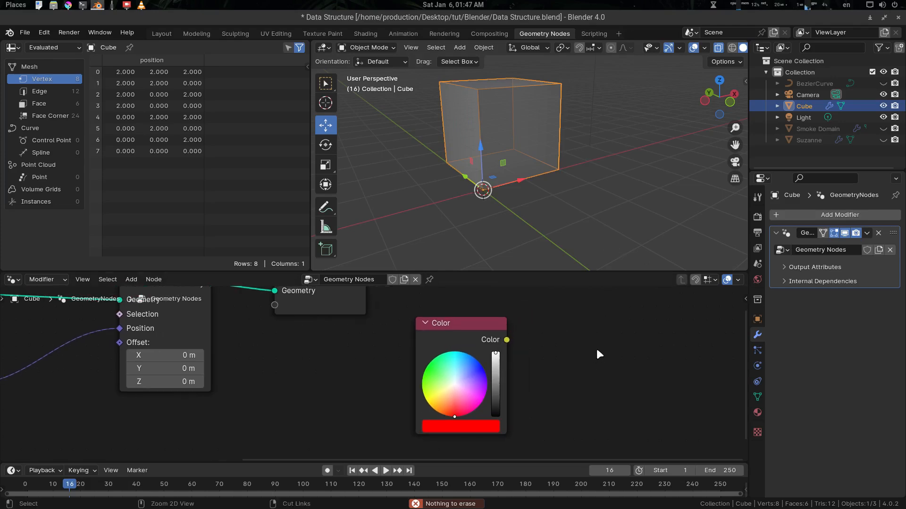
# Step: Switch to Krita, hide Paint Layer 1 with the coordinate sketch and add a new empty paint layer
pyautogui.hotkey('alt', 'Tab')
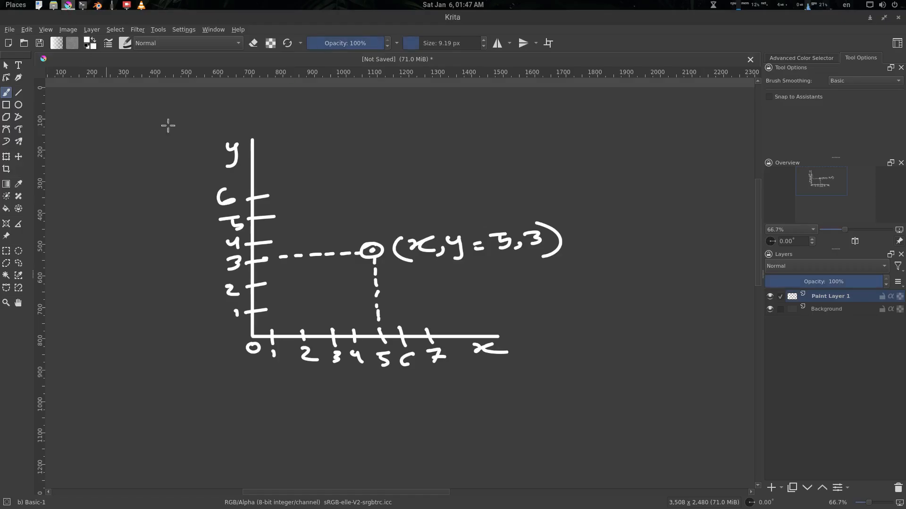
pyautogui.moveTo(475, 281); pyautogui.dragTo(400, 242, button='middle')
pyautogui.keyDown('ctrl'); pyautogui.moveTo(533, 268); pyautogui.dragTo(507, 277, button='middle'); pyautogui.keyUp('ctrl')
pyautogui.moveTo(563, 308); pyautogui.dragTo(489, 216, button='middle')
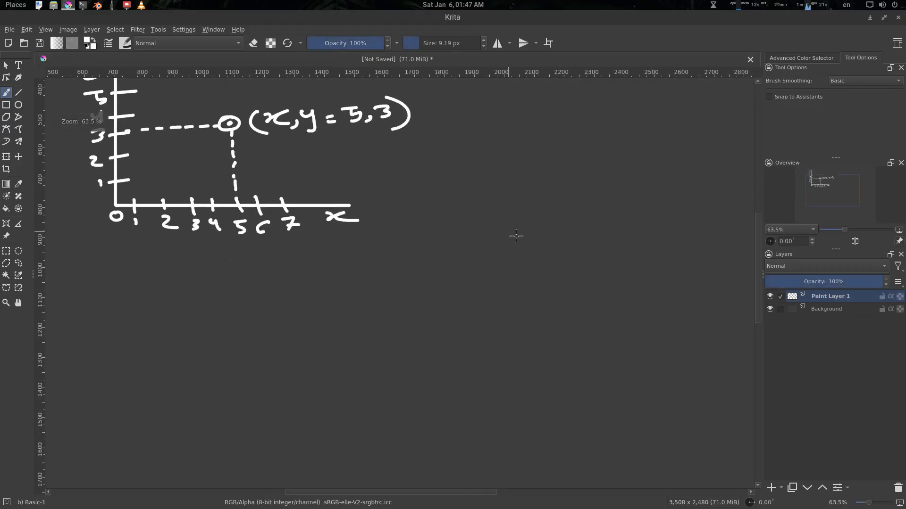
pyautogui.click(769, 296)
pyautogui.press('Insert')
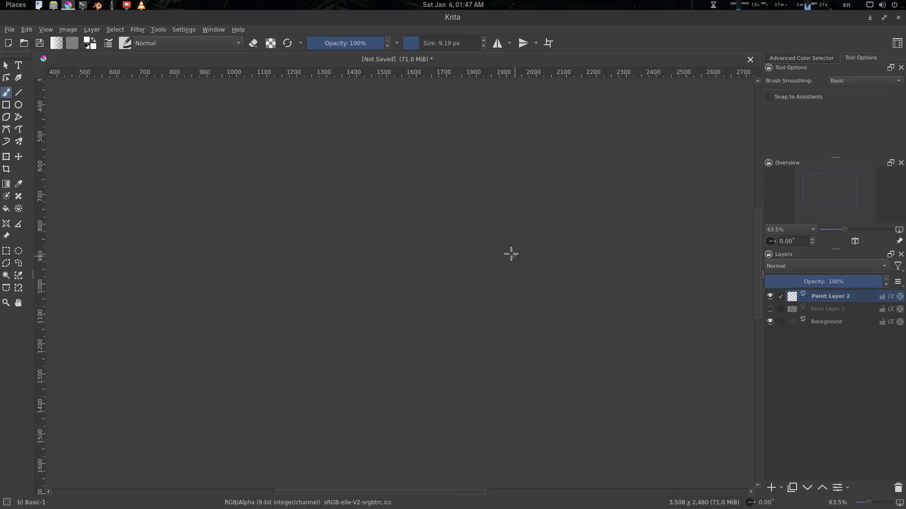
# Step: Sketch a looped circle on the new layer with an arrow leading to the handwritten word "Age"
pyautogui.moveTo(516, 217); pyautogui.dragTo(478, 249)
pyautogui.moveTo(528, 266)
pyautogui.mouseDown(button='middle')
pyautogui.moveTo(494, 267)
pyautogui.moveTo(477, 254)
pyautogui.moveTo(439, 264)
pyautogui.mouseUp(button='middle')
pyautogui.moveTo(450, 244)
pyautogui.mouseDown()
pyautogui.moveTo(490, 247)
pyautogui.moveTo(482, 254)
pyautogui.moveTo(522, 247)
pyautogui.mouseUp()
pyautogui.moveTo(508, 244)
pyautogui.mouseDown()
pyautogui.moveTo(522, 242)
pyautogui.moveTo(541, 258)
pyautogui.moveTo(579, 238)
pyautogui.mouseUp()
pyautogui.moveTo(455, 264); pyautogui.dragTo(459, 256, button='middle')
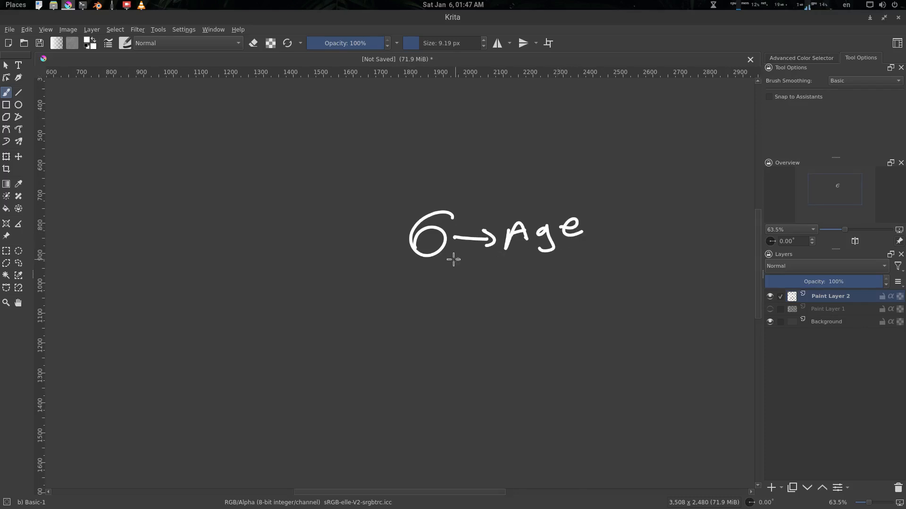
# Step: Draw two more arrows from the circle, leading to the handwritten words "Size" and "Season" below "Age"
pyautogui.moveTo(448, 253); pyautogui.dragTo(486, 285)
pyautogui.moveTo(529, 267); pyautogui.dragTo(525, 286)
pyautogui.moveTo(553, 272)
pyautogui.mouseDown()
pyautogui.moveTo(554, 281)
pyautogui.moveTo(553, 264)
pyautogui.mouseUp()
pyautogui.moveTo(561, 275); pyautogui.dragTo(609, 281)
pyautogui.moveTo(438, 256)
pyautogui.mouseDown()
pyautogui.moveTo(448, 303)
pyautogui.moveTo(499, 317)
pyautogui.mouseUp()
pyautogui.moveTo(492, 307); pyautogui.dragTo(494, 323)
pyautogui.moveTo(550, 301)
pyautogui.mouseDown()
pyautogui.moveTo(538, 325)
pyautogui.moveTo(599, 307)
pyautogui.moveTo(627, 307)
pyautogui.moveTo(633, 323)
pyautogui.moveTo(660, 312)
pyautogui.mouseUp()
pyautogui.moveTo(656, 319); pyautogui.dragTo(670, 313)
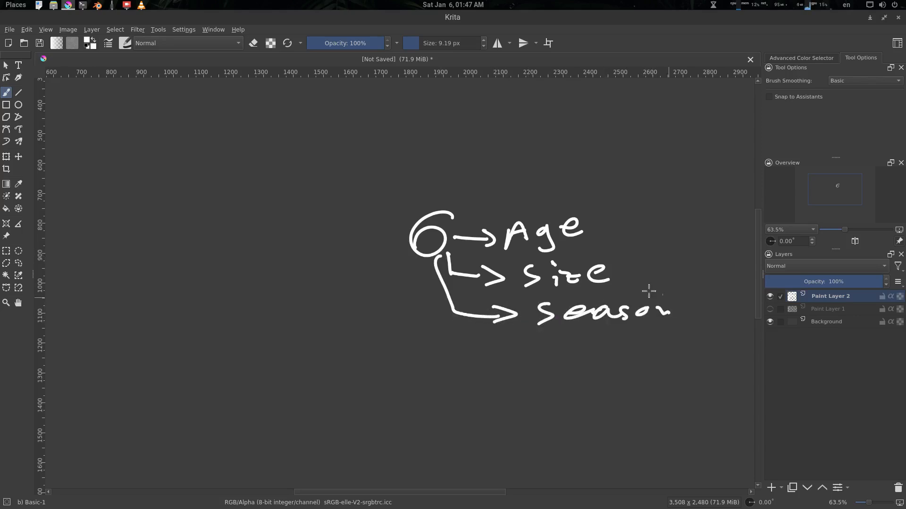
pyautogui.moveTo(446, 203)
pyautogui.mouseDown()
pyautogui.moveTo(402, 244)
pyautogui.moveTo(412, 263)
pyautogui.mouseUp()
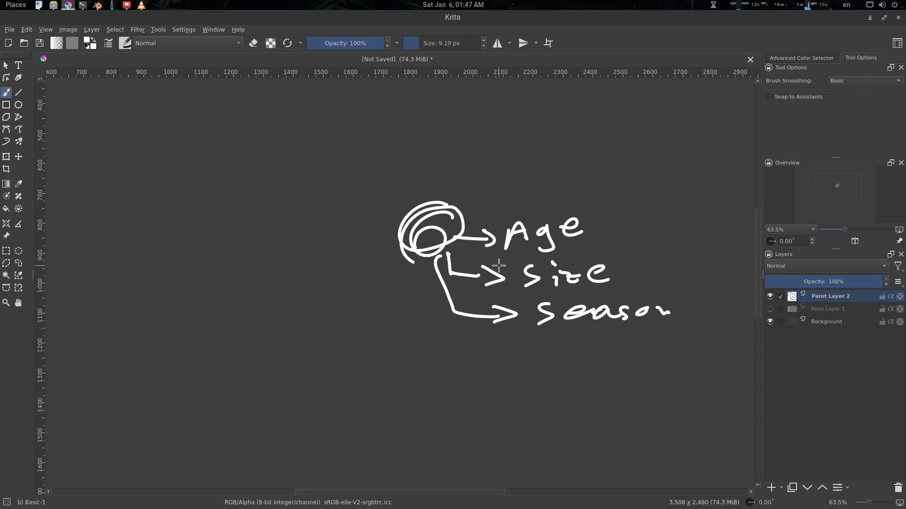
pyautogui.hotkey('ctrl', 'z')
pyautogui.moveTo(503, 276); pyautogui.dragTo(490, 278, button='middle')
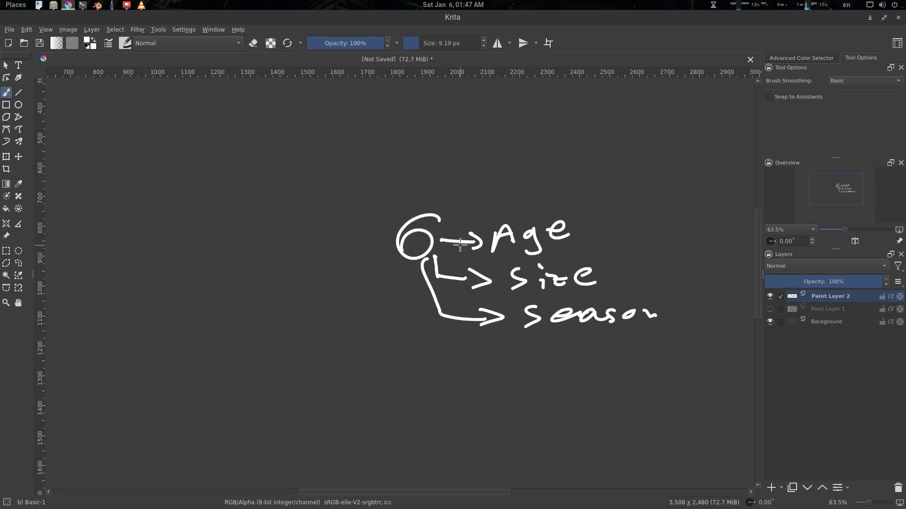
# Step: Underline "Age", "Size" and "Season", and draw a fourth arrow from the circle to a short placeholder mark below "Season"
pyautogui.moveTo(485, 257); pyautogui.dragTo(597, 248)
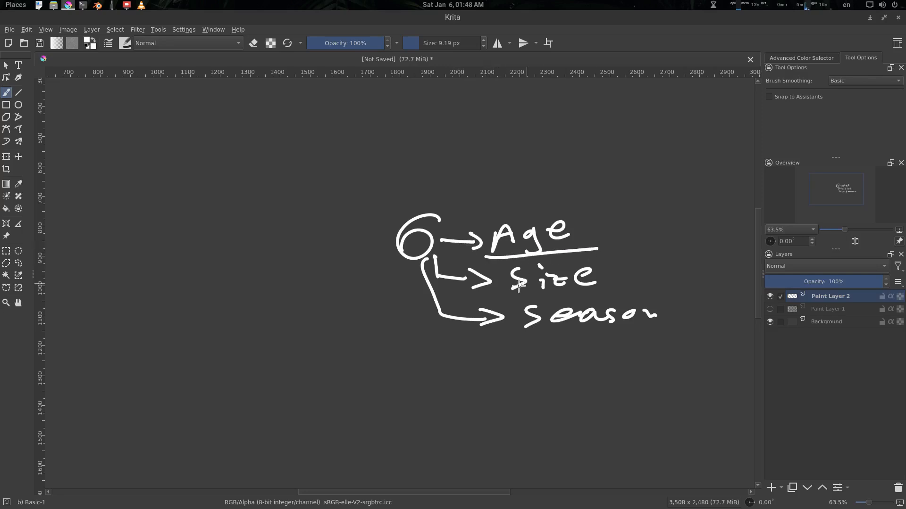
pyautogui.moveTo(495, 297); pyautogui.dragTo(614, 296)
pyautogui.moveTo(517, 333); pyautogui.dragTo(649, 327)
pyautogui.moveTo(528, 300); pyautogui.dragTo(567, 298, button='middle')
pyautogui.moveTo(474, 260)
pyautogui.mouseDown()
pyautogui.moveTo(455, 267)
pyautogui.moveTo(449, 259)
pyautogui.moveTo(467, 374)
pyautogui.moveTo(580, 373)
pyautogui.mouseUp()
pyautogui.moveTo(595, 280); pyautogui.dragTo(541, 271, button='middle')
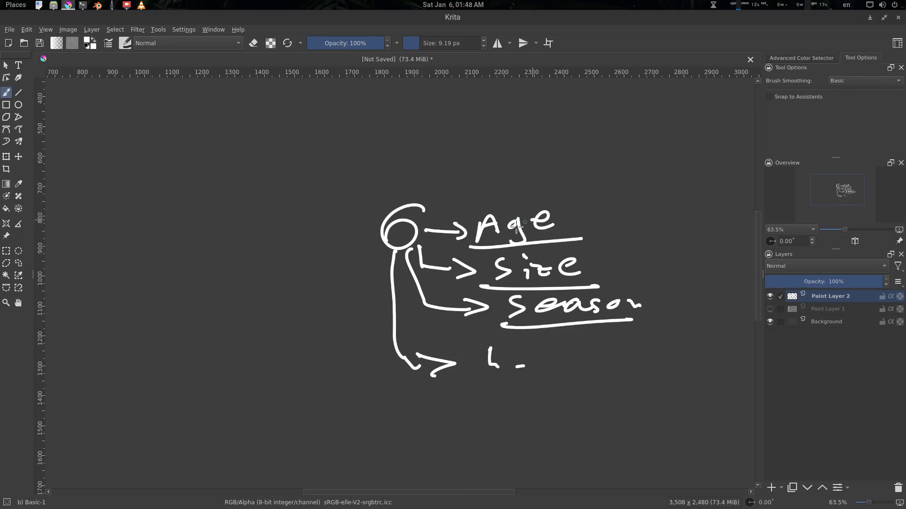
# Step: Draw an arrow from "Age" to the handwritten word "information"
pyautogui.moveTo(575, 215); pyautogui.dragTo(523, 227, button='middle')
pyautogui.moveTo(511, 228)
pyautogui.mouseDown()
pyautogui.moveTo(547, 244)
pyautogui.moveTo(614, 238)
pyautogui.moveTo(660, 209)
pyautogui.moveTo(696, 216)
pyautogui.moveTo(708, 197)
pyautogui.moveTo(710, 218)
pyautogui.moveTo(729, 215)
pyautogui.mouseUp()
pyautogui.click(576, 216)
pyautogui.click(720, 211)
pyautogui.moveTo(734, 211); pyautogui.dragTo(755, 210)
pyautogui.moveTo(605, 237); pyautogui.dragTo(530, 228, button='middle')
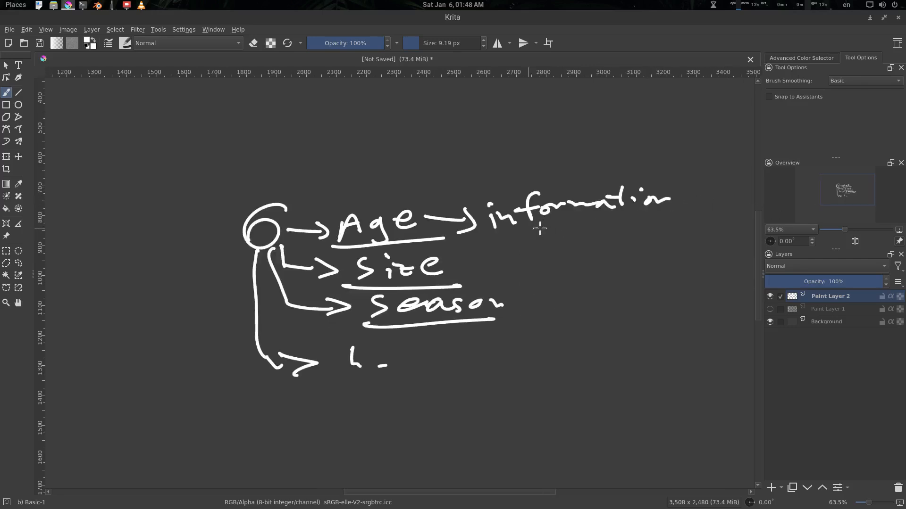
pyautogui.moveTo(444, 230)
pyautogui.mouseDown(button='middle')
pyautogui.moveTo(387, 237)
pyautogui.moveTo(474, 241)
pyautogui.mouseUp(button='middle')
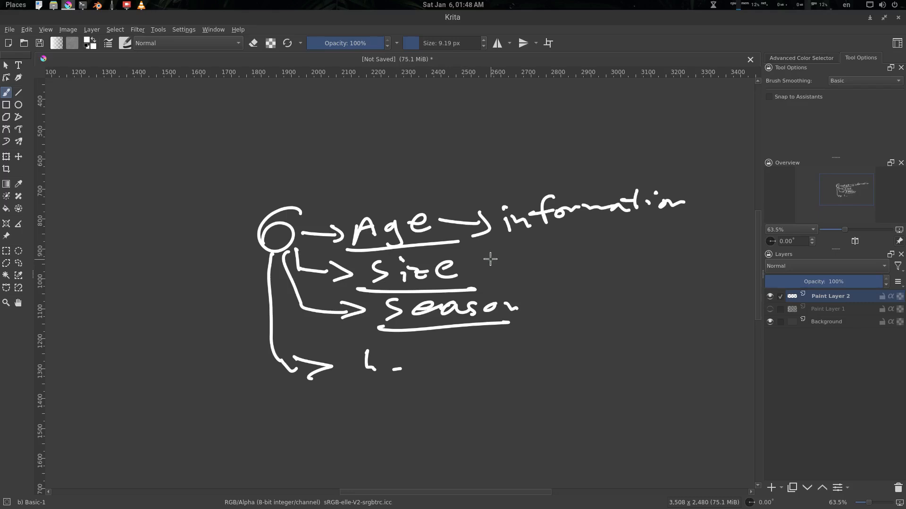
# Step: Switch back to Blender and annotate a long horizontal wavy line in the empty space beside the Color node
pyautogui.click(97, 5)
pyautogui.moveTo(467, 318); pyautogui.dragTo(553, 320, button='middle')
pyautogui.scroll(-1, 571, 330)
pyautogui.moveTo(649, 359); pyautogui.dragTo(451, 357, button='middle')
pyautogui.press('d')
pyautogui.moveTo(437, 372)
pyautogui.mouseDown()
pyautogui.moveTo(449, 350)
pyautogui.moveTo(516, 372)
pyautogui.mouseUp()
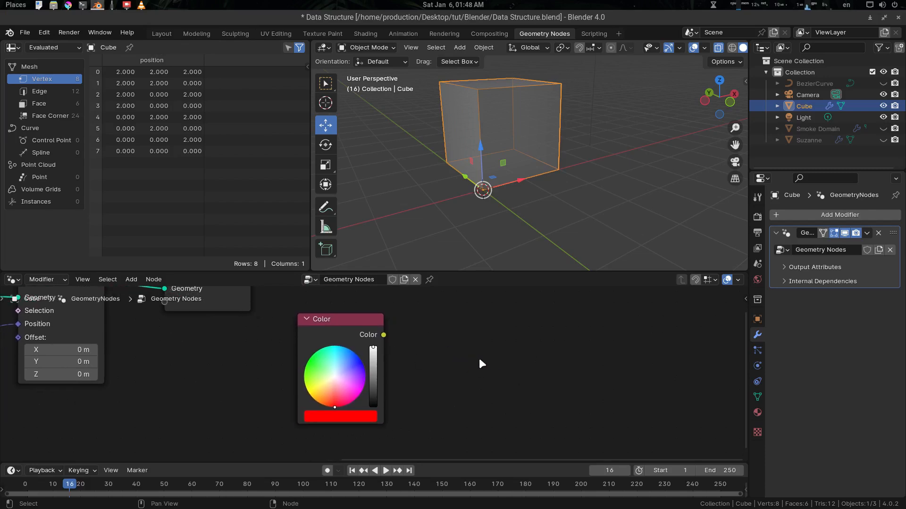
pyautogui.press('d')
pyautogui.moveTo(437, 379); pyautogui.dragTo(443, 372)
pyautogui.moveTo(554, 371); pyautogui.dragTo(637, 368)
pyautogui.moveTo(548, 362); pyautogui.dragTo(456, 366, button='middle')
pyautogui.scroll(2, 535, 358)
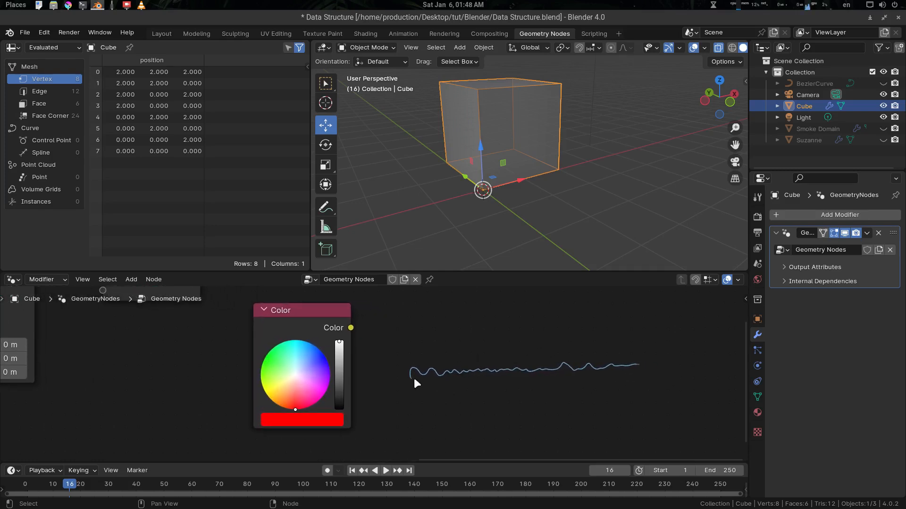
# Step: Annotate a long straight line beneath the wavy line and mark its end nearest the Color node with 0 and 1
pyautogui.moveTo(421, 377); pyautogui.dragTo(646, 366)
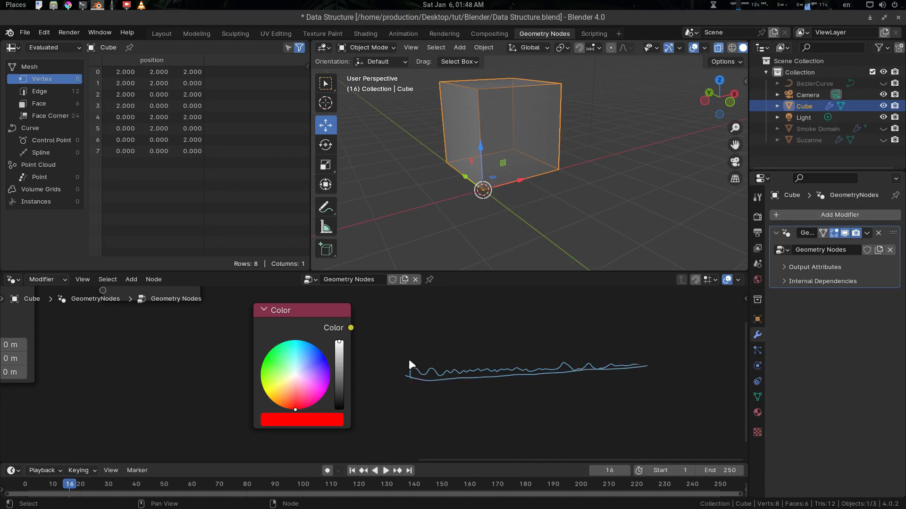
pyautogui.moveTo(408, 383); pyautogui.dragTo(410, 383)
pyautogui.moveTo(415, 351); pyautogui.dragTo(416, 360)
pyautogui.moveTo(453, 374); pyautogui.dragTo(423, 376, button='middle')
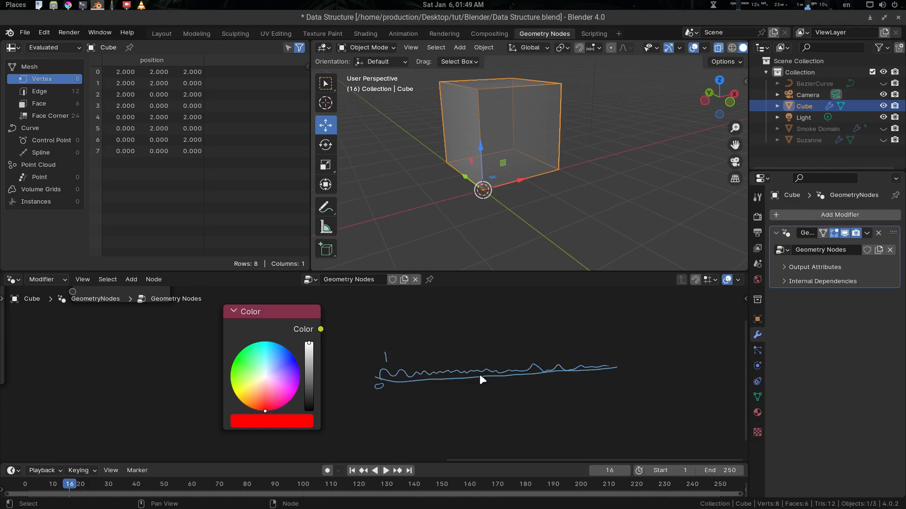
# Step: Annotate short radiating strokes at the far end of the wavy line, away from the Color node
pyautogui.moveTo(630, 364); pyautogui.dragTo(588, 363, button='middle')
pyautogui.moveTo(576, 365); pyautogui.dragTo(593, 362)
pyautogui.moveTo(584, 368); pyautogui.dragTo(592, 368)
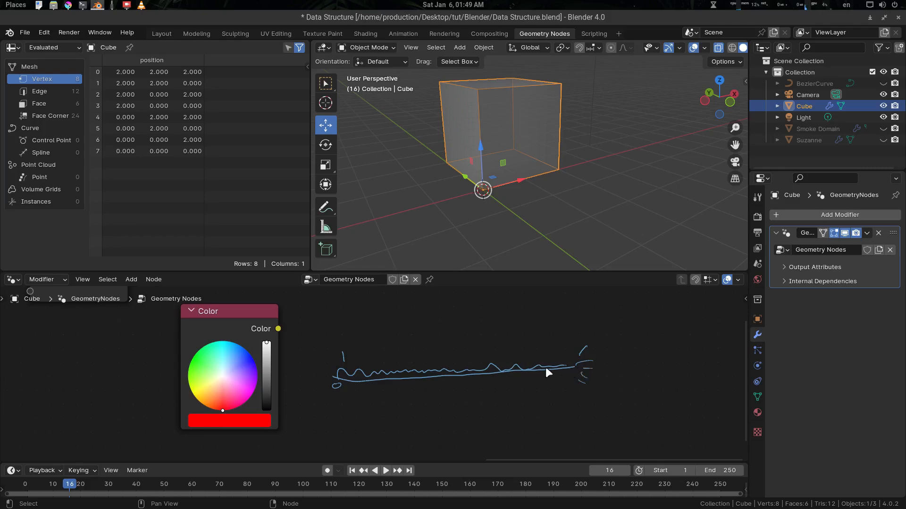
pyautogui.moveTo(550, 370); pyautogui.dragTo(569, 372, button='middle')
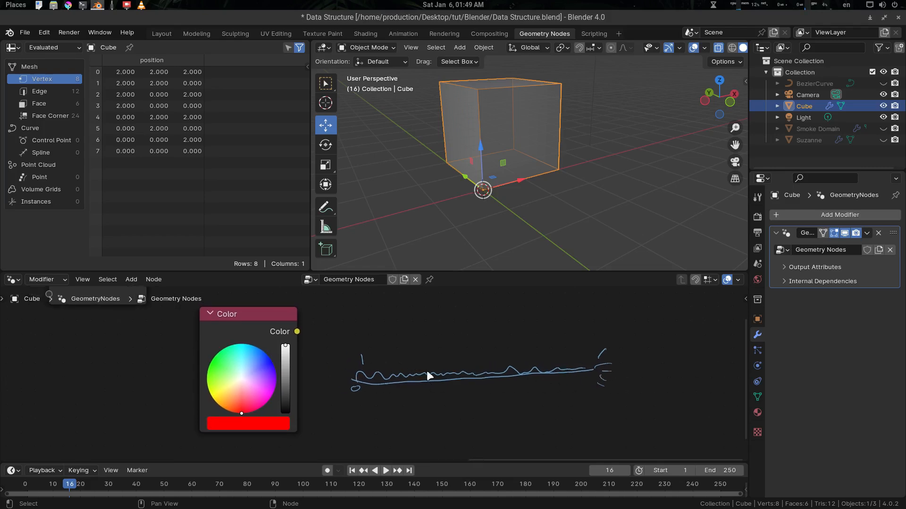
pyautogui.moveTo(477, 372); pyautogui.dragTo(462, 369, button='middle')
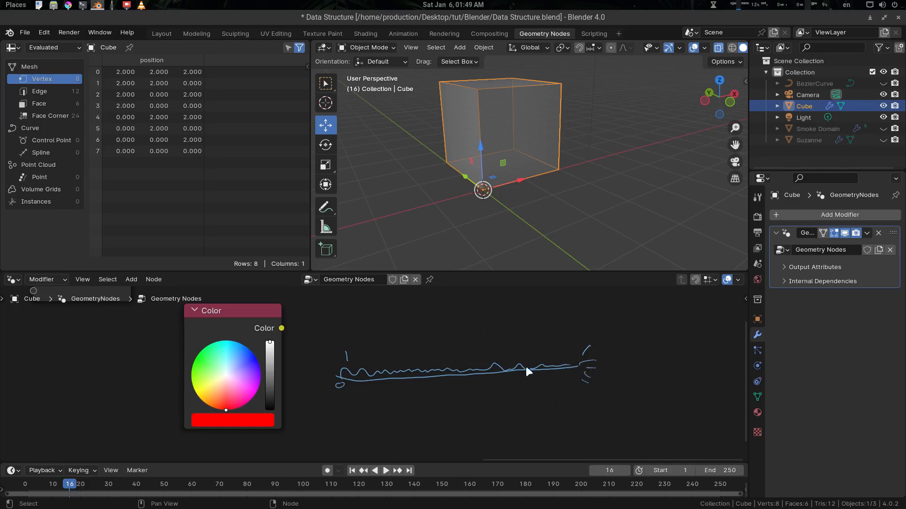
pyautogui.keyDown('ctrl'); pyautogui.hscroll(-3, 519, 366); pyautogui.keyUp('ctrl')
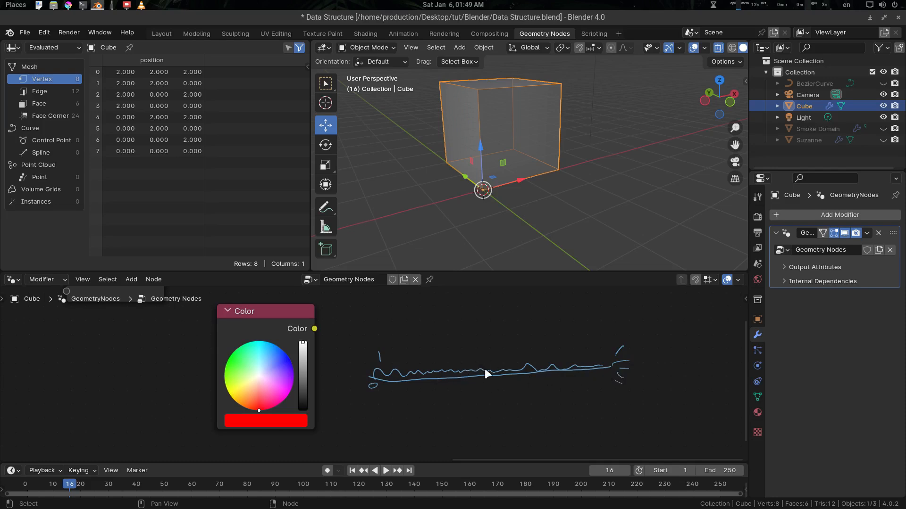
pyautogui.moveTo(486, 372); pyautogui.dragTo(504, 372, button='middle')
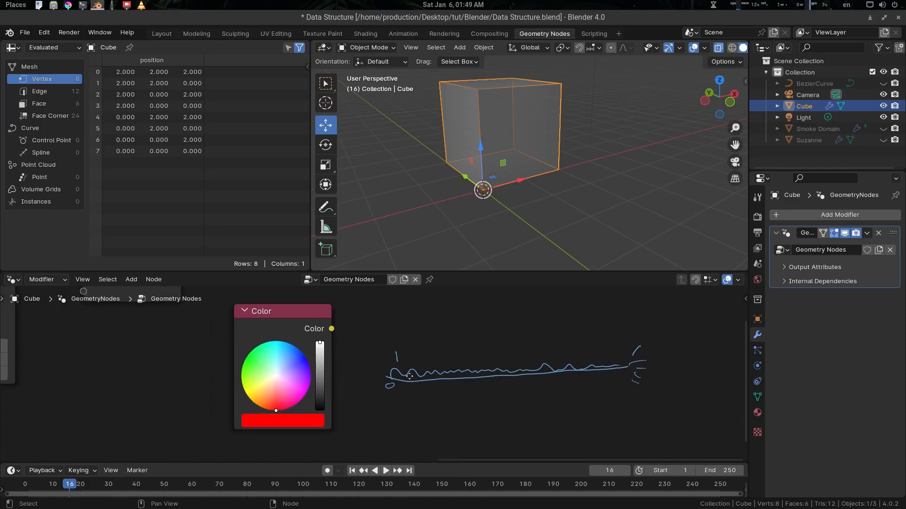
pyautogui.moveTo(396, 376); pyautogui.dragTo(390, 371, button='middle')
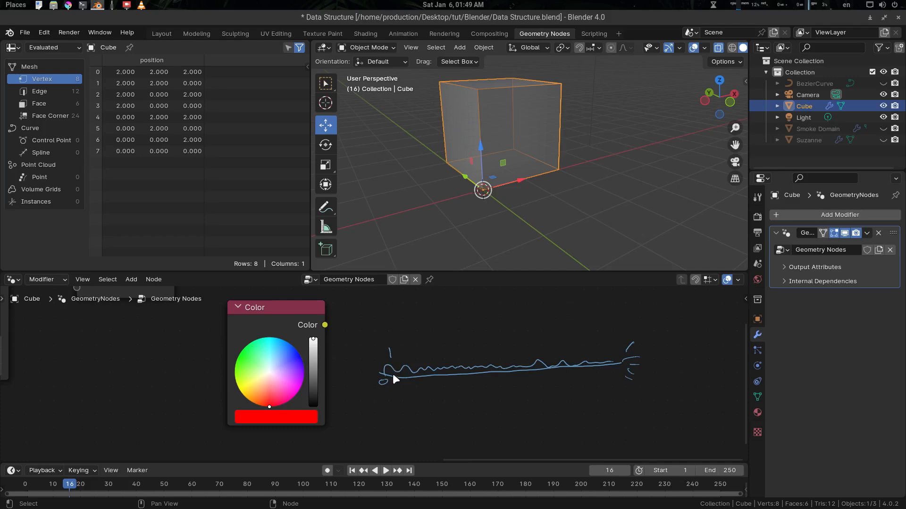
# Step: Annotate a curved arrow from the middle of the wavy line back toward the Color node's red swatch
pyautogui.click(278, 412)
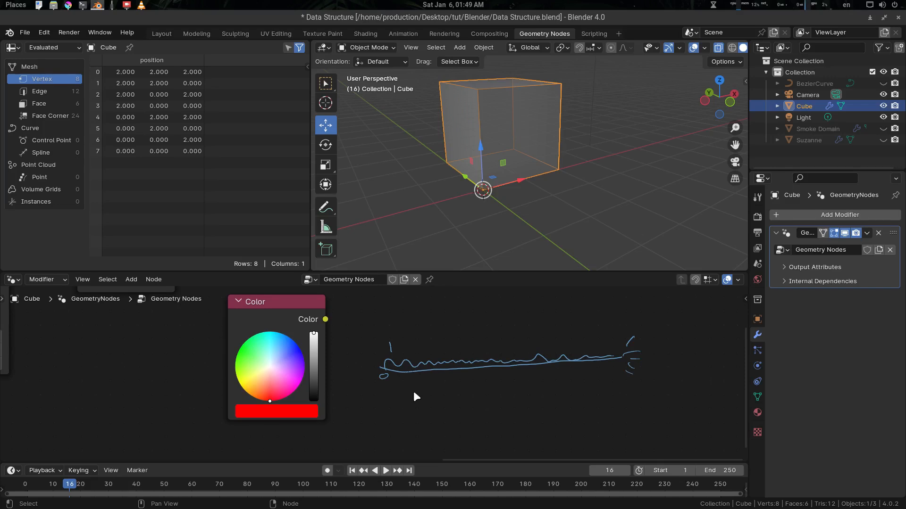
pyautogui.click(314, 414)
pyautogui.moveTo(334, 349); pyautogui.dragTo(374, 363)
pyautogui.moveTo(464, 374)
pyautogui.mouseDown()
pyautogui.moveTo(412, 424)
pyautogui.moveTo(350, 401)
pyautogui.moveTo(366, 399)
pyautogui.mouseUp()
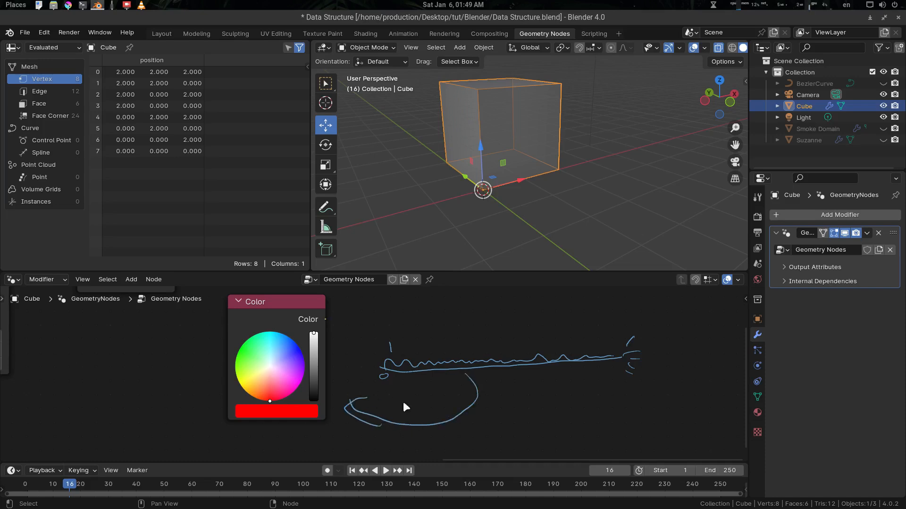
# Step: Annotate a curved arrow beneath the wavy line, leading from the Color node's red swatch back toward the line
pyautogui.moveTo(361, 393)
pyautogui.mouseDown(button='middle')
pyautogui.moveTo(342, 386)
pyautogui.moveTo(348, 402)
pyautogui.moveTo(343, 396)
pyautogui.moveTo(367, 395)
pyautogui.mouseUp(button='middle')
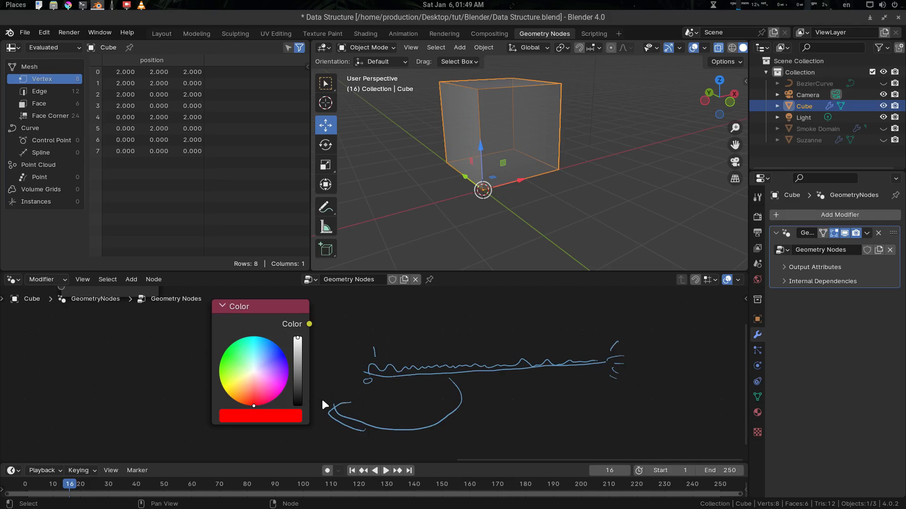
pyautogui.click(286, 416)
pyautogui.moveTo(320, 409)
pyautogui.mouseDown()
pyautogui.moveTo(426, 427)
pyautogui.moveTo(486, 397)
pyautogui.mouseUp()
pyautogui.moveTo(475, 354); pyautogui.dragTo(506, 367, button='middle')
pyautogui.scroll(-4, 441, 401)
pyautogui.moveTo(441, 406)
pyautogui.mouseDown(button='middle')
pyautogui.moveTo(431, 403)
pyautogui.moveTo(460, 402)
pyautogui.mouseUp(button='middle')
pyautogui.press('c')
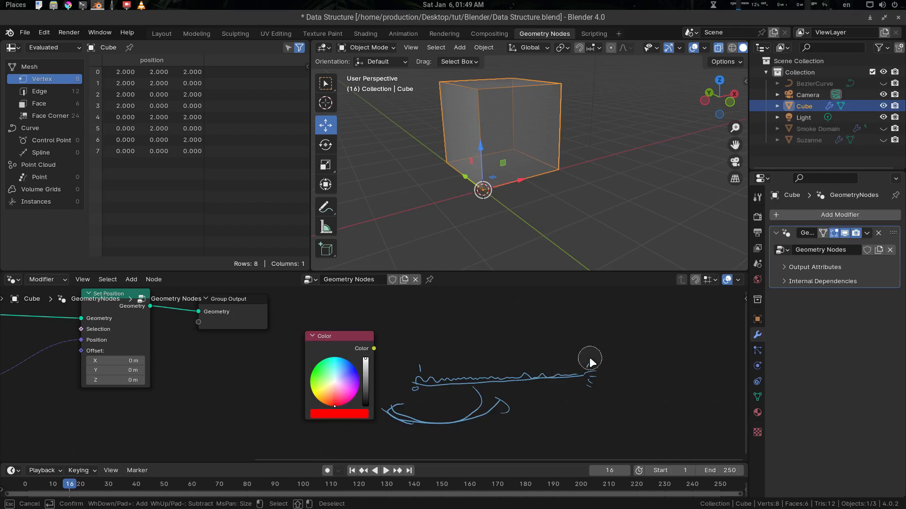
pyautogui.press('Escape')
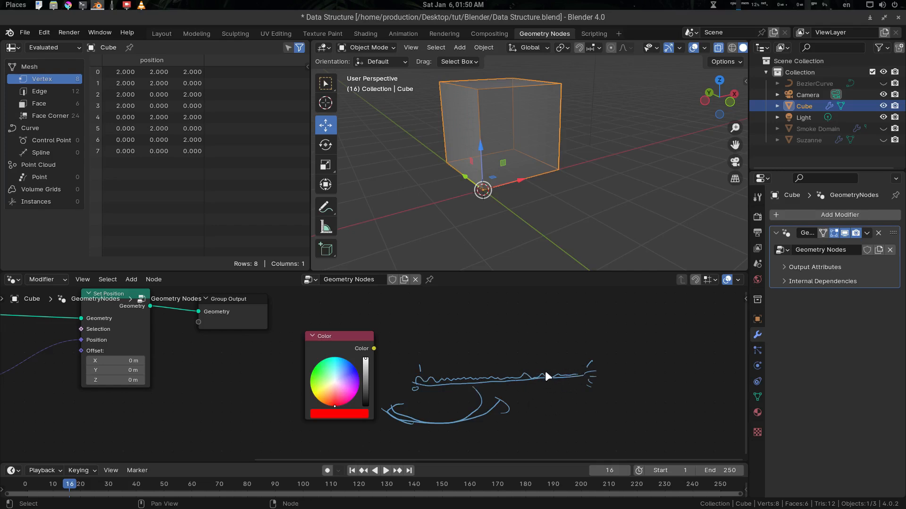
# Step: Erase all the annotations beside the Color node
pyautogui.moveTo(422, 374); pyautogui.dragTo(460, 389)
pyautogui.moveTo(397, 357)
pyautogui.mouseDown(button='right')
pyautogui.moveTo(416, 374)
pyautogui.moveTo(504, 384)
pyautogui.moveTo(544, 368)
pyautogui.moveTo(437, 406)
pyautogui.moveTo(386, 410)
pyautogui.moveTo(452, 424)
pyautogui.mouseUp(button='right')
pyautogui.scroll(1, 452, 378)
pyautogui.moveTo(451, 377); pyautogui.dragTo(609, 382, button='middle')
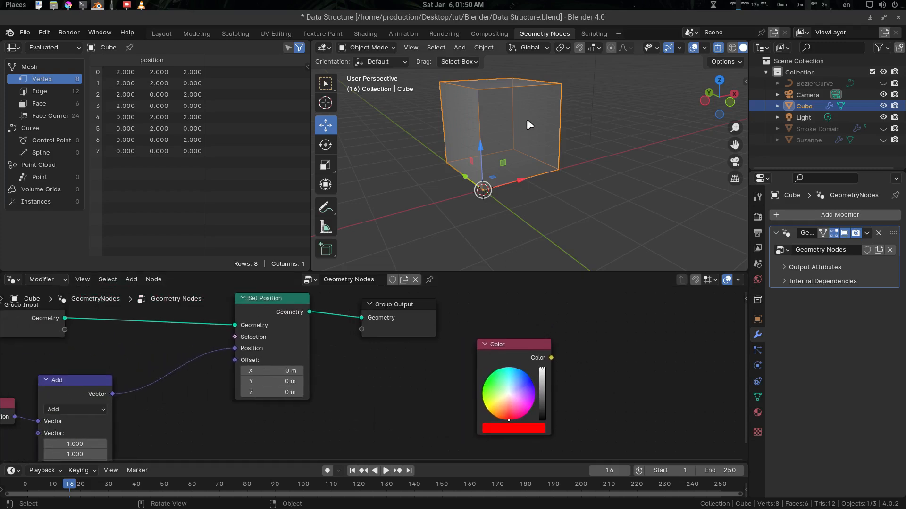
# Step: Enter Edit Mode to compare the cube's original mesh with the offset result, and return to Object Mode
pyautogui.moveTo(526, 119); pyautogui.dragTo(511, 137, button='middle')
pyautogui.hotkey('ctrl', 'Tab')
pyautogui.click(590, 133)
pyautogui.moveTo(590, 134); pyautogui.dragTo(560, 137, button='middle')
pyautogui.hotkey('ctrl', 'Tab')
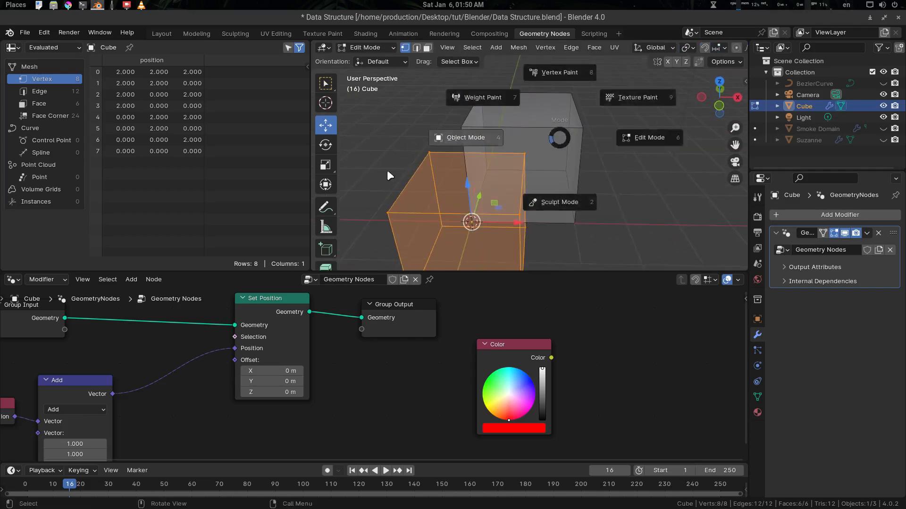
pyautogui.click(394, 172)
# Step: Delete the Set Position, Add and Position nodes while keeping Group Input connected to Group Output
pyautogui.scroll(-2, 368, 354)
pyautogui.moveTo(309, 357); pyautogui.dragTo(366, 353, button='middle')
pyautogui.click(351, 332)
pyautogui.keyDown('shift'); pyautogui.click(193, 379); pyautogui.keyUp('shift')
pyautogui.keyDown('shift'); pyautogui.click(92, 402); pyautogui.keyUp('shift')
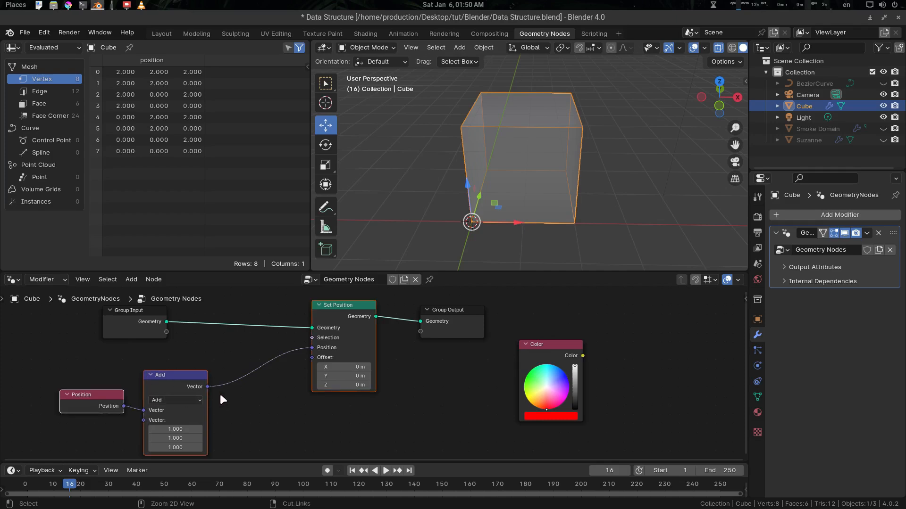
pyautogui.hotkey('ctrl', 'x')
# Step: Enter Edit Mode on the cube and select one of its upper corner vertices
pyautogui.moveTo(503, 171); pyautogui.dragTo(531, 125, button='middle')
pyautogui.press('Tab')
pyautogui.moveTo(585, 133); pyautogui.dragTo(608, 135, button='middle')
pyautogui.click(566, 160)
pyautogui.click(599, 128)
# Step: Try moving the selected corner vertex outward twice, undoing each move
pyautogui.moveTo(615, 135); pyautogui.dragTo(652, 142)
pyautogui.hotkey('ctrl', 'z')
pyautogui.moveTo(635, 166); pyautogui.dragTo(618, 146, button='middle')
pyautogui.moveTo(618, 145); pyautogui.dragTo(685, 158)
pyautogui.hotkey('ctrl', 'z')
pyautogui.moveTo(630, 181); pyautogui.dragTo(697, 178, button='middle')
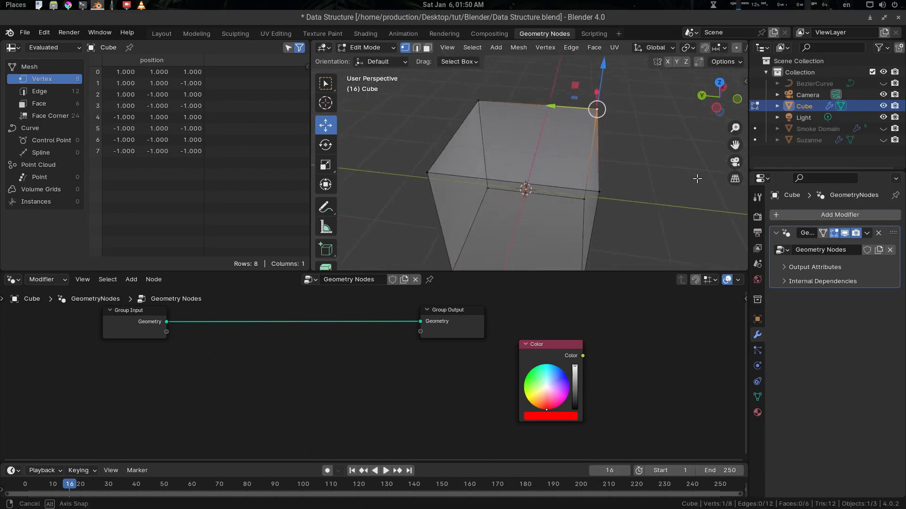
pyautogui.moveTo(584, 166); pyautogui.dragTo(557, 160, button='middle')
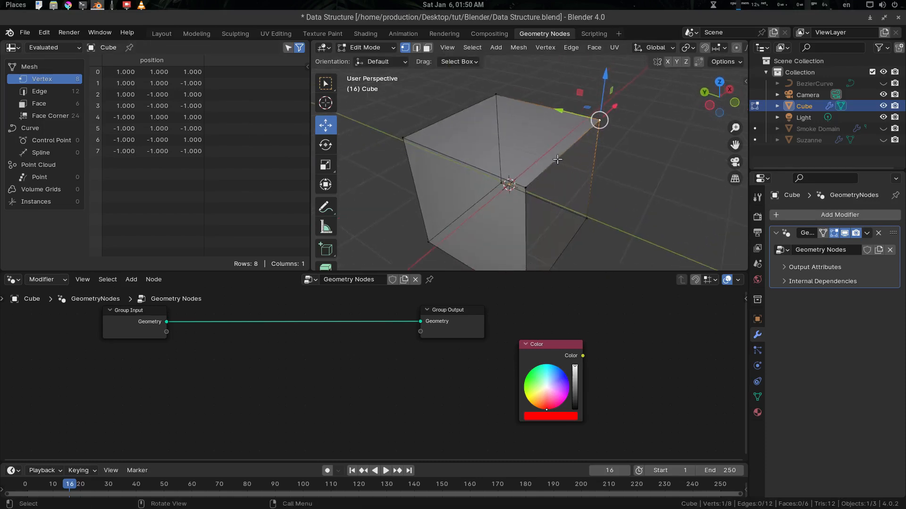
# Step: Select the cube's front upper corner vertex on the negative X side and show it in front orthographic view
pyautogui.press('KP_1')
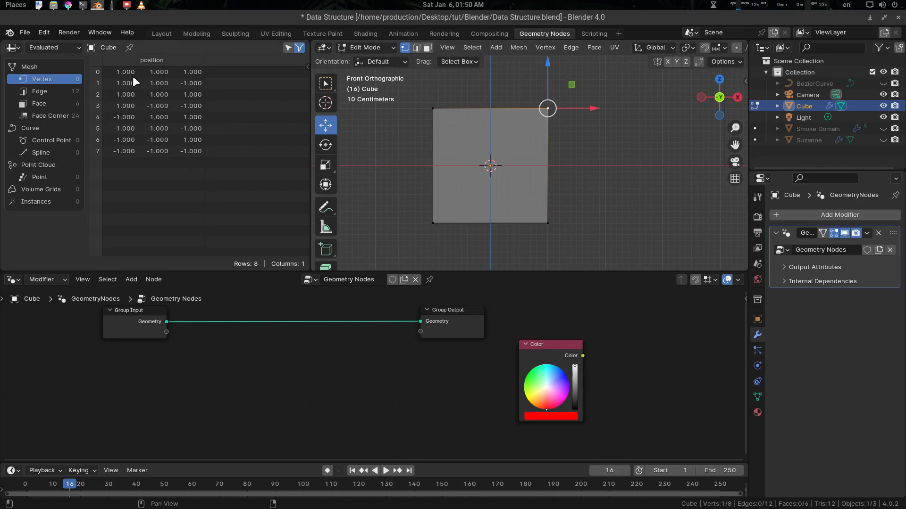
pyautogui.scroll(2, 529, 129)
pyautogui.keyDown('shift'); pyautogui.moveTo(528, 128); pyautogui.dragTo(529, 177, button='middle'); pyautogui.keyUp('shift')
pyautogui.moveTo(563, 139); pyautogui.dragTo(538, 120)
pyautogui.press('Escape')
pyautogui.keyDown('shift'); pyautogui.moveTo(538, 121); pyautogui.dragTo(640, 99, button='middle'); pyautogui.keyUp('shift')
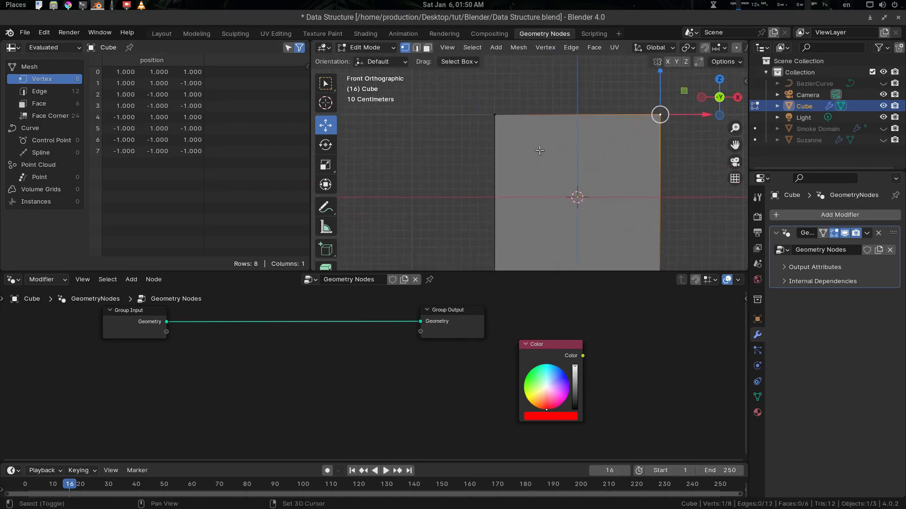
pyautogui.click(502, 117)
pyautogui.moveTo(541, 135); pyautogui.dragTo(517, 176, button='middle')
pyautogui.click(501, 185)
pyautogui.click(503, 184)
pyautogui.press('KP_1')
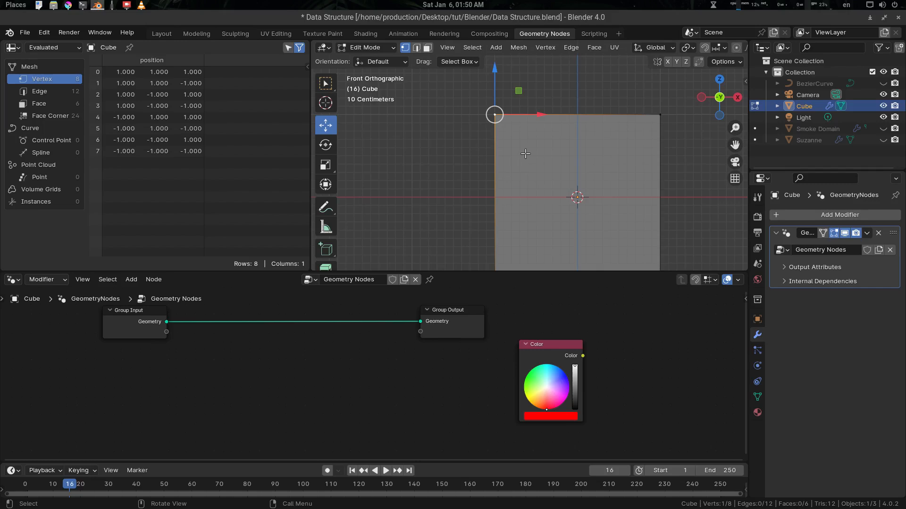
# Step: Switch the viewport shading to Wireframe in front view
pyautogui.press('KP_1')
pyautogui.scroll(2, 513, 151)
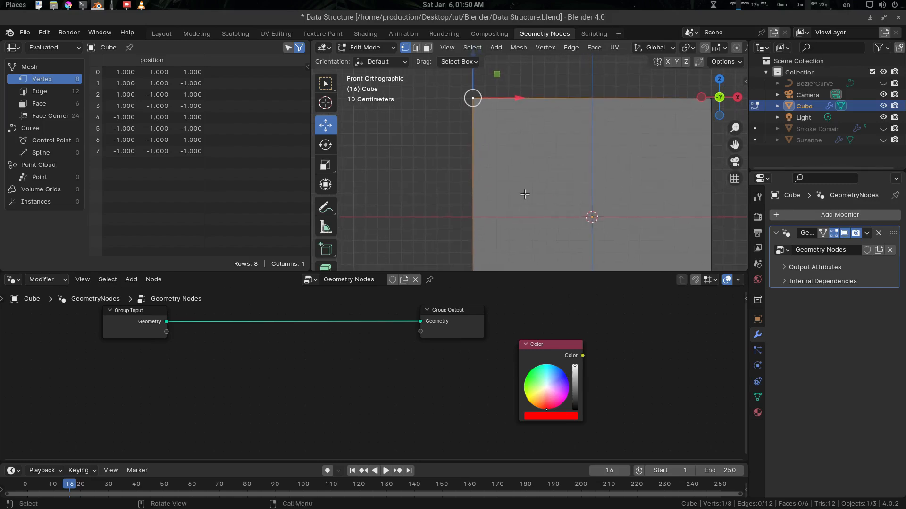
pyautogui.press('z')
pyautogui.click(451, 190)
# Step: Try moving the selected corner vertex diagonally into the cube, to about X -0.925 and Z 0.612, and undo the moves
pyautogui.keyDown('shift'); pyautogui.moveTo(544, 178); pyautogui.dragTo(543, 174, button='middle'); pyautogui.keyUp('shift')
pyautogui.moveTo(472, 94); pyautogui.dragTo(486, 144)
pyautogui.hotkey('ctrl', 'z')
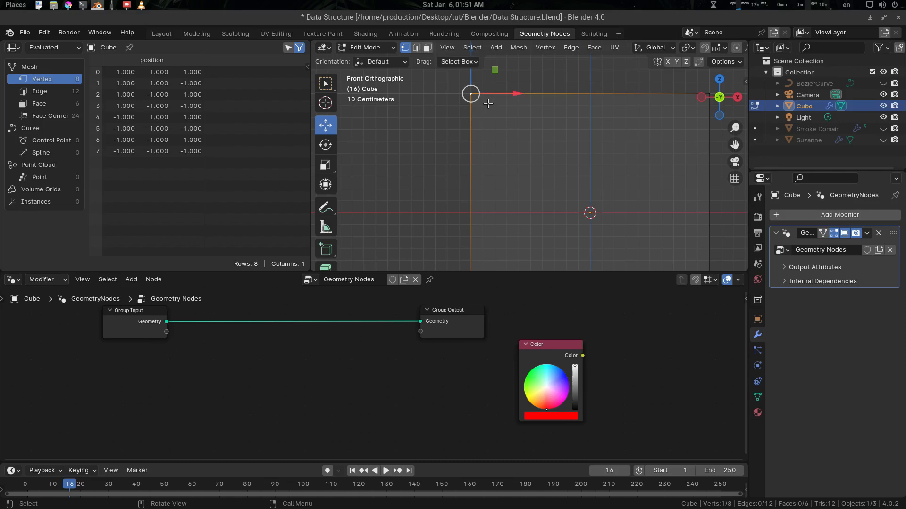
pyautogui.moveTo(472, 94); pyautogui.dragTo(496, 140)
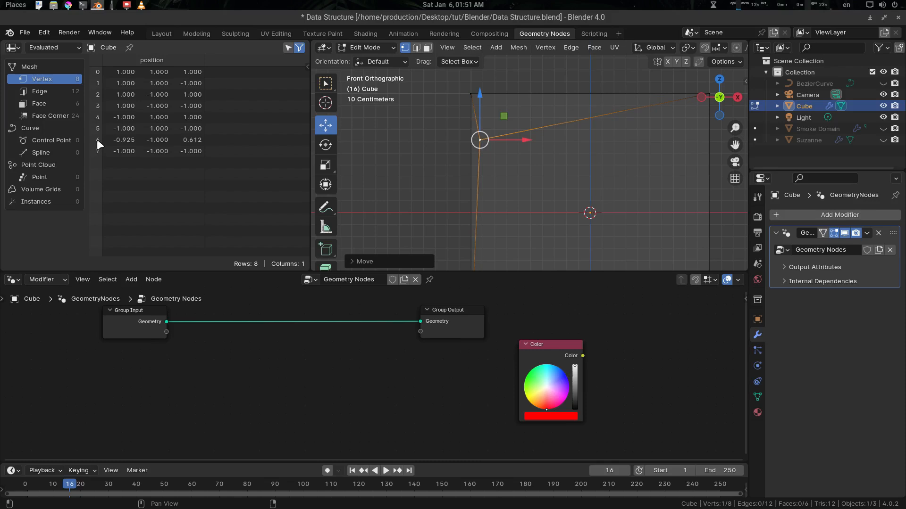
pyautogui.moveTo(481, 136); pyautogui.dragTo(467, 136)
pyautogui.hotkey('ctrl', 'z')
pyautogui.hotkey('ctrl', 'z')
# Step: Try moving the selected vertex slightly outward along negative X in front view, undoing each move
pyautogui.moveTo(512, 145); pyautogui.dragTo(503, 147, button='middle')
pyautogui.press('KP_3')
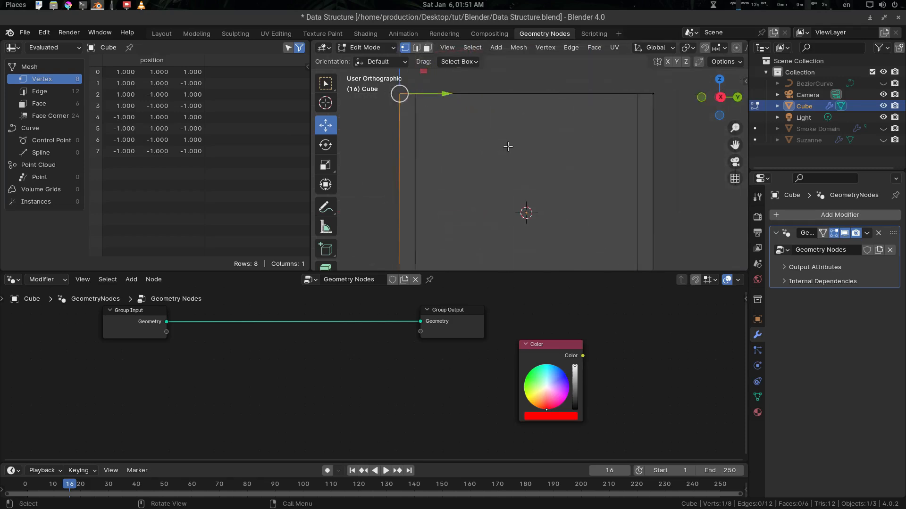
pyautogui.press('KP_1')
pyautogui.scroll(-3, 508, 147)
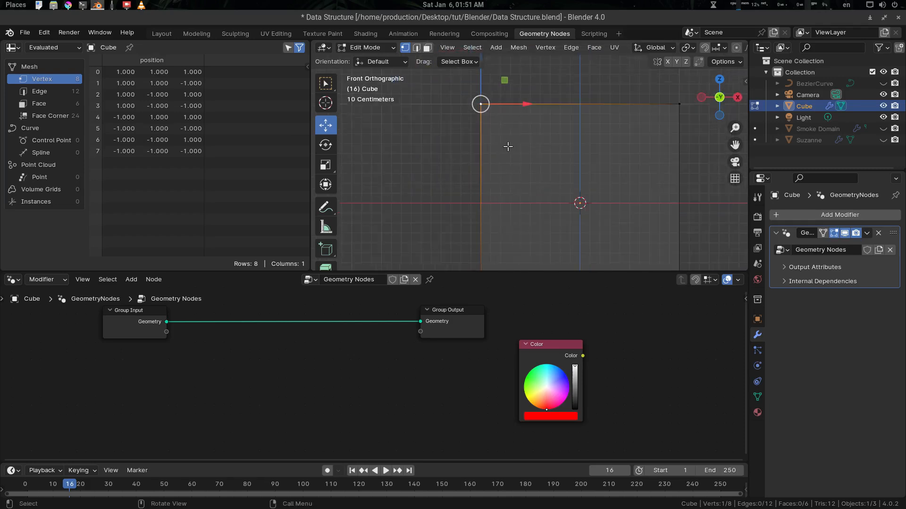
pyautogui.keyDown('shift'); pyautogui.moveTo(503, 153); pyautogui.dragTo(482, 150, button='middle'); pyautogui.keyUp('shift')
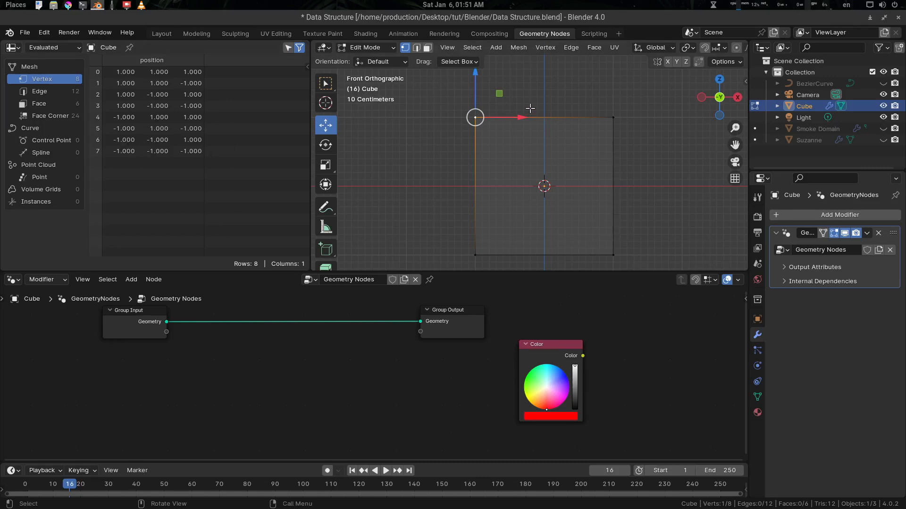
pyautogui.moveTo(523, 117); pyautogui.dragTo(508, 117)
pyautogui.hotkey('ctrl', 'z')
pyautogui.moveTo(522, 117); pyautogui.dragTo(502, 117)
pyautogui.hotkey('ctrl', 'z')
# Step: Try moving the vertex along X past the opposite corner and back outward, and about 0.486 m down along Z, reverting each move
pyautogui.moveTo(521, 117); pyautogui.dragTo(697, 120)
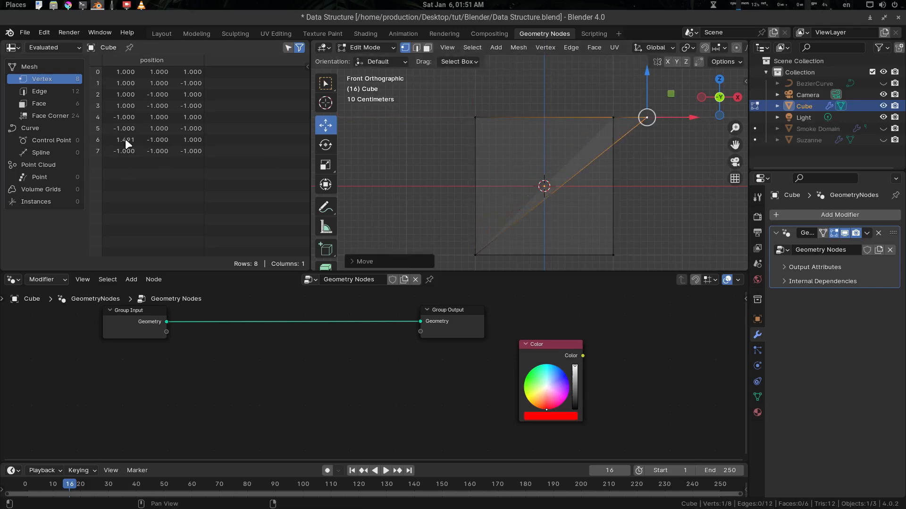
pyautogui.hotkey('ctrl', 'z')
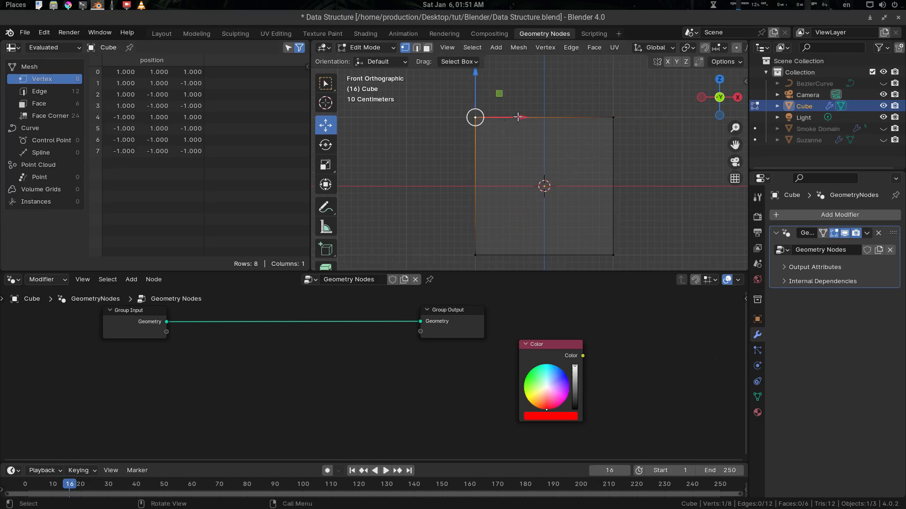
pyautogui.moveTo(518, 117); pyautogui.dragTo(457, 135)
pyautogui.hotkey('ctrl', 'z')
pyautogui.moveTo(479, 82); pyautogui.dragTo(482, 114)
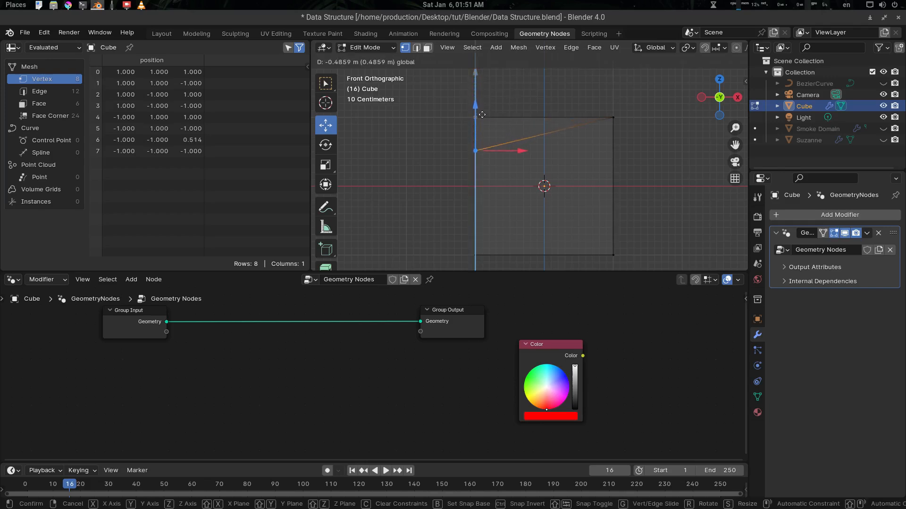
pyautogui.rightClick(481, 116)
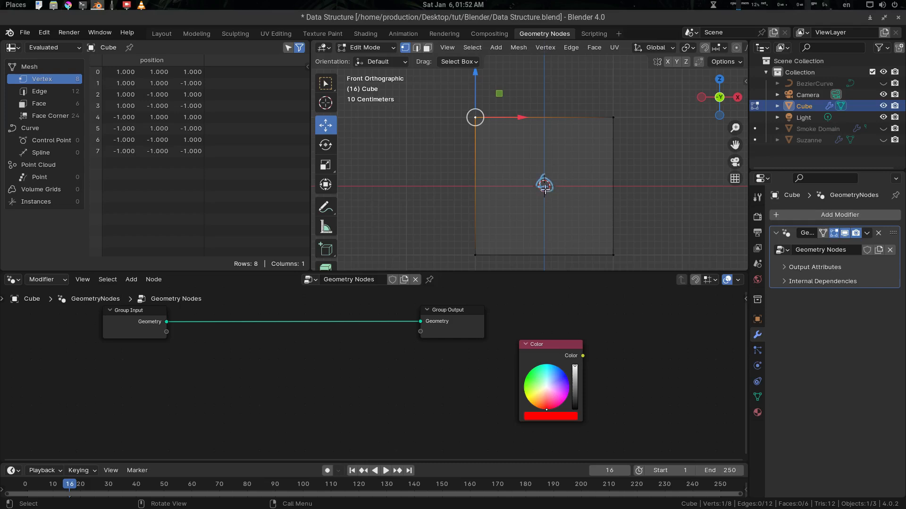
# Step: Annotate horizontal and vertical lines from the origin out to the cube's edges in front view
pyautogui.moveTo(533, 183); pyautogui.dragTo(474, 185)
pyautogui.moveTo(566, 184); pyautogui.dragTo(595, 183)
pyautogui.moveTo(549, 164); pyautogui.dragTo(549, 131)
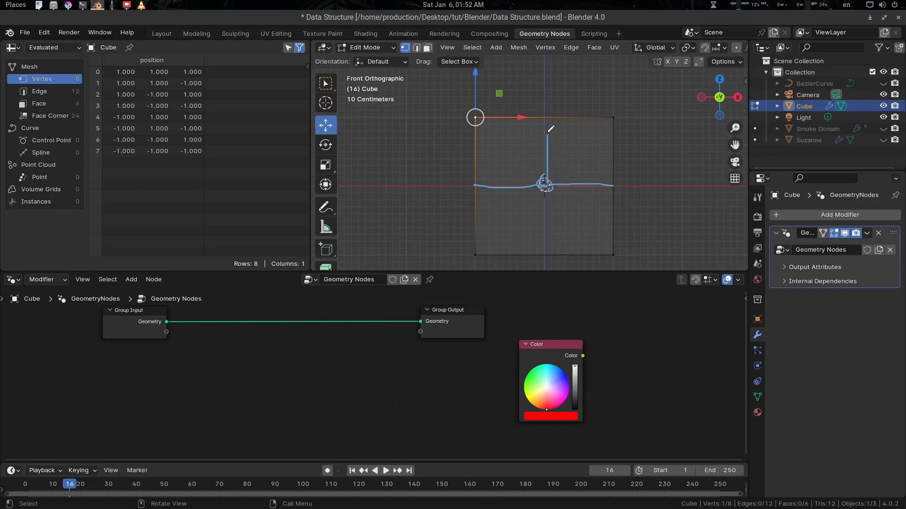
pyautogui.moveTo(551, 188); pyautogui.dragTo(558, 241)
# Step: Annotate a line along the Y axis through the origin in top view, and return to front view
pyautogui.press('KP_3')
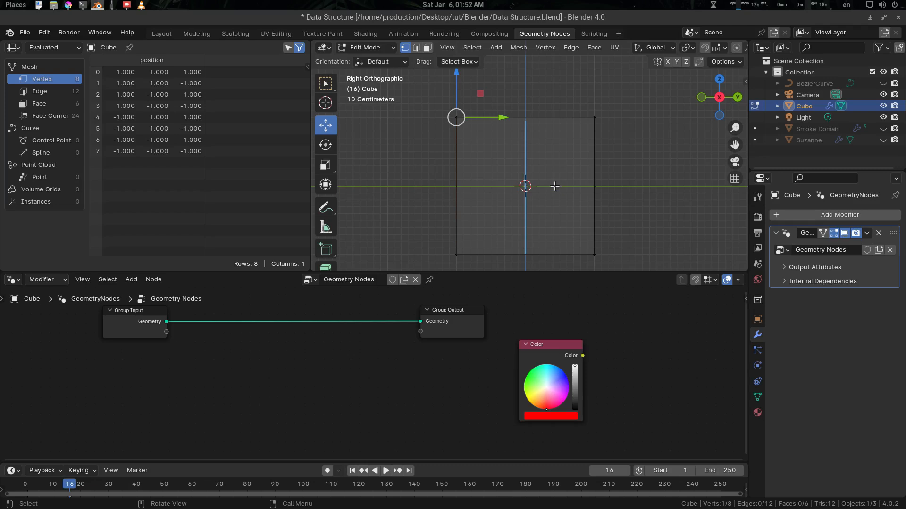
pyautogui.press('KP_7')
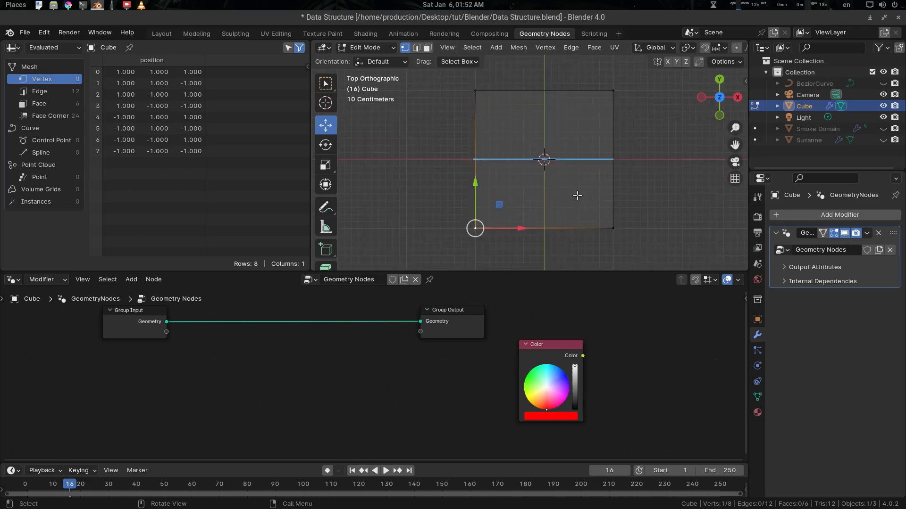
pyautogui.press('x')
pyautogui.press('Escape')
pyautogui.moveTo(550, 128); pyautogui.dragTo(550, 92)
pyautogui.moveTo(549, 166); pyautogui.dragTo(552, 219)
pyautogui.press('KP_1')
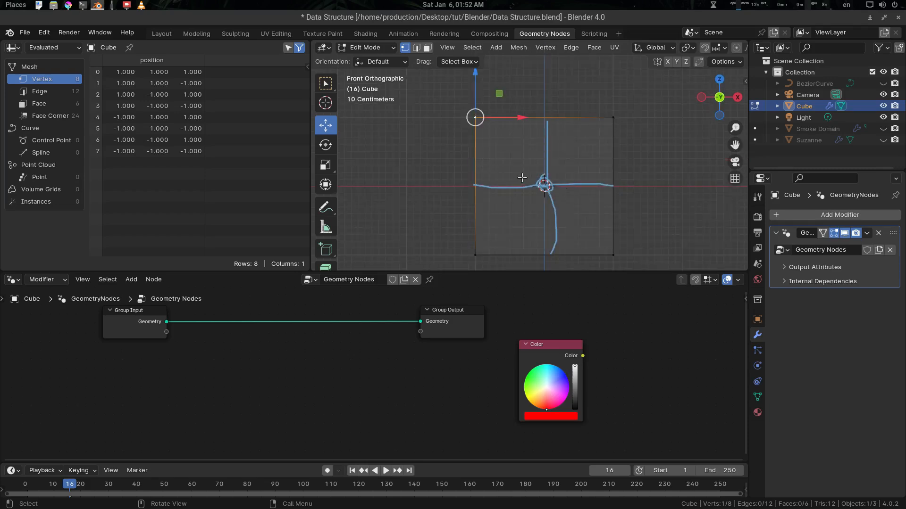
# Step: Try moving the selected vertex along Z in front view and along Y in top view, reverting the moves
pyautogui.moveTo(474, 82); pyautogui.dragTo(483, 101)
pyautogui.rightClick(483, 101)
pyautogui.moveTo(721, 100); pyautogui.dragTo(501, 178)
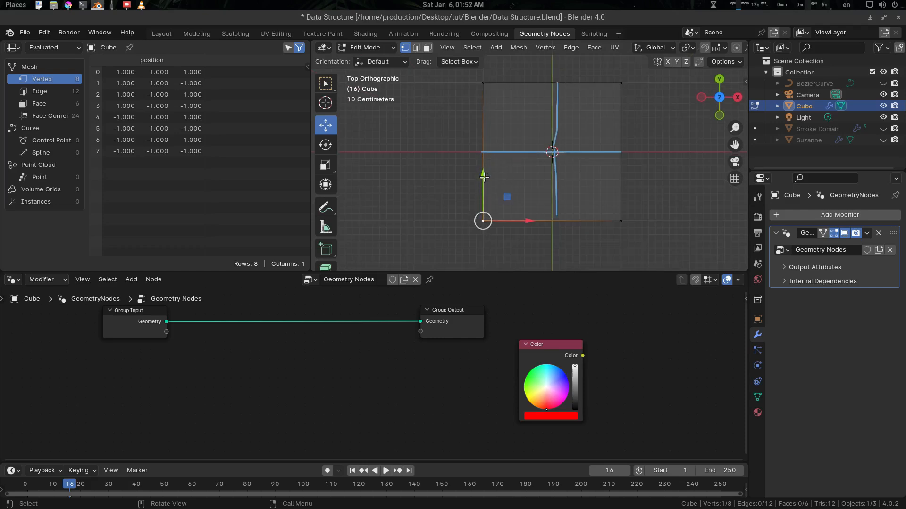
pyautogui.moveTo(487, 168); pyautogui.dragTo(485, 187)
pyautogui.hotkey('ctrl', 'z')
pyautogui.hotkey('ctrl', 'z')
# Step: Try lowering the selected vertex slightly along Z in front view, and undo the move
pyautogui.moveTo(501, 216); pyautogui.dragTo(519, 144, button='middle')
pyautogui.scroll(1, 507, 121)
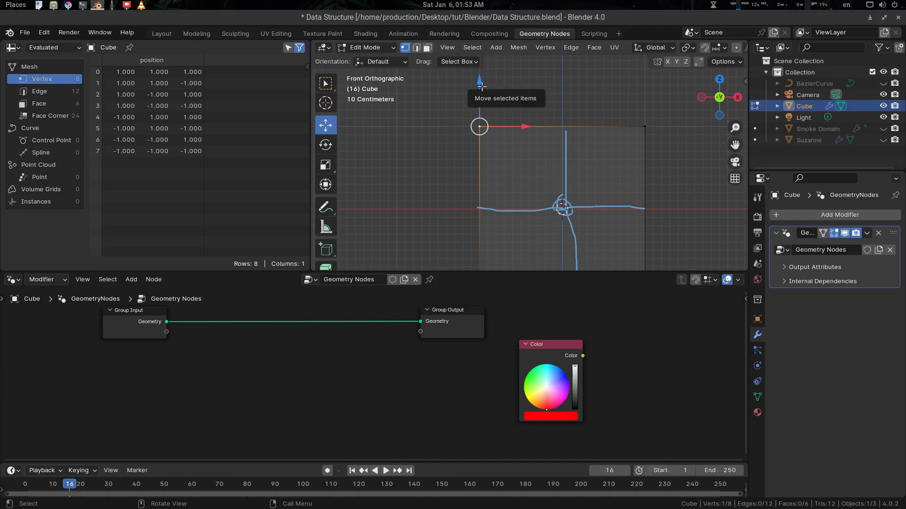
pyautogui.moveTo(481, 87)
pyautogui.mouseDown()
pyautogui.moveTo(482, 75)
pyautogui.moveTo(486, 95)
pyautogui.mouseUp()
pyautogui.hotkey('ctrl', 'z')
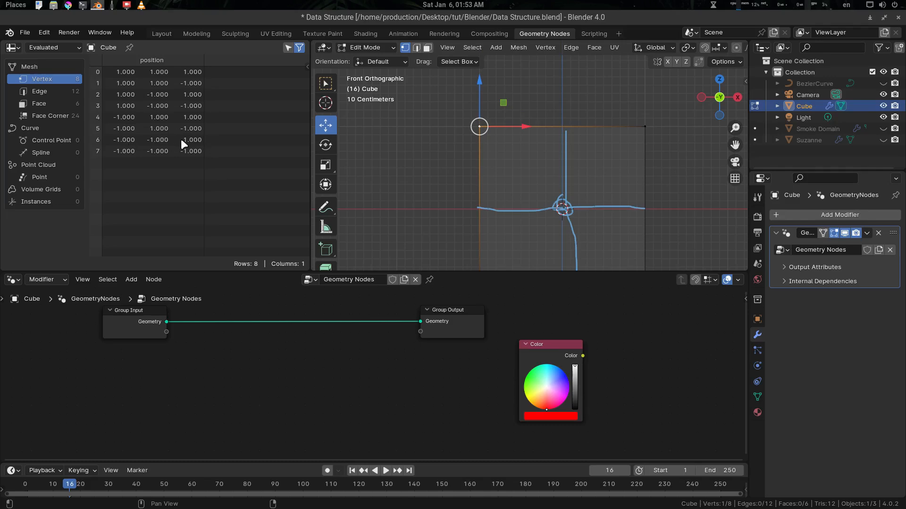
pyautogui.moveTo(544, 145); pyautogui.dragTo(503, 188, button='middle')
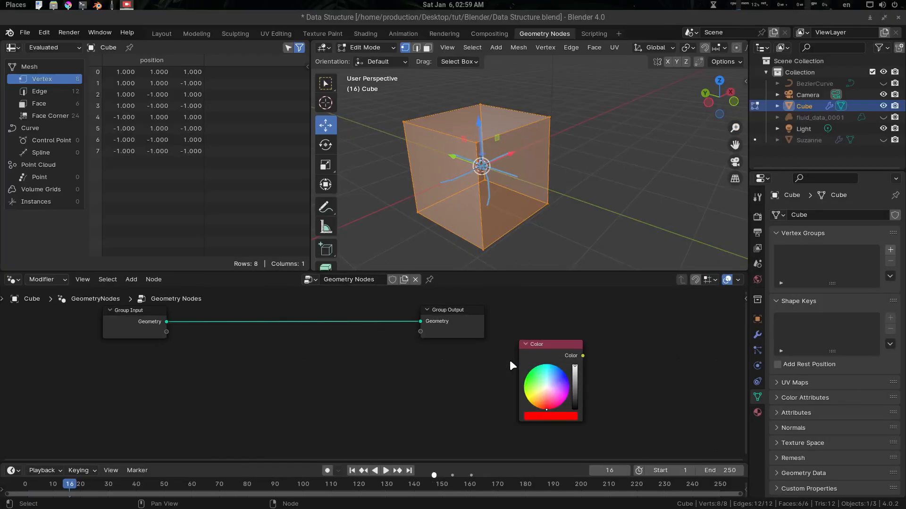
# Step: Clear the cube's selection and select only the front upper corner vertex on the positive X side
pyautogui.moveTo(552, 158); pyautogui.dragTo(500, 151, button='middle')
pyautogui.hotkey('alt', 'a')
pyautogui.scroll(2, 521, 145)
pyautogui.press('a')
pyautogui.scroll(-2, 541, 165)
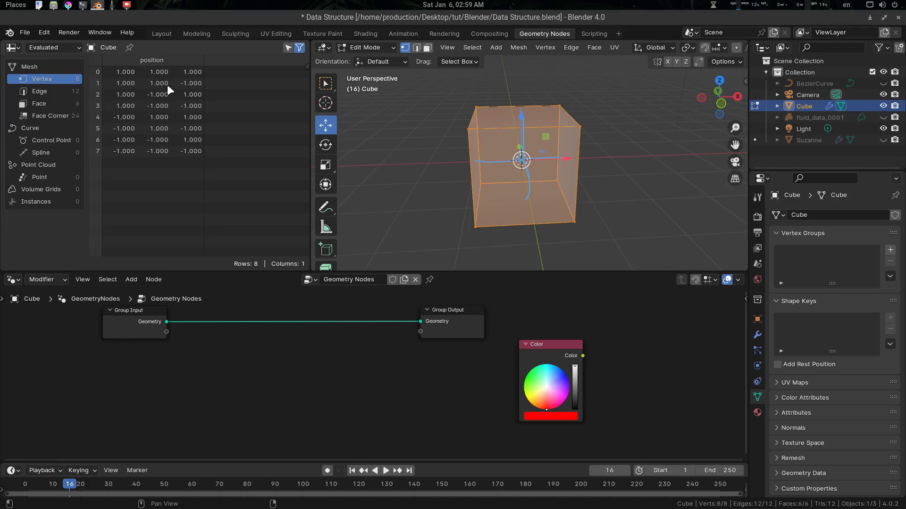
pyautogui.scroll(2, 480, 160)
pyautogui.moveTo(479, 161); pyautogui.dragTo(451, 151, button='middle')
pyautogui.hotkey('alt', 'a')
pyautogui.click(609, 112)
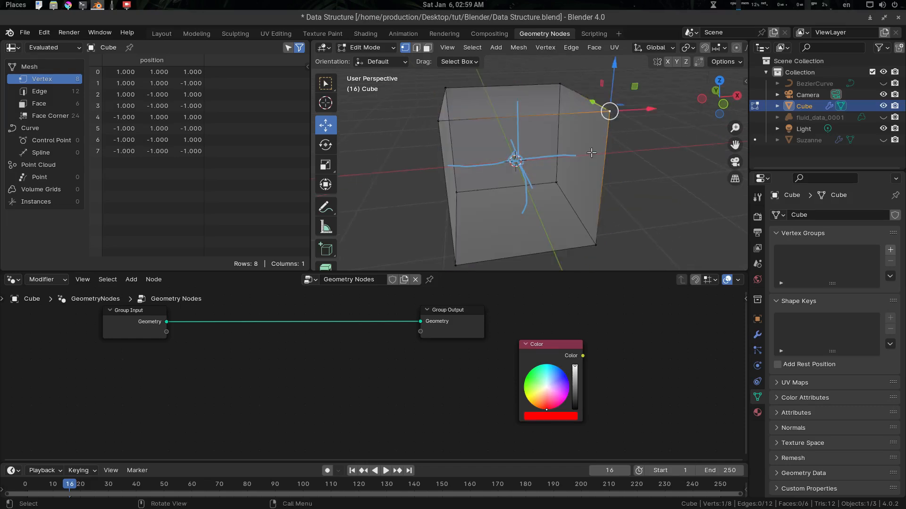
# Step: Try moving the selected vertex inward to about 0.539, -0.858, 0.493, and undo the move
pyautogui.moveTo(605, 104); pyautogui.dragTo(604, 100, button='middle')
pyautogui.moveTo(604, 100); pyautogui.dragTo(573, 142)
pyautogui.rightClick(573, 142)
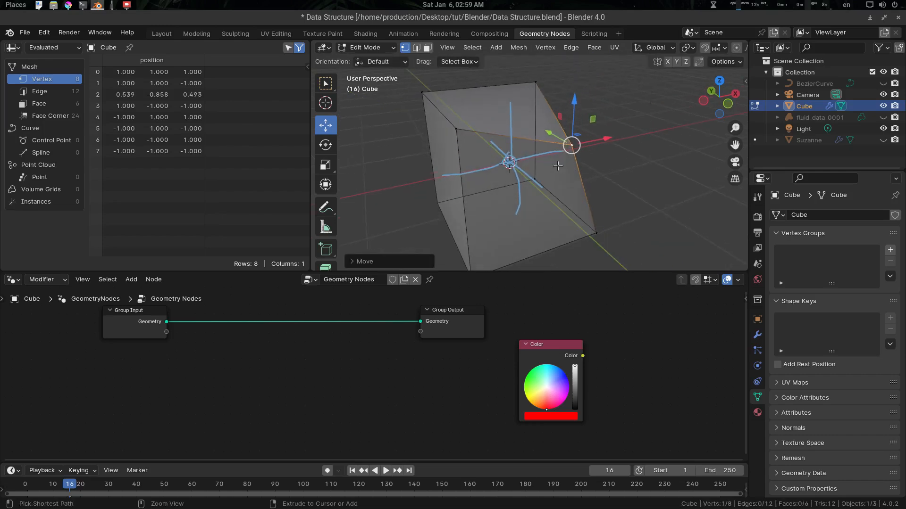
pyautogui.hotkey('ctrl', 'z')
# Step: Reselect only the same upper corner vertex and try moving it toward the cube's interior twice, undoing each move
pyautogui.moveTo(563, 168); pyautogui.dragTo(551, 164, button='middle')
pyautogui.press('a')
pyautogui.moveTo(585, 130); pyautogui.dragTo(645, 119, button='middle')
pyautogui.hotkey('alt', 'a')
pyautogui.click(591, 124)
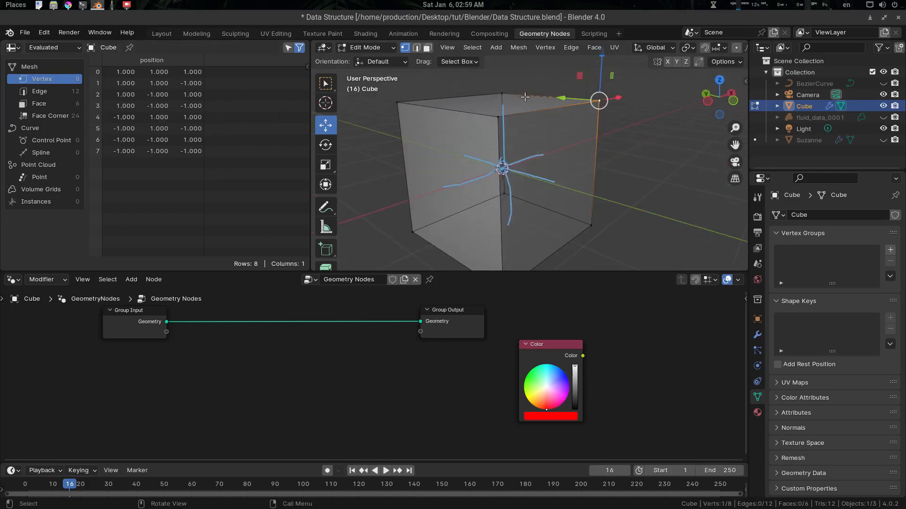
pyautogui.moveTo(599, 100); pyautogui.dragTo(568, 150)
pyautogui.hotkey('ctrl', 'z')
pyautogui.moveTo(599, 101); pyautogui.dragTo(593, 149)
pyautogui.hotkey('ctrl', 'z')
# Step: Select all of the cube's vertices
pyautogui.moveTo(620, 167); pyautogui.dragTo(594, 162, button='middle')
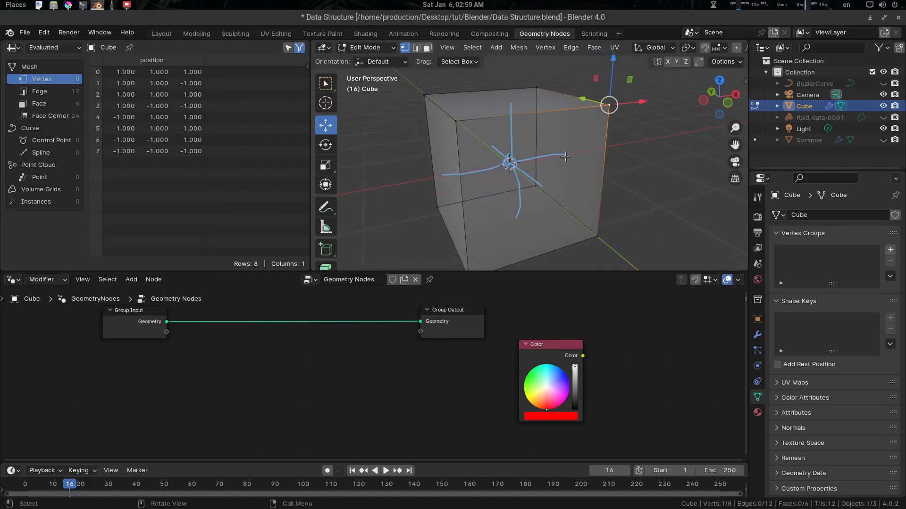
pyautogui.press('a')
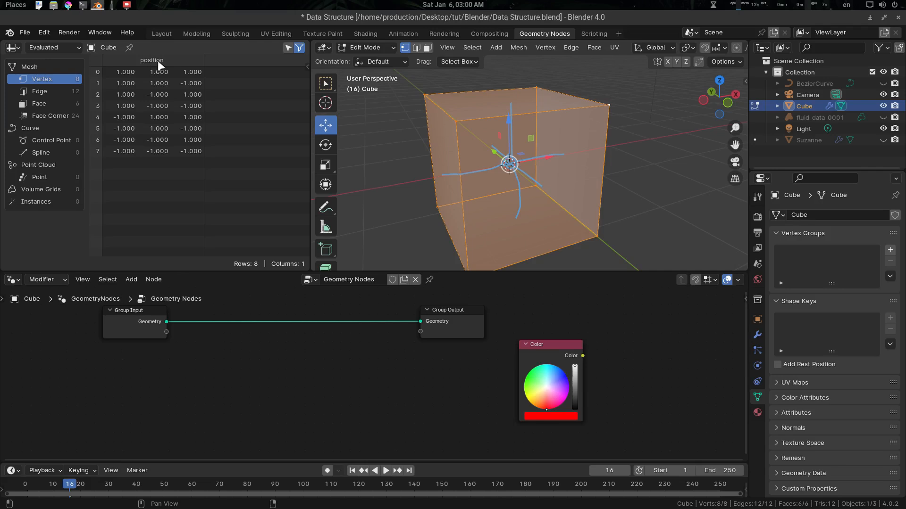
# Step: Reselect all of the cube's vertices and add three vertex groups to the mesh
pyautogui.scroll(-1, 551, 147)
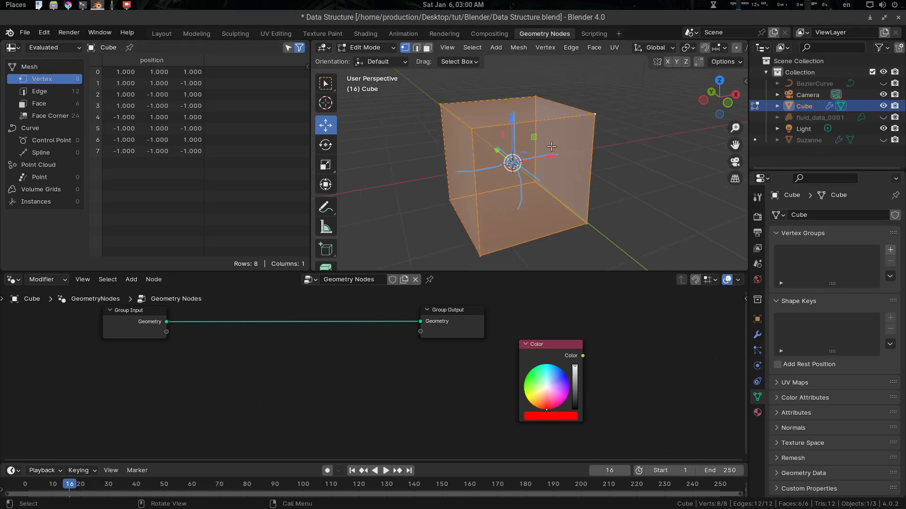
pyautogui.hotkey('alt', 'a')
pyautogui.moveTo(551, 147); pyautogui.dragTo(562, 146, button='middle')
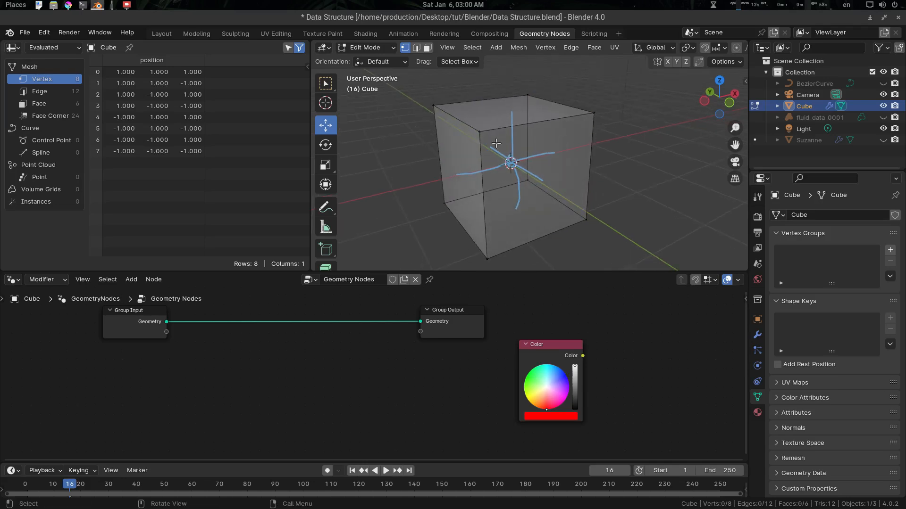
pyautogui.press('a')
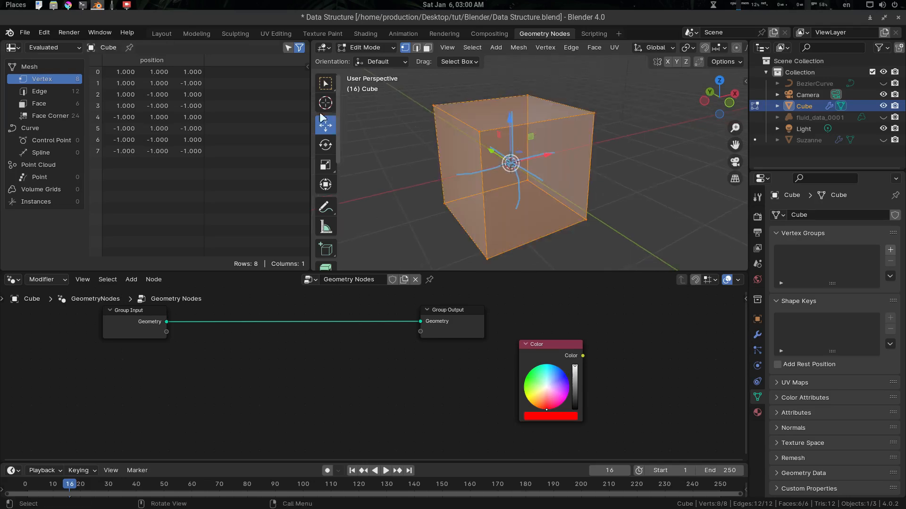
pyautogui.click(891, 250)
pyautogui.click(890, 251)
pyautogui.click(890, 250)
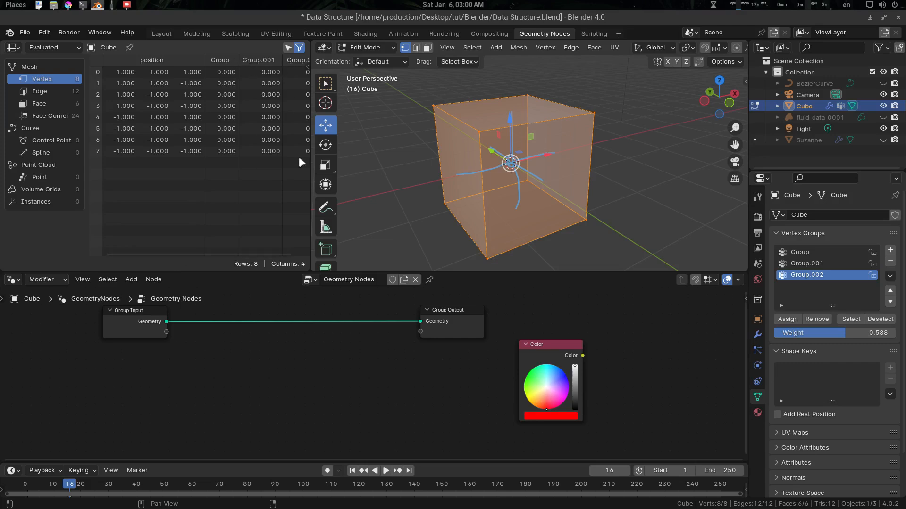
# Step: Assign only the upper corner vertex at -1, -1, 1 to the first vertex group, Group, with a weight of 0.588
pyautogui.click(810, 253)
pyautogui.moveTo(547, 175); pyautogui.dragTo(487, 164, button='middle')
pyautogui.hotkey('alt', 'a')
pyautogui.click(482, 143)
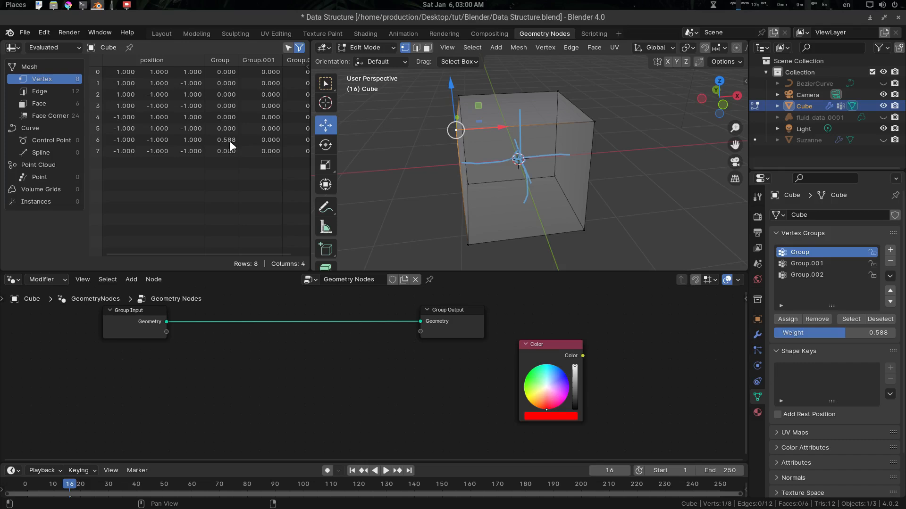
pyautogui.moveTo(186, 253); pyautogui.dragTo(156, 247)
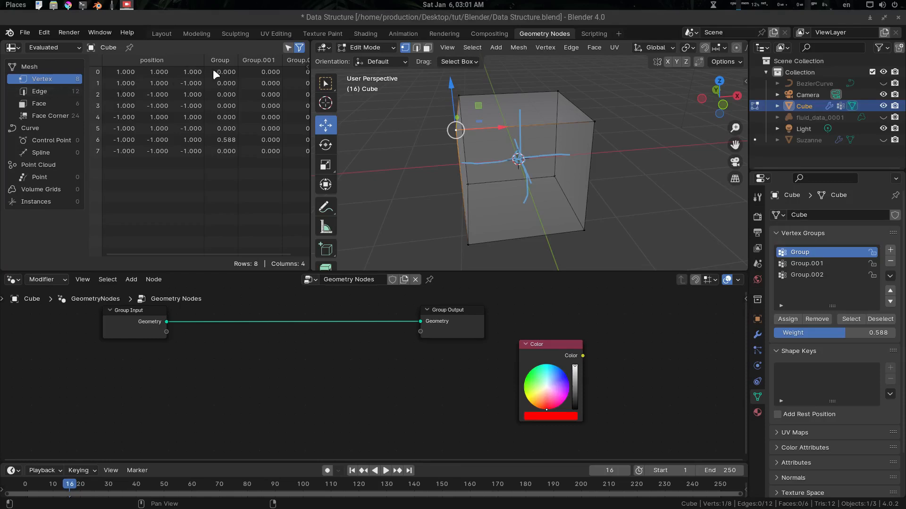
# Step: Select the whole cube, review the data structure diagram of Geometry Nodes, and return to Blender
pyautogui.moveTo(501, 136); pyautogui.dragTo(503, 149, button='middle')
pyautogui.press('a')
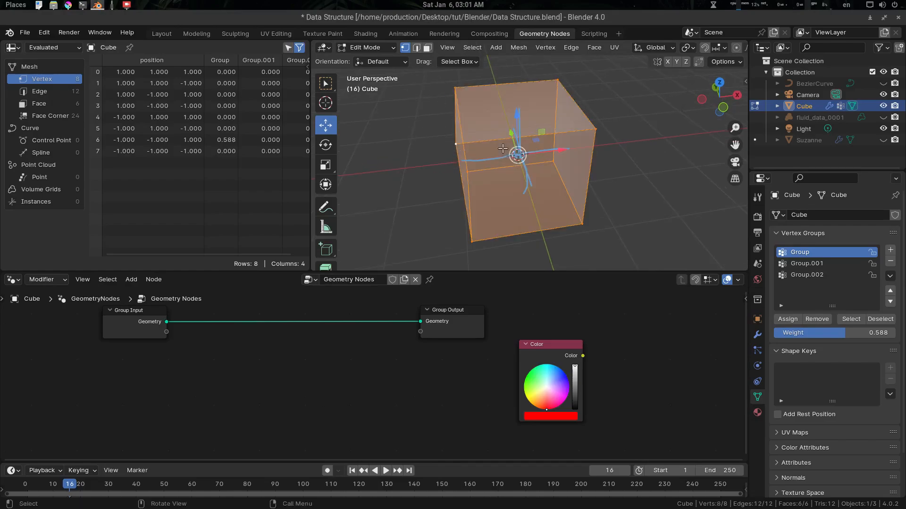
pyautogui.hotkey('ctrl', 'alt', 'Left')
pyautogui.hotkey('ctrl', 'alt', 'Right')
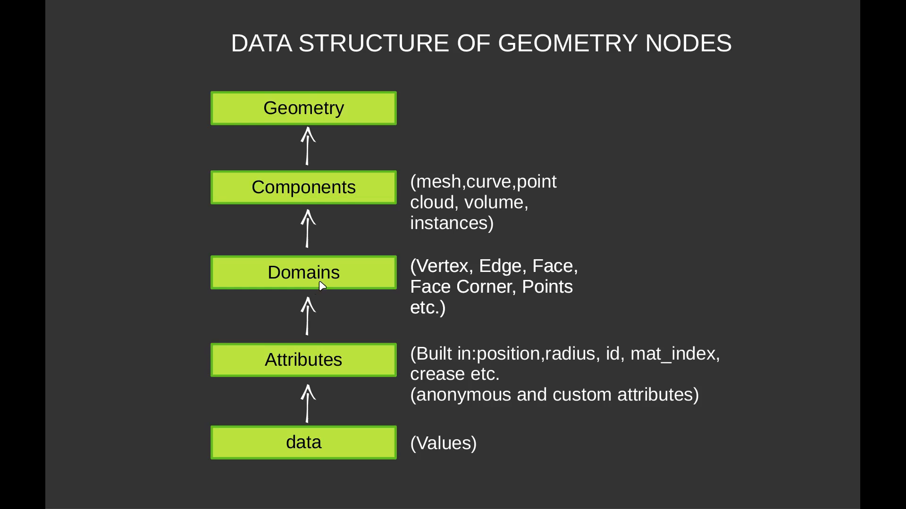
pyautogui.hotkey('ctrl', 'alt', 'Left')
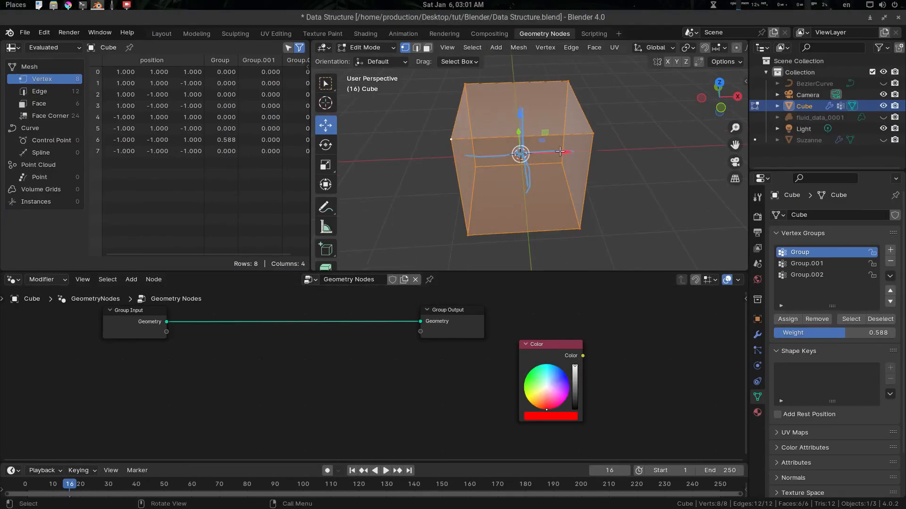
# Step: Clear the cube's selection and switch to edge selection mode
pyautogui.scroll(2, 528, 154)
pyautogui.moveTo(504, 167); pyautogui.dragTo(535, 162, button='middle')
pyautogui.hotkey('alt', 'a')
pyautogui.press('a')
pyautogui.hotkey('alt', 'a')
pyautogui.press('a')
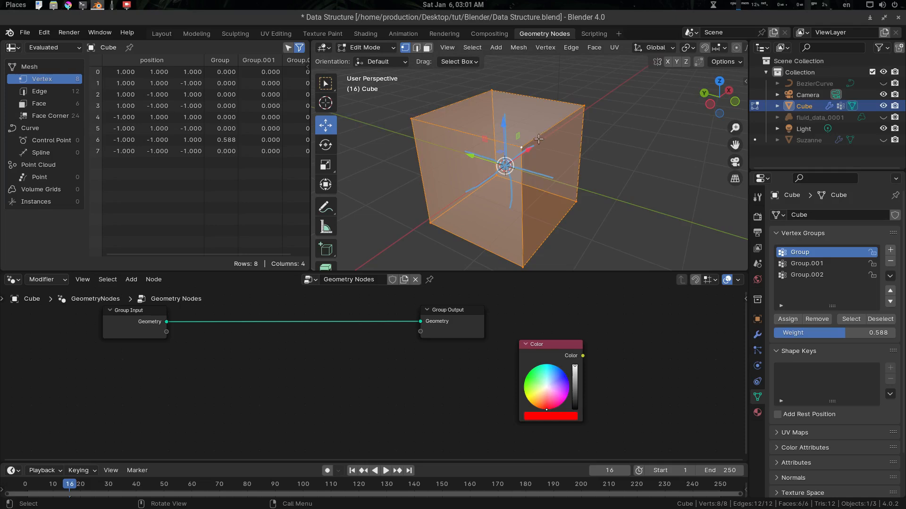
pyautogui.moveTo(539, 129); pyautogui.dragTo(529, 141, button='middle')
pyautogui.hotkey('alt', 'a')
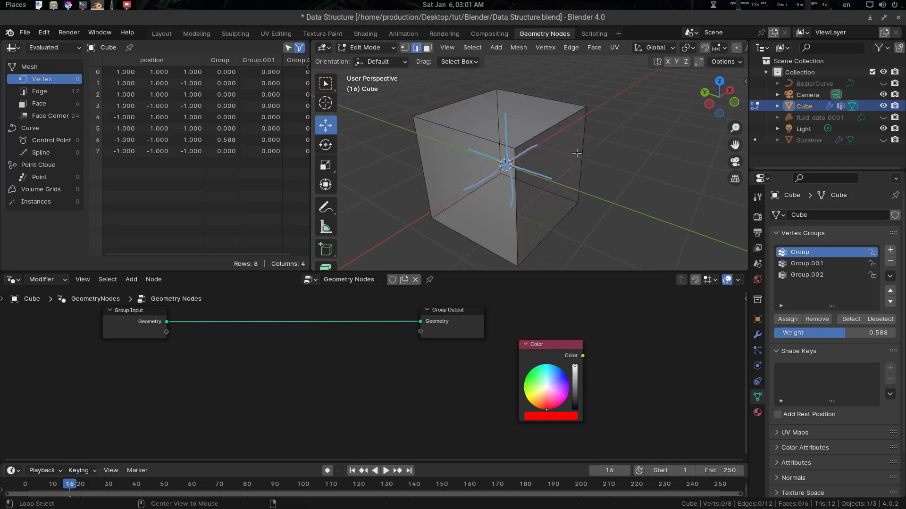
# Step: Examine the attributes stored in the cube's edge, face, face corner and vertex domains, ending on the vertex data
pyautogui.click(31, 90)
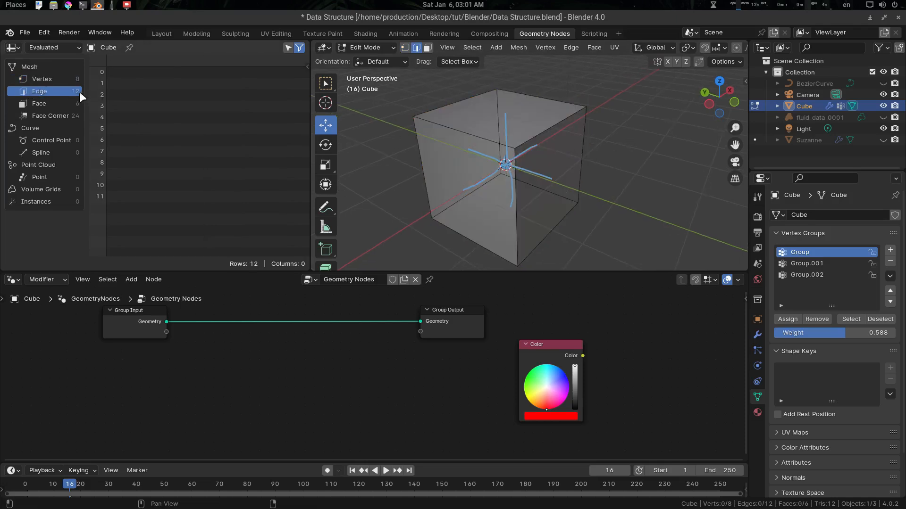
pyautogui.click(47, 79)
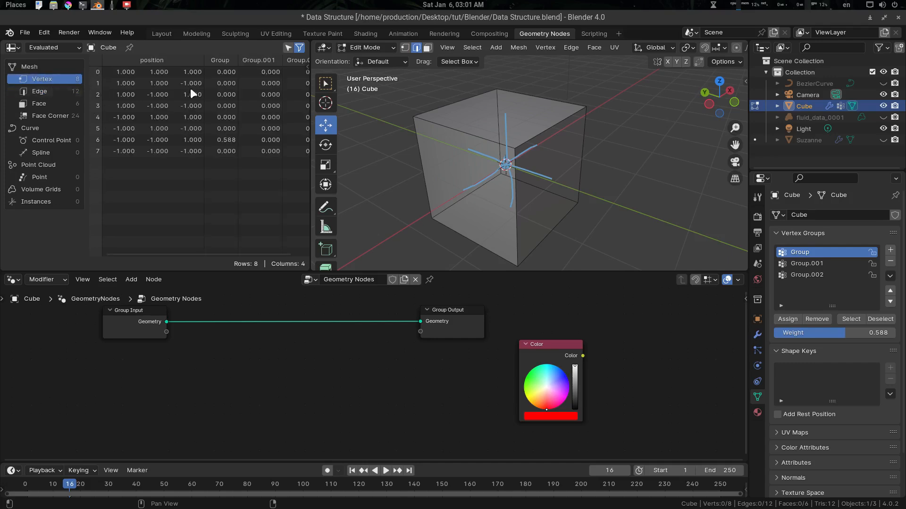
pyautogui.moveTo(582, 143); pyautogui.dragTo(570, 145, button='middle')
pyautogui.press('a')
pyautogui.hotkey('alt', 'a')
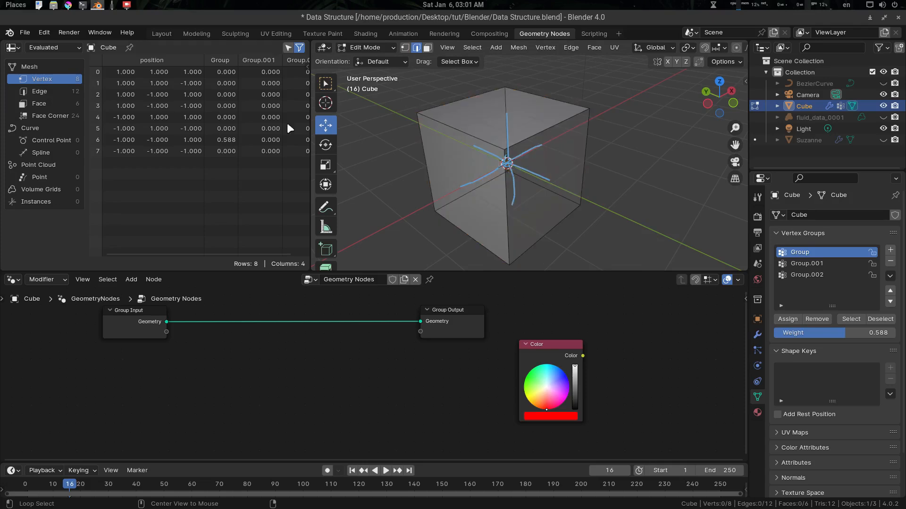
pyautogui.click(47, 89)
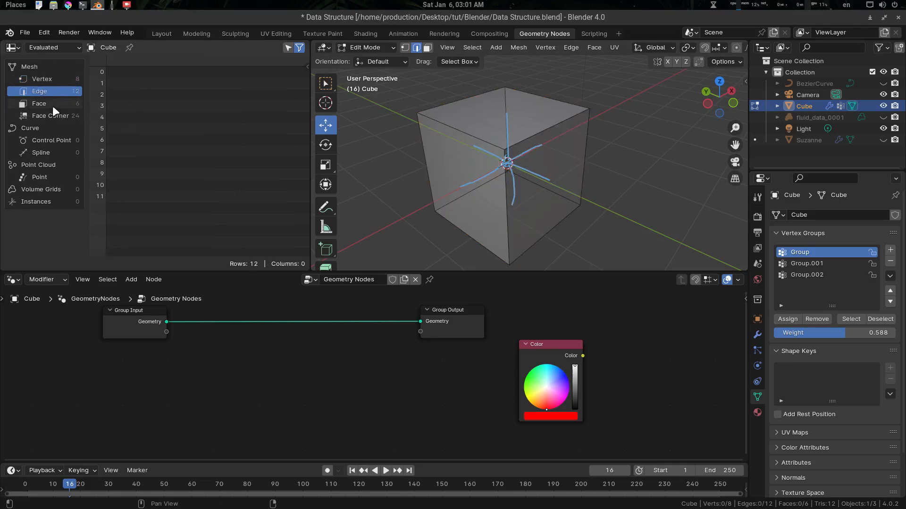
pyautogui.click(53, 106)
pyautogui.click(55, 115)
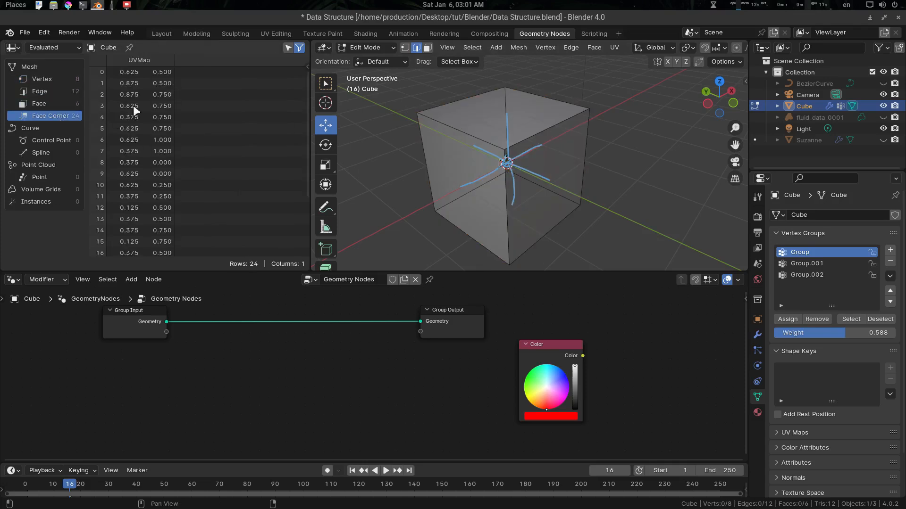
pyautogui.click(47, 78)
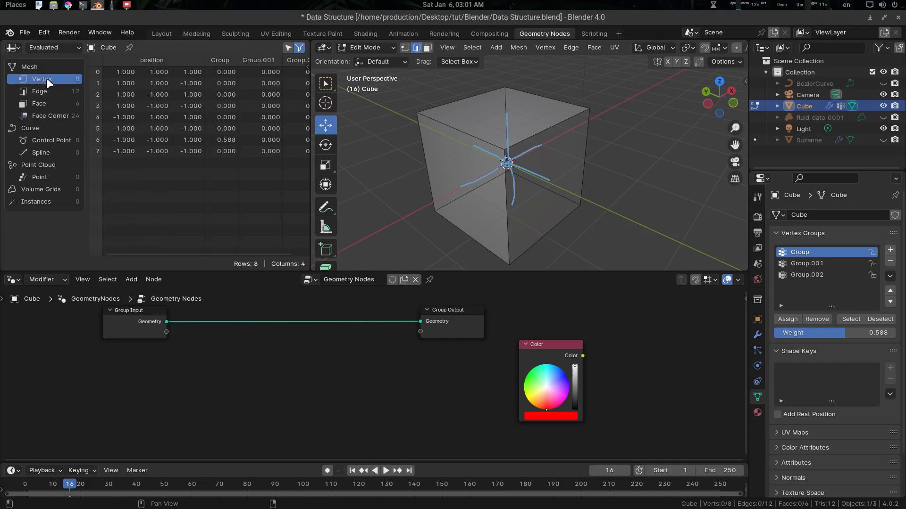
pyautogui.moveTo(519, 153); pyautogui.dragTo(539, 153, button='middle')
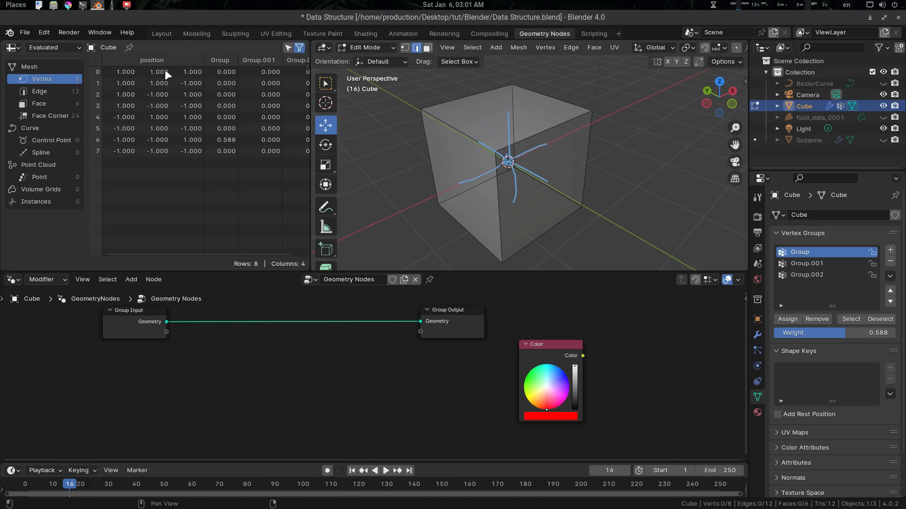
# Step: Select the whole cube and show its edge data followed by its face data in the spreadsheet
pyautogui.moveTo(528, 176); pyautogui.dragTo(490, 155, button='middle')
pyautogui.press('a')
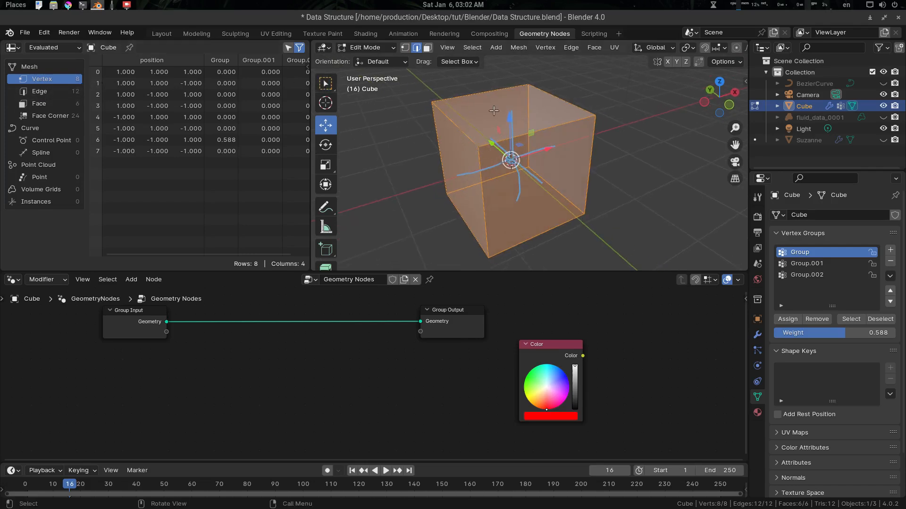
pyautogui.click(47, 91)
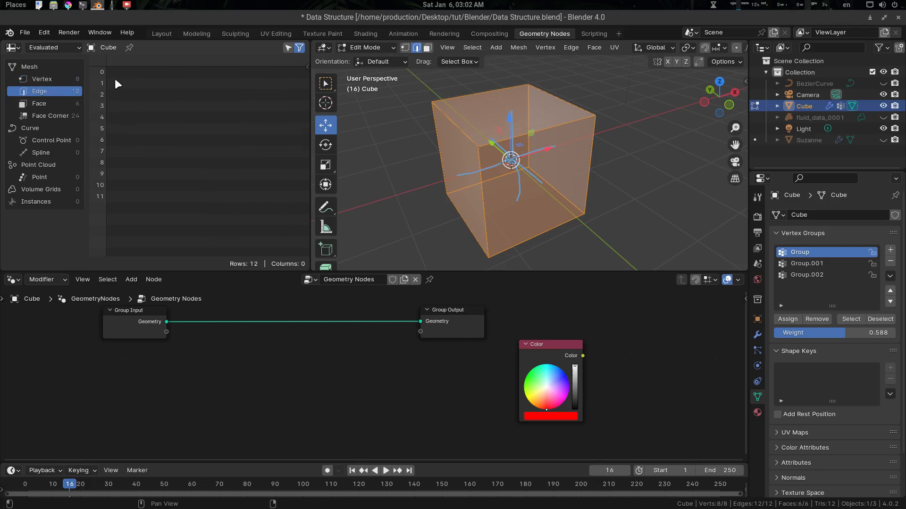
pyautogui.click(60, 101)
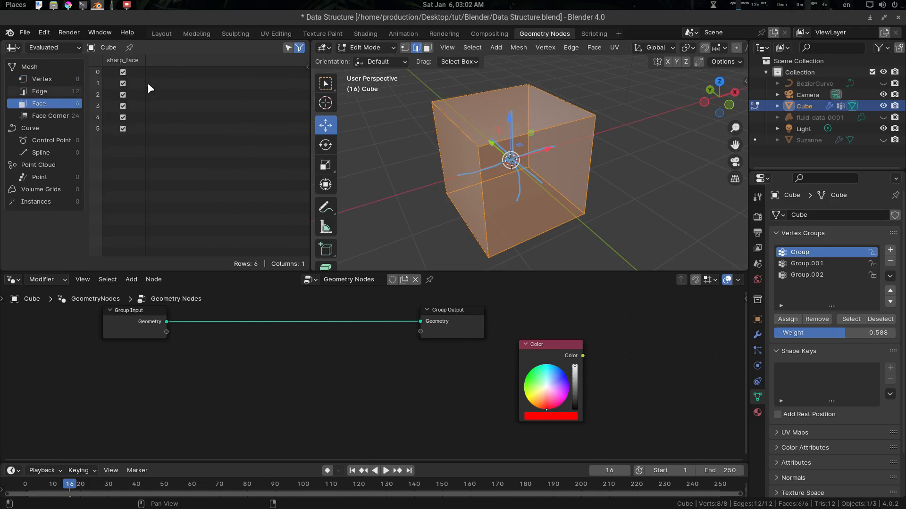
# Step: In face selection mode, select only the cube's face on the negative Y side and shade it smooth
pyautogui.scroll(3, 533, 160)
pyautogui.press('3')
pyautogui.click(629, 164)
pyautogui.moveTo(562, 194)
pyautogui.mouseDown(button='middle')
pyautogui.moveTo(542, 183)
pyautogui.moveTo(550, 198)
pyautogui.moveTo(577, 197)
pyautogui.mouseUp(button='middle')
pyautogui.click(526, 199)
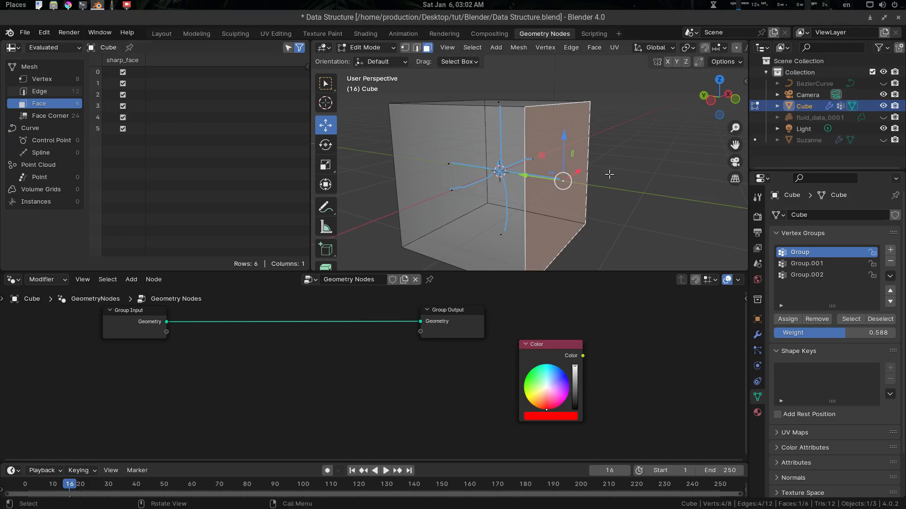
pyautogui.rightClick(568, 139)
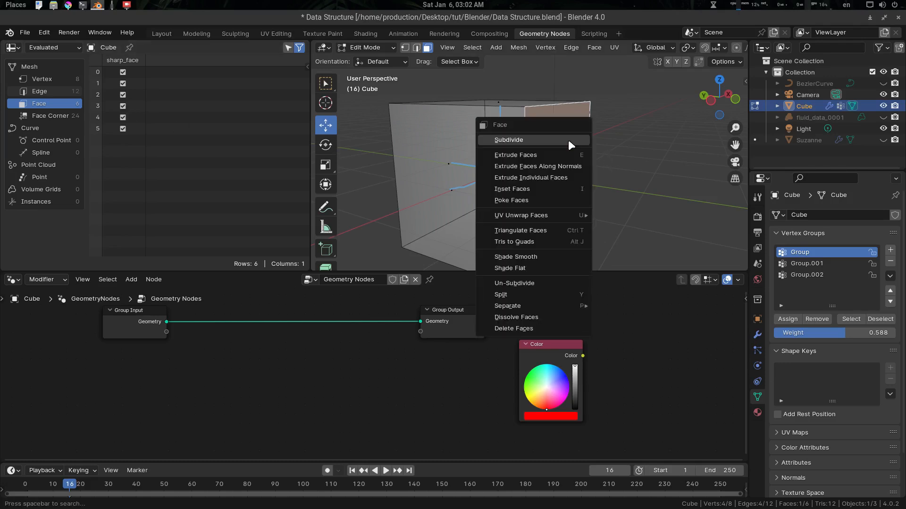
pyautogui.click(540, 256)
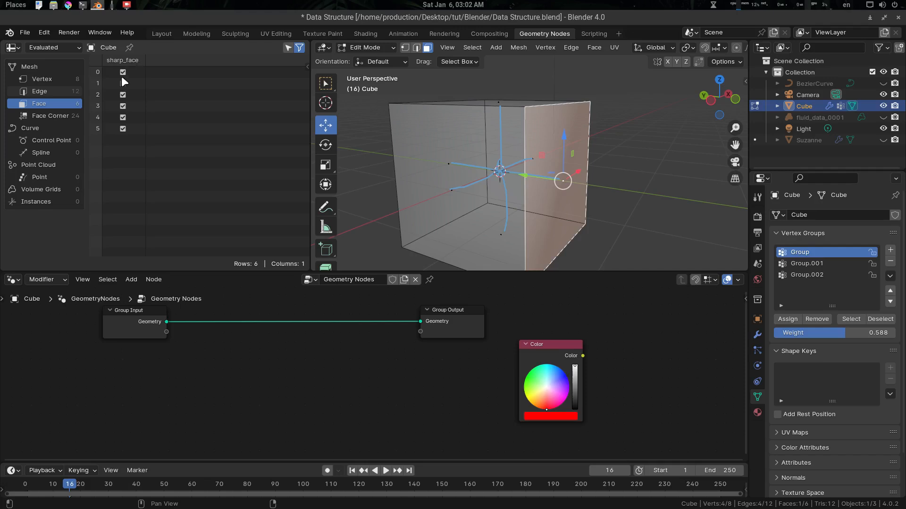
# Step: Reselect the negative Y face and set it to flat shading
pyautogui.moveTo(585, 166); pyautogui.dragTo(556, 172, button='middle')
pyautogui.hotkey('alt', 'a')
pyautogui.click(557, 173)
pyautogui.rightClick(556, 173)
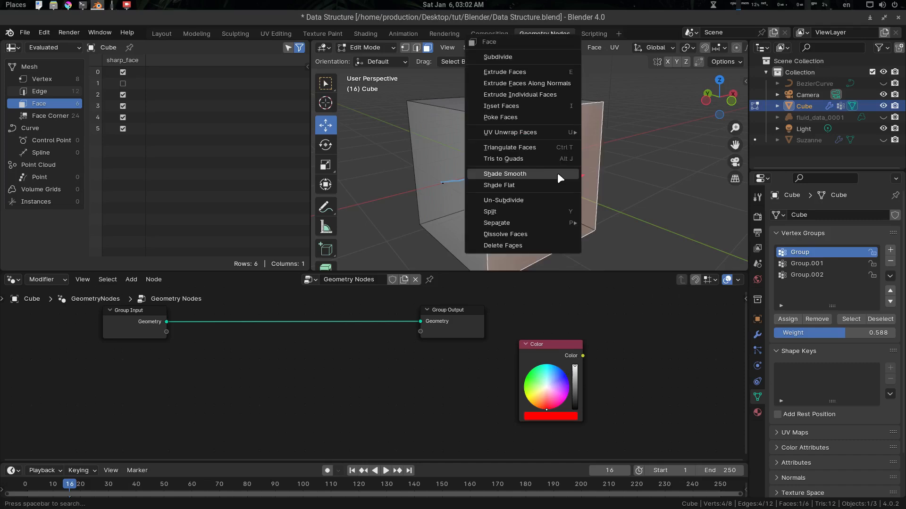
pyautogui.click(529, 185)
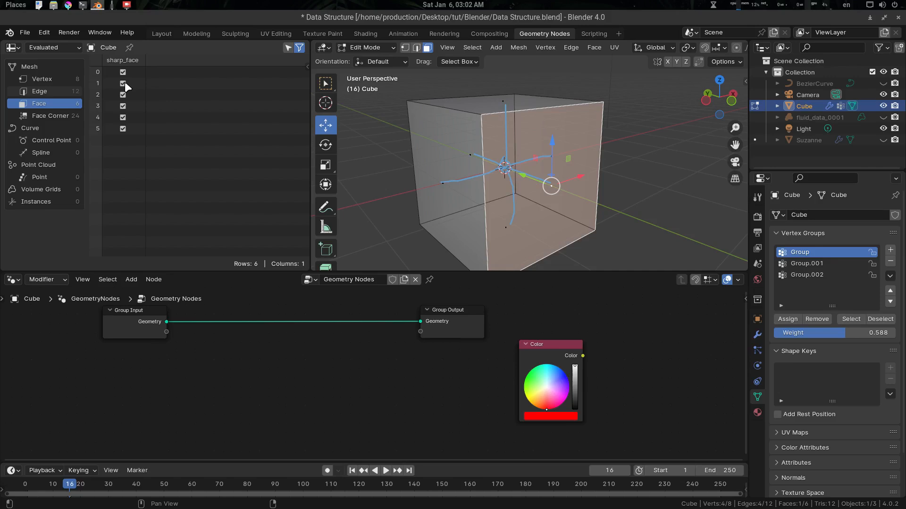
# Step: Select the negative Y face once more and switch it back to smooth shading
pyautogui.moveTo(541, 153); pyautogui.dragTo(505, 156, button='middle')
pyautogui.hotkey('alt', 'a')
pyautogui.click(560, 184)
pyautogui.moveTo(565, 191); pyautogui.dragTo(556, 181, button='middle')
pyautogui.rightClick(556, 181)
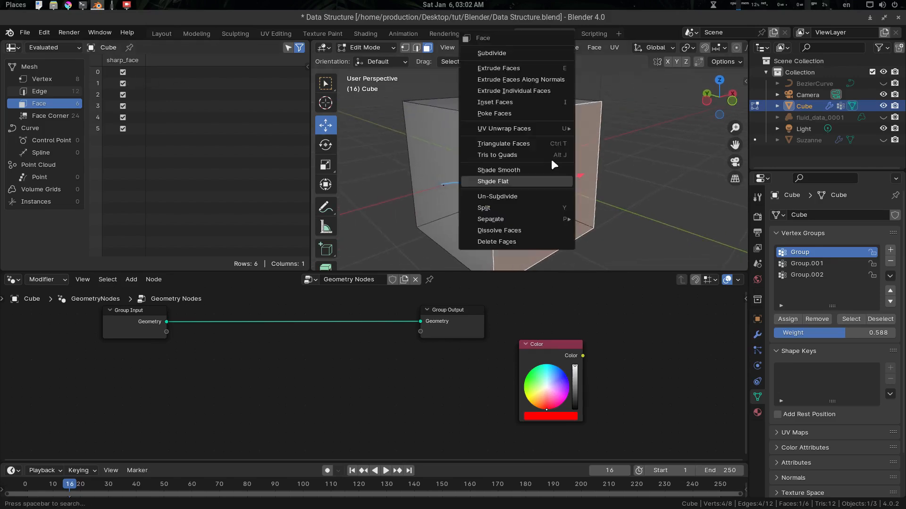
pyautogui.click(517, 166)
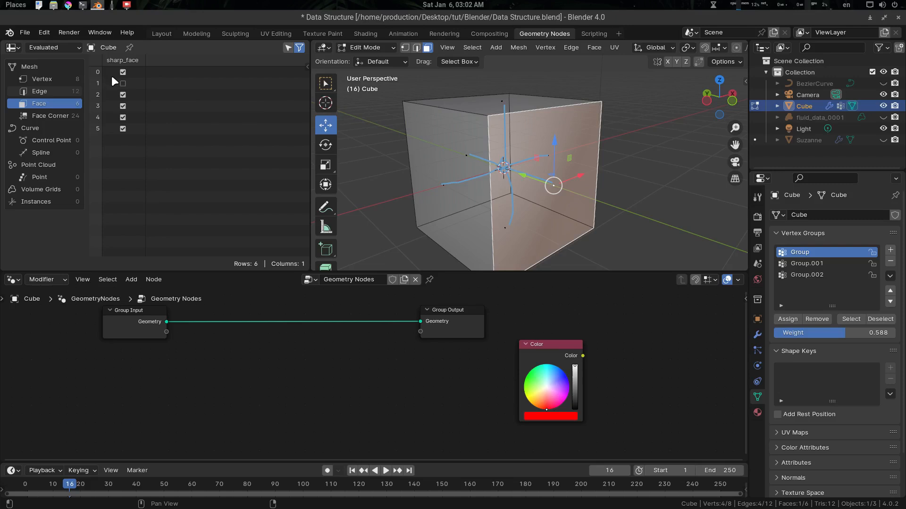
# Step: Compare the cube's vertex attributes with its sharp_face attribute in the face domain, finishing on the vertex data
pyautogui.click(62, 78)
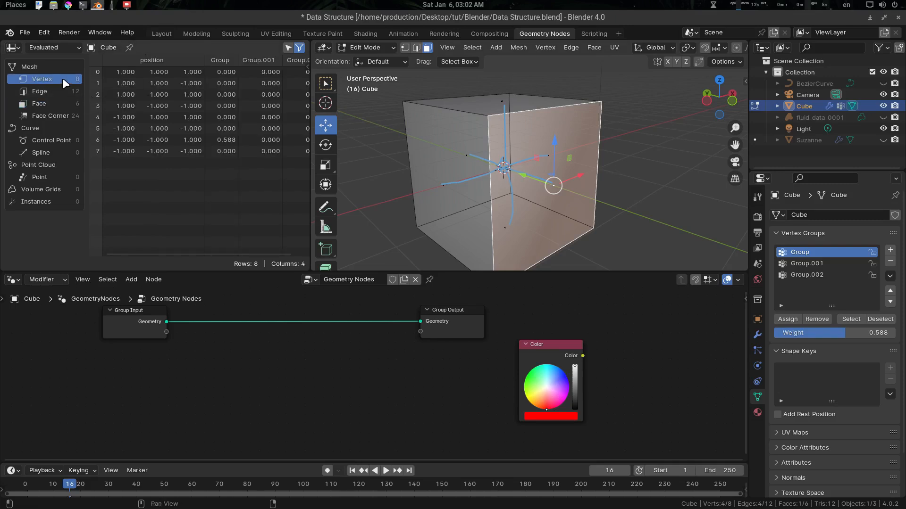
pyautogui.click(47, 104)
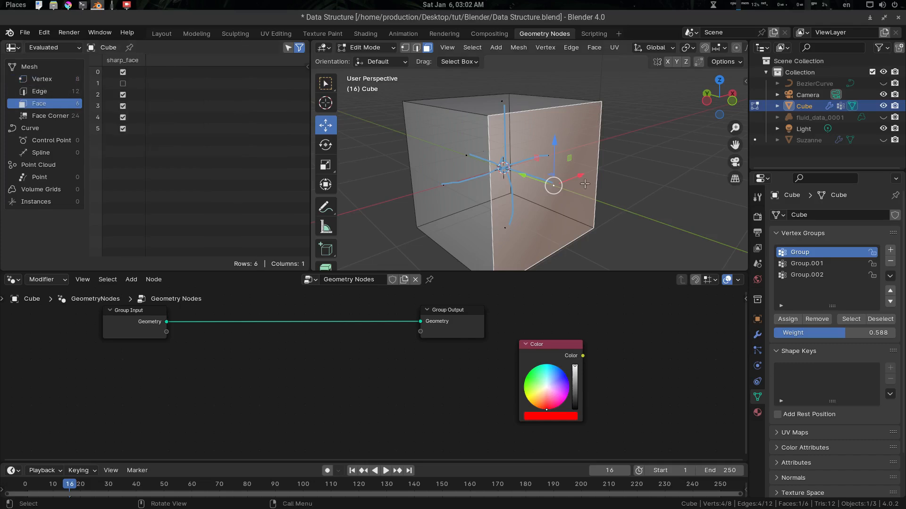
pyautogui.moveTo(519, 185); pyautogui.dragTo(528, 184, button='middle')
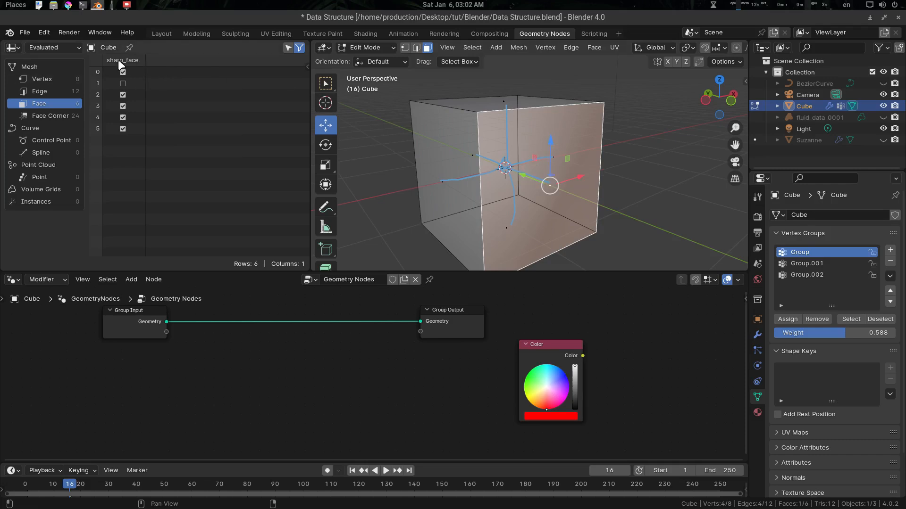
pyautogui.click(42, 80)
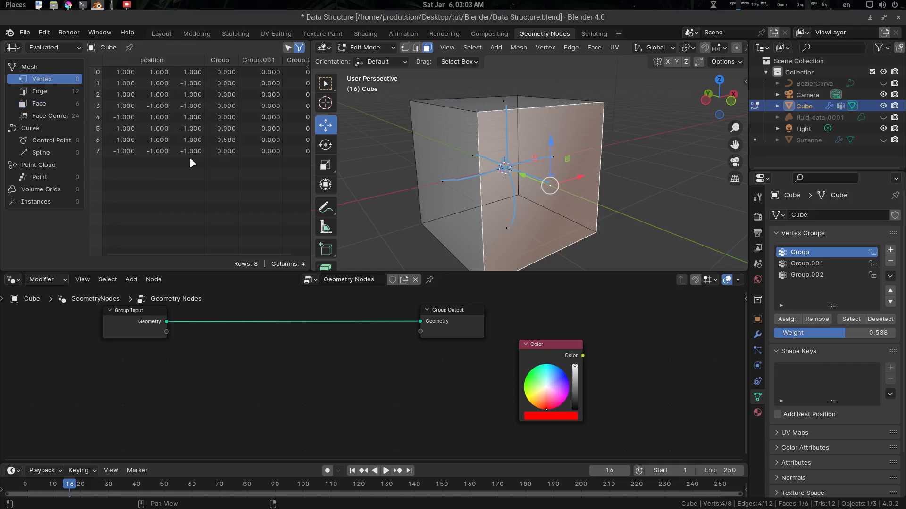
pyautogui.moveTo(154, 254); pyautogui.dragTo(213, 250)
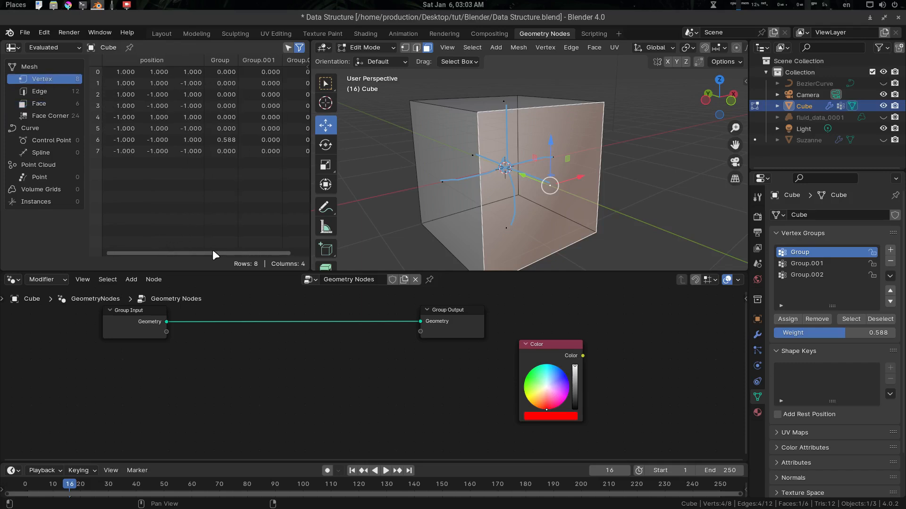
pyautogui.press('g')
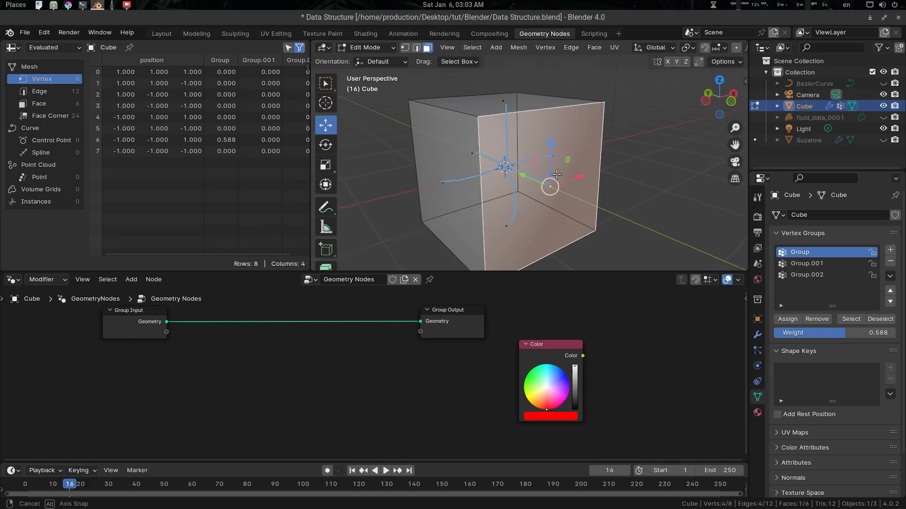
pyautogui.moveTo(557, 174); pyautogui.dragTo(560, 183, button='middle')
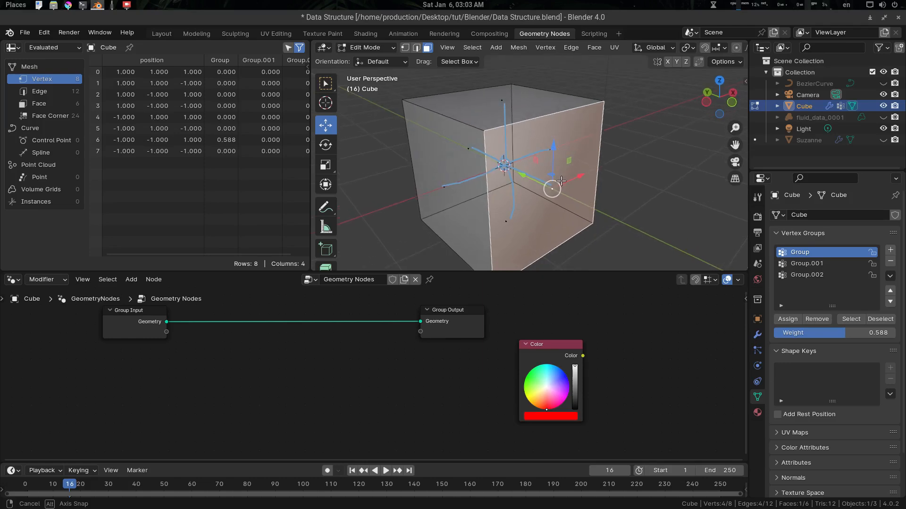
# Step: Browse the cube's edge, face and face corner domains in the spreadsheet, finishing on the vertex attributes
pyautogui.click(42, 89)
pyautogui.click(42, 103)
pyautogui.click(43, 115)
pyautogui.click(40, 103)
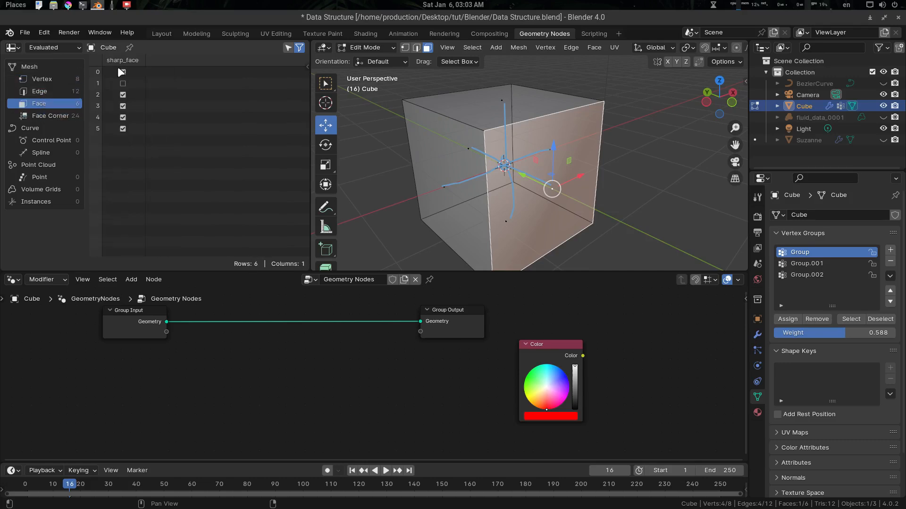
pyautogui.click(48, 78)
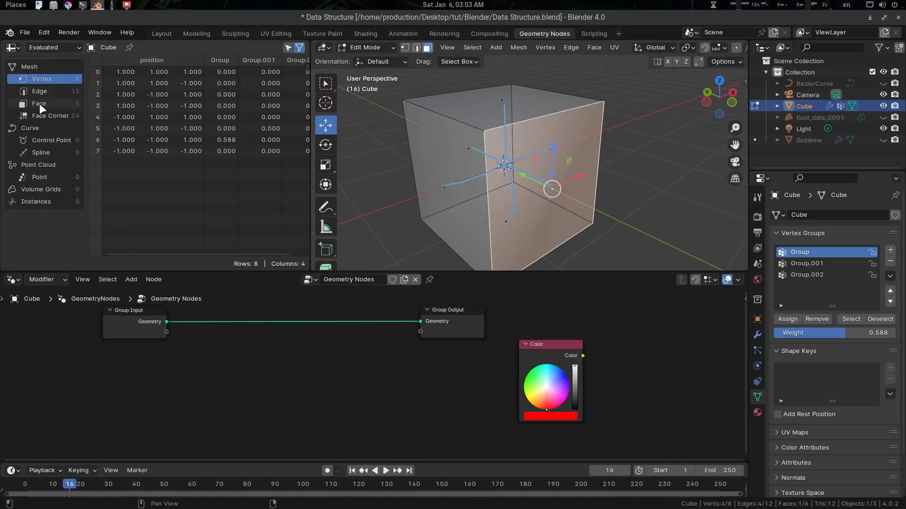
pyautogui.click(39, 103)
pyautogui.click(49, 89)
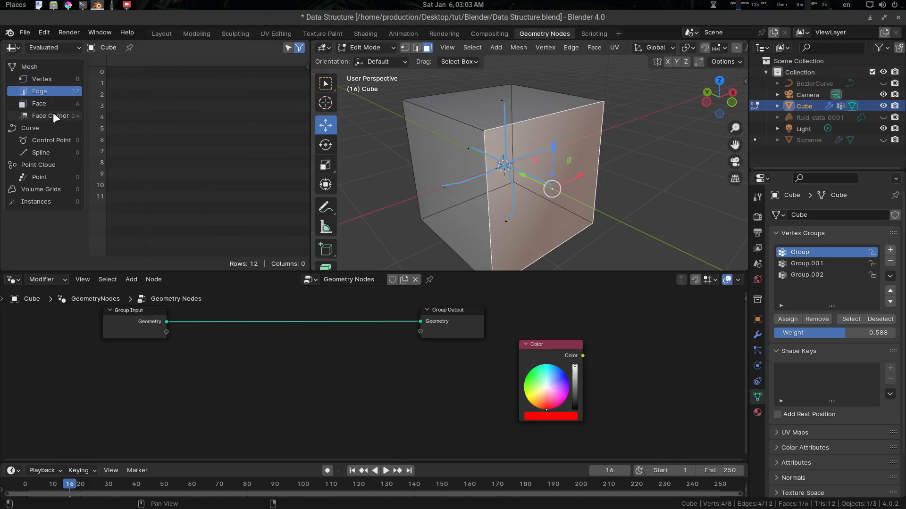
pyautogui.click(52, 114)
pyautogui.click(57, 79)
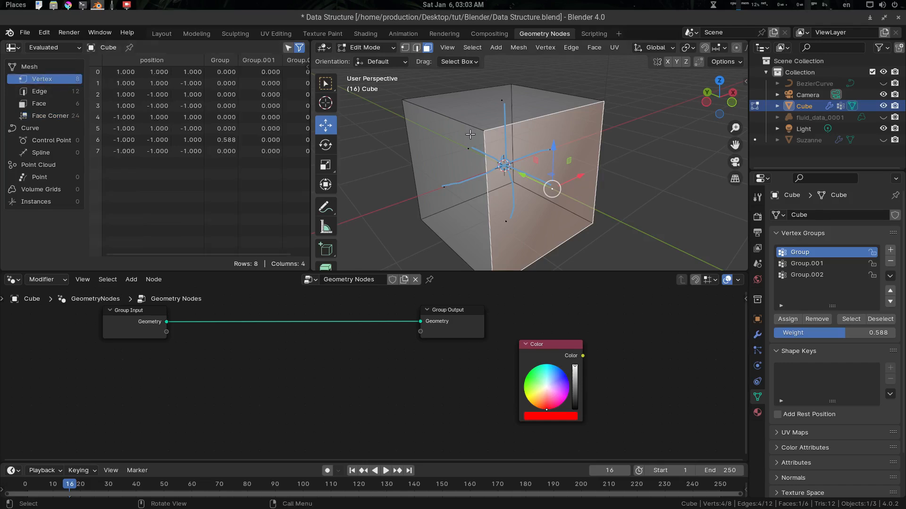
# Step: Return to Object Mode, deselect everything, and unhide the BezierCurve and fluid_data_0001 objects in the viewport
pyautogui.moveTo(470, 134); pyautogui.dragTo(538, 150, button='middle')
pyautogui.press('Tab')
pyautogui.hotkey('alt', 'a')
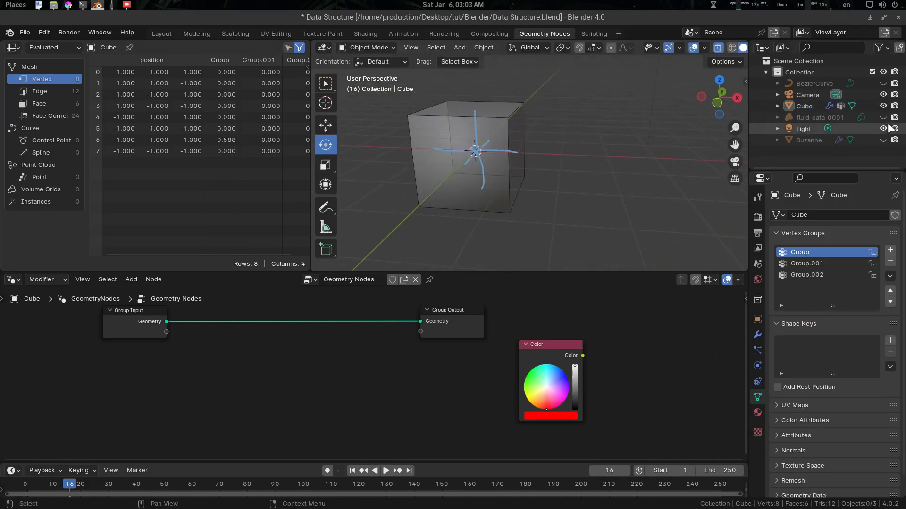
pyautogui.click(884, 83)
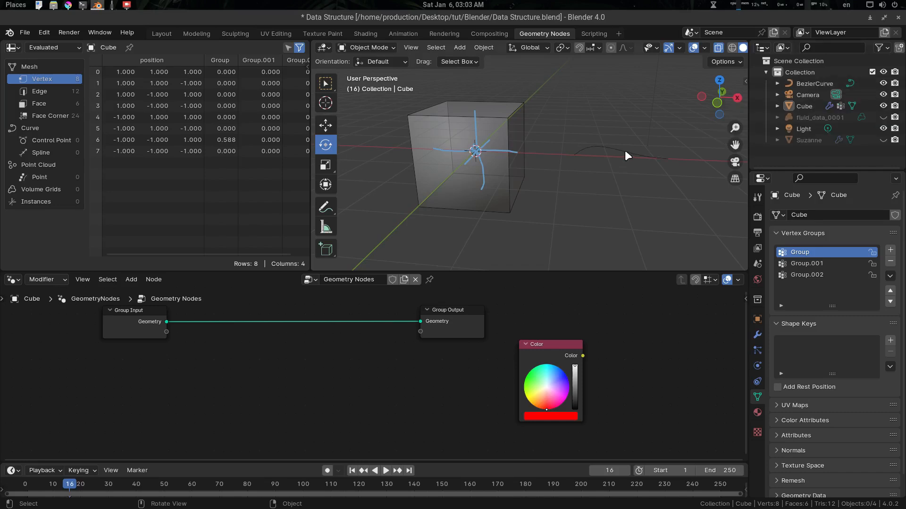
pyautogui.click(884, 118)
pyautogui.scroll(-2, 542, 155)
pyautogui.keyDown('shift'); pyautogui.moveTo(595, 147); pyautogui.dragTo(534, 155, button='middle'); pyautogui.keyUp('shift')
pyautogui.scroll(-3, 466, 161)
pyautogui.scroll(2, 530, 158)
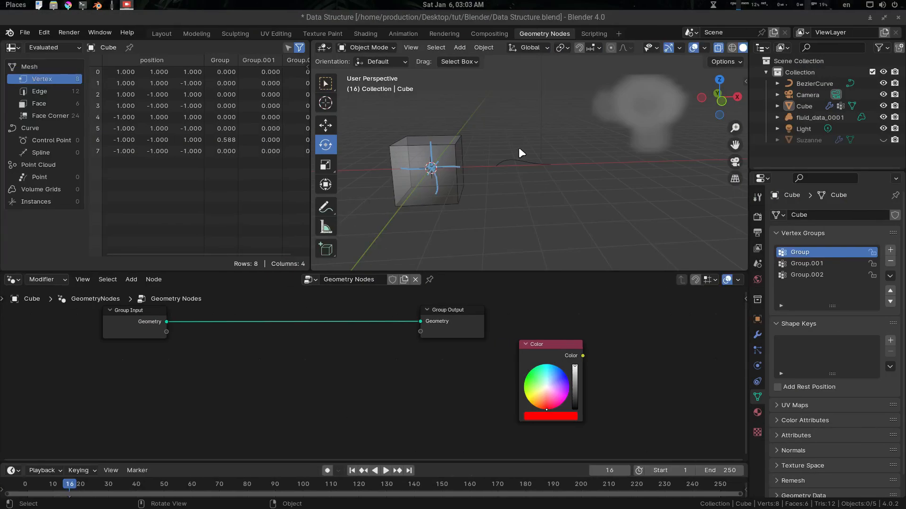
# Step: Select BezierCurve and examine its control point and spline data against the mesh vertex domain, finishing on the control points
pyautogui.click(513, 163)
pyautogui.moveTo(513, 163)
pyautogui.mouseDown(button='middle')
pyautogui.moveTo(486, 176)
pyautogui.moveTo(519, 162)
pyautogui.mouseUp(button='middle')
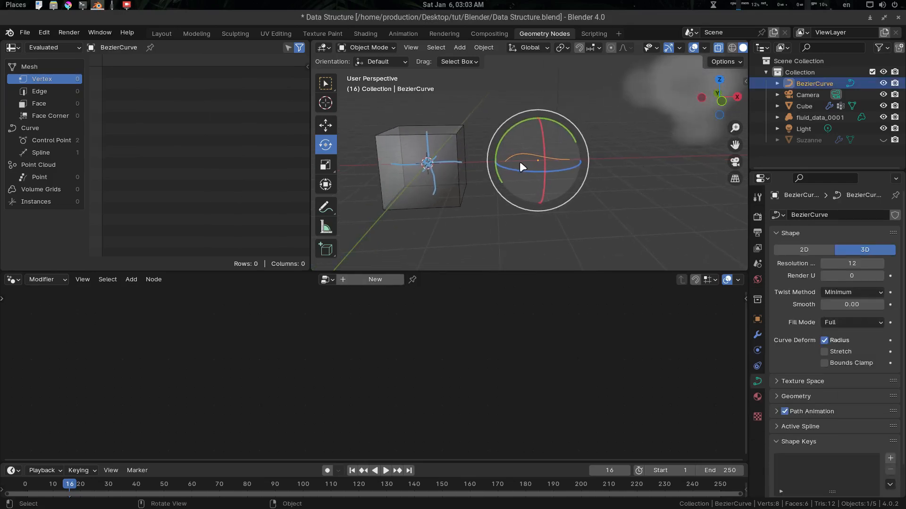
pyautogui.click(42, 139)
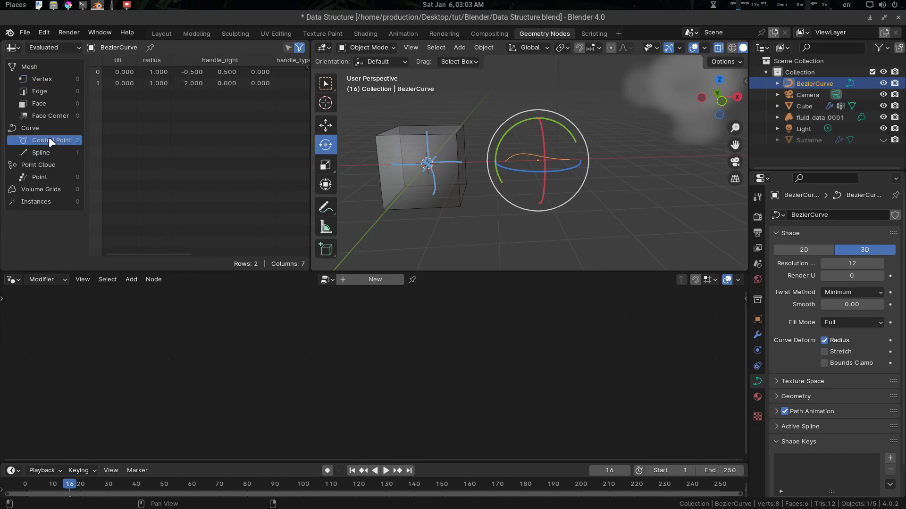
pyautogui.click(46, 151)
pyautogui.click(51, 141)
pyautogui.click(43, 79)
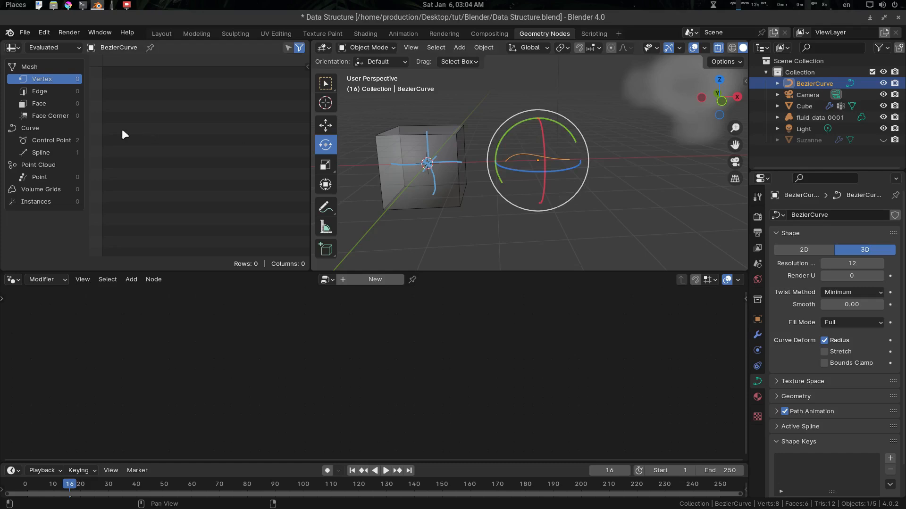
pyautogui.click(39, 138)
# Step: Select the fluid_data_0001 volume and inspect its Volume Grids data, comparing it with the cube's
pyautogui.moveTo(494, 140); pyautogui.dragTo(630, 106, button='middle')
pyautogui.click(629, 107)
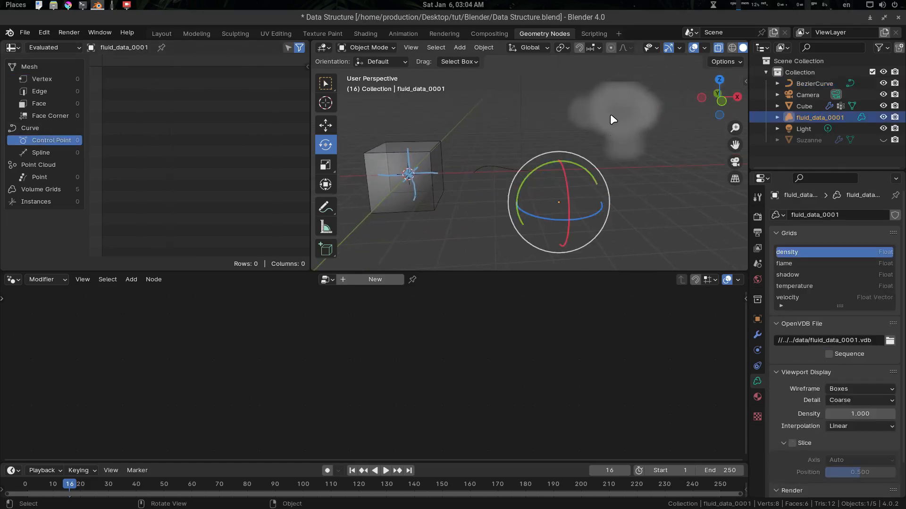
pyautogui.click(51, 187)
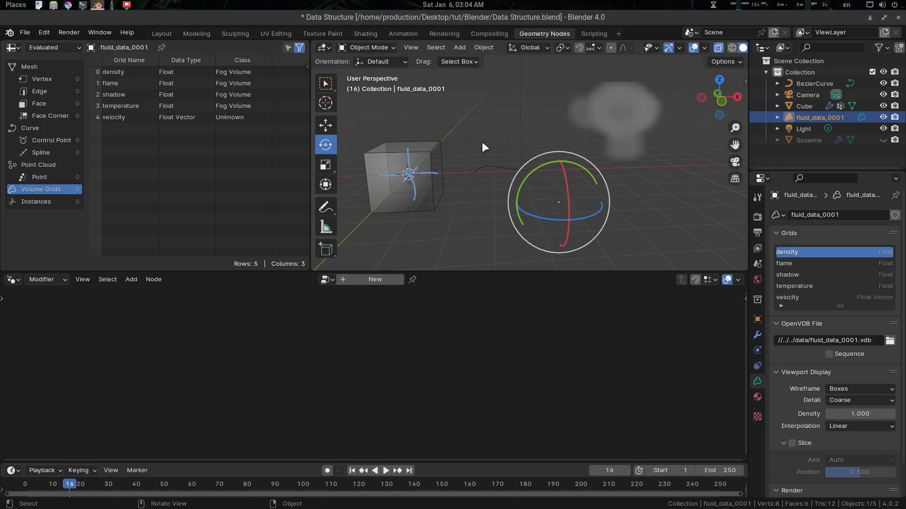
pyautogui.click(423, 151)
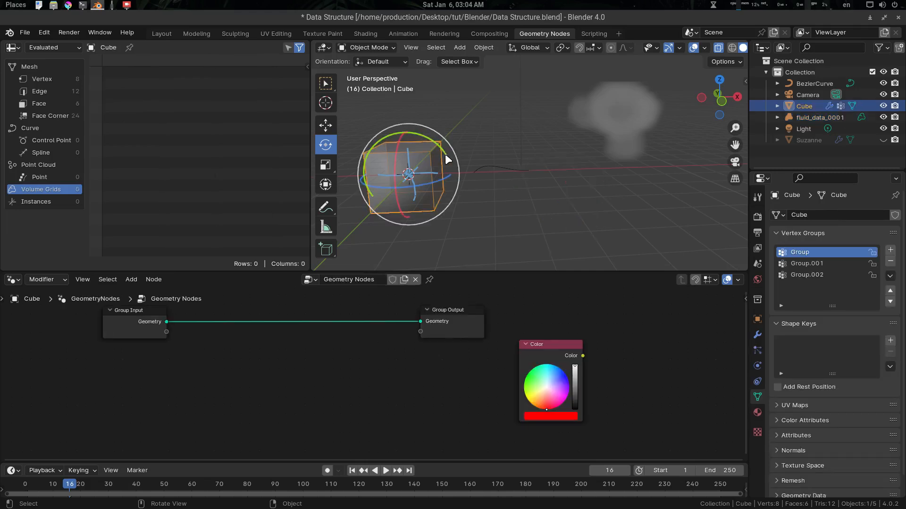
pyautogui.click(597, 125)
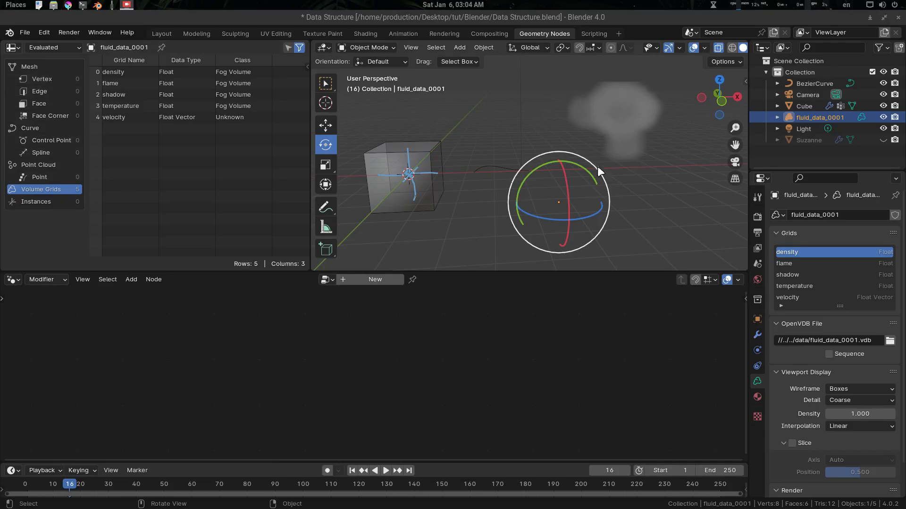
# Step: Check BezierCurve under Volume Grids, reselect the cube, and review its edge and vertex domains, finishing on the vertex data
pyautogui.moveTo(477, 155); pyautogui.dragTo(510, 163, button='middle')
pyautogui.click(512, 166)
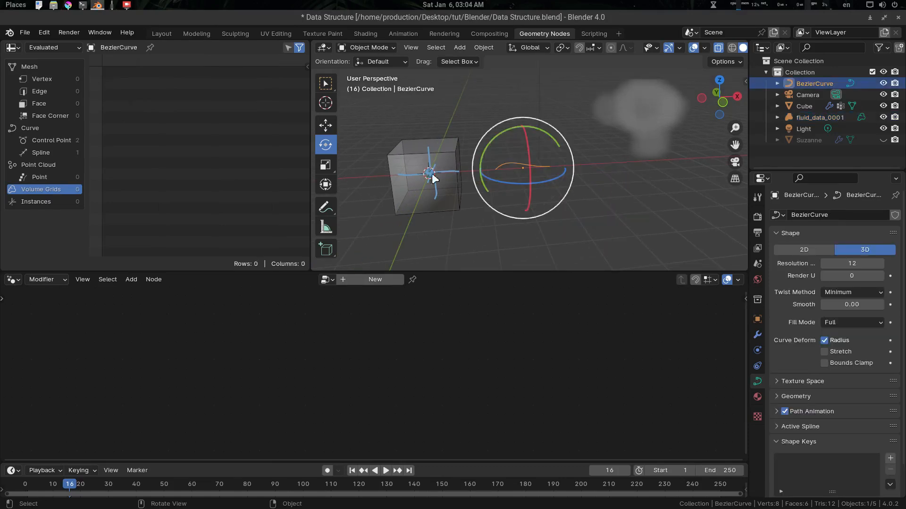
pyautogui.click(440, 161)
pyautogui.keyDown('shift'); pyautogui.moveTo(395, 170); pyautogui.dragTo(454, 165, button='middle'); pyautogui.keyUp('shift')
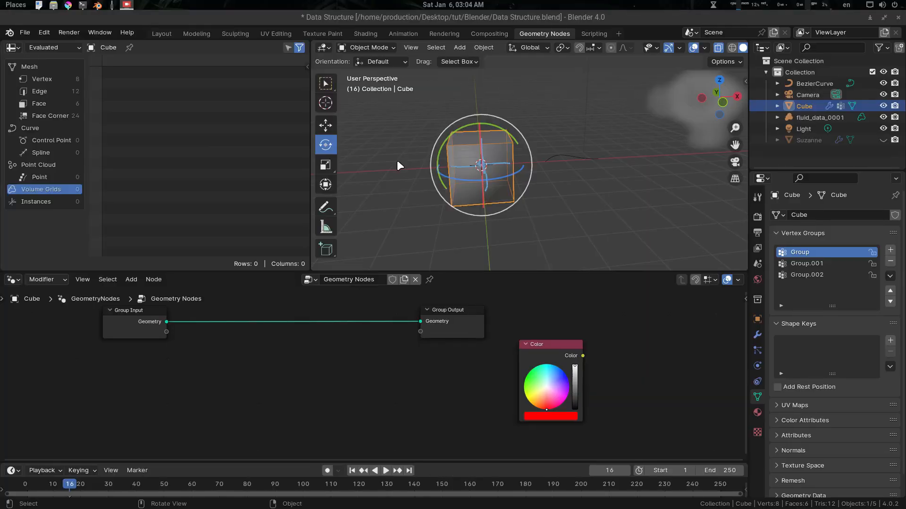
pyautogui.click(40, 78)
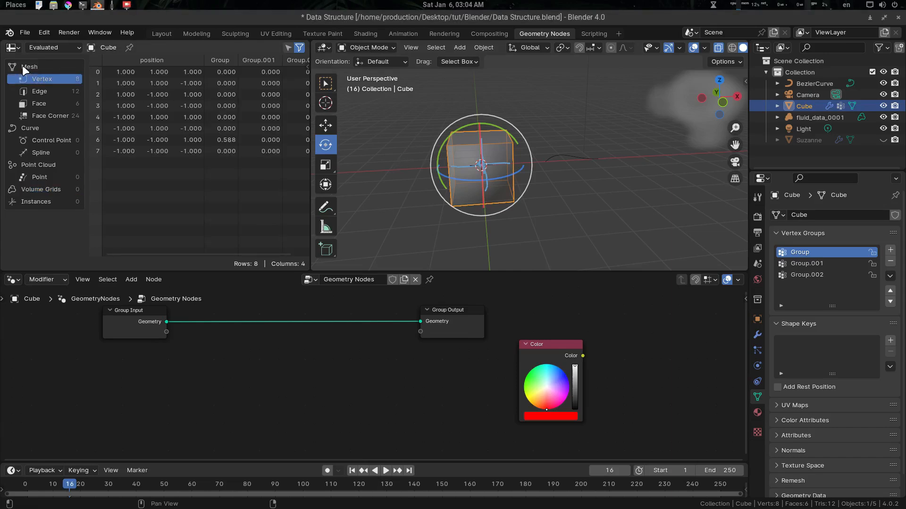
pyautogui.moveTo(471, 160); pyautogui.dragTo(542, 170, button='middle')
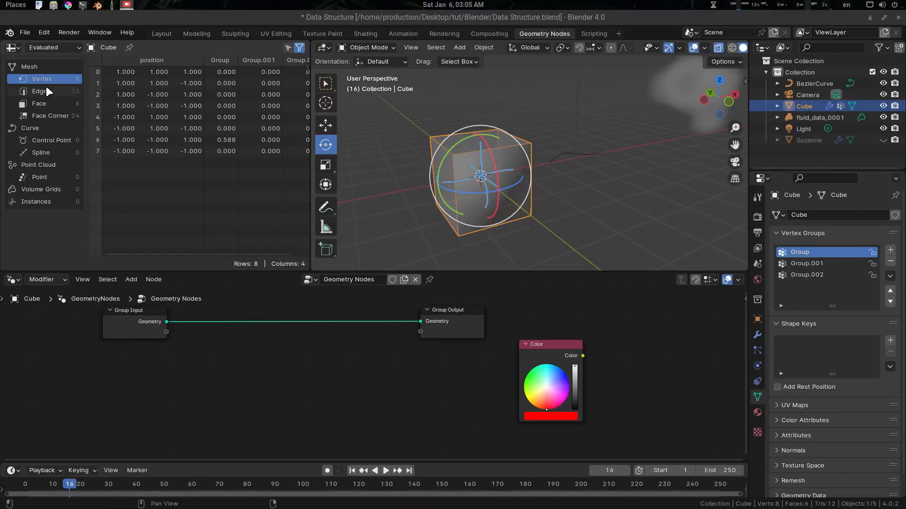
pyautogui.click(42, 92)
pyautogui.click(42, 79)
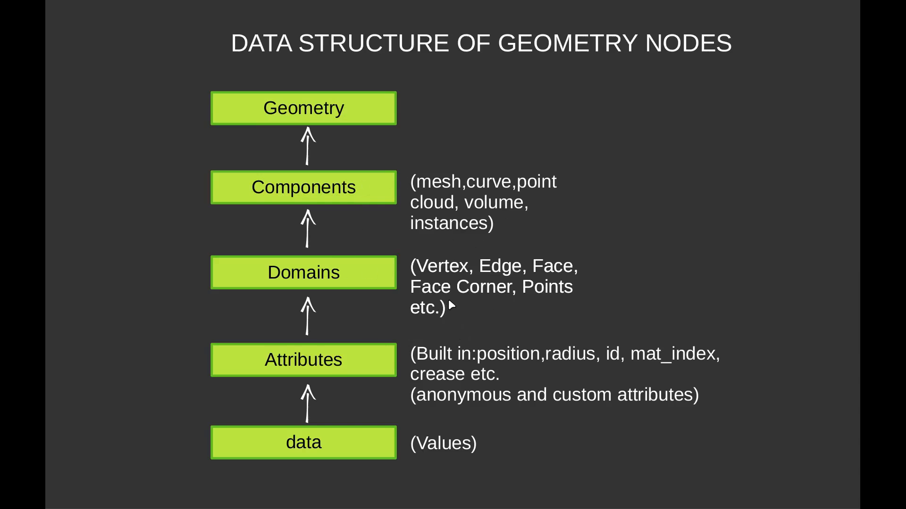
# Step: Compare the domains and attributes levels of the Geometry Nodes data structure slide with the cube's vertex attributes in Blender
pyautogui.hotkey('ctrl', 'alt', 'Left')
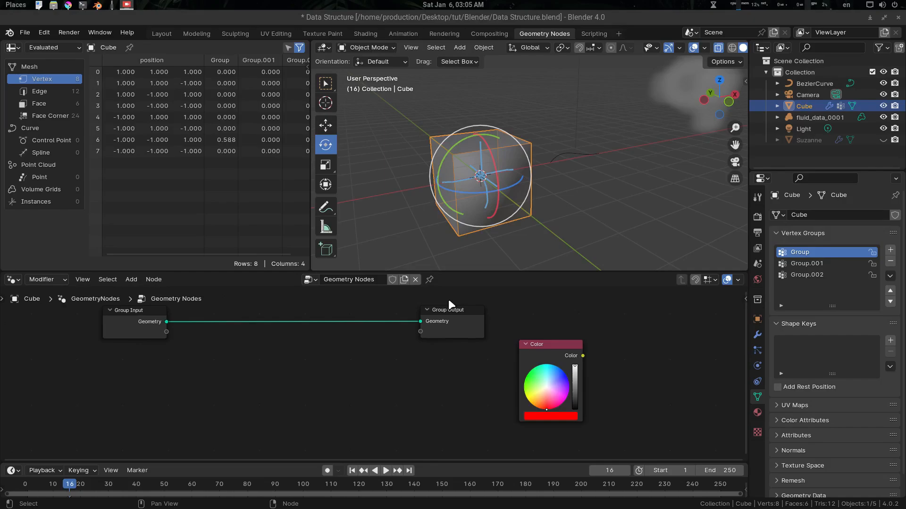
pyautogui.hotkey('ctrl', 'alt', 'Right')
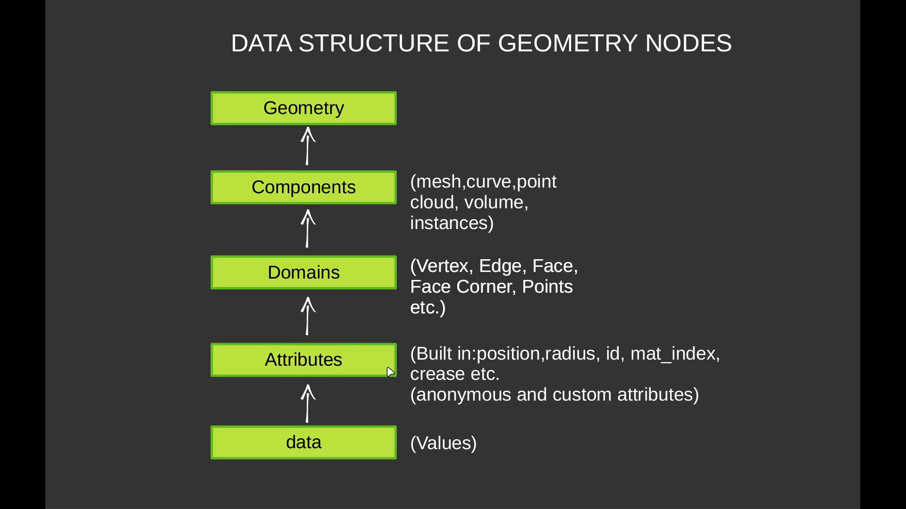
pyautogui.hotkey('ctrl', 'alt', 'Left')
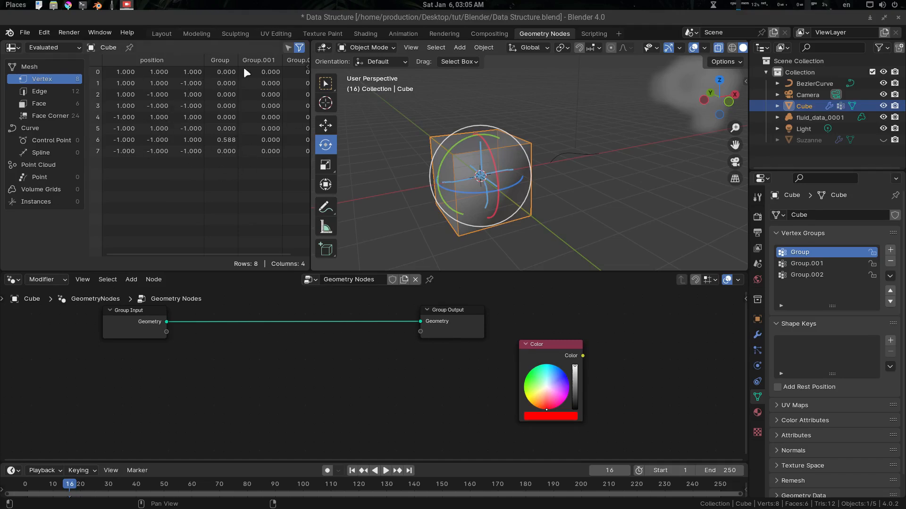
pyautogui.moveTo(146, 253)
pyautogui.mouseDown()
pyautogui.moveTo(166, 254)
pyautogui.moveTo(144, 253)
pyautogui.mouseUp()
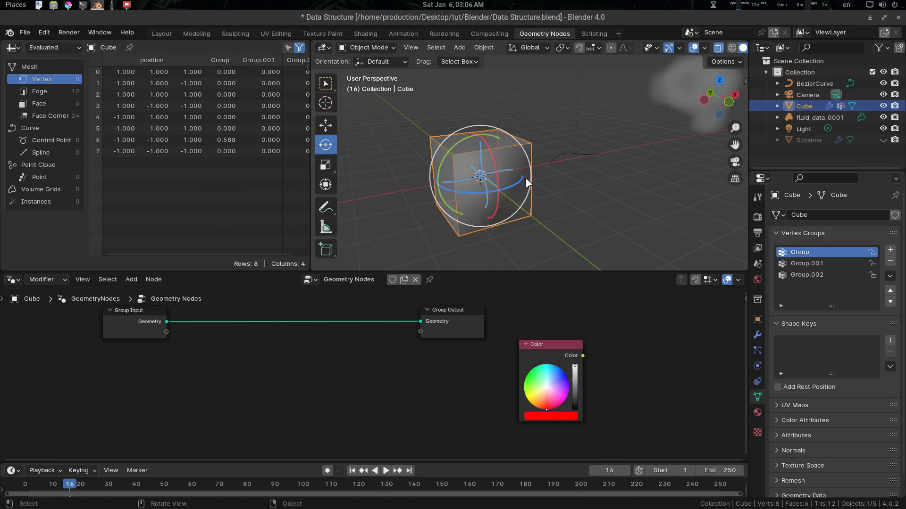
# Step: Compare the vertex spreadsheet for the cube and the Bezier curve by selecting each in turn, finishing with nothing selected
pyautogui.click(538, 152)
pyautogui.click(523, 163)
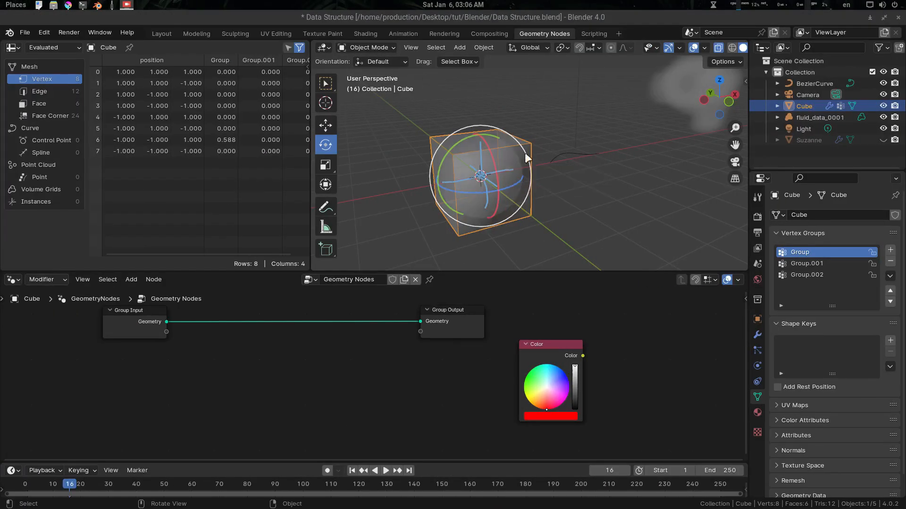
pyautogui.scroll(4, 526, 129)
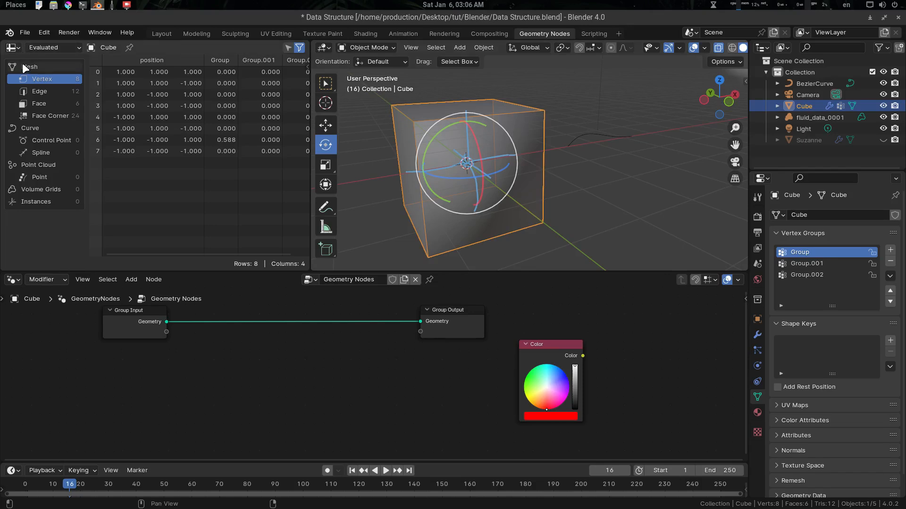
pyautogui.scroll(-4, 537, 191)
pyautogui.hotkey('alt', 'a')
pyautogui.scroll(3, 554, 164)
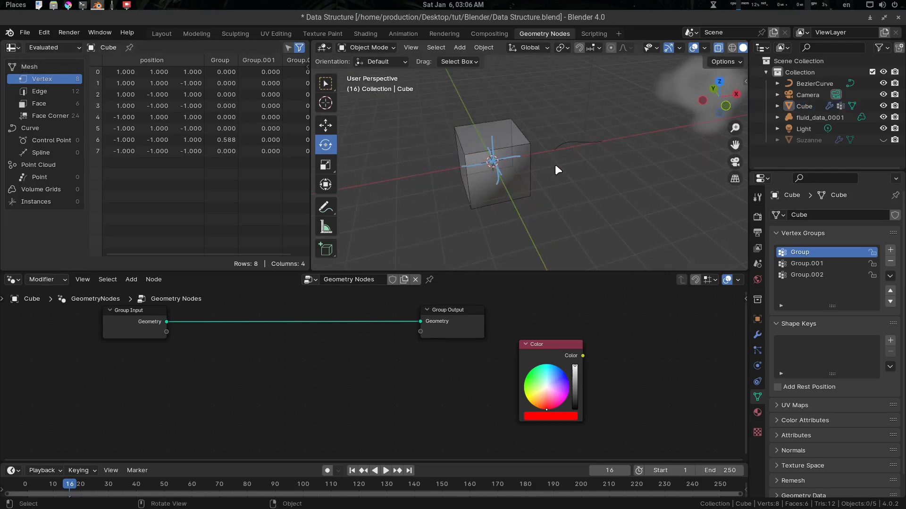
pyautogui.click(570, 139)
pyautogui.moveTo(554, 202); pyautogui.dragTo(547, 171, button='middle')
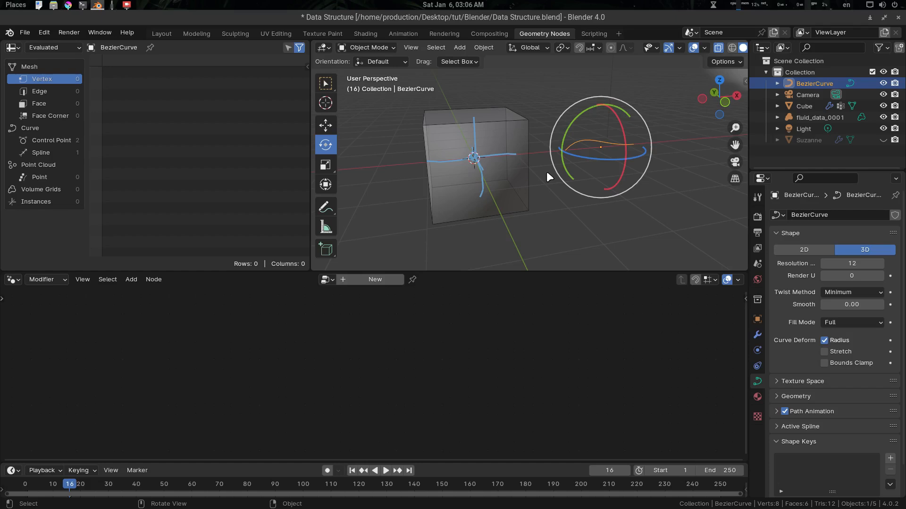
pyautogui.moveTo(545, 173); pyautogui.dragTo(513, 142, button='middle')
pyautogui.click(508, 166)
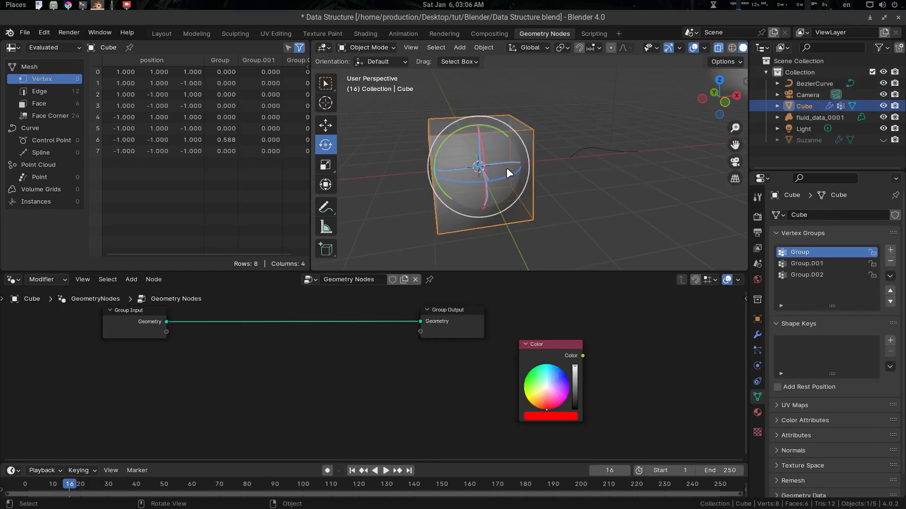
pyautogui.moveTo(438, 161); pyautogui.dragTo(446, 164, button='middle')
pyautogui.click(558, 160)
pyautogui.moveTo(557, 158); pyautogui.dragTo(469, 138, button='middle')
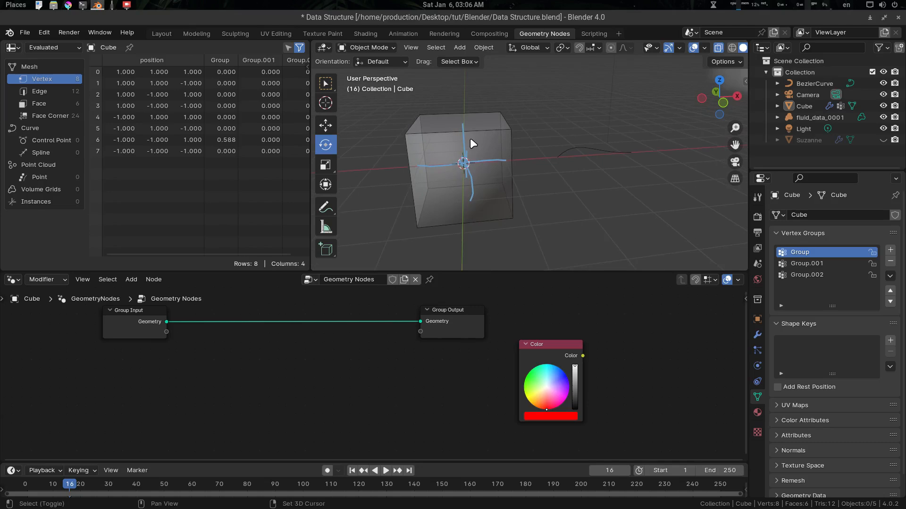
# Step: Add a point light at the cube's centre to check its spreadsheet data, and delete it again
pyautogui.hotkey('shift', 'a')
pyautogui.moveTo(470, 138)
pyautogui.moveTo(445, 166)
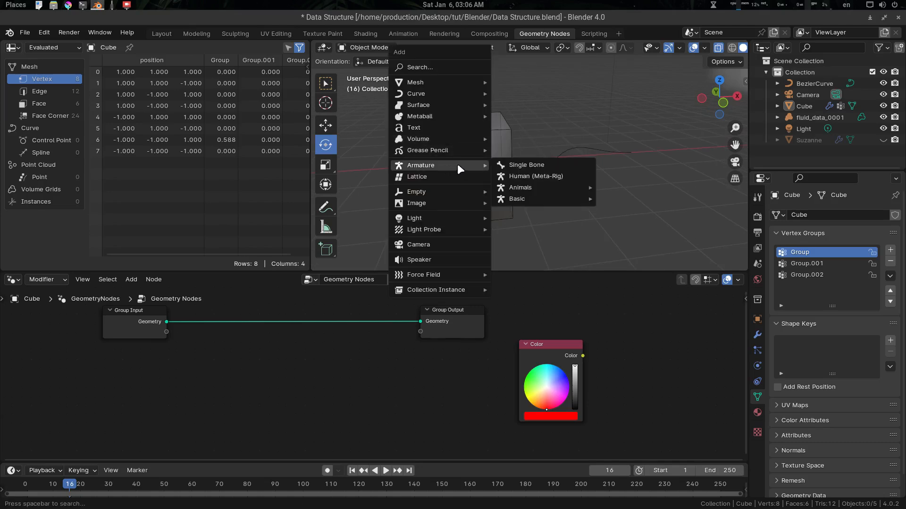
pyautogui.moveTo(433, 217)
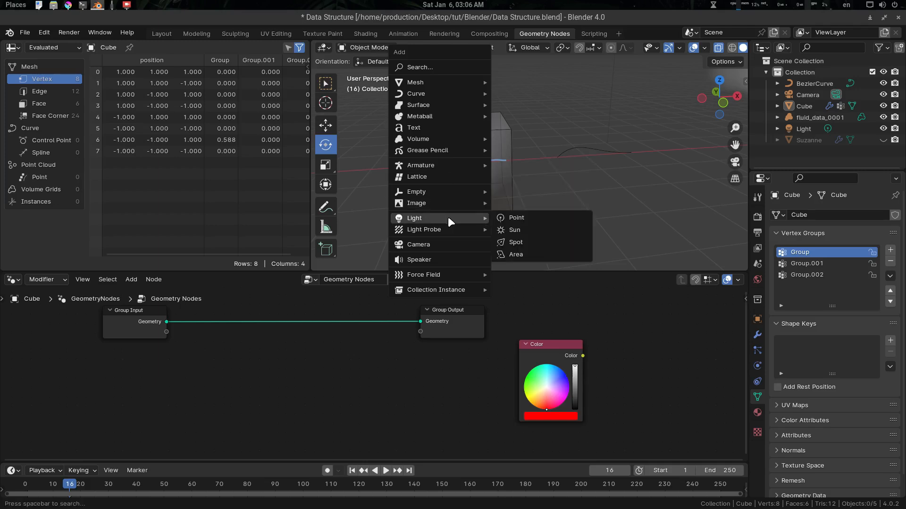
pyautogui.click(516, 218)
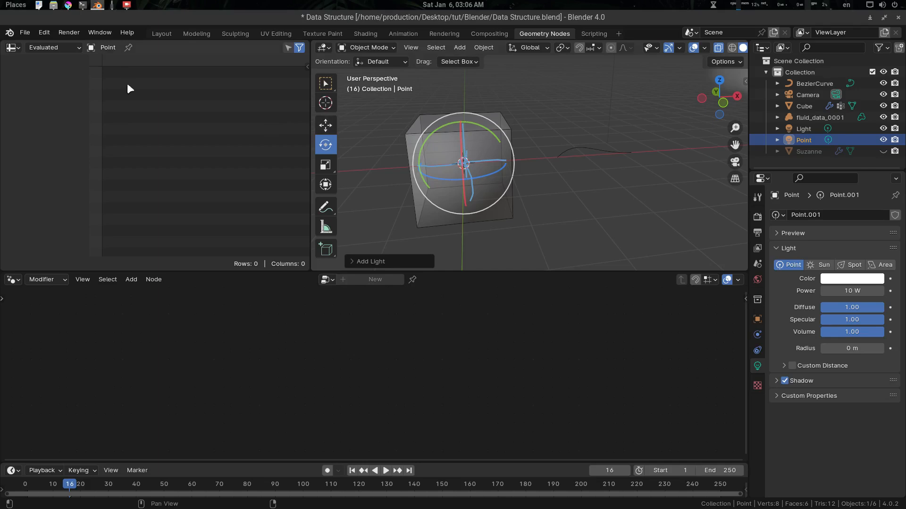
pyautogui.press('Delete')
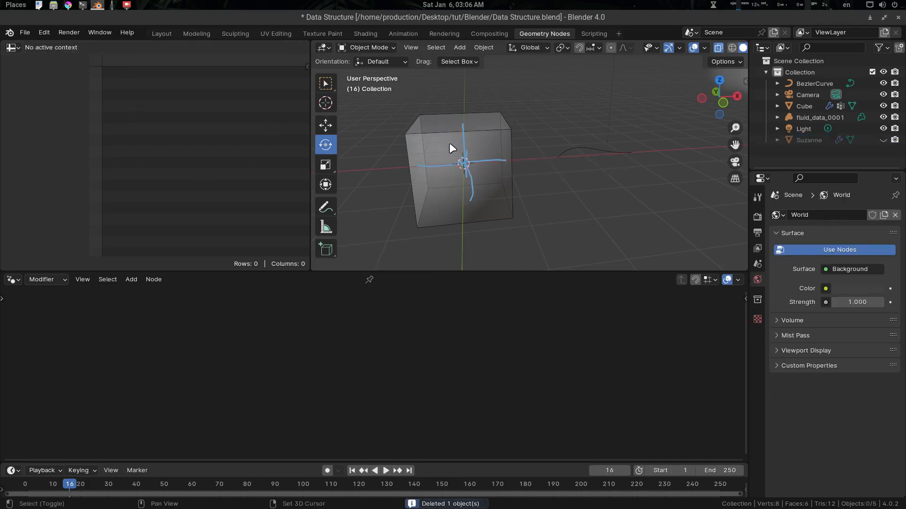
# Step: Add a single bone armature at the cube's centre to check its spreadsheet data
pyautogui.hotkey('shift', 'a')
pyautogui.moveTo(420, 150)
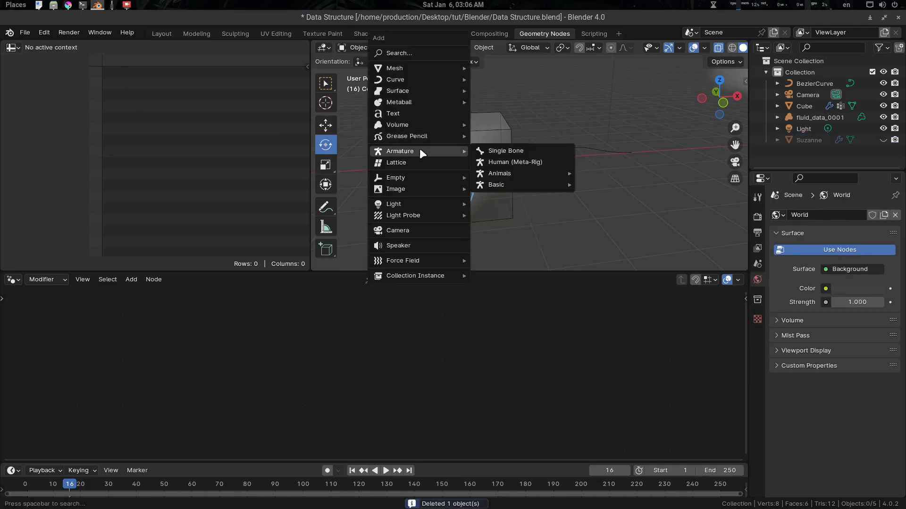
pyautogui.click(536, 150)
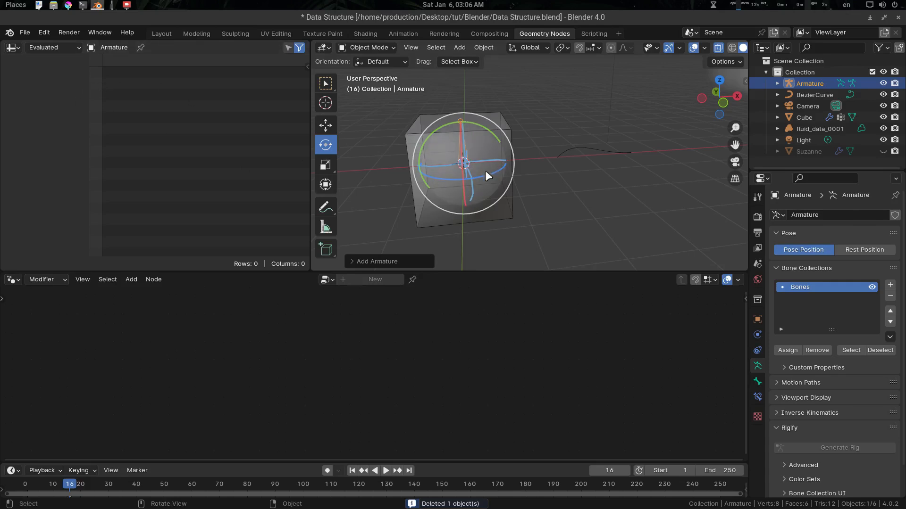
# Step: Delete the armature and select the cube to show its vertex data in the spreadsheet
pyautogui.press('Delete')
pyautogui.click(423, 194)
pyautogui.moveTo(466, 173); pyautogui.dragTo(481, 171)
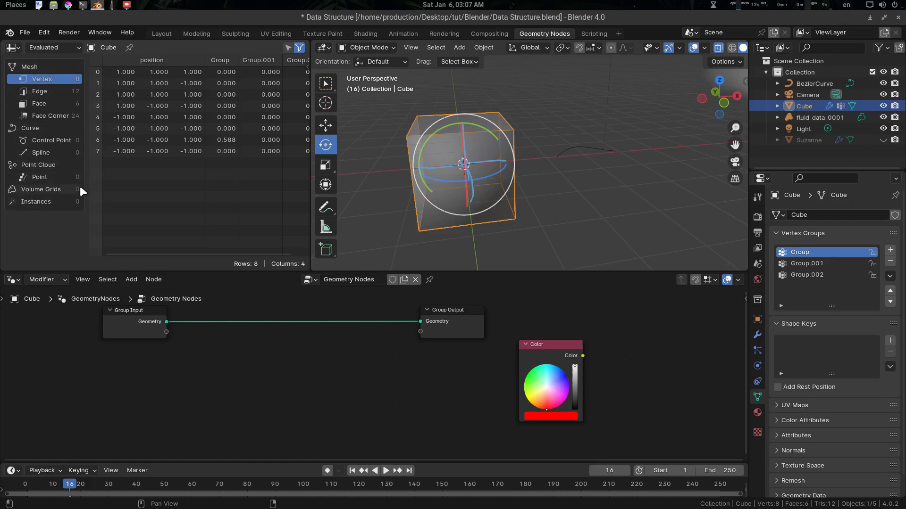
# Step: Select the Bezier curve and the light in turn to compare their spreadsheet data
pyautogui.scroll(-4, 456, 182)
pyautogui.keyDown('shift'); pyautogui.moveTo(612, 173); pyautogui.dragTo(565, 156, button='middle'); pyautogui.keyUp('shift')
pyautogui.click(564, 156)
pyautogui.click(537, 112)
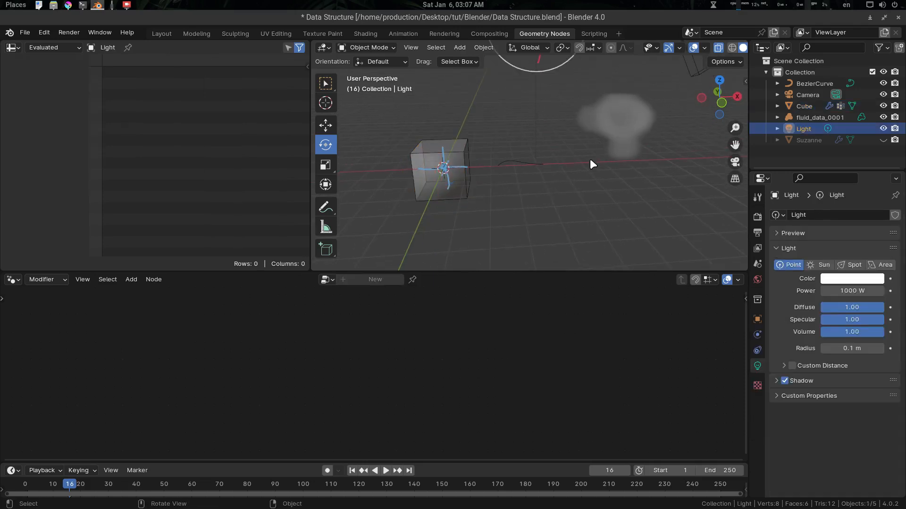
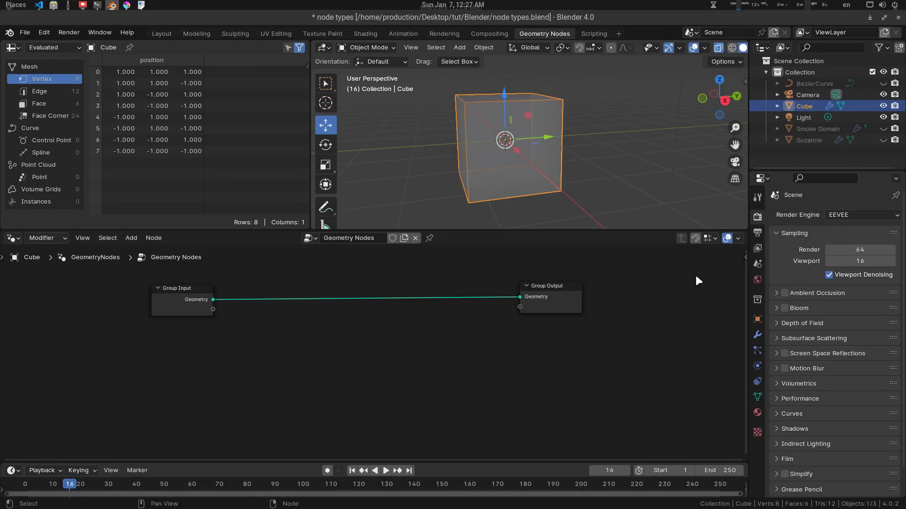
# Step: Switch to the Krita board and examine the vertex-position algorithm, glancing back at the cube in Blender in between
pyautogui.click(127, 5)
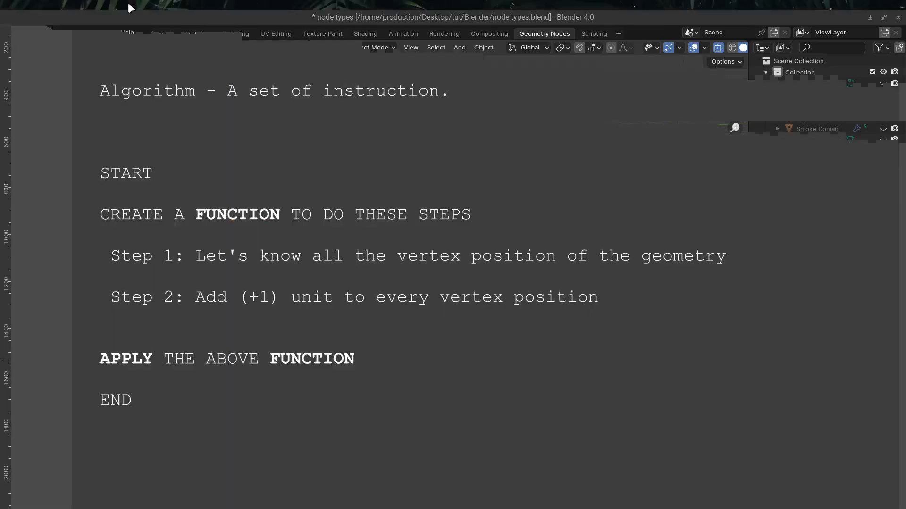
pyautogui.scroll(-2, 359, 173)
pyautogui.scroll(2, 359, 173)
pyautogui.moveTo(385, 149); pyautogui.dragTo(413, 158, button='middle')
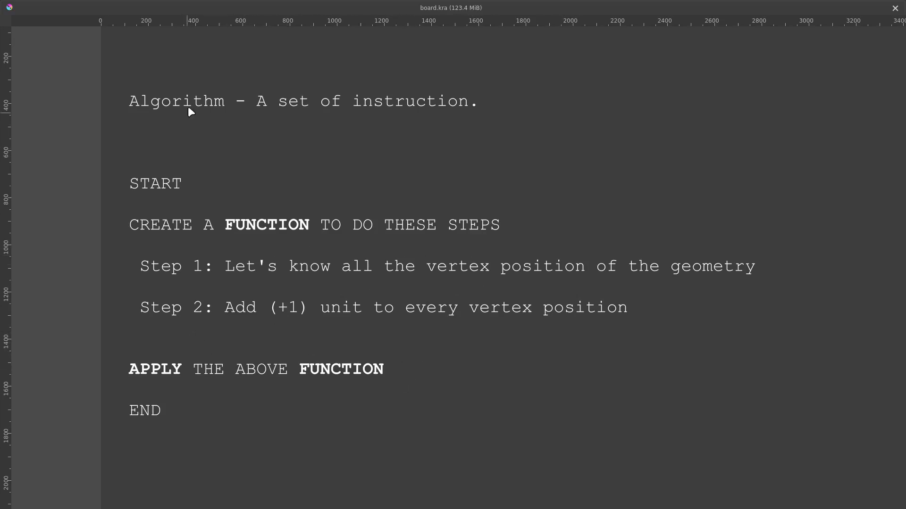
pyautogui.moveTo(329, 214); pyautogui.dragTo(333, 203, button='middle')
pyautogui.moveTo(272, 205); pyautogui.dragTo(271, 212, button='middle')
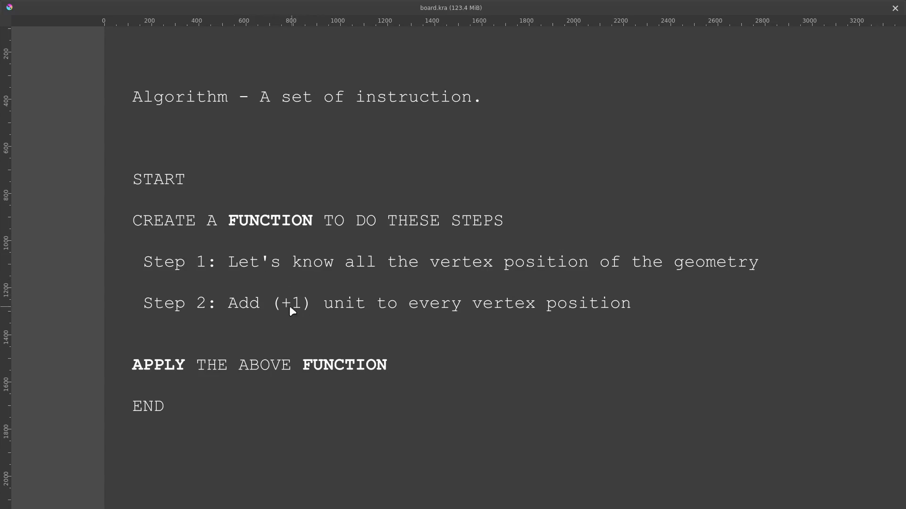
pyautogui.moveTo(314, 282); pyautogui.dragTo(312, 285, button='middle')
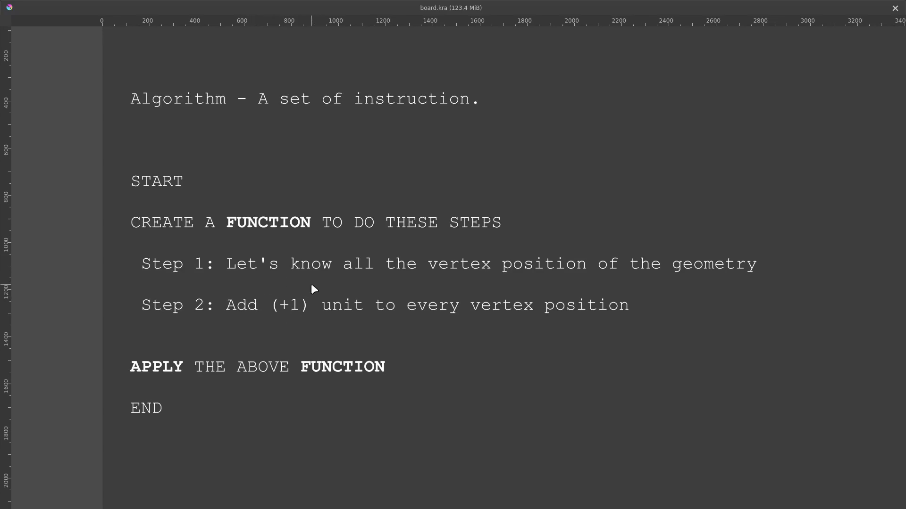
pyautogui.hotkey('alt', 'Tab')
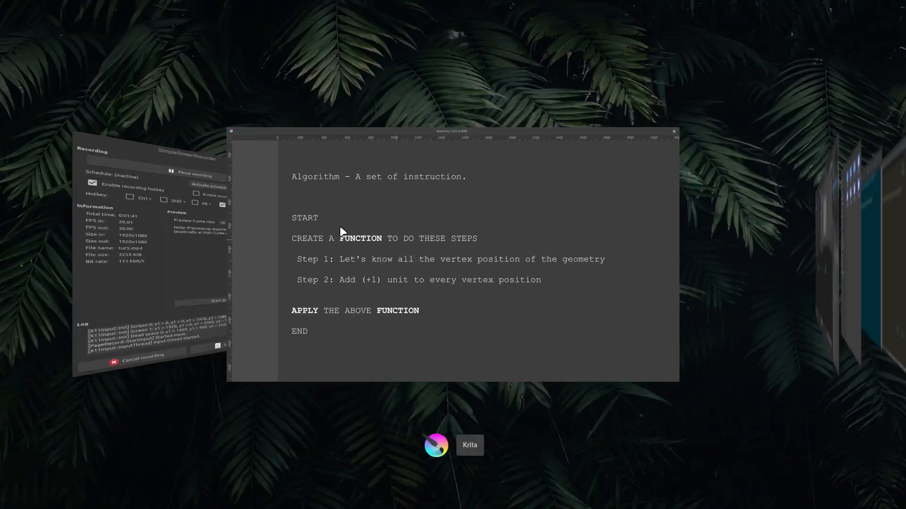
pyautogui.click(819, 221)
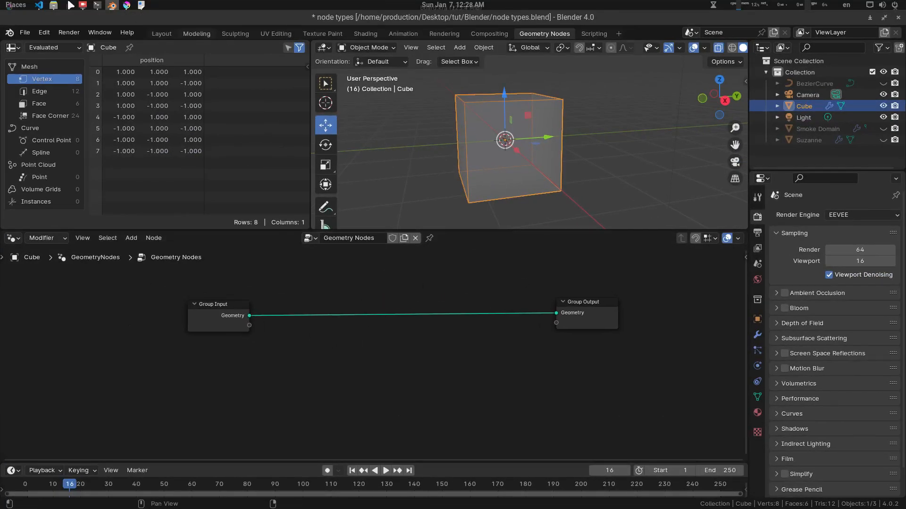
pyautogui.click(129, 6)
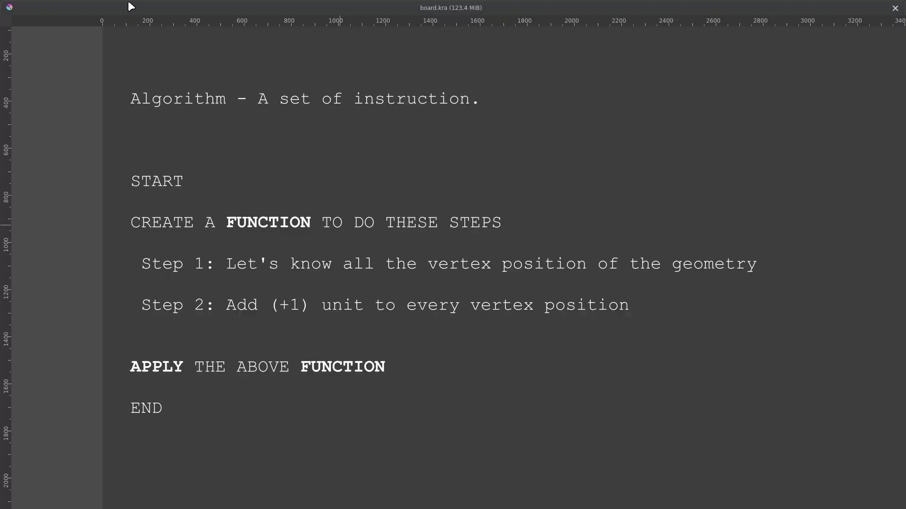
pyautogui.moveTo(366, 253); pyautogui.dragTo(365, 257, button='middle')
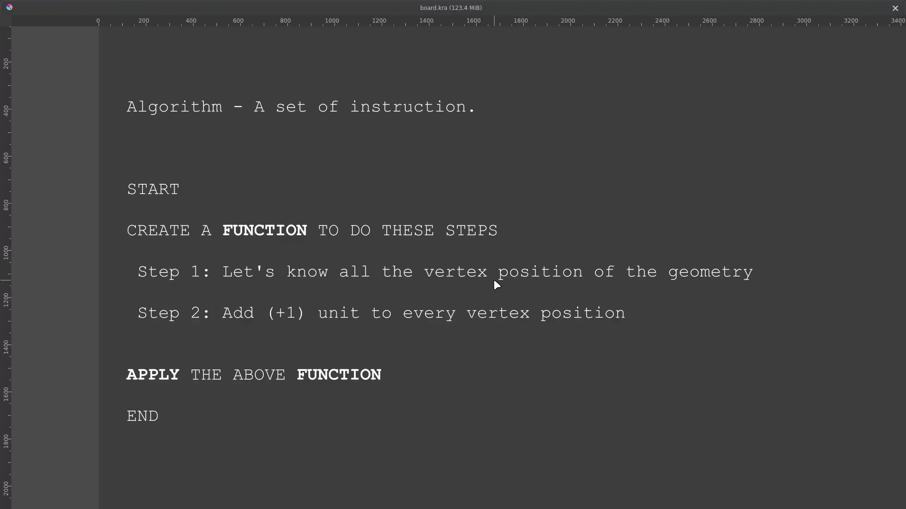
# Step: Switch to Blender and inspect the cube with all its vertices selected in Edit Mode, finishing in Object Mode
pyautogui.hotkey('alt', 'Tab')
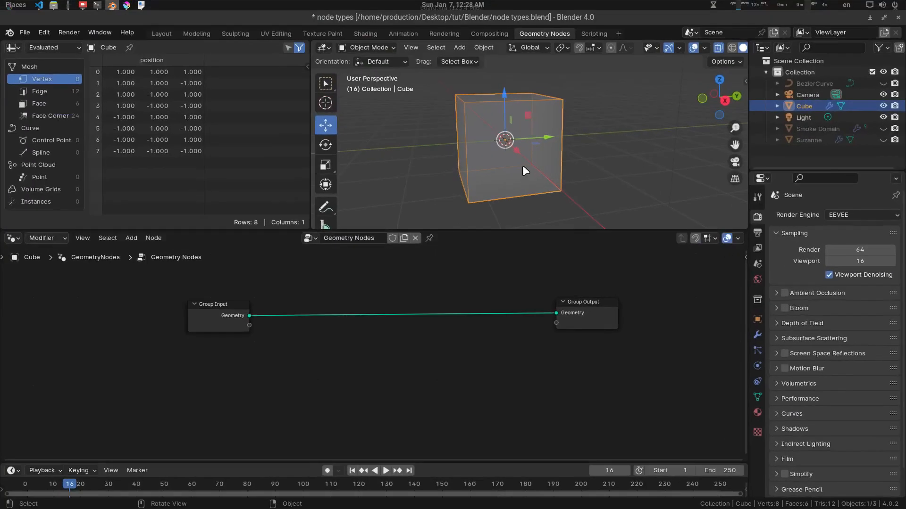
pyautogui.scroll(2, 522, 128)
pyautogui.press('Tab')
pyautogui.moveTo(562, 135); pyautogui.dragTo(533, 161, button='middle')
pyautogui.scroll(-2, 472, 153)
pyautogui.press('a')
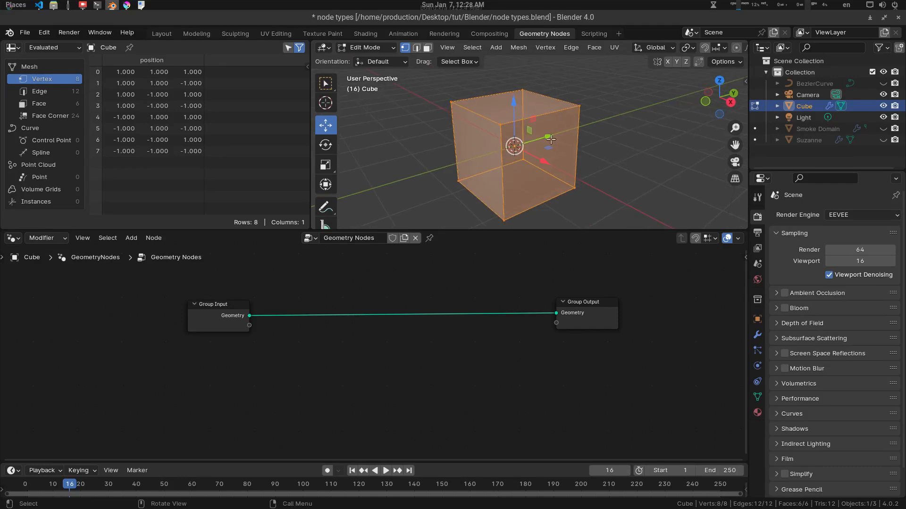
pyautogui.press('Tab')
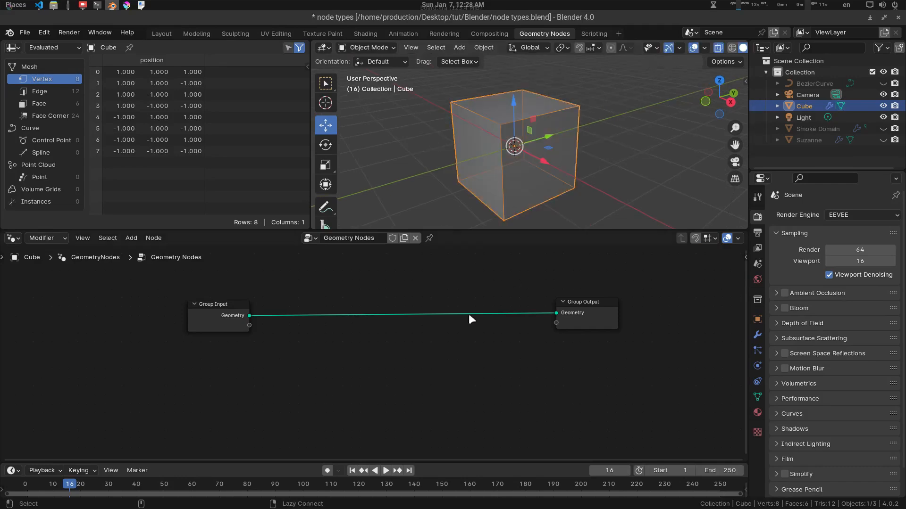
# Step: Add a Position node below the Group Input node, and recheck the algorithm steps on the Krita board before returning to Blender
pyautogui.hotkey('shift', 'a')
pyautogui.moveTo(290, 343)
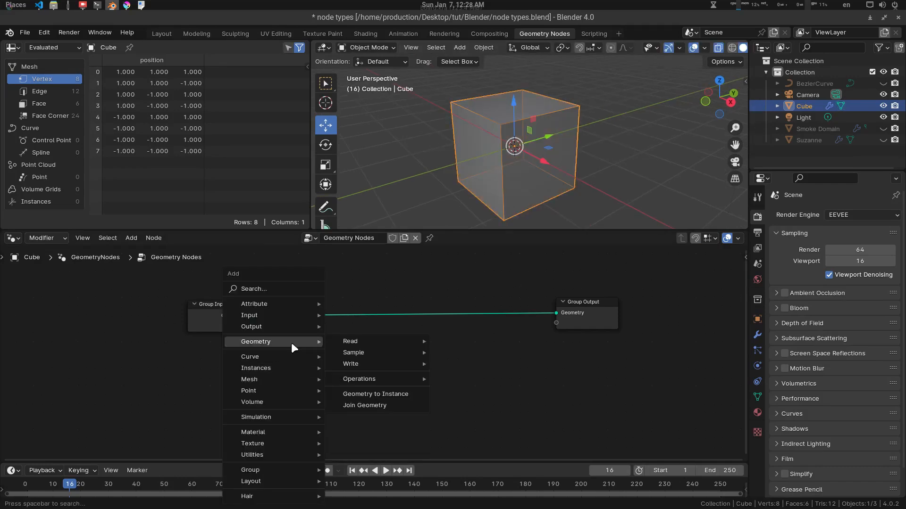
pyautogui.moveTo(388, 339)
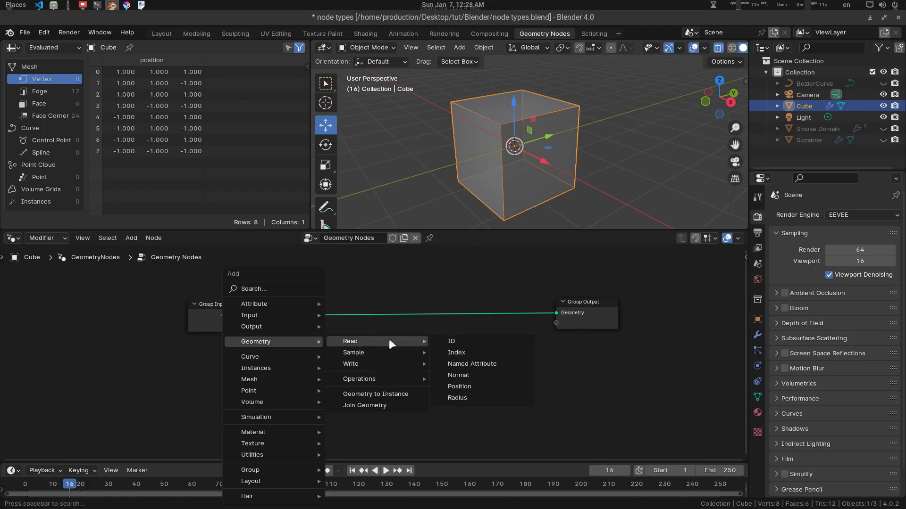
pyautogui.click(481, 383)
pyautogui.click(249, 376)
pyautogui.moveTo(297, 377); pyautogui.dragTo(274, 382)
pyautogui.moveTo(402, 368); pyautogui.dragTo(406, 360, button='middle')
pyautogui.hotkey('alt', 'Tab')
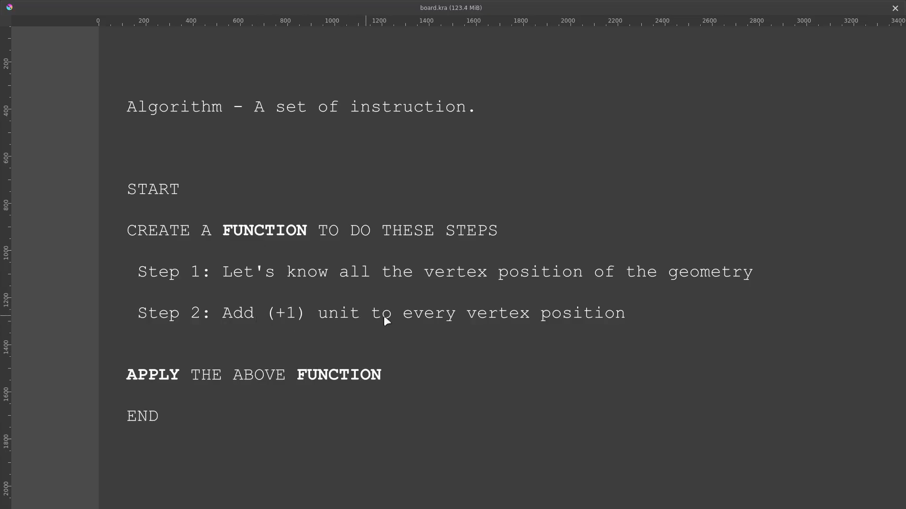
pyautogui.hotkey('alt', 'Tab')
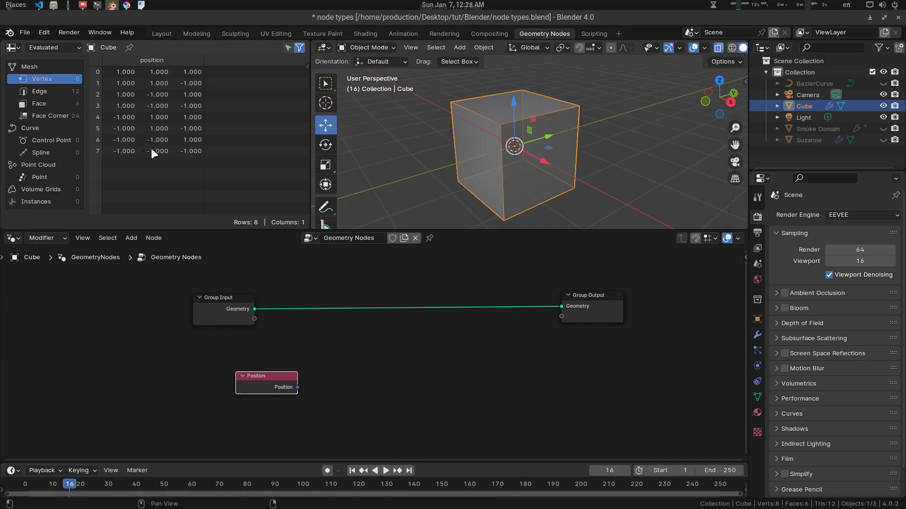
# Step: Add a Vector Math node with the Add operation beside the Position node
pyautogui.moveTo(330, 358); pyautogui.dragTo(335, 347, button='middle')
pyautogui.hotkey('shift', 'a')
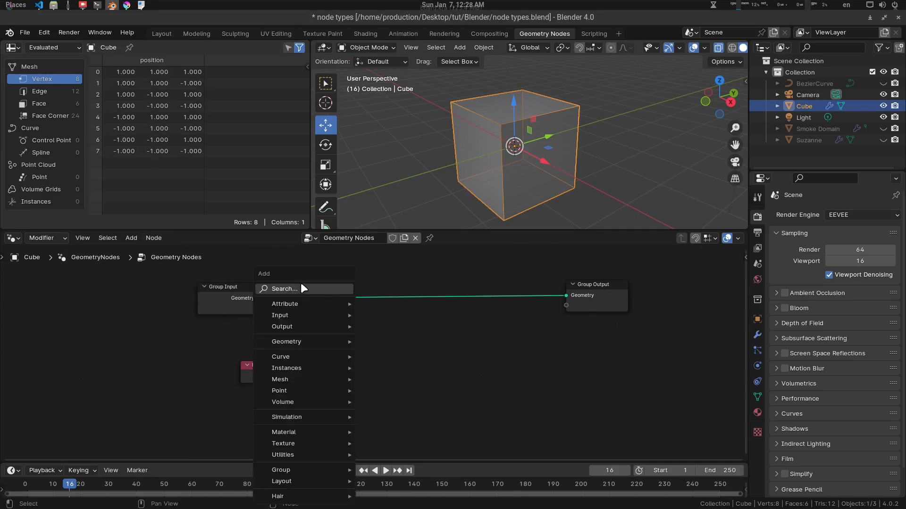
pyautogui.click(302, 286)
pyautogui.write('vec')
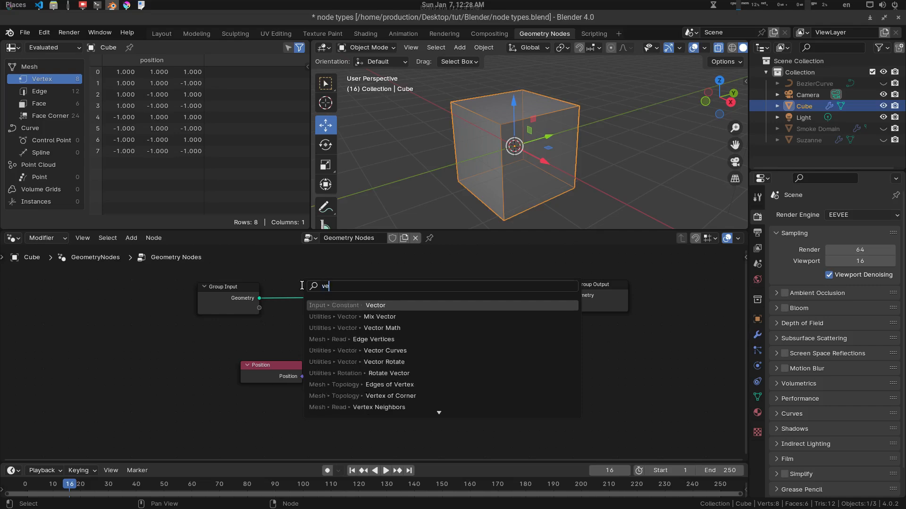
pyautogui.press('Down')
pyautogui.press('Down')
pyautogui.press('Return')
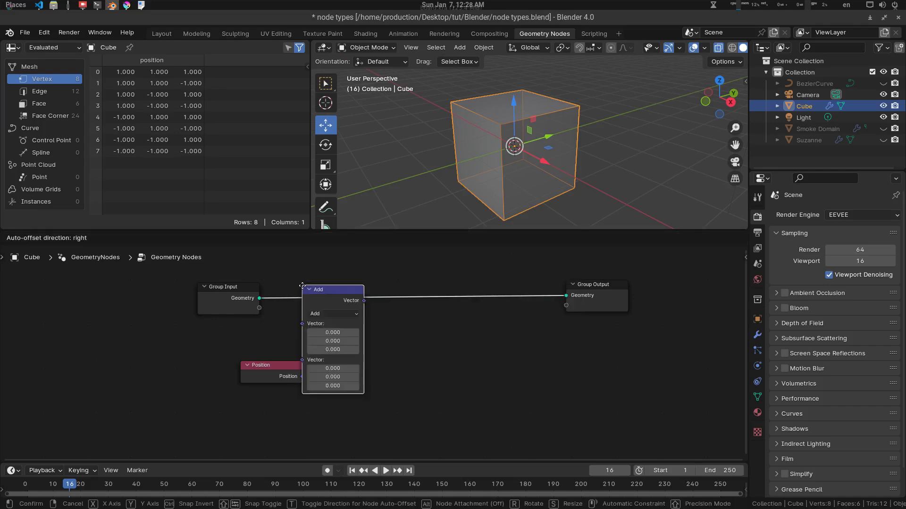
pyautogui.click(339, 376)
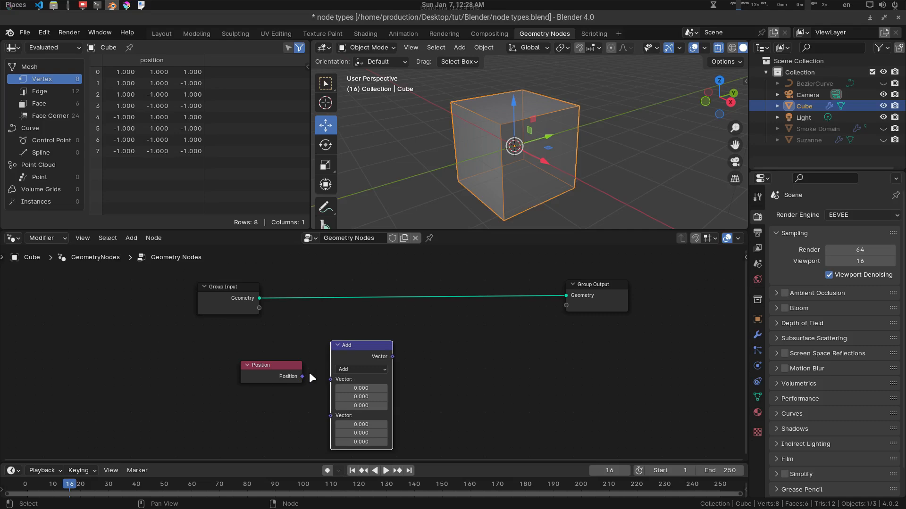
# Step: Connect the Position output to the Add node's first Vector input and set all three components of its second Vector to 1
pyautogui.moveTo(302, 376); pyautogui.dragTo(361, 415)
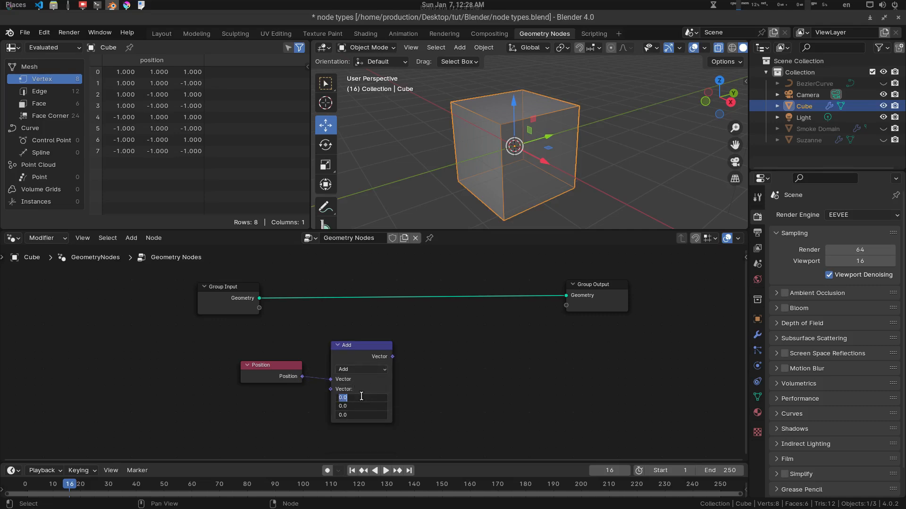
pyautogui.write('1')
pyautogui.press('Return')
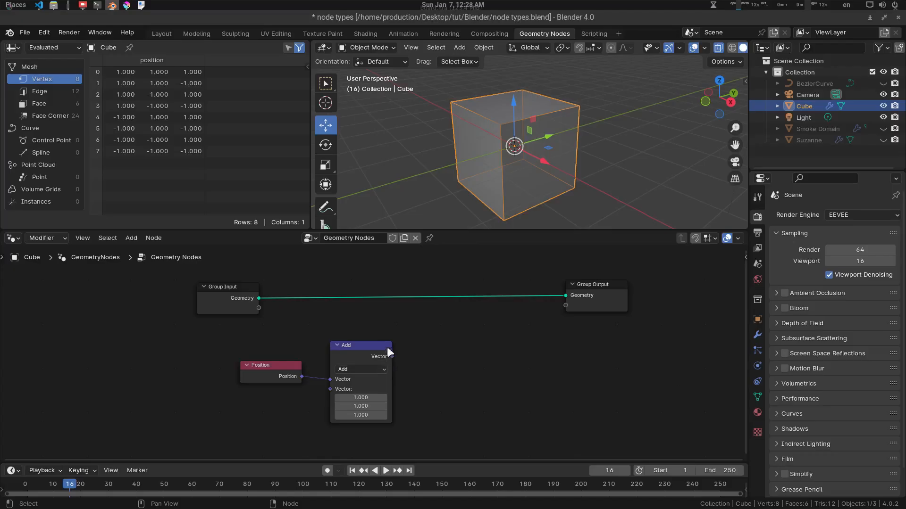
# Step: Move the Add and Position nodes closer to the Group Input side, and check the algorithm board in Krita before returning to Blender
pyautogui.moveTo(404, 330); pyautogui.dragTo(244, 413)
pyautogui.moveTo(332, 383); pyautogui.dragTo(287, 388)
pyautogui.moveTo(231, 371)
pyautogui.mouseDown()
pyautogui.moveTo(206, 373)
pyautogui.moveTo(212, 387)
pyautogui.moveTo(227, 377)
pyautogui.mouseUp()
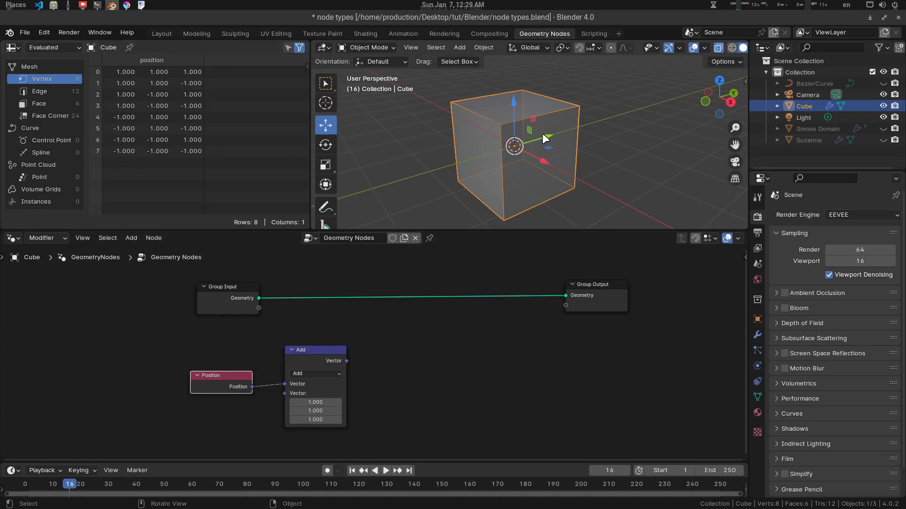
pyautogui.moveTo(314, 350)
pyautogui.mouseDown()
pyautogui.moveTo(330, 361)
pyautogui.moveTo(321, 351)
pyautogui.mouseUp()
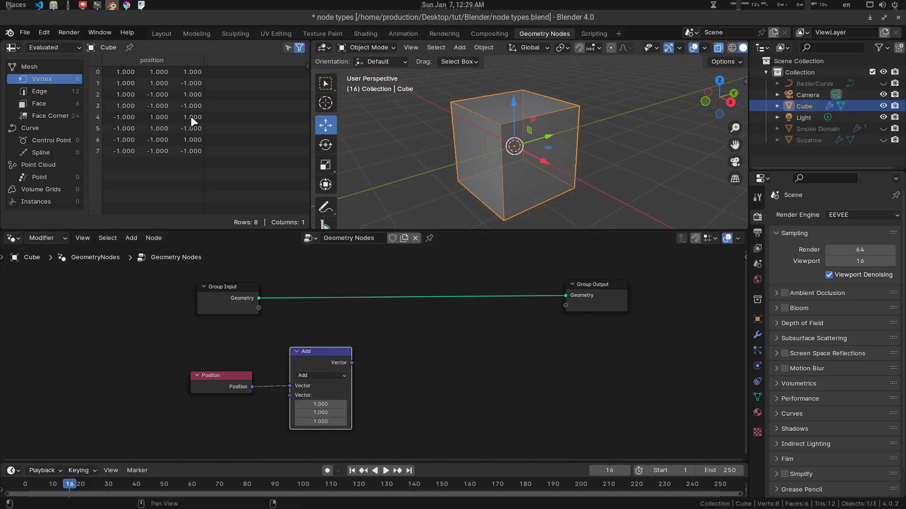
pyautogui.moveTo(224, 378); pyautogui.dragTo(225, 385)
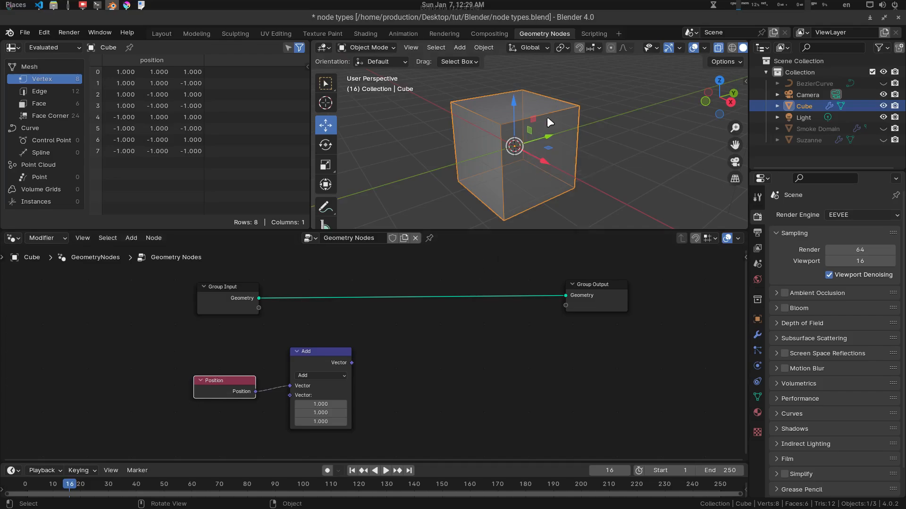
pyautogui.hotkey('alt', 'Tab')
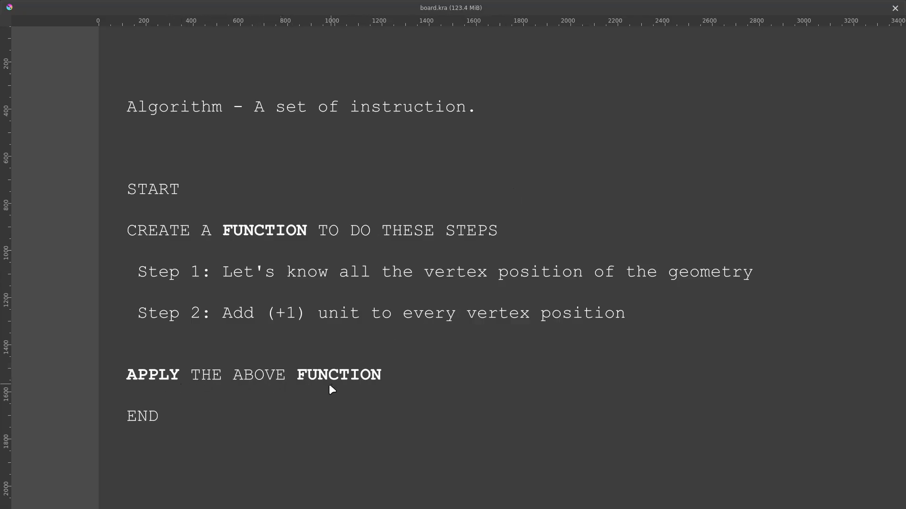
pyautogui.hotkey('alt', 'Tab')
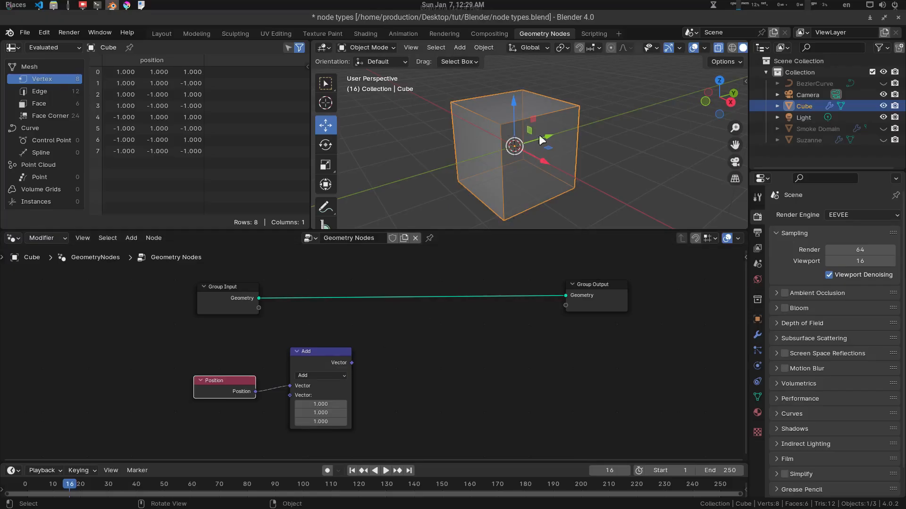
# Step: Shift the Group Output node slightly farther from the Group Input and nudge the Position node toward the Add node
pyautogui.click(436, 330)
pyautogui.moveTo(591, 287); pyautogui.dragTo(596, 292)
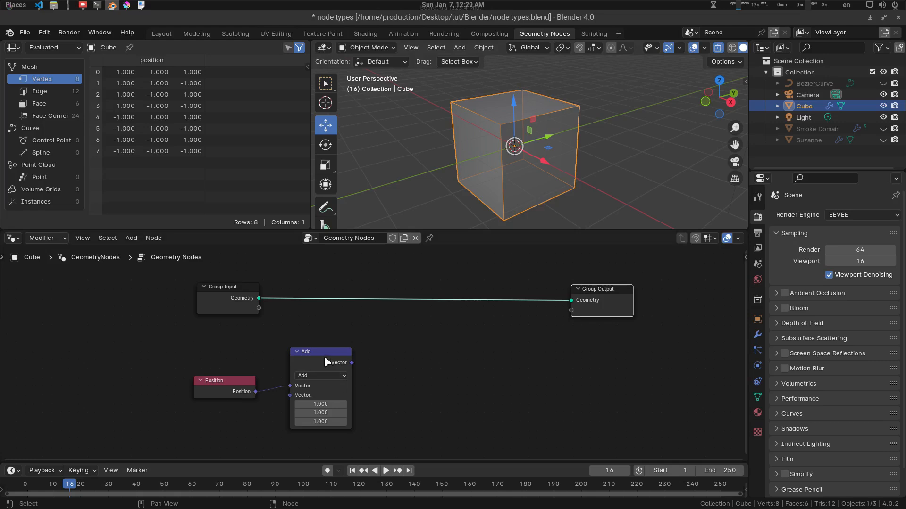
pyautogui.moveTo(236, 381); pyautogui.dragTo(243, 386)
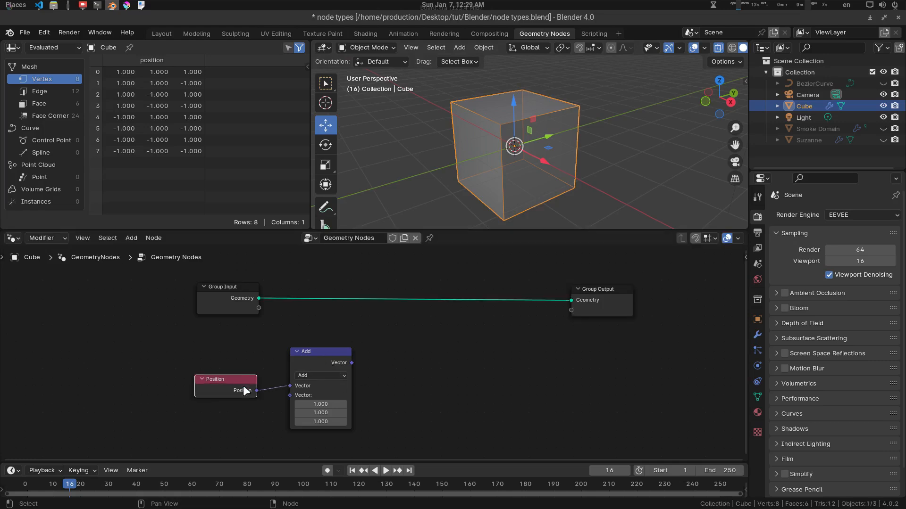
pyautogui.click(428, 346)
pyautogui.moveTo(228, 379); pyautogui.dragTo(230, 378)
# Step: Insert a Set Position node between Group Input and Group Output, and connect the Add node's Vector output to its Position input
pyautogui.moveTo(562, 132); pyautogui.dragTo(582, 134, button='middle')
pyautogui.rightClick(434, 326)
pyautogui.press('Escape')
pyautogui.hotkey('shift', 'a')
pyautogui.moveTo(467, 342)
pyautogui.moveTo(540, 364)
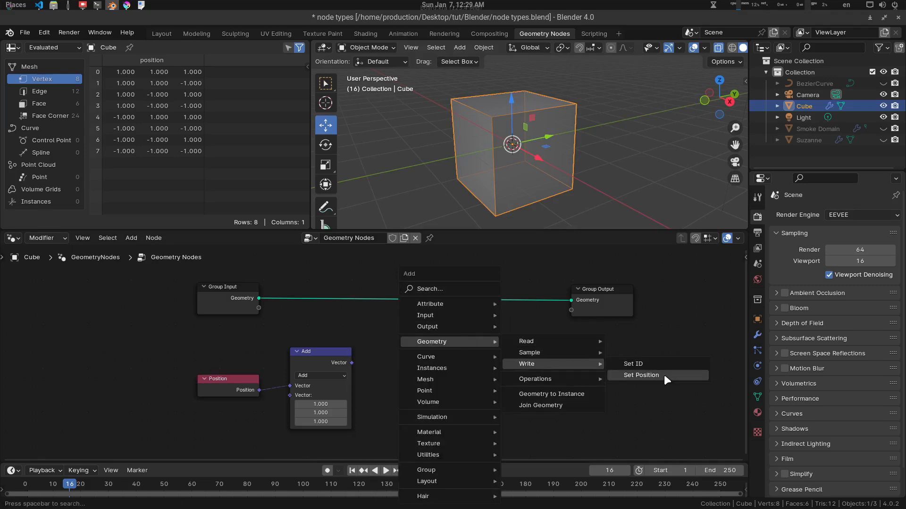
pyautogui.click(664, 374)
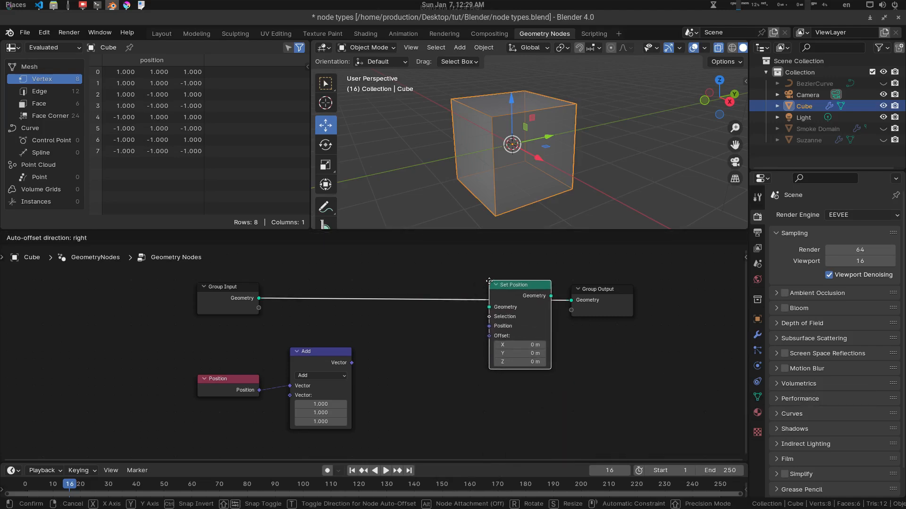
pyautogui.click(474, 282)
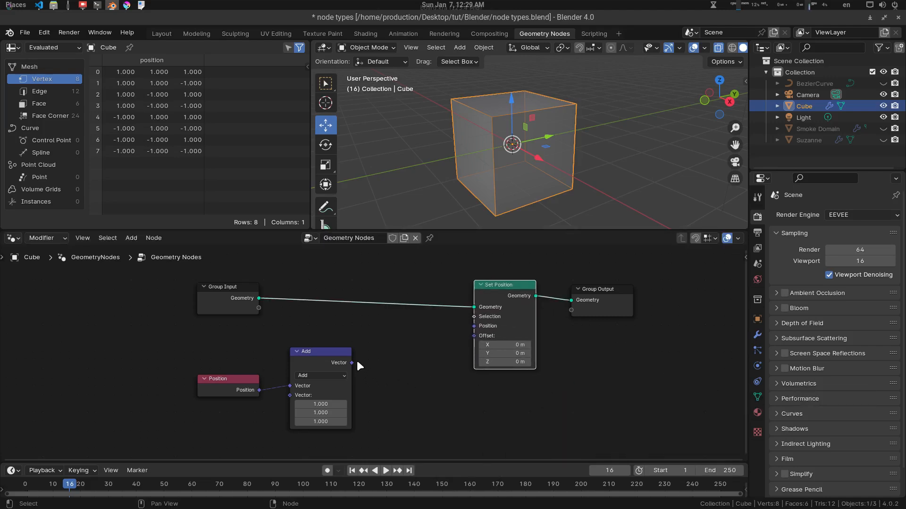
pyautogui.moveTo(352, 364); pyautogui.dragTo(483, 327)
pyautogui.moveTo(553, 179); pyautogui.dragTo(533, 168, button='middle')
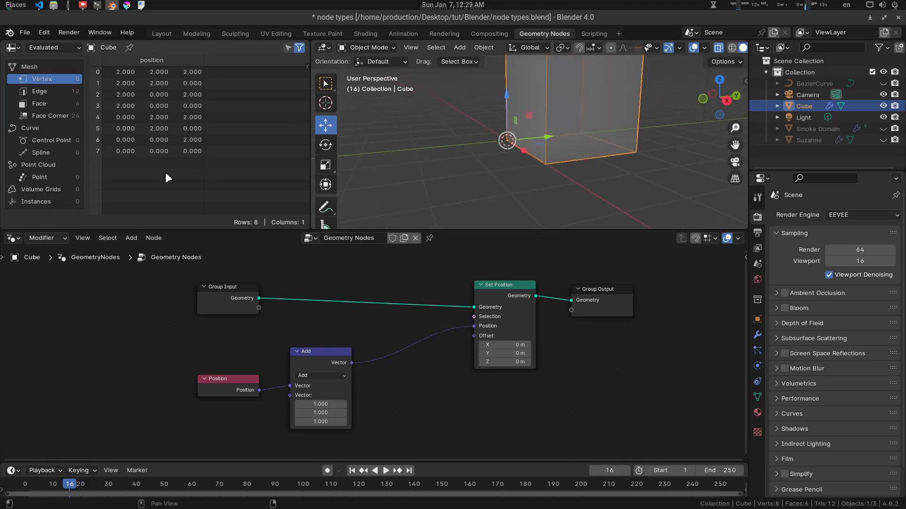
# Step: Examine the Position and Add nodes together, and the Set Position node and its links in the cube's node tree
pyautogui.moveTo(371, 334); pyautogui.dragTo(180, 452)
pyautogui.moveTo(370, 338); pyautogui.dragTo(198, 441)
pyautogui.click(410, 394)
pyautogui.click(505, 294)
pyautogui.press('Home')
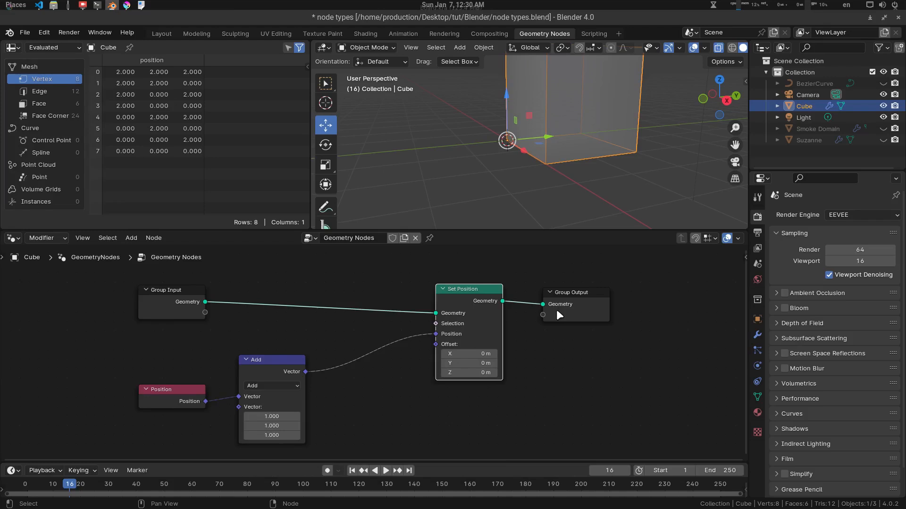
pyautogui.scroll(2, 550, 303)
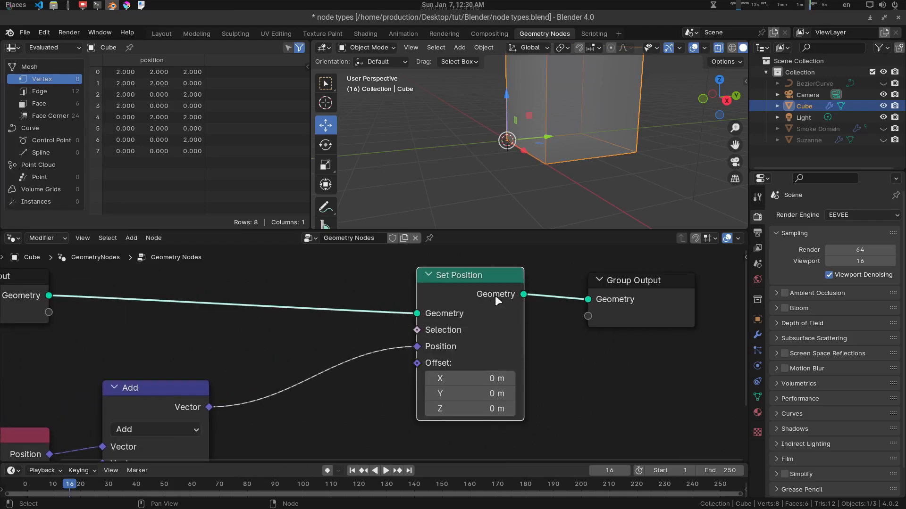
pyautogui.scroll(-1, 531, 330)
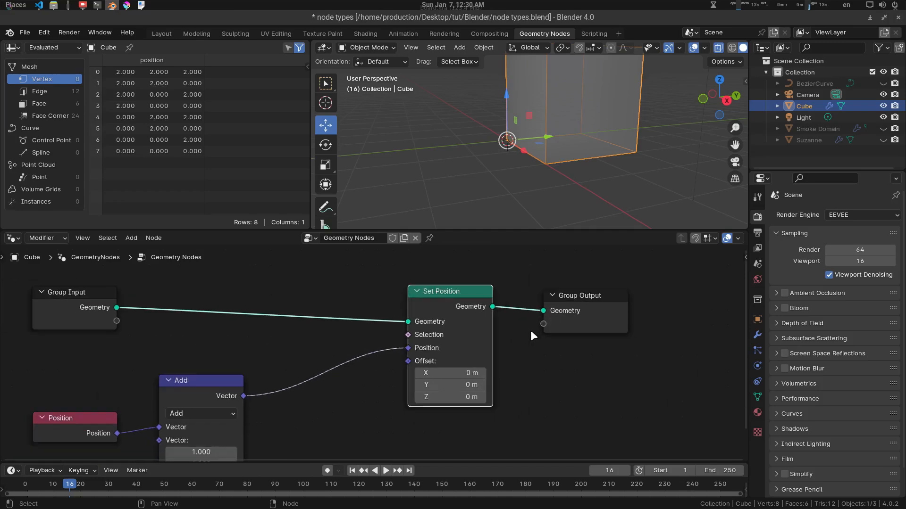
pyautogui.scroll(-1, 532, 333)
# Step: Move the Group Output node farther from Set Position, and shift Set Position slightly toward the Group Input
pyautogui.moveTo(561, 311); pyautogui.dragTo(604, 301)
pyautogui.moveTo(448, 306); pyautogui.dragTo(420, 302)
pyautogui.moveTo(348, 336); pyautogui.dragTo(381, 321, button='middle')
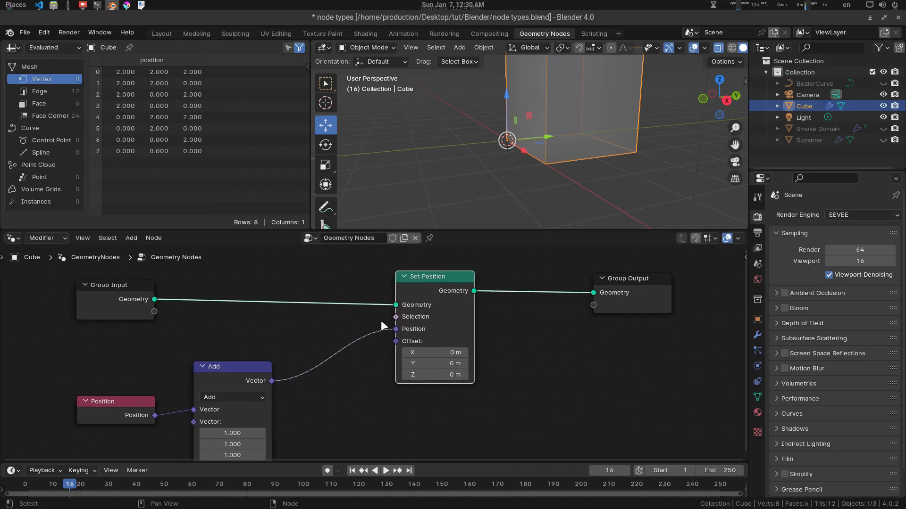
pyautogui.moveTo(296, 374); pyautogui.dragTo(322, 356, button='middle')
# Step: Disconnect the Add node's Vector output from Set Position's Position input, and reconnect it
pyautogui.moveTo(319, 333); pyautogui.dragTo(268, 390)
pyautogui.moveTo(305, 338)
pyautogui.mouseDown()
pyautogui.moveTo(126, 455)
pyautogui.moveTo(101, 455)
pyautogui.mouseUp()
pyautogui.click(325, 389)
pyautogui.moveTo(333, 375); pyautogui.dragTo(295, 407, button='middle')
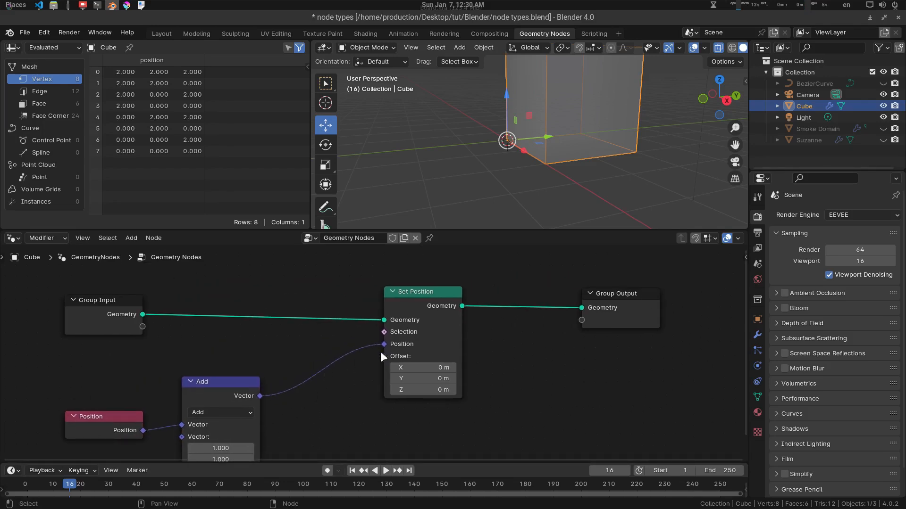
pyautogui.moveTo(384, 343); pyautogui.dragTo(351, 353)
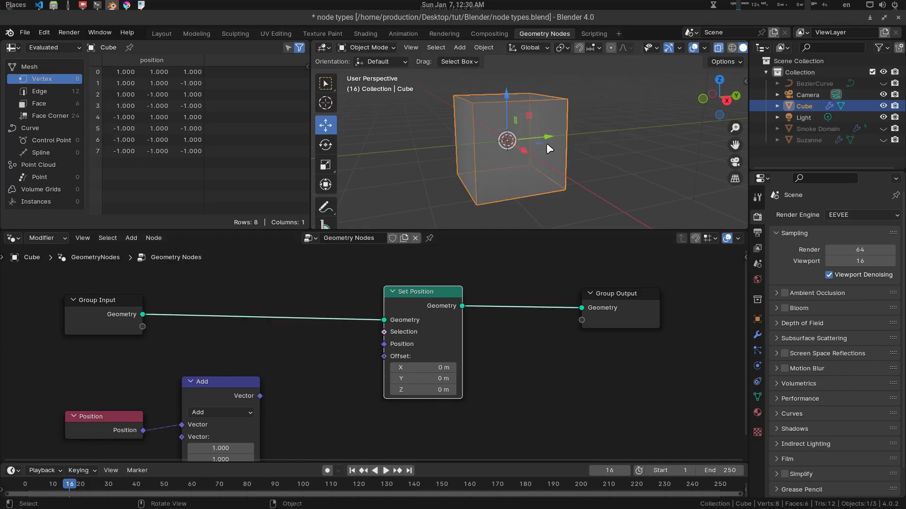
pyautogui.moveTo(260, 395); pyautogui.dragTo(385, 344)
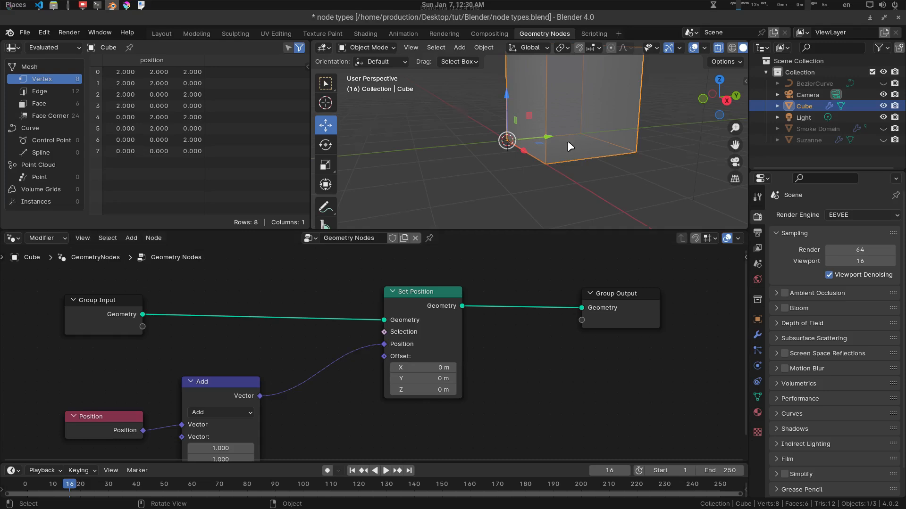
# Step: Try a different X component in the Add node's second Vector and undo the change
pyautogui.scroll(-4, 568, 139)
pyautogui.moveTo(310, 393); pyautogui.dragTo(334, 345, button='middle')
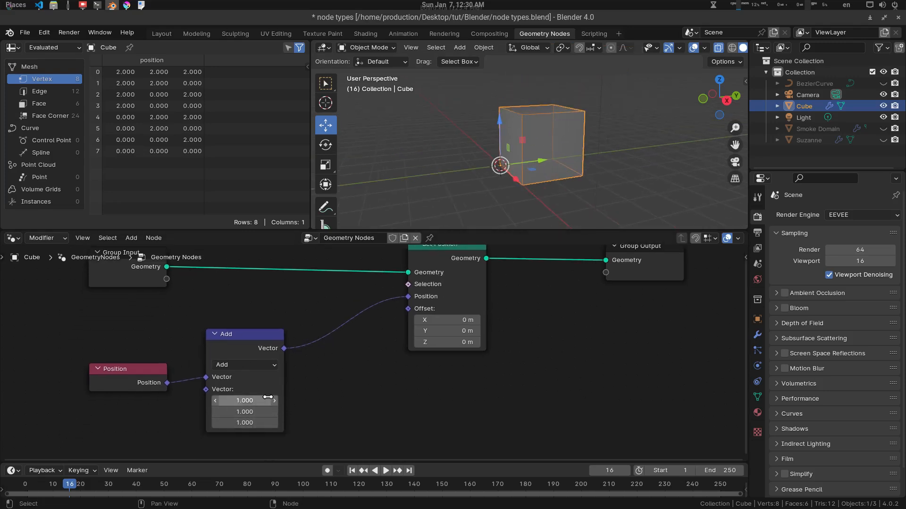
pyautogui.moveTo(259, 401); pyautogui.dragTo(311, 401)
pyautogui.hotkey('ctrl', 'z')
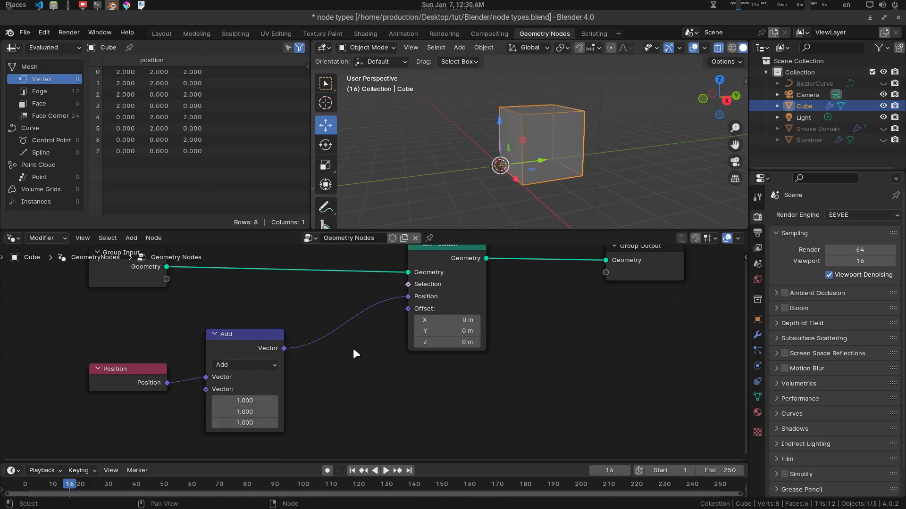
# Step: Move the Add and Position nodes closer together, slightly farther below the Group Input node
pyautogui.moveTo(255, 337); pyautogui.dragTo(243, 350)
pyautogui.moveTo(131, 375); pyautogui.dragTo(119, 382)
pyautogui.moveTo(211, 361); pyautogui.dragTo(225, 362)
pyautogui.moveTo(152, 372)
pyautogui.mouseDown()
pyautogui.moveTo(173, 371)
pyautogui.moveTo(157, 381)
pyautogui.mouseUp()
pyautogui.moveTo(234, 360); pyautogui.dragTo(225, 355)
pyautogui.moveTo(156, 377); pyautogui.dragTo(154, 376)
pyautogui.moveTo(231, 357); pyautogui.dragTo(226, 361)
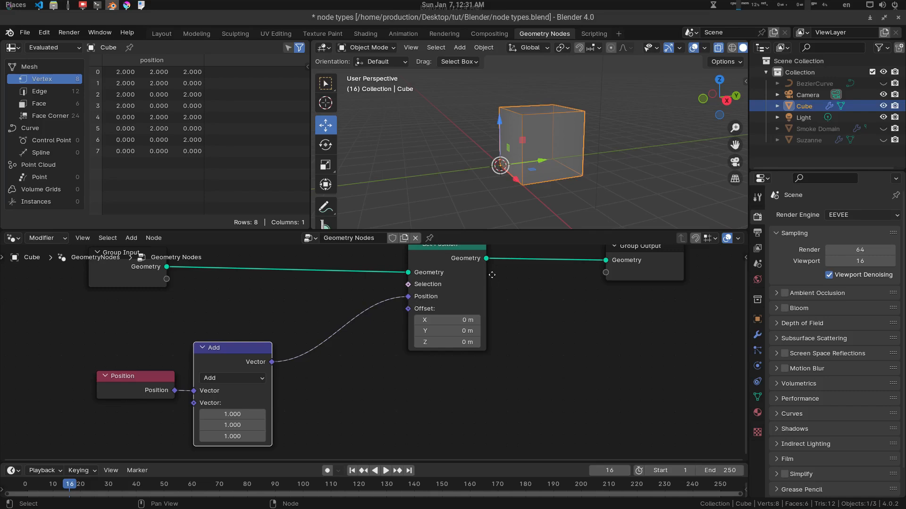
# Step: Nudge the Set Position node slightly toward the Group Input side
pyautogui.moveTo(490, 274); pyautogui.dragTo(481, 294, button='middle')
pyautogui.moveTo(413, 262); pyautogui.dragTo(413, 264)
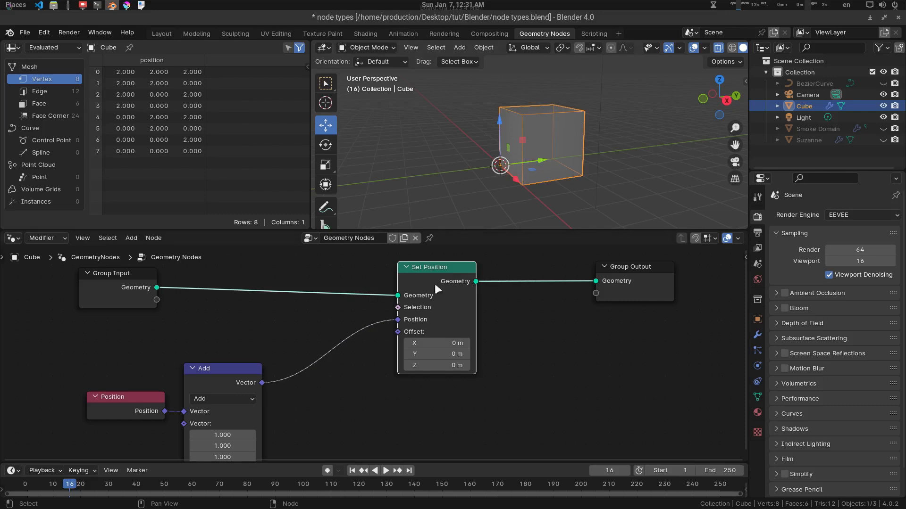
pyautogui.moveTo(437, 279); pyautogui.dragTo(429, 278)
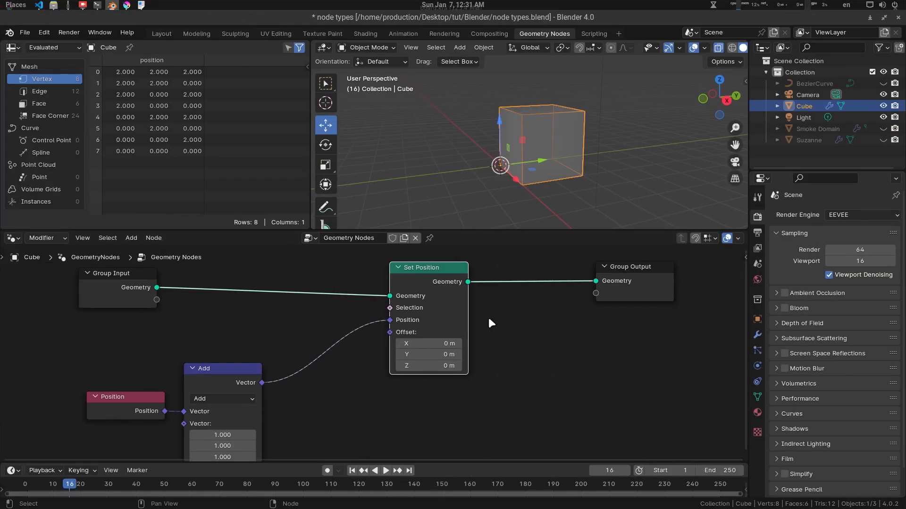
# Step: Add a Set ID node below the Geometry link as a write-node example, and delete it
pyautogui.moveTo(488, 318); pyautogui.dragTo(441, 323, button='middle')
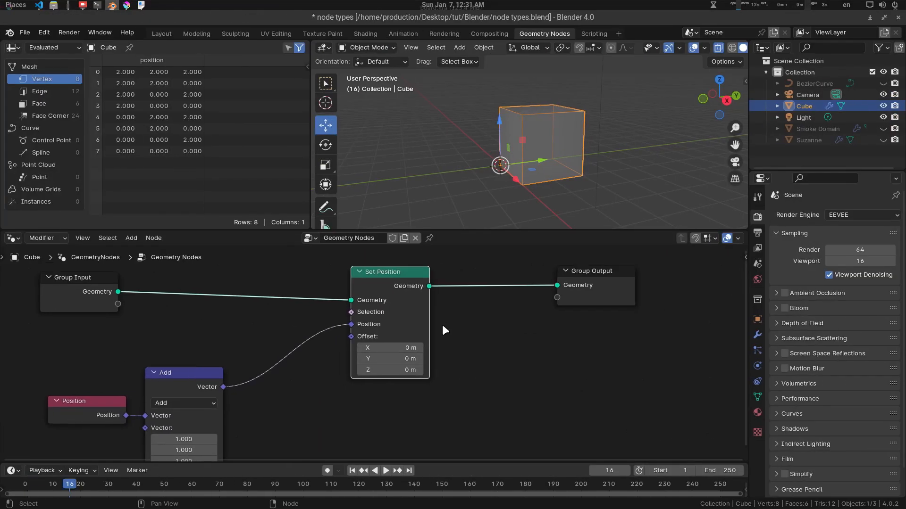
pyautogui.hotkey('shift', 'a')
pyautogui.moveTo(460, 324)
pyautogui.moveTo(498, 349)
pyautogui.click(624, 347)
pyautogui.click(493, 328)
pyautogui.click(495, 372)
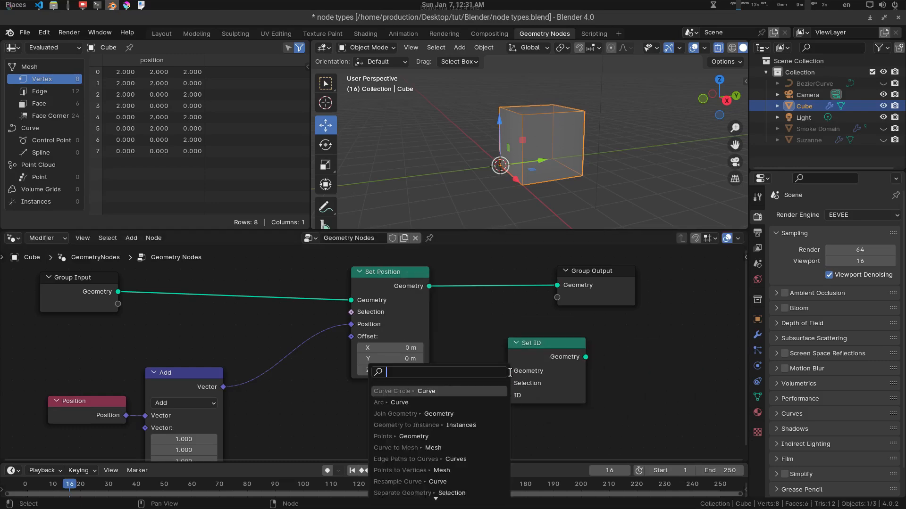
pyautogui.click(545, 355)
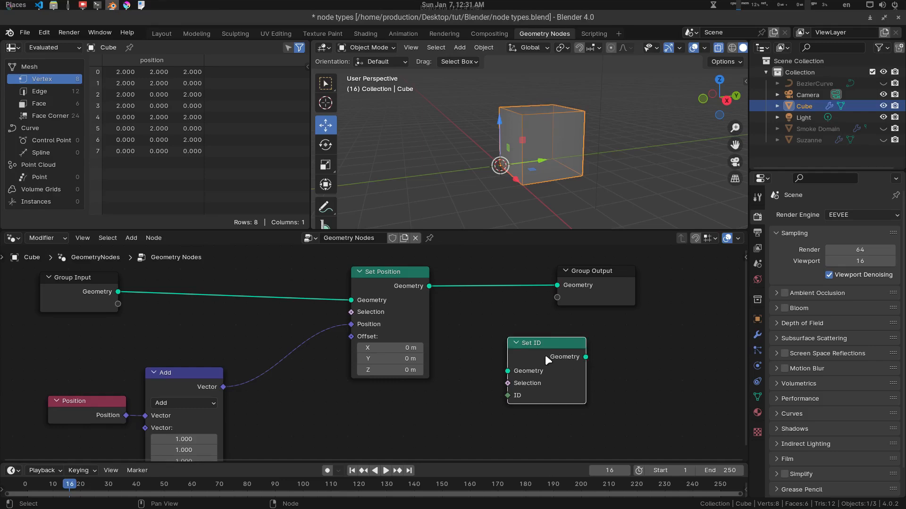
pyautogui.press('x')
# Step: Add a Set Curve Radius node in the empty area beside Set Position, and delete it
pyautogui.hotkey('shift', 'a')
pyautogui.moveTo(486, 346)
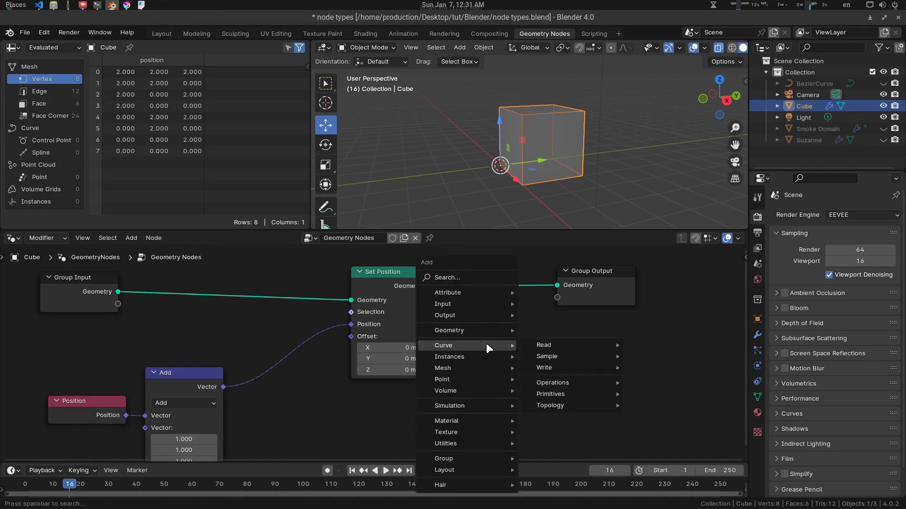
pyautogui.moveTo(550, 345)
pyautogui.moveTo(547, 367)
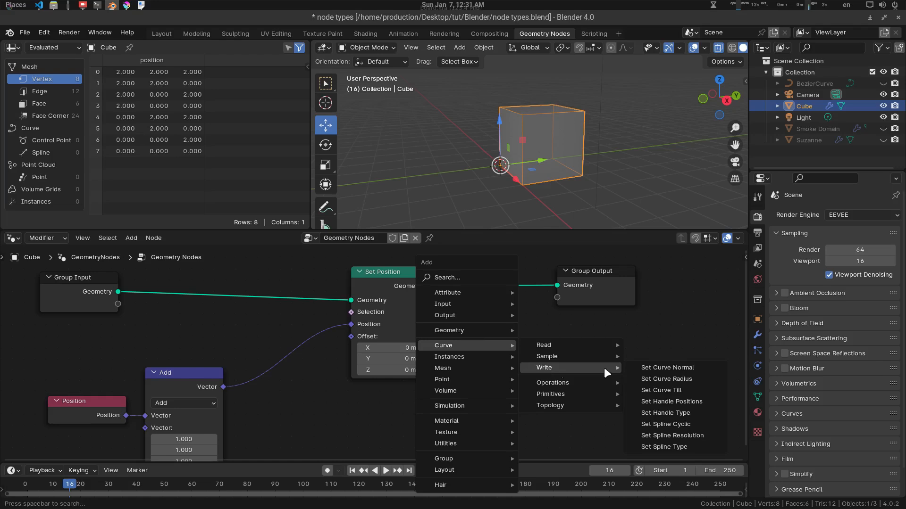
pyautogui.click(687, 375)
pyautogui.click(509, 387)
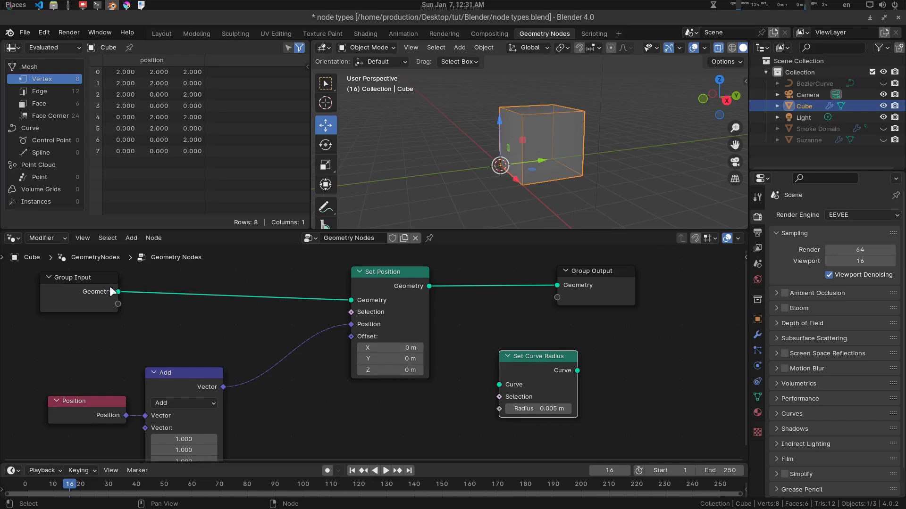
pyautogui.moveTo(529, 368); pyautogui.dragTo(528, 366)
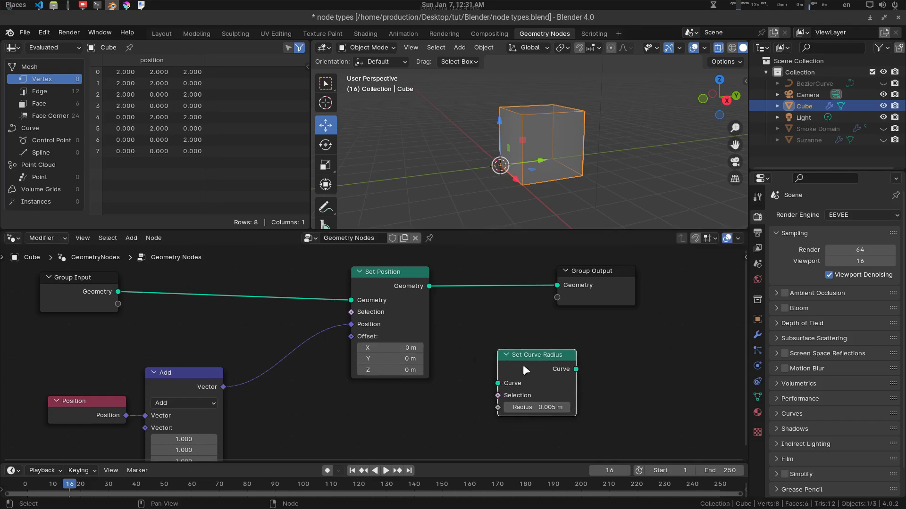
pyautogui.press('x')
# Step: Add a Set Shade Smooth node and insert it into the link between Set Position and Group Output
pyautogui.hotkey('shift', 'a')
pyautogui.moveTo(491, 332)
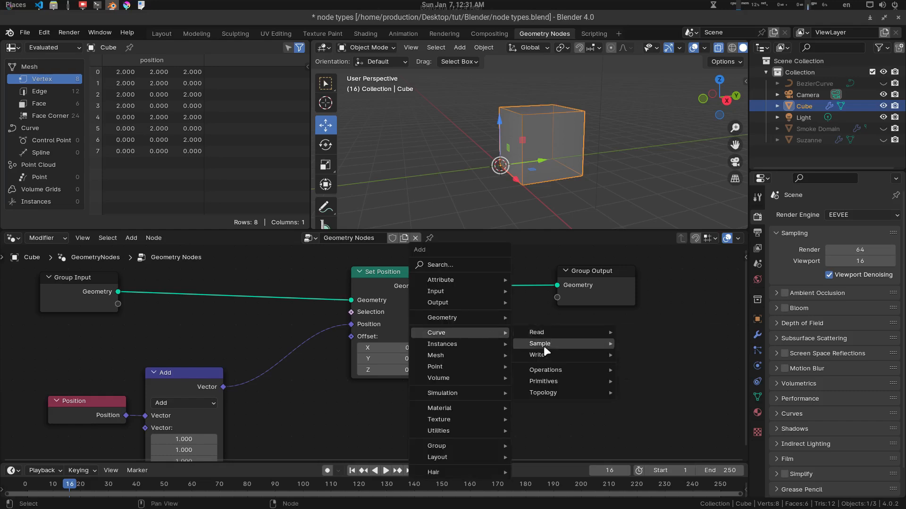
pyautogui.moveTo(468, 343)
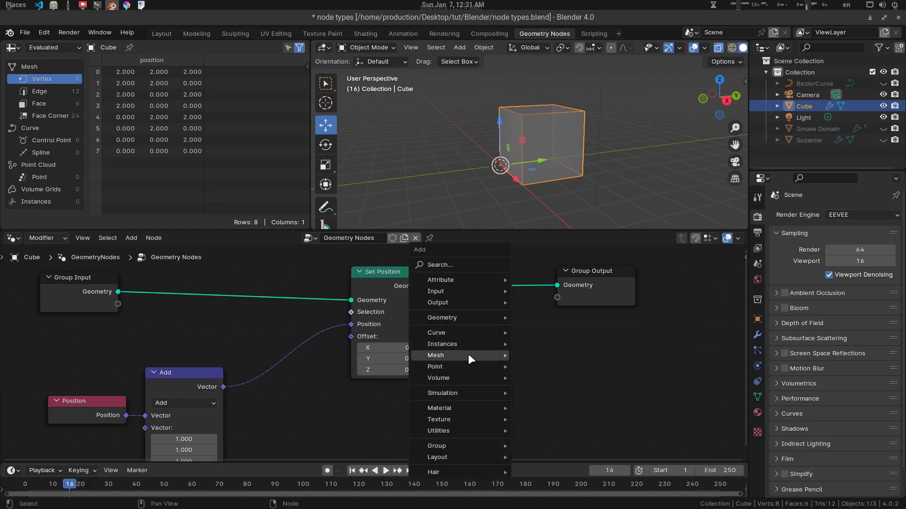
pyautogui.moveTo(559, 378)
pyautogui.click(658, 378)
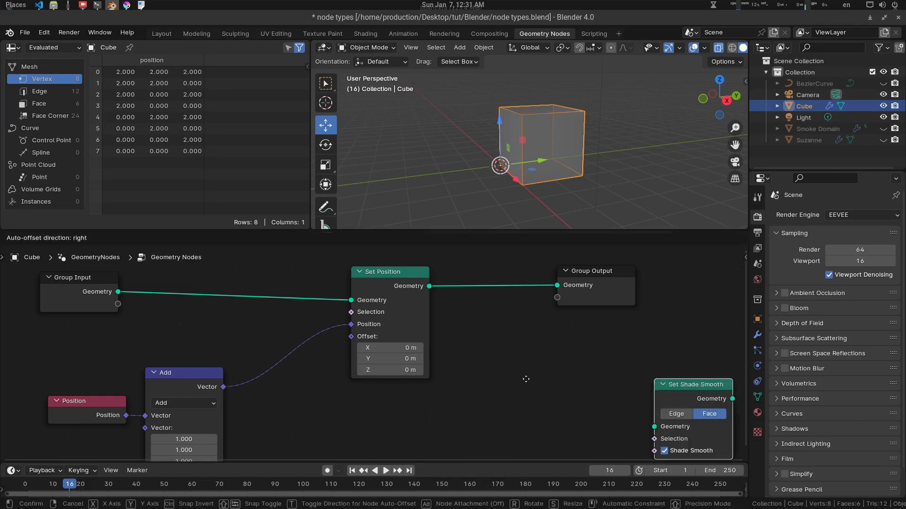
pyautogui.click(489, 386)
pyautogui.moveTo(514, 347)
pyautogui.mouseDown()
pyautogui.moveTo(500, 272)
pyautogui.moveTo(535, 271)
pyautogui.moveTo(527, 270)
pyautogui.mouseUp()
# Step: Toggle the Shade Smooth option of the Set Shade Smooth node off and on repeatedly, leaving it enabled
pyautogui.click(482, 374)
pyautogui.scroll(1, 510, 336)
pyautogui.click(513, 334)
pyautogui.click(512, 335)
pyautogui.click(513, 335)
pyautogui.click(512, 335)
pyautogui.click(495, 386)
# Step: Add a Boolean input node and connect its output to the Shade Smooth input of the Set Shade Smooth node
pyautogui.hotkey('shift', 'a')
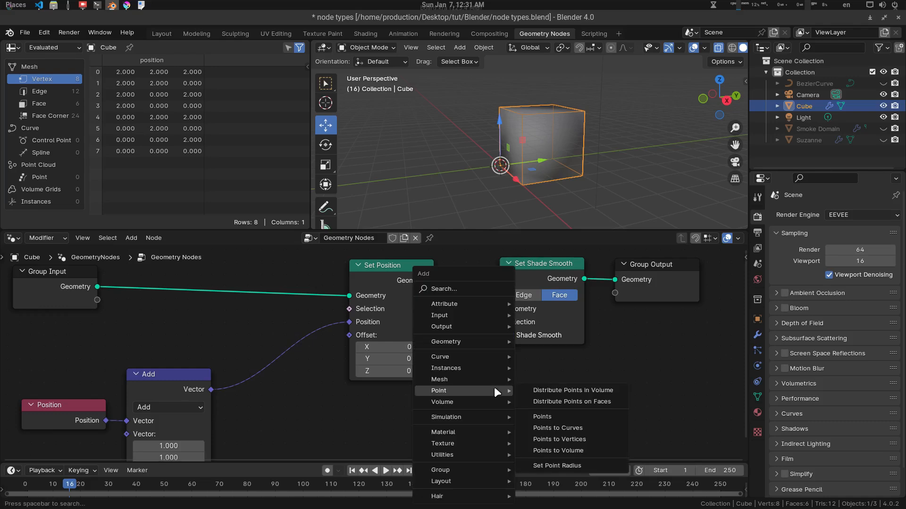
pyautogui.write('sboo')
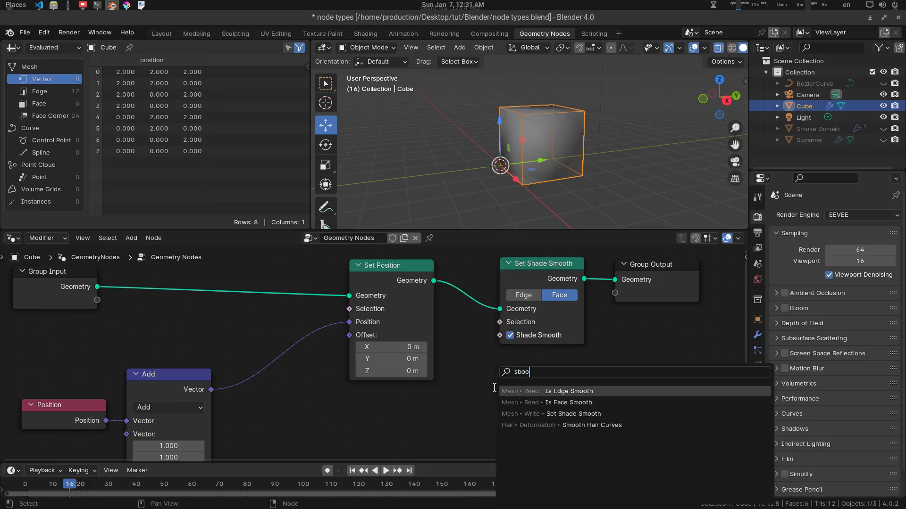
pyautogui.press('BackSpace')
pyautogui.press('BackSpace')
pyautogui.press('BackSpace')
pyautogui.press('BackSpace')
pyautogui.write('boo')
pyautogui.press('Return')
pyautogui.click(465, 395)
pyautogui.moveTo(526, 413); pyautogui.dragTo(499, 335)
# Step: Toggle the Boolean node's Value repeatedly, leaving it enabled
pyautogui.keyDown('shift'); pyautogui.scroll(-2, 467, 404); pyautogui.keyUp('shift')
pyautogui.click(452, 403)
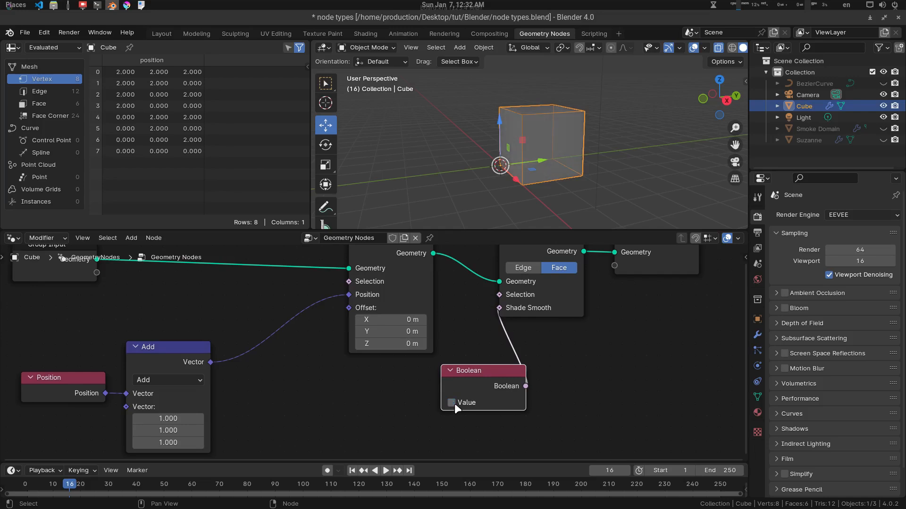
pyautogui.click(451, 403)
pyautogui.click(451, 403)
pyautogui.click(452, 403)
pyautogui.click(451, 402)
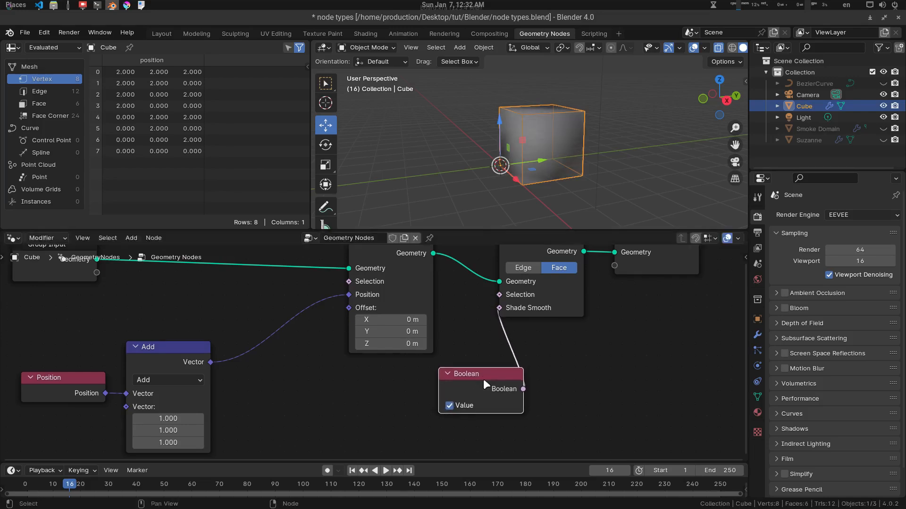
# Step: Delete the Boolean node, and remove Set Shade Smooth while keeping Set Position linked to Group Output
pyautogui.press('x')
pyautogui.press('Home')
pyautogui.click(528, 259)
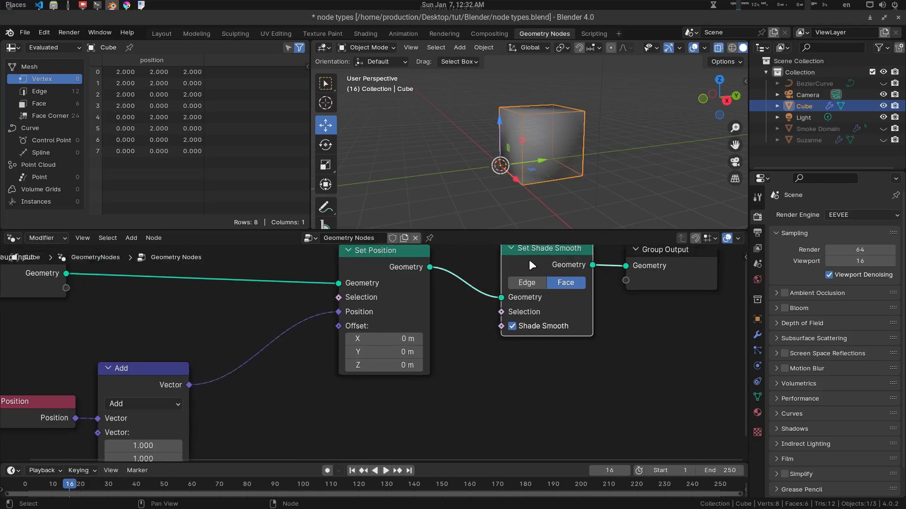
pyautogui.hotkey('ctrl', 'x')
pyautogui.press('Home')
# Step: Reposition the Set Position node between Group Input and Group Output, leaving it closer to Group Output
pyautogui.moveTo(385, 262); pyautogui.dragTo(350, 337)
pyautogui.moveTo(398, 363); pyautogui.dragTo(408, 311, button='middle')
pyautogui.scroll(-5, 408, 313)
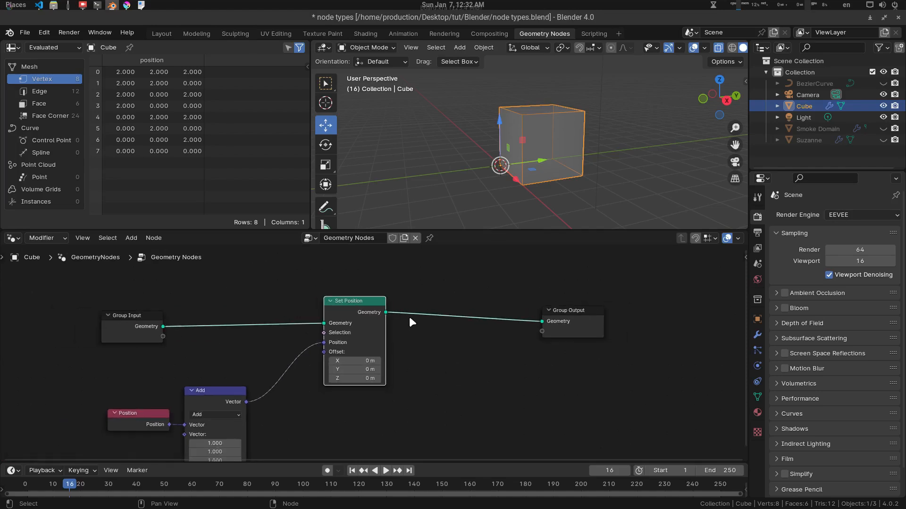
pyautogui.moveTo(362, 304); pyautogui.dragTo(351, 307)
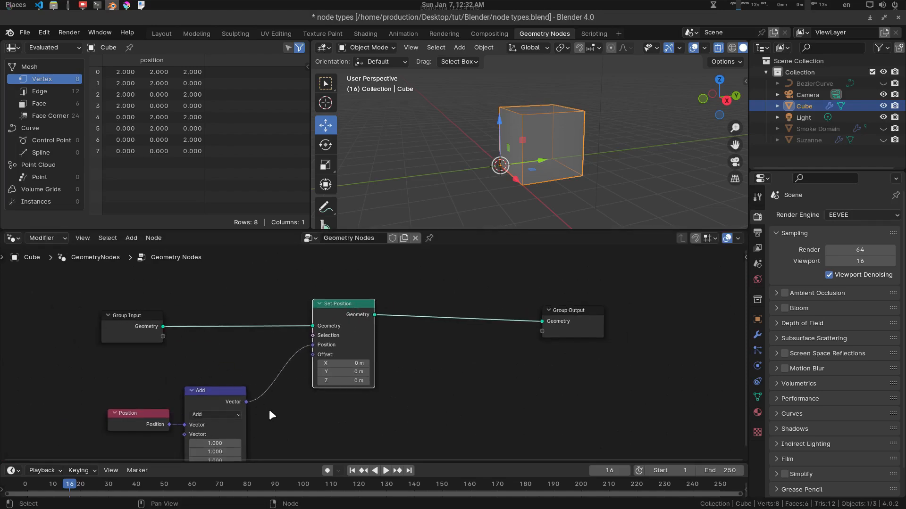
pyautogui.moveTo(269, 410); pyautogui.dragTo(273, 391, button='middle')
pyautogui.moveTo(350, 322); pyautogui.dragTo(436, 319)
pyautogui.moveTo(494, 314); pyautogui.dragTo(490, 313, button='middle')
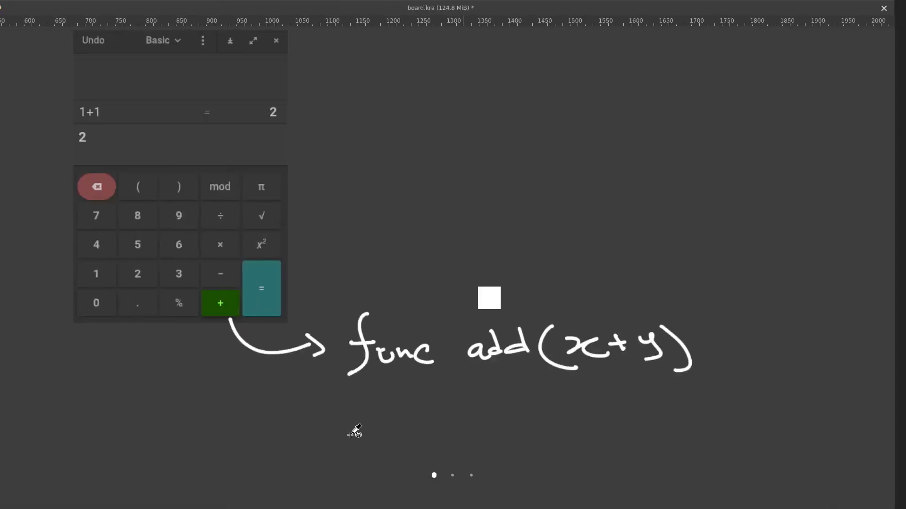
# Step: Switch to the board.kra drawing in Krita and erase the handwritten "func add(x+y)" note with its arrow
pyautogui.moveTo(431, 217); pyautogui.dragTo(463, 268, button='middle')
pyautogui.moveTo(478, 249)
pyautogui.keyDown('ctrl'); pyautogui.mouseDown(button='middle')
pyautogui.moveTo(429, 266)
pyautogui.moveTo(451, 267)
pyautogui.moveTo(423, 271)
pyautogui.moveTo(457, 261)
pyautogui.moveTo(402, 295)
pyautogui.mouseUp(button='middle'); pyautogui.keyUp('ctrl')
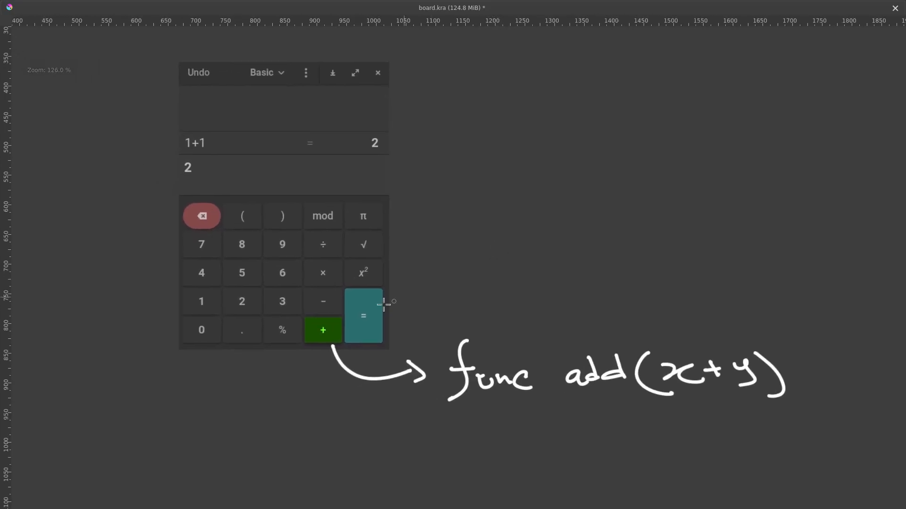
pyautogui.moveTo(402, 330); pyautogui.dragTo(382, 330, button='middle')
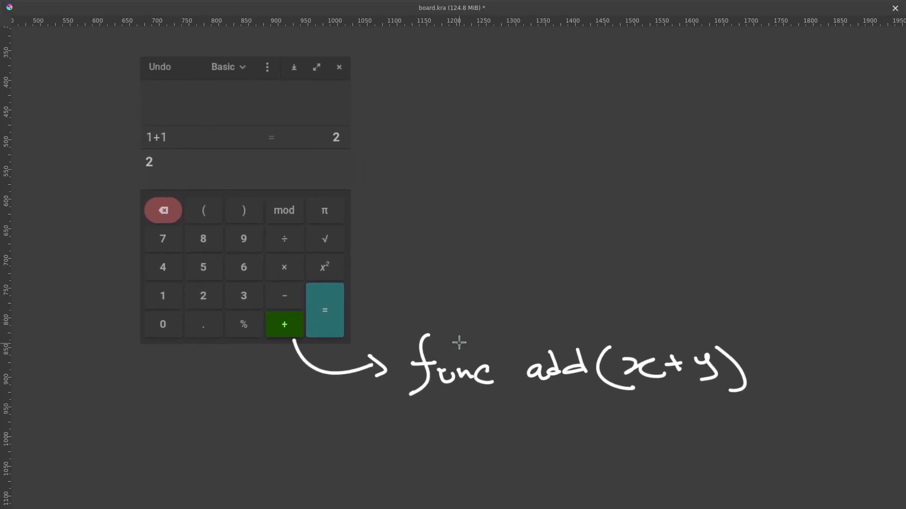
pyautogui.keyDown('shift'); pyautogui.moveTo(467, 334); pyautogui.dragTo(589, 335); pyautogui.keyUp('shift')
pyautogui.moveTo(743, 354)
pyautogui.mouseDown()
pyautogui.moveTo(446, 370)
pyautogui.moveTo(319, 362)
pyautogui.mouseUp()
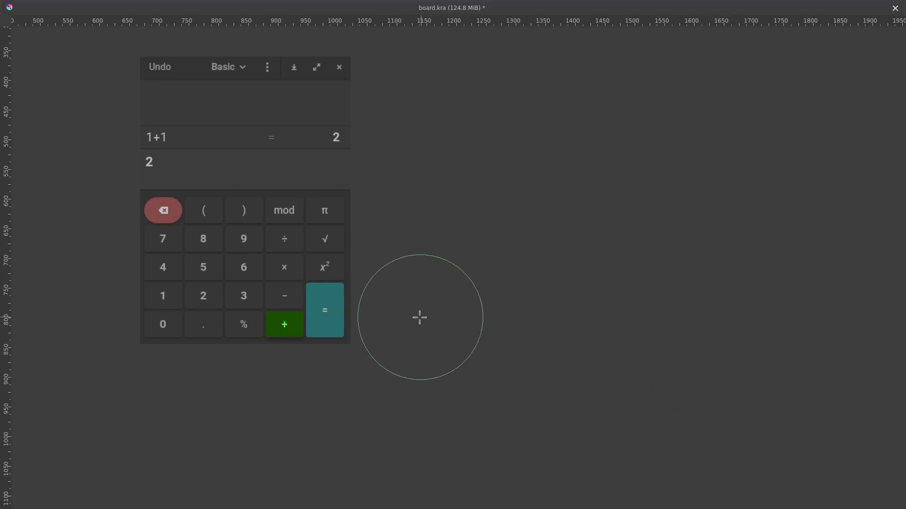
# Step: Draw a white circle around the green plus key of the calculator picture
pyautogui.moveTo(348, 325); pyautogui.dragTo(374, 330, button='middle')
pyautogui.moveTo(313, 189); pyautogui.dragTo(318, 189, button='middle')
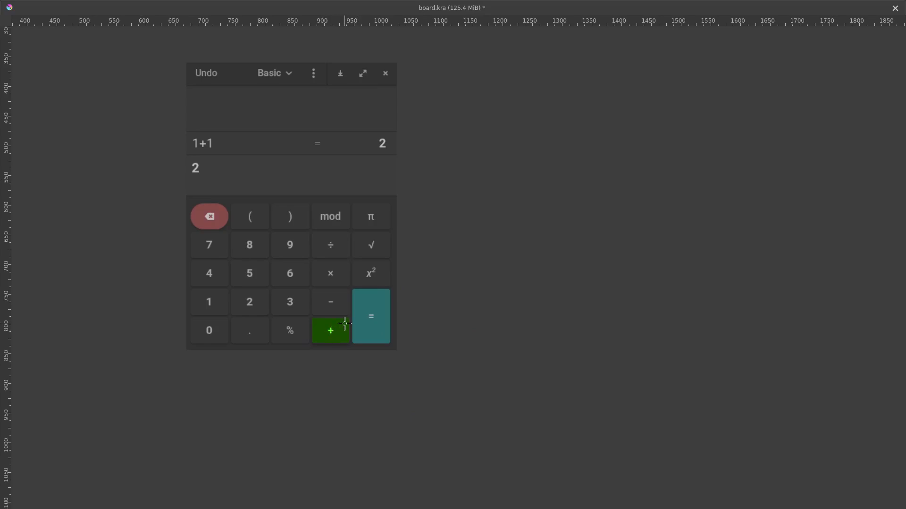
pyautogui.moveTo(348, 321)
pyautogui.mouseDown()
pyautogui.moveTo(321, 313)
pyautogui.moveTo(348, 343)
pyautogui.mouseUp()
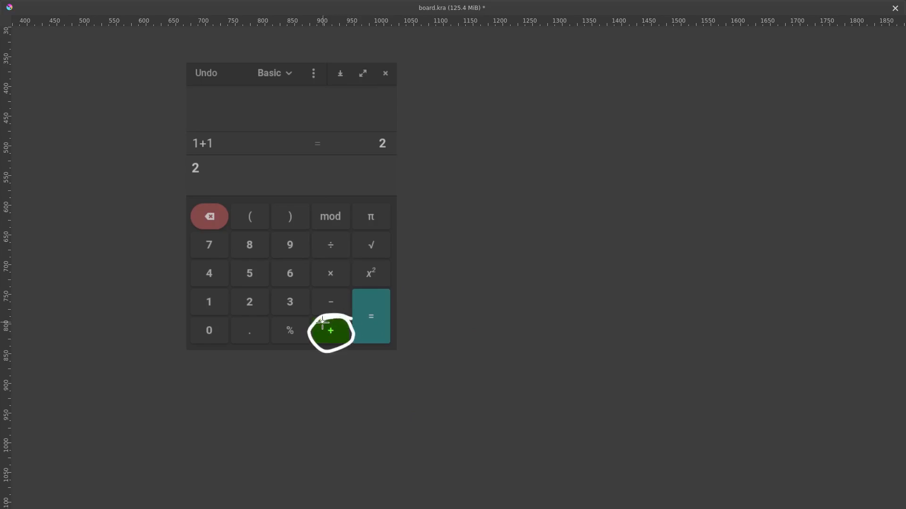
# Step: Remove the circle around the calculator's plus key and draw a white arrow from beneath the key
pyautogui.hotkey('ctrl', 'z')
pyautogui.moveTo(318, 353); pyautogui.dragTo(324, 334, button='middle')
pyautogui.moveTo(325, 336)
pyautogui.mouseDown()
pyautogui.moveTo(325, 366)
pyautogui.moveTo(350, 360)
pyautogui.moveTo(355, 379)
pyautogui.mouseUp()
pyautogui.moveTo(376, 364); pyautogui.dragTo(368, 355, button='middle')
pyautogui.moveTo(338, 318); pyautogui.dragTo(343, 341, button='middle')
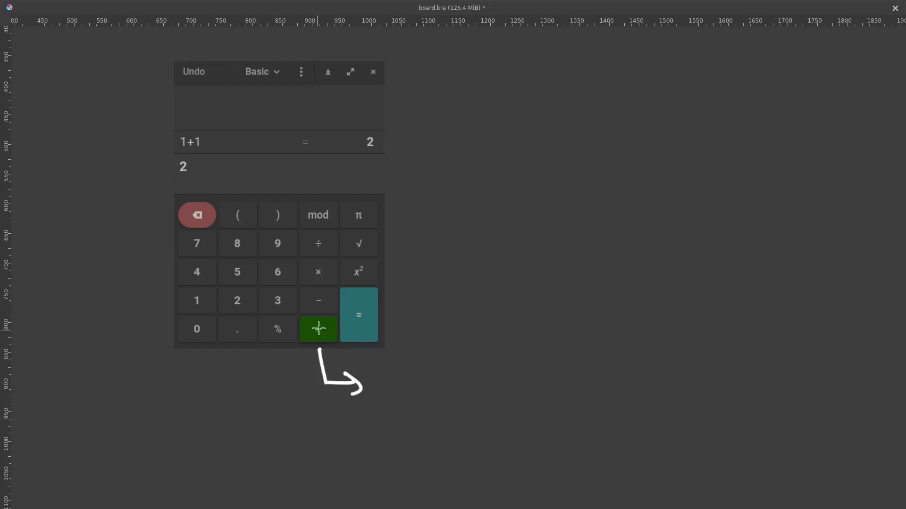
pyautogui.moveTo(374, 354); pyautogui.dragTo(404, 332, button='middle')
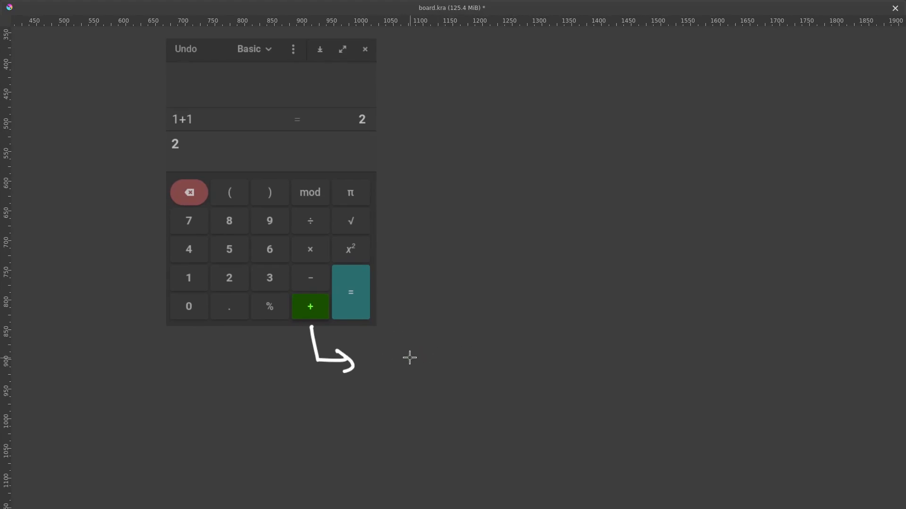
# Step: Handwrite "func add(x+y)" beside the arrow coming from the plus key
pyautogui.moveTo(403, 369)
pyautogui.mouseDown()
pyautogui.moveTo(410, 332)
pyautogui.moveTo(418, 368)
pyautogui.moveTo(437, 354)
pyautogui.moveTo(485, 368)
pyautogui.mouseUp()
pyautogui.hotkey('ctrl', 'z')
pyautogui.moveTo(522, 357); pyautogui.dragTo(451, 353, button='middle')
pyautogui.moveTo(457, 347)
pyautogui.mouseDown()
pyautogui.moveTo(441, 348)
pyautogui.moveTo(468, 356)
pyautogui.moveTo(491, 339)
pyautogui.moveTo(511, 342)
pyautogui.moveTo(509, 359)
pyautogui.mouseUp()
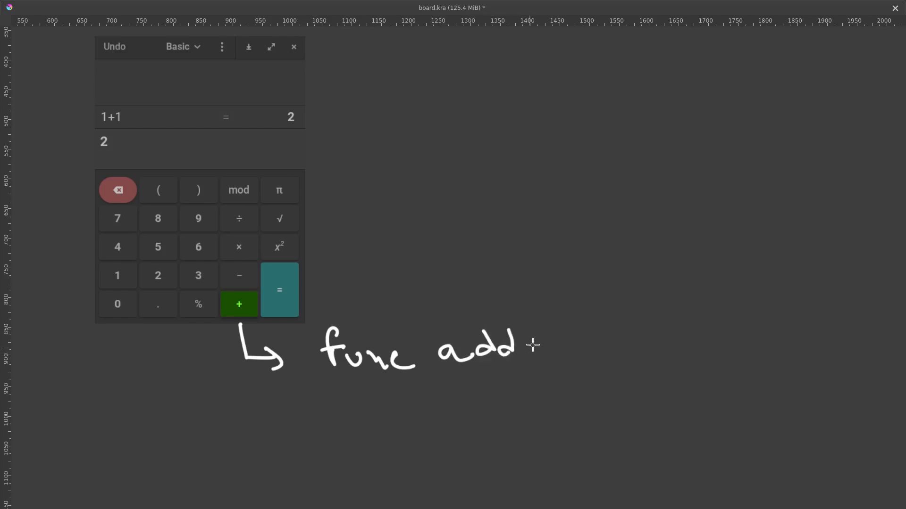
pyautogui.moveTo(536, 333); pyautogui.dragTo(505, 332, button='middle')
pyautogui.moveTo(507, 317)
pyautogui.mouseDown()
pyautogui.moveTo(518, 368)
pyautogui.moveTo(539, 371)
pyautogui.mouseUp()
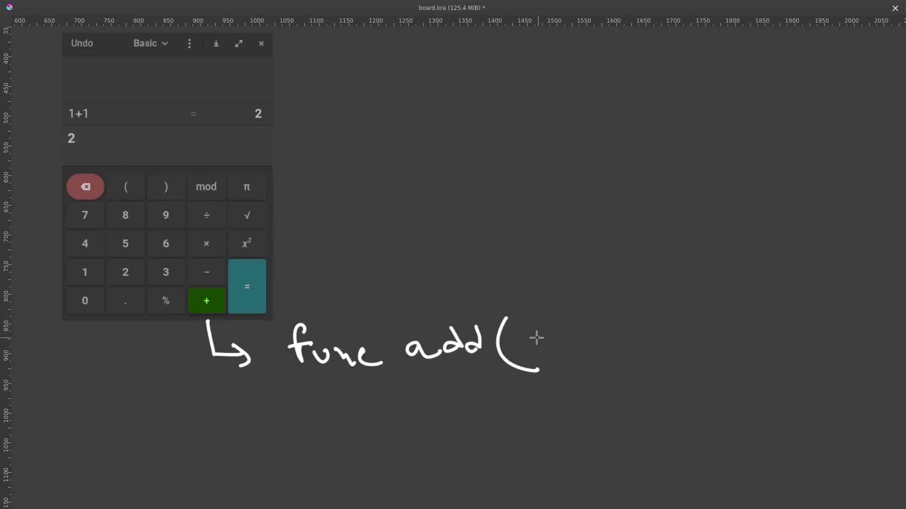
pyautogui.moveTo(528, 336); pyautogui.dragTo(513, 322, button='middle')
pyautogui.moveTo(514, 322)
pyautogui.mouseDown()
pyautogui.moveTo(514, 339)
pyautogui.moveTo(524, 329)
pyautogui.moveTo(583, 326)
pyautogui.moveTo(576, 337)
pyautogui.moveTo(604, 311)
pyautogui.moveTo(593, 341)
pyautogui.mouseUp()
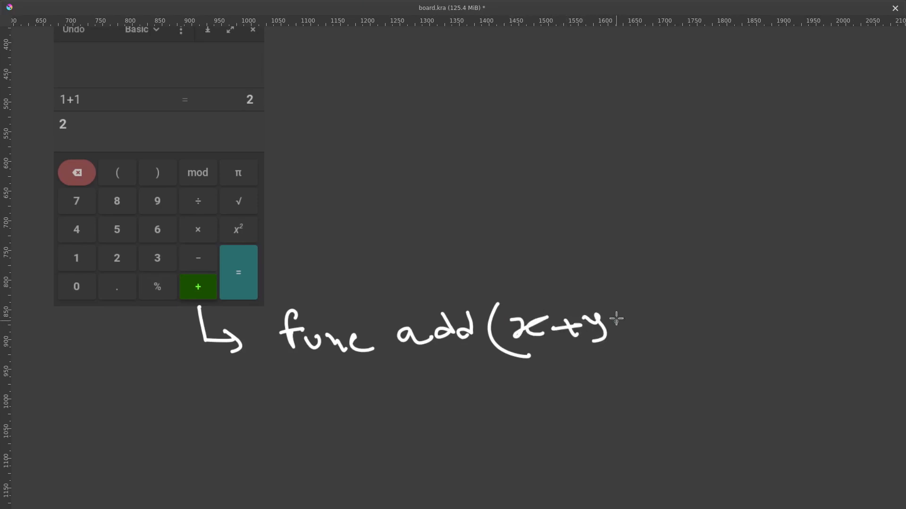
pyautogui.moveTo(610, 303); pyautogui.dragTo(625, 346)
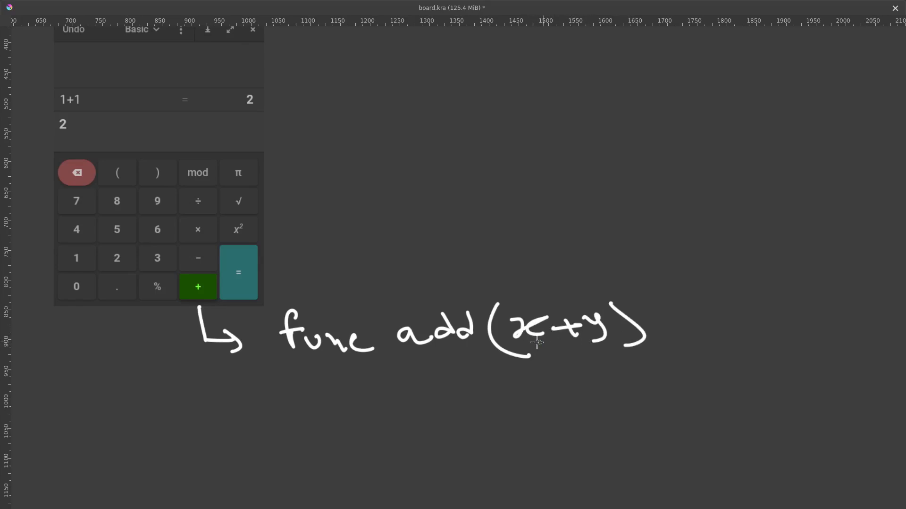
# Step: Handwrite "x=1, y=2" above the "func add(x+y)" note
pyautogui.moveTo(545, 321); pyautogui.dragTo(572, 338, button='middle')
pyautogui.moveTo(436, 258); pyautogui.dragTo(436, 272, button='middle')
pyautogui.moveTo(353, 287)
pyautogui.mouseDown()
pyautogui.moveTo(354, 302)
pyautogui.moveTo(377, 300)
pyautogui.mouseUp()
pyautogui.moveTo(392, 298); pyautogui.dragTo(457, 306)
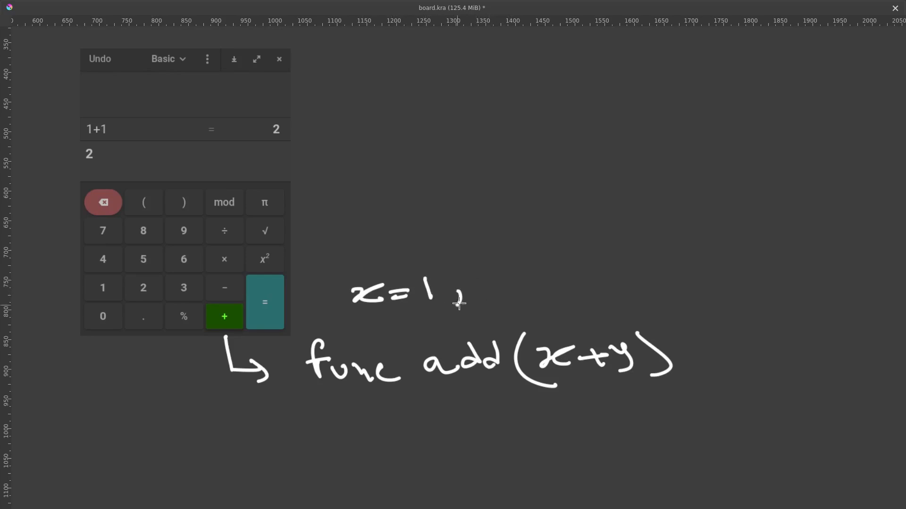
pyautogui.moveTo(483, 274)
pyautogui.mouseDown()
pyautogui.moveTo(486, 304)
pyautogui.moveTo(527, 280)
pyautogui.moveTo(530, 291)
pyautogui.moveTo(566, 292)
pyautogui.mouseUp()
pyautogui.moveTo(576, 315)
pyautogui.mouseDown(button='middle')
pyautogui.moveTo(602, 274)
pyautogui.moveTo(568, 301)
pyautogui.moveTo(483, 310)
pyautogui.moveTo(523, 292)
pyautogui.mouseUp(button='middle')
# Step: Erase the values 1 and 2 from the variable line, keeping "x= , y="
pyautogui.moveTo(475, 315); pyautogui.dragTo(482, 319, button='middle')
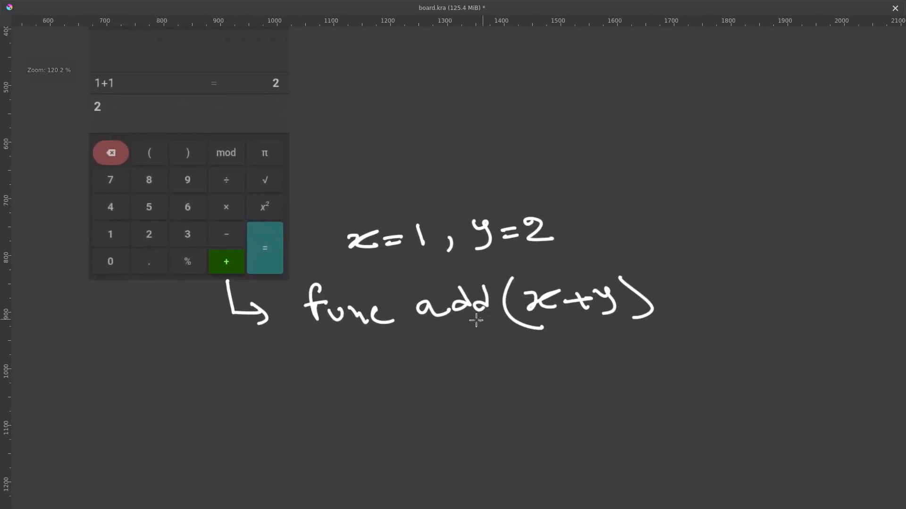
pyautogui.moveTo(428, 325); pyautogui.dragTo(482, 321)
pyautogui.moveTo(486, 292); pyautogui.dragTo(482, 315, button='middle')
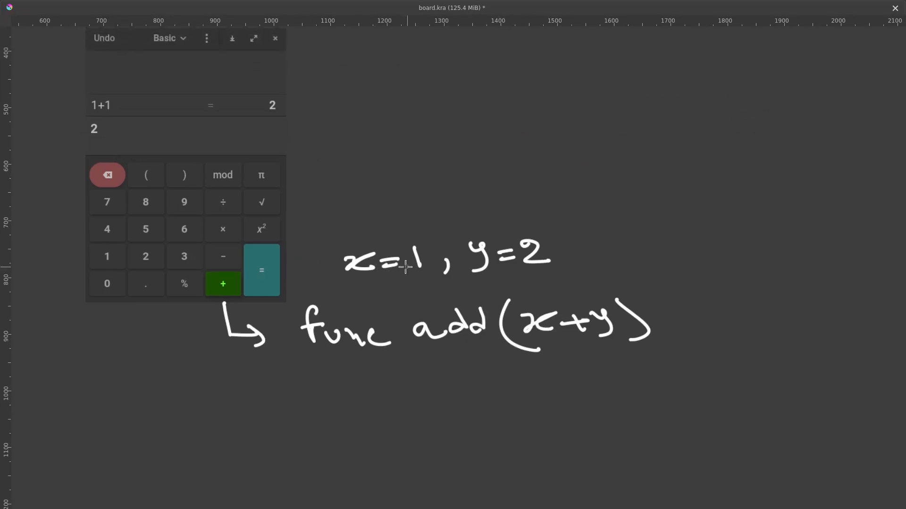
pyautogui.press('e')
pyautogui.moveTo(440, 247)
pyautogui.keyDown('shift'); pyautogui.mouseDown()
pyautogui.moveTo(393, 246)
pyautogui.moveTo(425, 246)
pyautogui.moveTo(420, 270)
pyautogui.mouseUp(); pyautogui.keyUp('shift')
pyautogui.moveTo(518, 236)
pyautogui.mouseDown()
pyautogui.moveTo(530, 238)
pyautogui.moveTo(537, 258)
pyautogui.mouseUp()
pyautogui.scroll(-2, 547, 284)
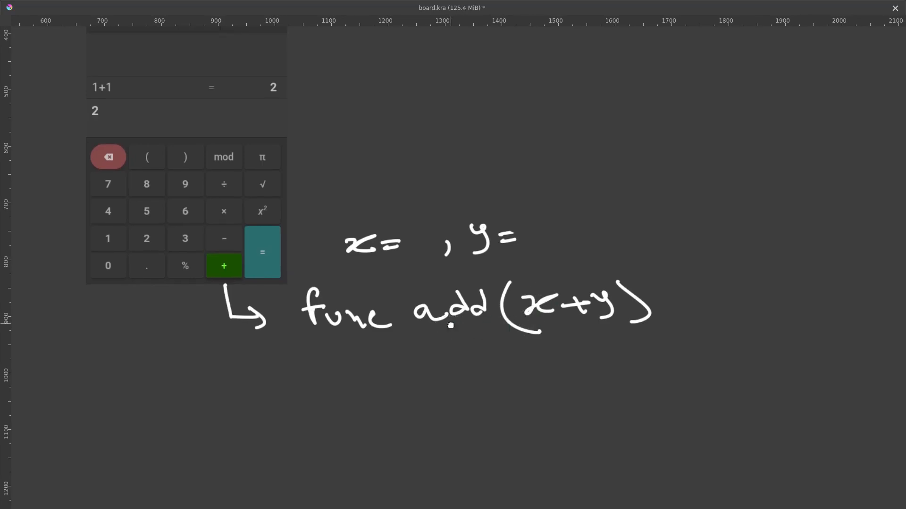
# Step: Handwrite the result "=0" below the "func add(x+y)" note
pyautogui.moveTo(449, 327); pyautogui.dragTo(439, 324, button='middle')
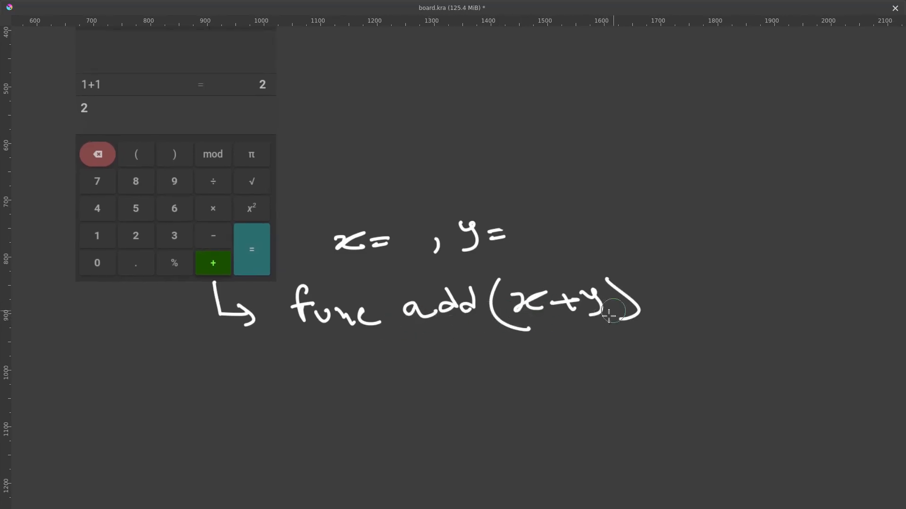
pyautogui.scroll(-1, 542, 318)
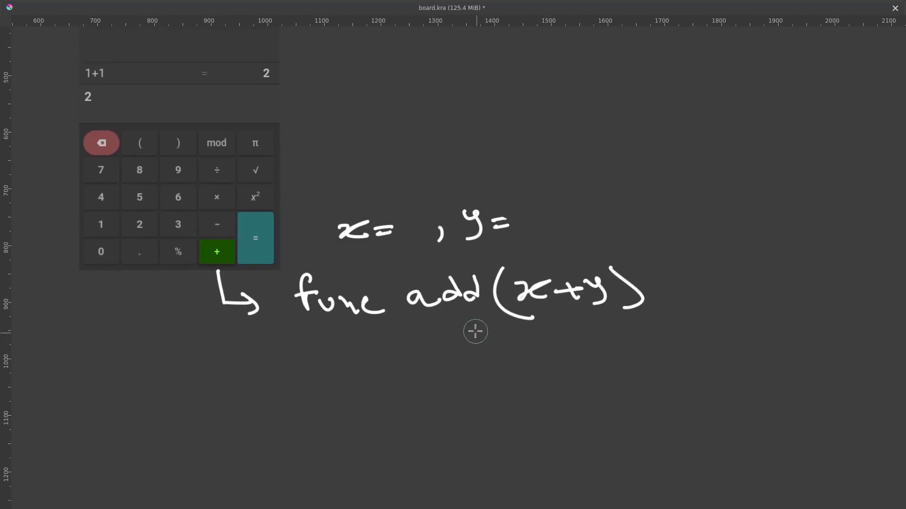
pyautogui.moveTo(392, 359)
pyautogui.mouseDown()
pyautogui.moveTo(416, 368)
pyautogui.moveTo(438, 355)
pyautogui.mouseUp()
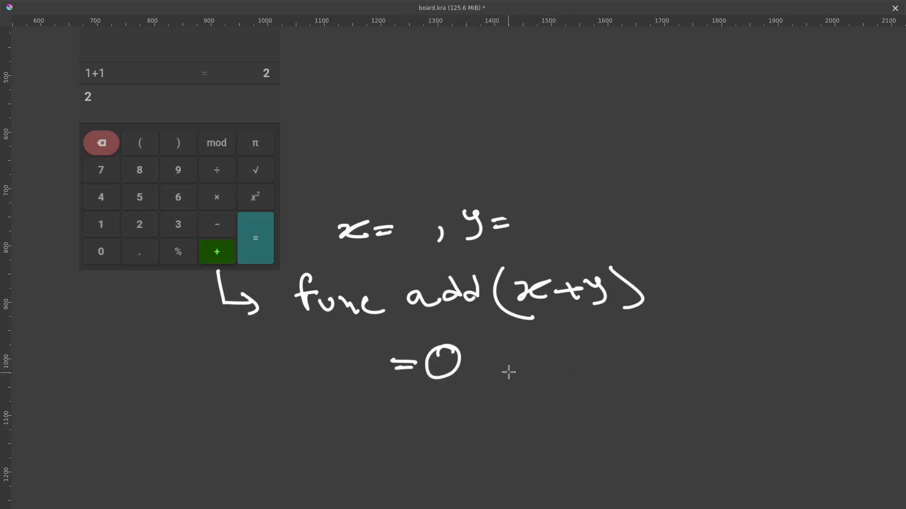
pyautogui.scroll(1, 463, 322)
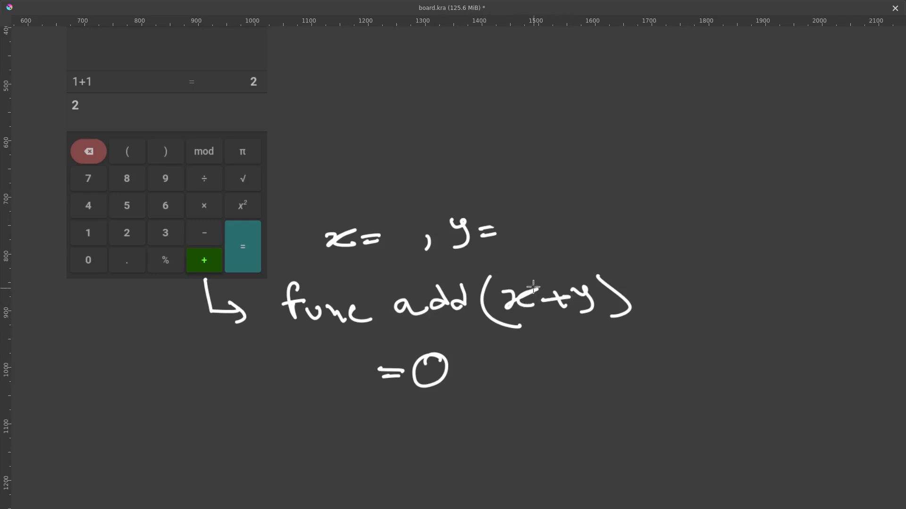
pyautogui.moveTo(530, 281)
pyautogui.mouseDown()
pyautogui.moveTo(545, 263)
pyautogui.moveTo(590, 263)
pyautogui.mouseUp()
pyautogui.hotkey('ctrl', 'z')
pyautogui.hotkey('ctrl', 'z')
# Step: Fill in the variable line with handwritten values so it reads "x=3, y=2"
pyautogui.moveTo(459, 322); pyautogui.dragTo(482, 323, button='middle')
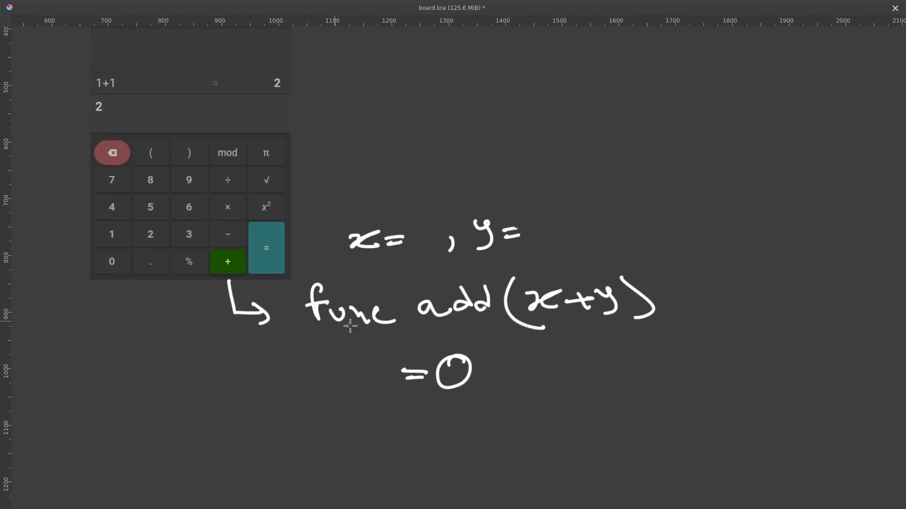
pyautogui.moveTo(428, 317); pyautogui.dragTo(432, 328, button='middle')
pyautogui.moveTo(410, 261); pyautogui.dragTo(424, 266, button='middle')
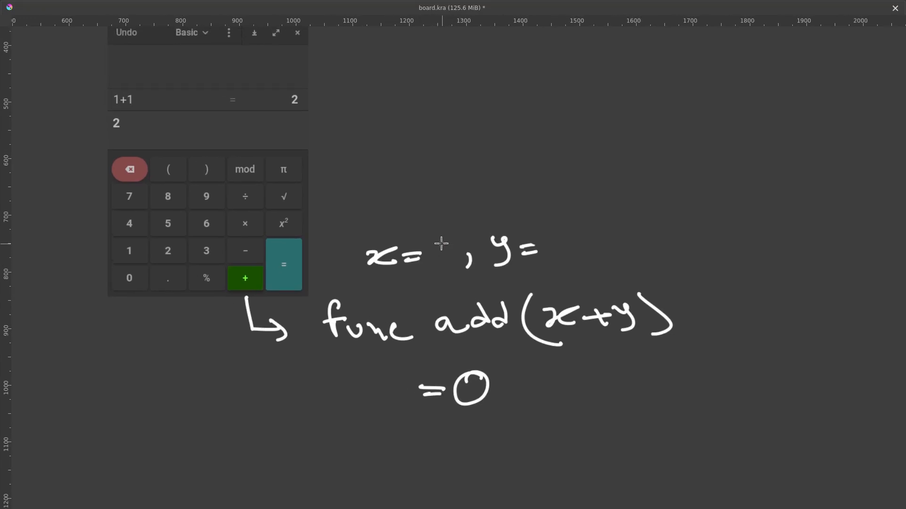
pyautogui.moveTo(430, 242); pyautogui.dragTo(429, 265)
pyautogui.moveTo(544, 238)
pyautogui.mouseDown()
pyautogui.moveTo(548, 254)
pyautogui.moveTo(582, 252)
pyautogui.mouseUp()
pyautogui.moveTo(584, 265); pyautogui.dragTo(550, 242, button='middle')
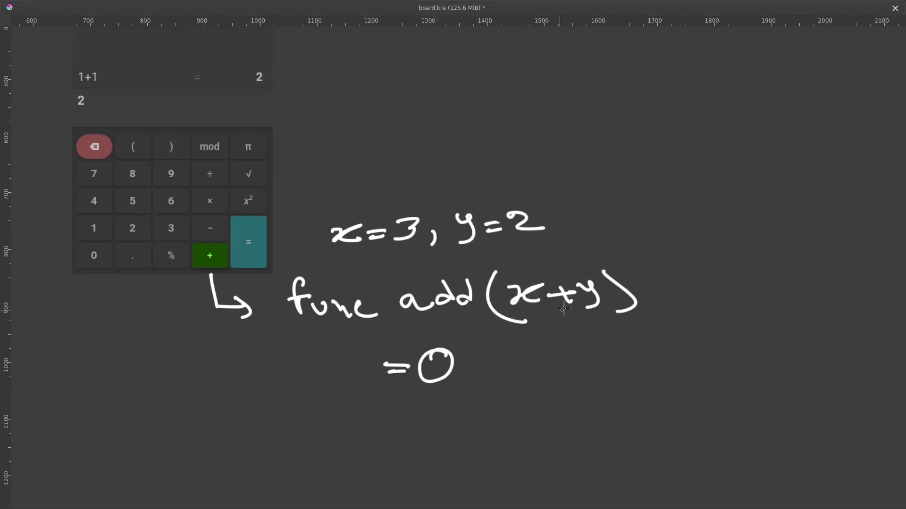
# Step: Erase the 0 in the result line and handwrite 5 after the equals sign
pyautogui.moveTo(500, 338); pyautogui.dragTo(501, 323, button='middle')
pyautogui.moveTo(442, 342); pyautogui.dragTo(422, 366)
pyautogui.moveTo(452, 345); pyautogui.dragTo(475, 359, button='middle')
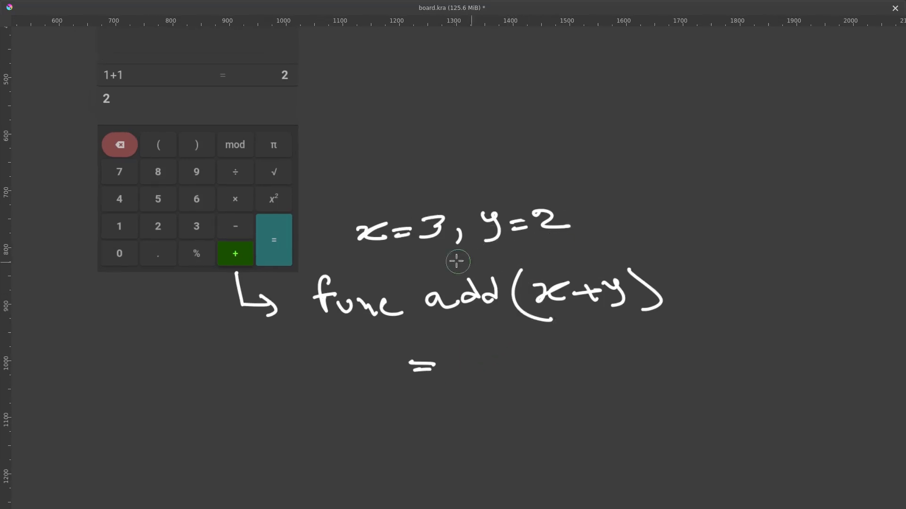
pyautogui.moveTo(445, 355); pyautogui.dragTo(482, 353)
pyautogui.moveTo(457, 356)
pyautogui.mouseDown()
pyautogui.moveTo(473, 364)
pyautogui.moveTo(458, 376)
pyautogui.mouseUp()
pyautogui.moveTo(540, 359)
pyautogui.mouseDown(button='middle')
pyautogui.moveTo(521, 333)
pyautogui.moveTo(483, 357)
pyautogui.moveTo(468, 383)
pyautogui.mouseUp(button='middle')
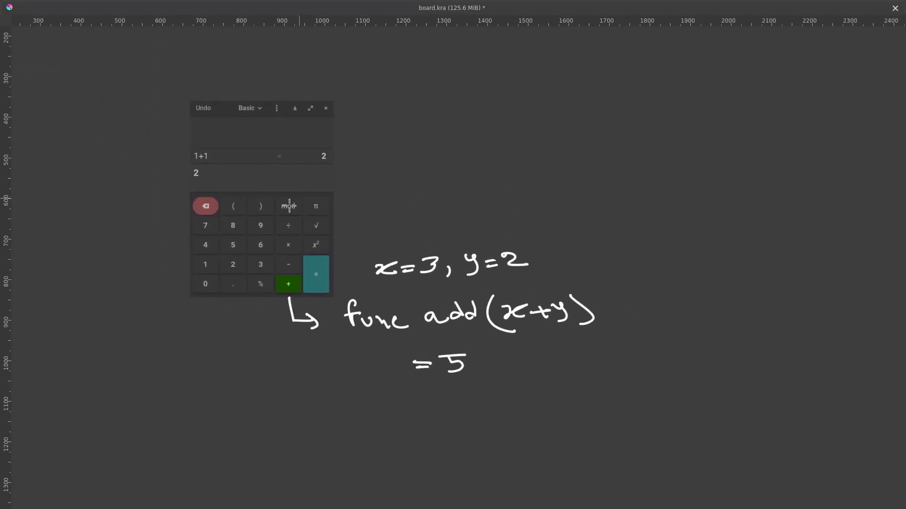
pyautogui.scroll(2, 381, 298)
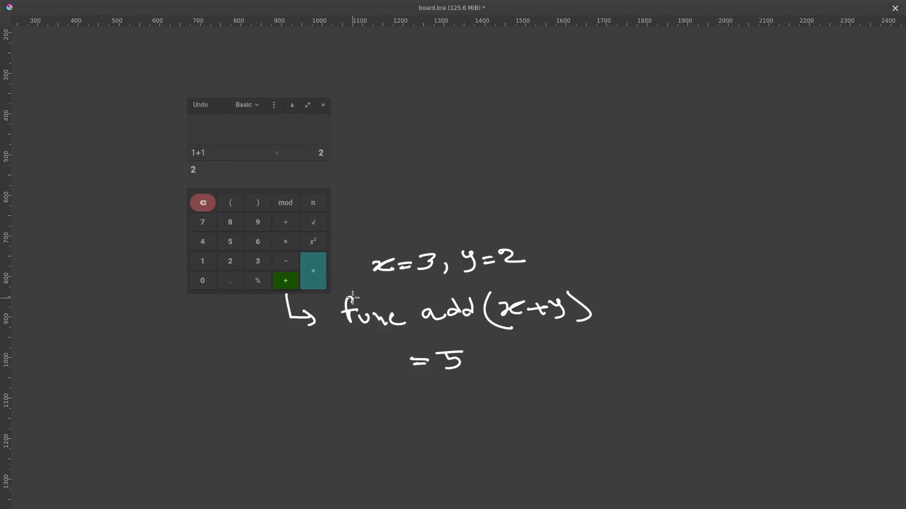
pyautogui.moveTo(417, 337); pyautogui.dragTo(469, 335)
pyautogui.hotkey('ctrl', 'z')
pyautogui.hotkey('ctrl', 'z')
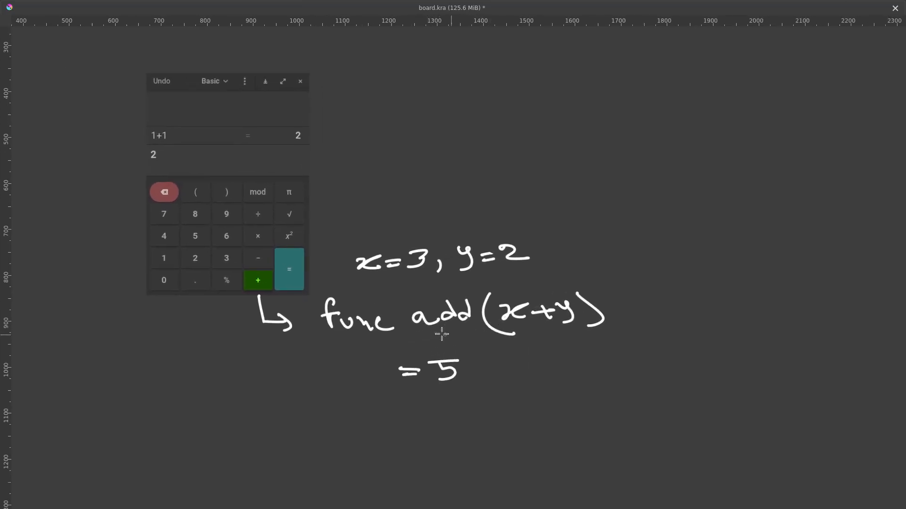
pyautogui.moveTo(495, 318); pyautogui.dragTo(472, 329, button='middle')
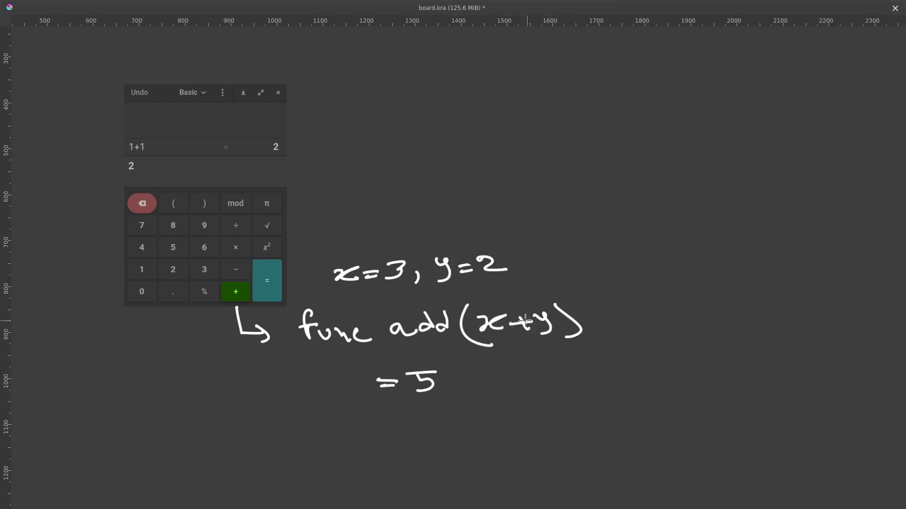
pyautogui.moveTo(526, 320); pyautogui.dragTo(533, 303, button='middle')
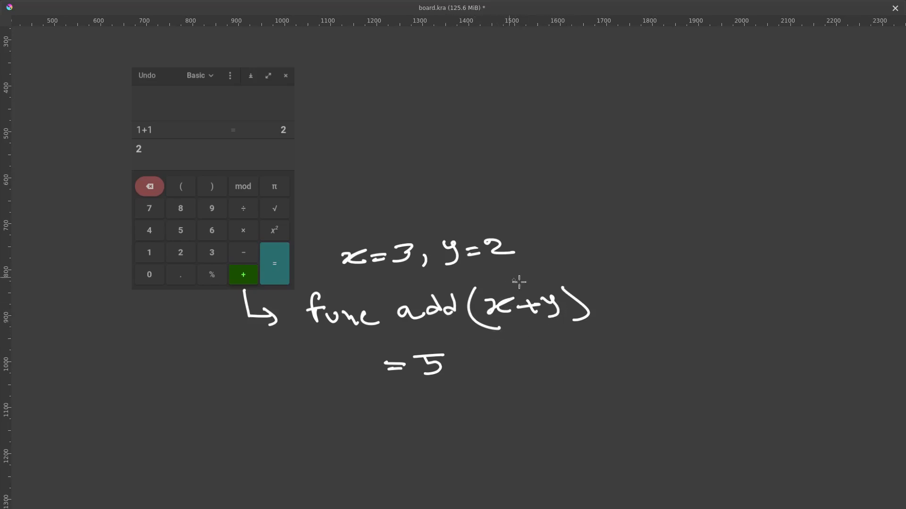
pyautogui.moveTo(509, 277); pyautogui.dragTo(489, 280, button='middle')
pyautogui.moveTo(537, 293)
pyautogui.mouseDown()
pyautogui.moveTo(512, 288)
pyautogui.moveTo(455, 309)
pyautogui.moveTo(533, 320)
pyautogui.moveTo(523, 285)
pyautogui.moveTo(467, 290)
pyautogui.moveTo(484, 325)
pyautogui.moveTo(553, 305)
pyautogui.moveTo(477, 289)
pyautogui.moveTo(502, 331)
pyautogui.moveTo(550, 316)
pyautogui.moveTo(541, 327)
pyautogui.mouseUp()
pyautogui.hotkey('ctrl', 'z')
pyautogui.hotkey('ctrl', 'z')
pyautogui.hotkey('ctrl', 'shift', 'z')
pyautogui.moveTo(499, 334)
pyautogui.mouseDown(button='middle')
pyautogui.moveTo(487, 332)
pyautogui.moveTo(500, 319)
pyautogui.mouseUp(button='middle')
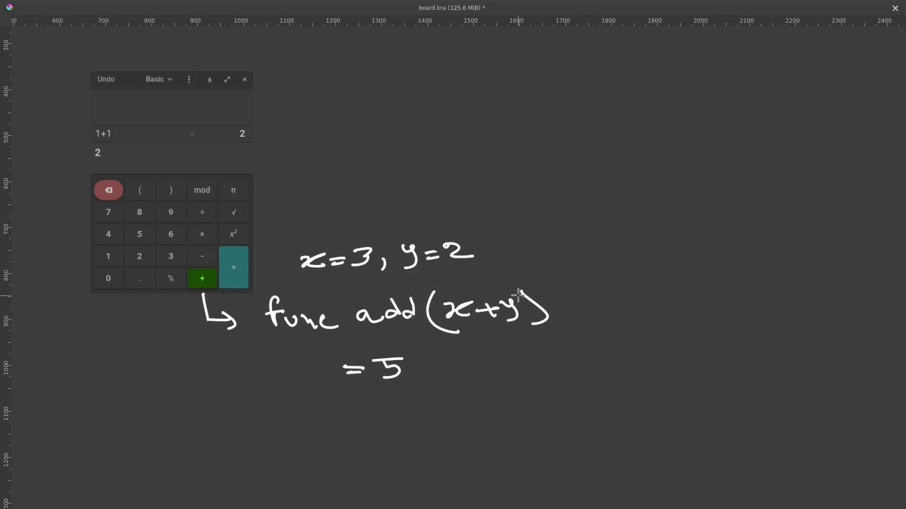
# Step: Draw a curved arrow from the (x+y) part of the function and handwrite "algo" at its tip
pyautogui.moveTo(515, 294)
pyautogui.mouseDown()
pyautogui.moveTo(566, 274)
pyautogui.moveTo(553, 284)
pyautogui.mouseUp()
pyautogui.moveTo(566, 296); pyautogui.dragTo(522, 316, button='middle')
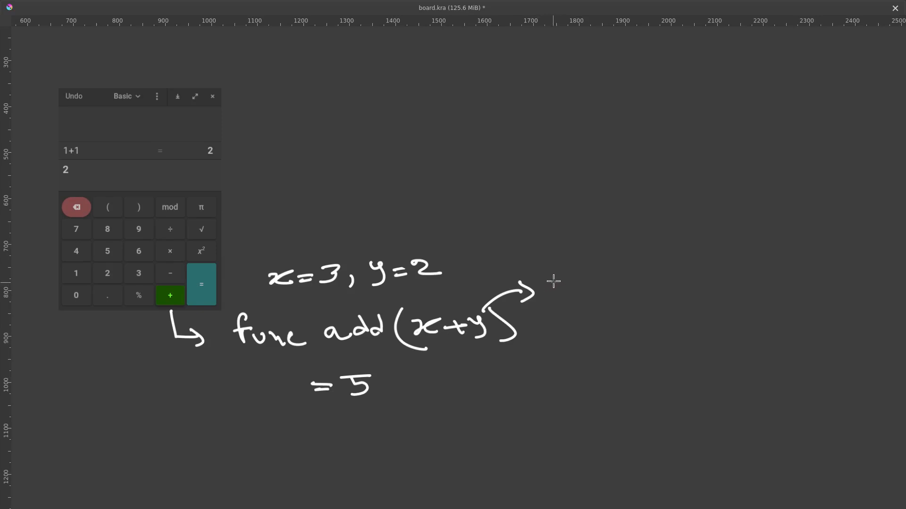
pyautogui.moveTo(555, 282)
pyautogui.mouseDown()
pyautogui.moveTo(566, 294)
pyautogui.moveTo(577, 282)
pyautogui.moveTo(585, 293)
pyautogui.mouseUp()
pyautogui.moveTo(562, 320); pyautogui.dragTo(588, 305, button='middle')
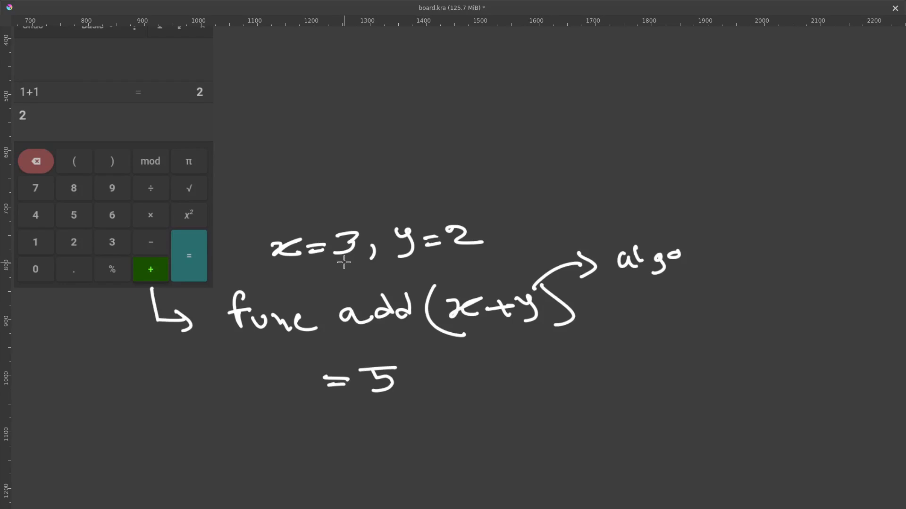
# Step: Draw arrows from the values 3 and 2 into x and y, and underline the result 5 and "func add"
pyautogui.moveTo(343, 262)
pyautogui.mouseDown()
pyautogui.moveTo(451, 279)
pyautogui.moveTo(460, 284)
pyautogui.moveTo(454, 290)
pyautogui.mouseUp()
pyautogui.moveTo(469, 255)
pyautogui.mouseDown()
pyautogui.moveTo(501, 265)
pyautogui.moveTo(518, 289)
pyautogui.moveTo(501, 287)
pyautogui.mouseUp()
pyautogui.moveTo(516, 317); pyautogui.dragTo(524, 313, button='middle')
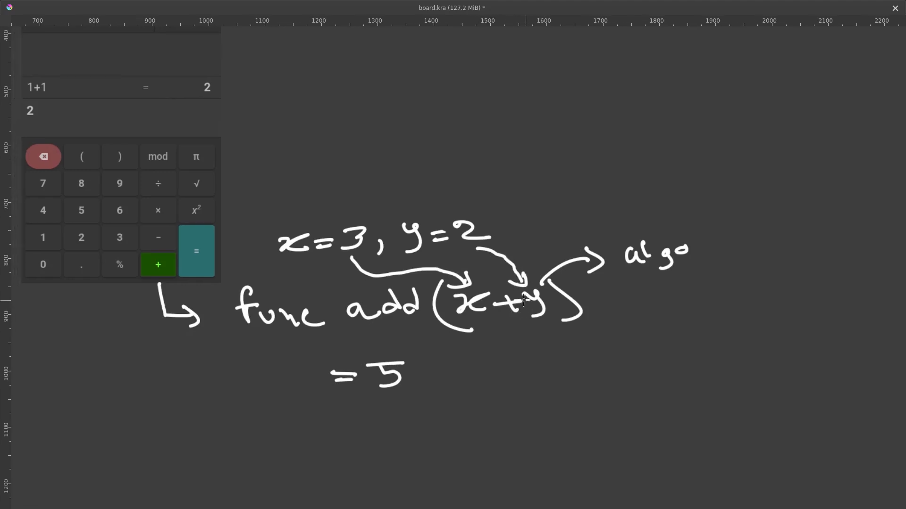
pyautogui.moveTo(365, 397)
pyautogui.mouseDown()
pyautogui.moveTo(423, 395)
pyautogui.moveTo(424, 404)
pyautogui.mouseUp()
pyautogui.moveTo(401, 355); pyautogui.dragTo(422, 364, button='middle')
pyautogui.moveTo(264, 347); pyautogui.dragTo(444, 339)
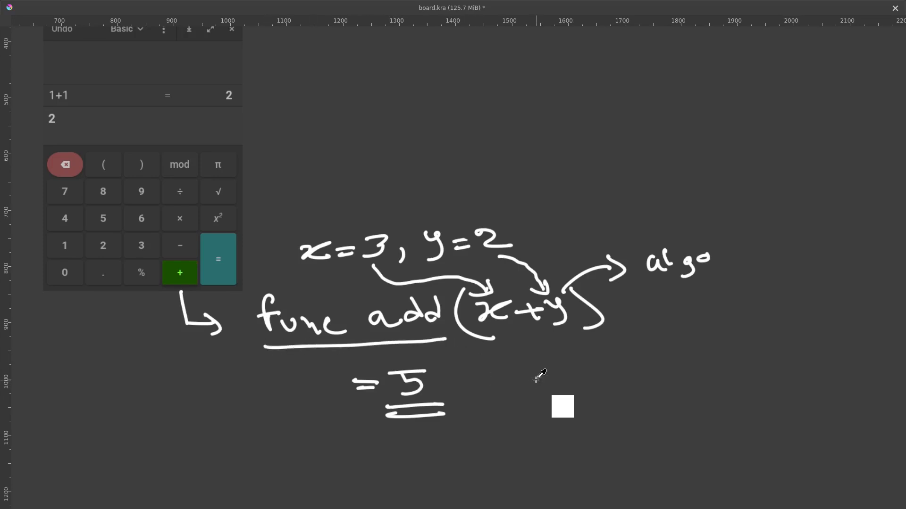
# Step: Undo the underlines, the value arrows and the "algo" note with its arrow
pyautogui.hotkey('ctrl', 'z')
pyautogui.hotkey('ctrl', 'z')
pyautogui.hotkey('ctrl', 'z')
pyautogui.hotkey('ctrl', 'z')
pyautogui.hotkey('ctrl', 'z')
pyautogui.hotkey('ctrl', 'z')
pyautogui.hotkey('ctrl', 'z')
pyautogui.hotkey('ctrl', 'z')
pyautogui.hotkey('ctrl', 'z')
pyautogui.hotkey('ctrl', 'z')
pyautogui.hotkey('ctrl', 'z')
pyautogui.hotkey('ctrl', 'z')
pyautogui.hotkey('ctrl', 'z')
pyautogui.hotkey('ctrl', 'z')
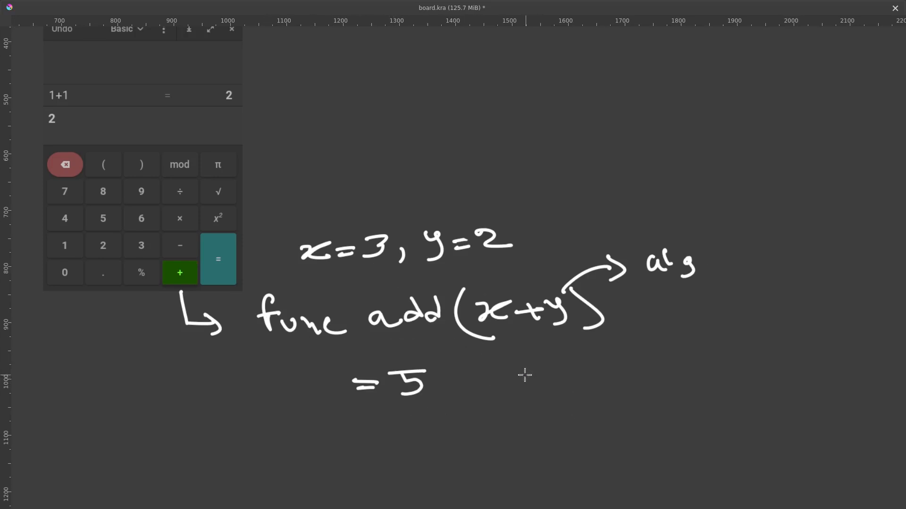
pyautogui.moveTo(499, 360); pyautogui.dragTo(519, 355, button='middle')
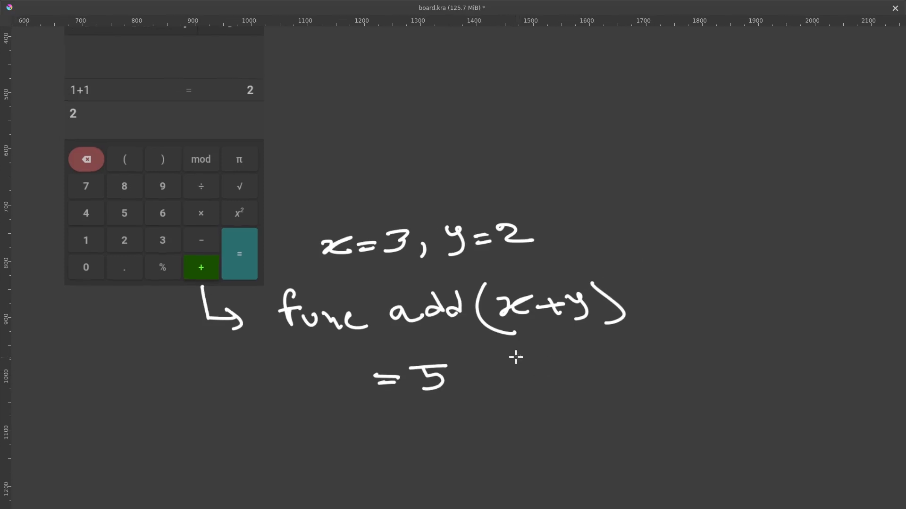
# Step: Replace the handwritten y value with 5 in the variable line
pyautogui.moveTo(457, 257); pyautogui.dragTo(441, 273, button='middle')
pyautogui.moveTo(494, 242)
pyautogui.mouseDown()
pyautogui.moveTo(518, 256)
pyautogui.moveTo(509, 240)
pyautogui.mouseUp()
pyautogui.moveTo(491, 243)
pyautogui.mouseDown()
pyautogui.moveTo(503, 253)
pyautogui.moveTo(491, 264)
pyautogui.mouseUp()
pyautogui.moveTo(532, 283); pyautogui.dragTo(541, 253, button='middle')
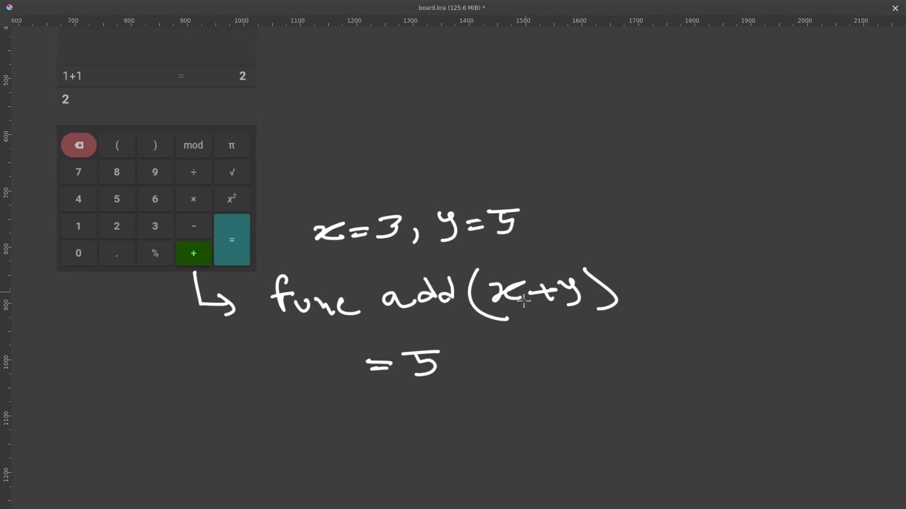
# Step: Replace the handwritten result below the function with 8
pyautogui.scroll(-1, 551, 323)
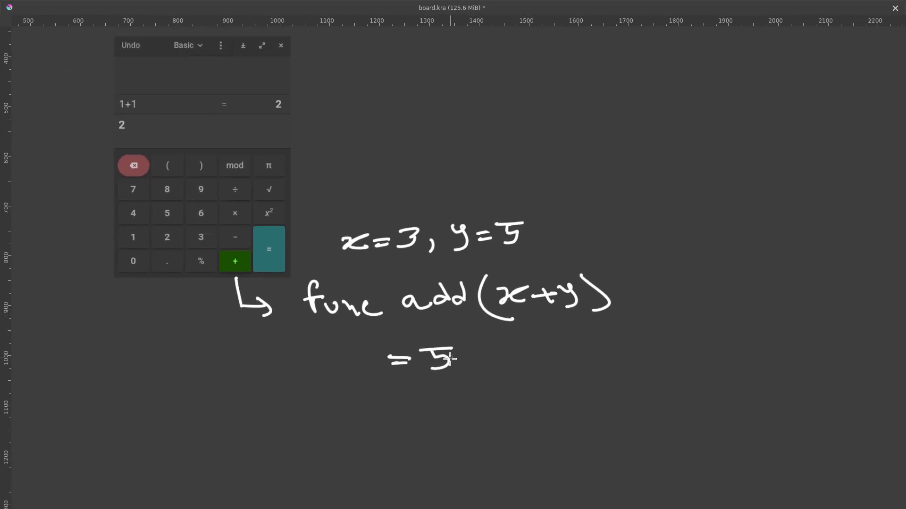
pyautogui.moveTo(446, 354)
pyautogui.mouseDown()
pyautogui.moveTo(426, 347)
pyautogui.moveTo(446, 370)
pyautogui.moveTo(427, 350)
pyautogui.mouseUp()
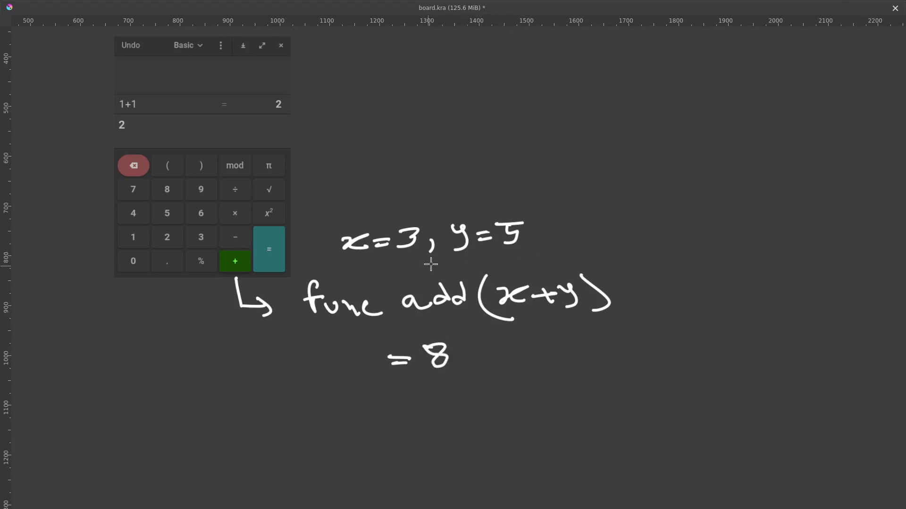
pyautogui.moveTo(457, 364); pyautogui.dragTo(435, 351, button='middle')
# Step: Draw a long curved arrow from beneath the word "func" down to the empty area below the result
pyautogui.moveTo(493, 321); pyautogui.dragTo(412, 318, button='middle')
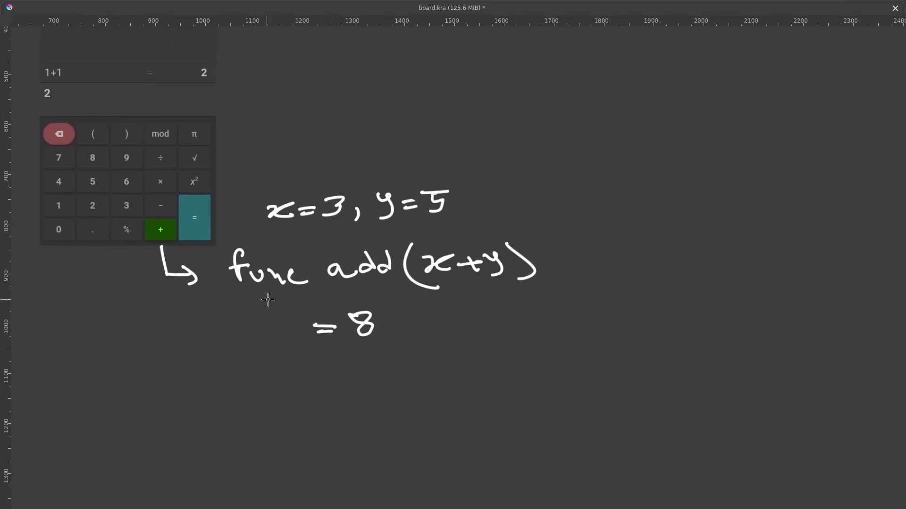
pyautogui.moveTo(260, 307); pyautogui.dragTo(345, 408)
pyautogui.moveTo(418, 370)
pyautogui.mouseDown(button='middle')
pyautogui.moveTo(440, 376)
pyautogui.moveTo(460, 356)
pyautogui.mouseUp(button='middle')
pyautogui.hotkey('ctrl', 'z')
pyautogui.moveTo(407, 361); pyautogui.dragTo(415, 411)
pyautogui.moveTo(465, 390); pyautogui.dragTo(456, 374, button='middle')
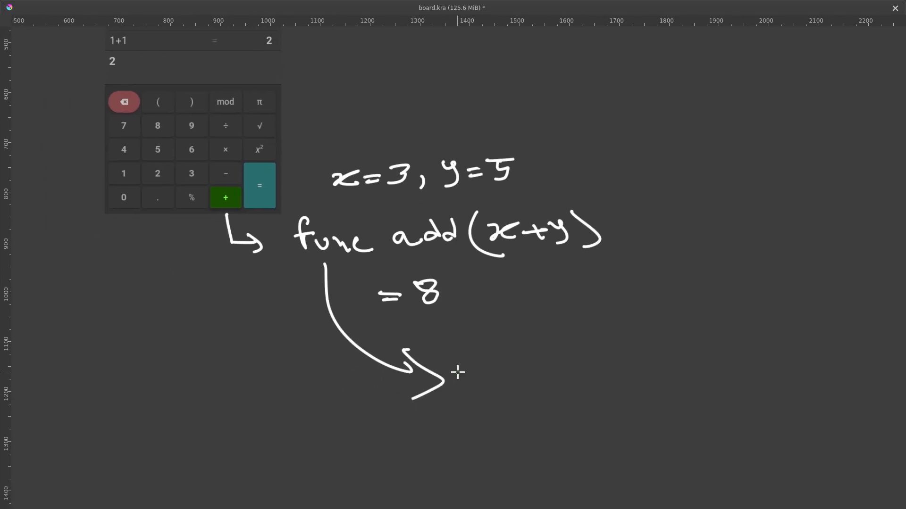
# Step: Write a circled 1 with the note "no value" at the curved arrow's tip and a circled 2 beneath it
pyautogui.moveTo(460, 359)
pyautogui.mouseDown()
pyautogui.moveTo(467, 377)
pyautogui.moveTo(485, 372)
pyautogui.moveTo(463, 354)
pyautogui.moveTo(528, 369)
pyautogui.mouseUp()
pyautogui.click(509, 352)
pyautogui.moveTo(518, 364)
pyautogui.mouseDown()
pyautogui.moveTo(540, 360)
pyautogui.moveTo(520, 361)
pyautogui.moveTo(530, 373)
pyautogui.moveTo(539, 360)
pyautogui.moveTo(574, 354)
pyautogui.moveTo(595, 367)
pyautogui.mouseUp()
pyautogui.hotkey('ctrl', 'z')
pyautogui.hotkey('ctrl', 'z')
pyautogui.hotkey('ctrl', 'z')
pyautogui.hotkey('ctrl', 'z')
pyautogui.moveTo(601, 363); pyautogui.dragTo(649, 357)
pyautogui.moveTo(612, 360); pyautogui.dragTo(619, 332, button='middle')
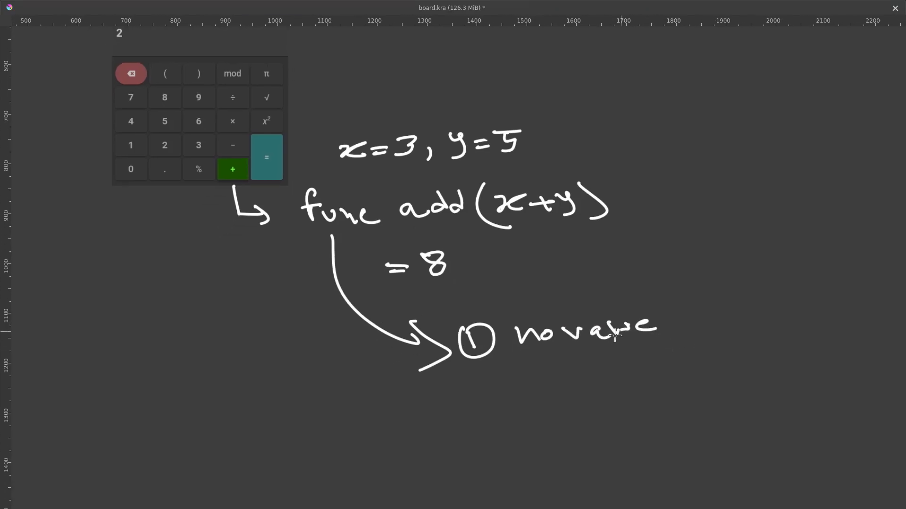
pyautogui.moveTo(490, 373)
pyautogui.mouseDown()
pyautogui.moveTo(511, 386)
pyautogui.moveTo(503, 363)
pyautogui.mouseUp()
pyautogui.moveTo(561, 373); pyautogui.dragTo(540, 362, button='middle')
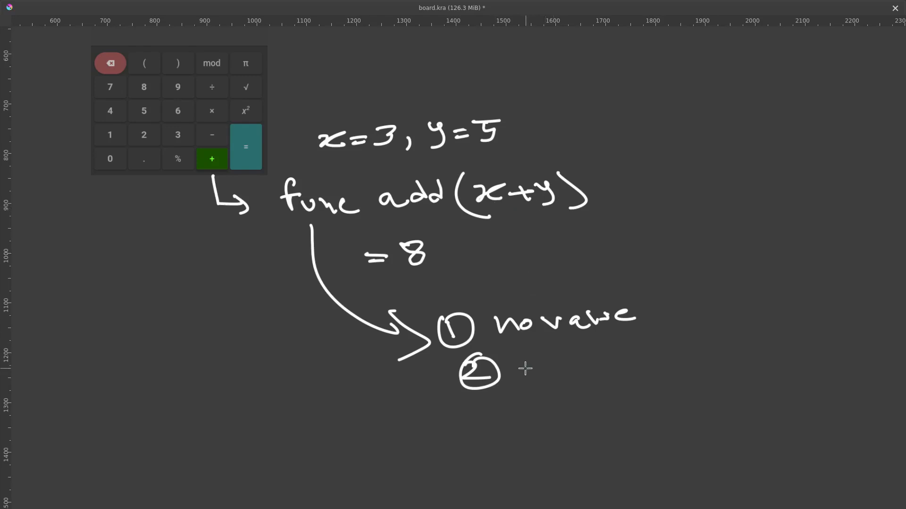
# Step: Underline x and y in the variable line for emphasis and undo the underlines
pyautogui.scroll(1, 526, 302)
pyautogui.moveTo(320, 170); pyautogui.dragTo(354, 171)
pyautogui.moveTo(420, 168); pyautogui.dragTo(453, 167)
pyautogui.hotkey('ctrl', 'z')
pyautogui.hotkey('ctrl', 'z')
pyautogui.moveTo(325, 171); pyautogui.dragTo(342, 171)
pyautogui.moveTo(428, 170); pyautogui.dragTo(452, 171)
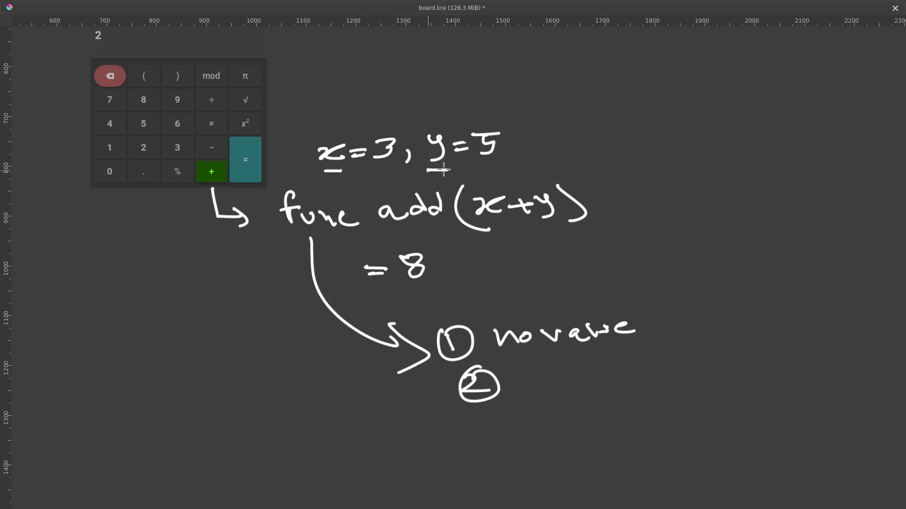
pyautogui.hotkey('ctrl', 'z')
pyautogui.hotkey('ctrl', 'z')
# Step: Write "need data" beside the circled 2 and add a circled 3 below it
pyautogui.moveTo(509, 340); pyautogui.dragTo(505, 328, button='middle')
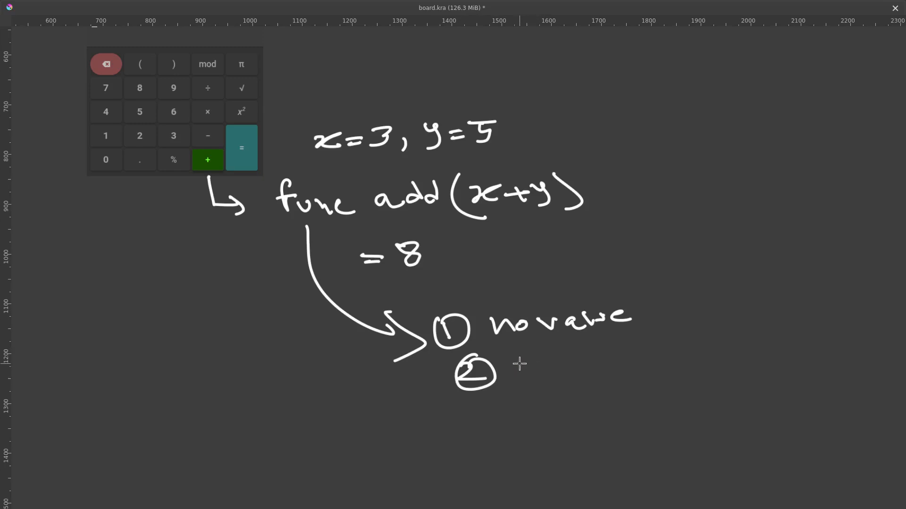
pyautogui.moveTo(512, 367)
pyautogui.mouseDown()
pyautogui.moveTo(543, 378)
pyautogui.moveTo(592, 366)
pyautogui.moveTo(602, 372)
pyautogui.mouseUp()
pyautogui.moveTo(659, 354)
pyautogui.mouseDown()
pyautogui.moveTo(653, 364)
pyautogui.moveTo(690, 367)
pyautogui.mouseUp()
pyautogui.moveTo(694, 348)
pyautogui.mouseDown()
pyautogui.moveTo(700, 365)
pyautogui.moveTo(711, 352)
pyautogui.mouseUp()
pyautogui.moveTo(722, 354); pyautogui.dragTo(732, 366)
pyautogui.moveTo(667, 350); pyautogui.dragTo(652, 335, button='middle')
pyautogui.moveTo(497, 347); pyautogui.dragTo(506, 332, button='middle')
pyautogui.moveTo(468, 383)
pyautogui.mouseDown()
pyautogui.moveTo(471, 402)
pyautogui.moveTo(492, 388)
pyautogui.moveTo(475, 375)
pyautogui.mouseUp()
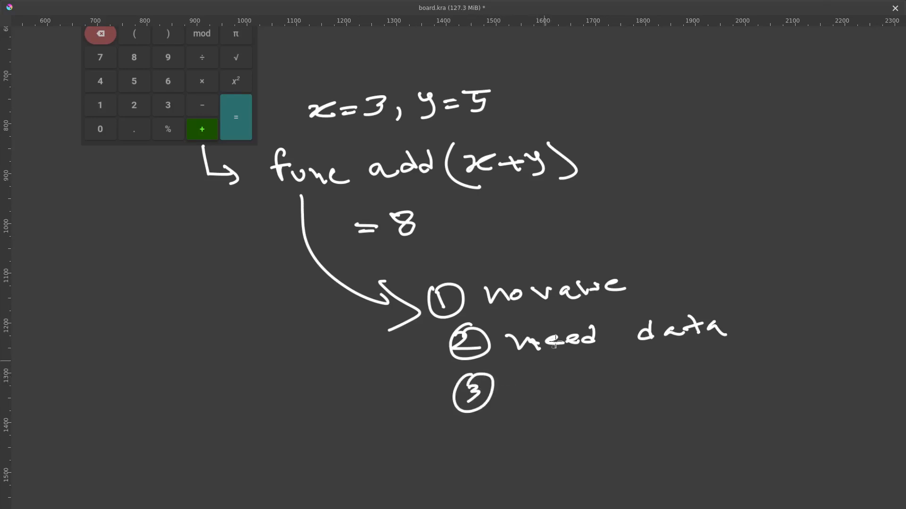
# Step: Underline "no value", "need data" and the result 8 for emphasis, and undo these underlines
pyautogui.moveTo(536, 310); pyautogui.dragTo(641, 293)
pyautogui.hotkey('ctrl', 'z')
pyautogui.moveTo(567, 358); pyautogui.dragTo(694, 347)
pyautogui.hotkey('ctrl', 'z')
pyautogui.moveTo(390, 246)
pyautogui.mouseDown()
pyautogui.moveTo(438, 241)
pyautogui.moveTo(437, 249)
pyautogui.mouseUp()
pyautogui.hotkey('ctrl', 'z')
pyautogui.hotkey('ctrl', 'z')
# Step: Replace the handwritten x value with 5 and the result below the function with 10
pyautogui.moveTo(431, 204); pyautogui.dragTo(457, 243, button='middle')
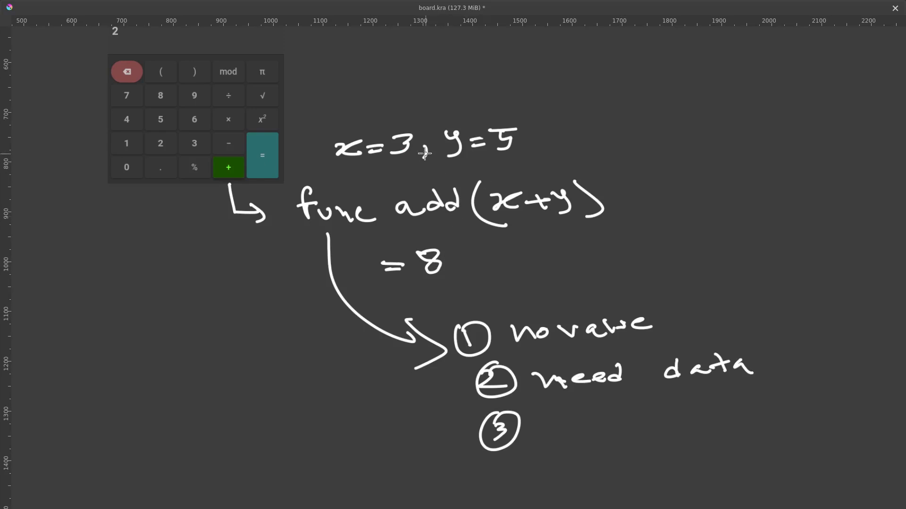
pyautogui.moveTo(394, 137); pyautogui.dragTo(426, 134)
pyautogui.moveTo(413, 135)
pyautogui.mouseDown()
pyautogui.moveTo(402, 132)
pyautogui.moveTo(403, 140)
pyautogui.moveTo(419, 133)
pyautogui.moveTo(396, 166)
pyautogui.mouseUp()
pyautogui.press('e')
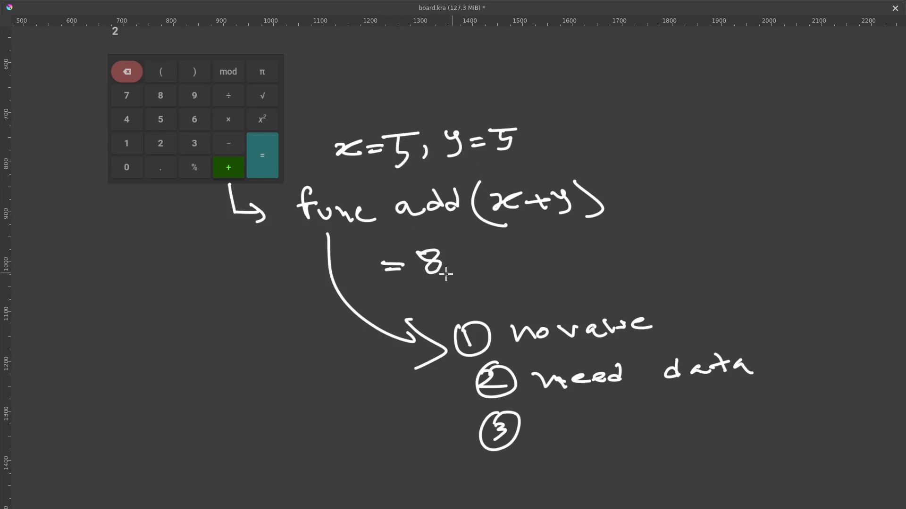
pyautogui.press('e')
pyautogui.moveTo(441, 252)
pyautogui.mouseDown()
pyautogui.moveTo(424, 257)
pyautogui.moveTo(427, 279)
pyautogui.moveTo(447, 254)
pyautogui.mouseUp()
pyautogui.press('e')
pyautogui.scroll(-1, 498, 273)
pyautogui.hscroll(1, 499, 274)
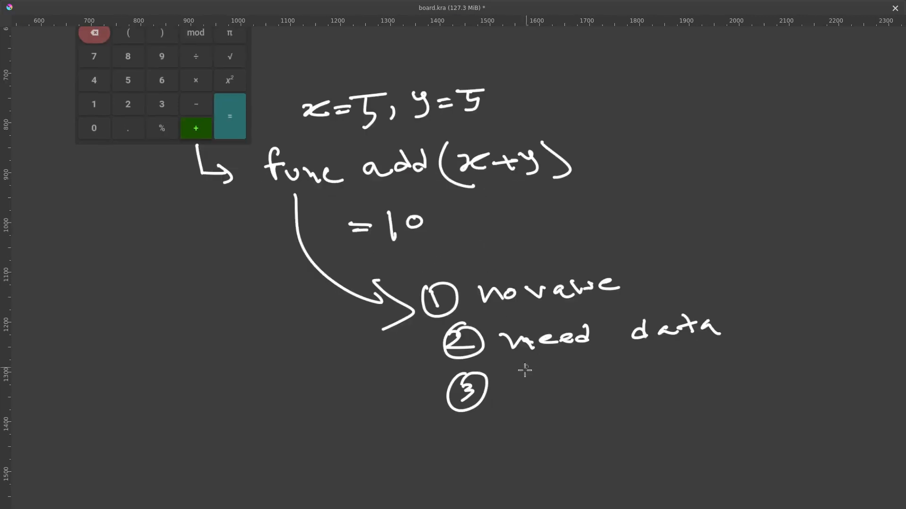
# Step: Write "varies" beside the circled 3 and underline "value" in the first note
pyautogui.moveTo(511, 377); pyautogui.dragTo(635, 387)
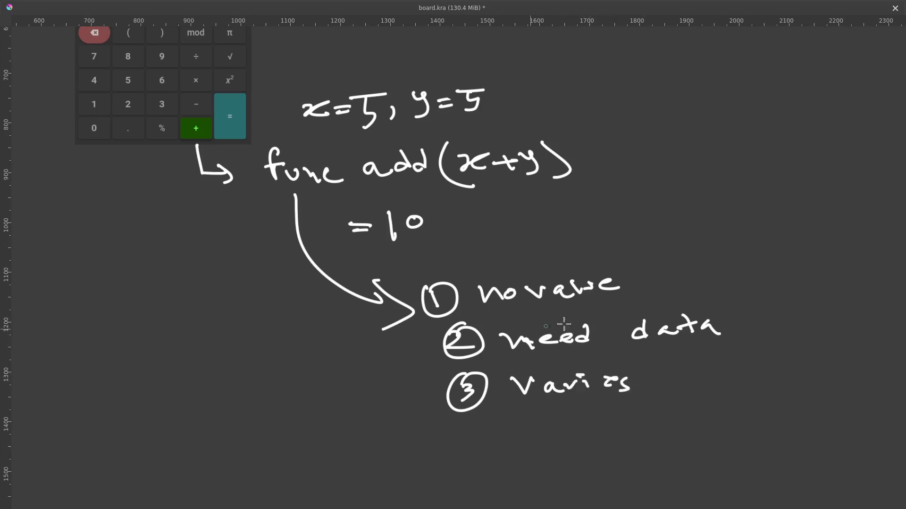
pyautogui.moveTo(543, 311); pyautogui.dragTo(642, 297)
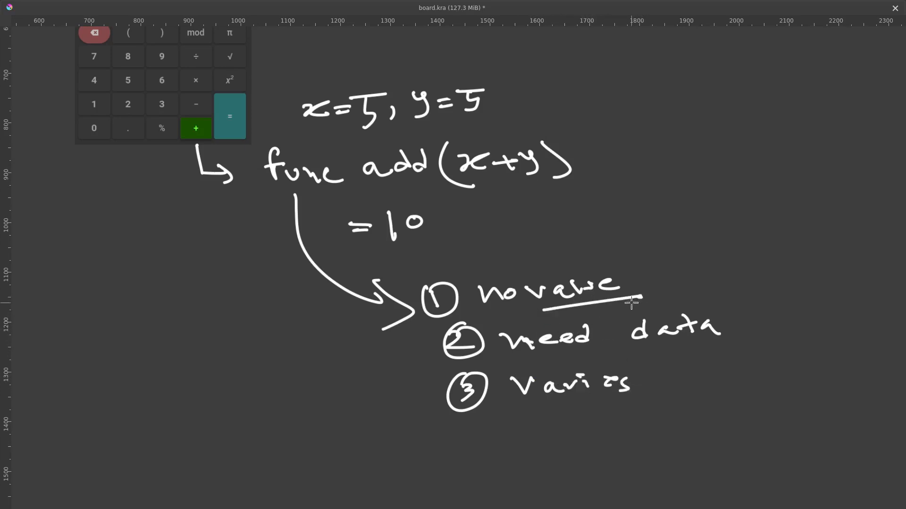
pyautogui.scroll(3, 613, 311)
pyautogui.hscroll(-2, 613, 311)
pyautogui.moveTo(574, 387)
pyautogui.mouseDown(button='middle')
pyautogui.moveTo(559, 369)
pyautogui.moveTo(584, 366)
pyautogui.mouseUp(button='middle')
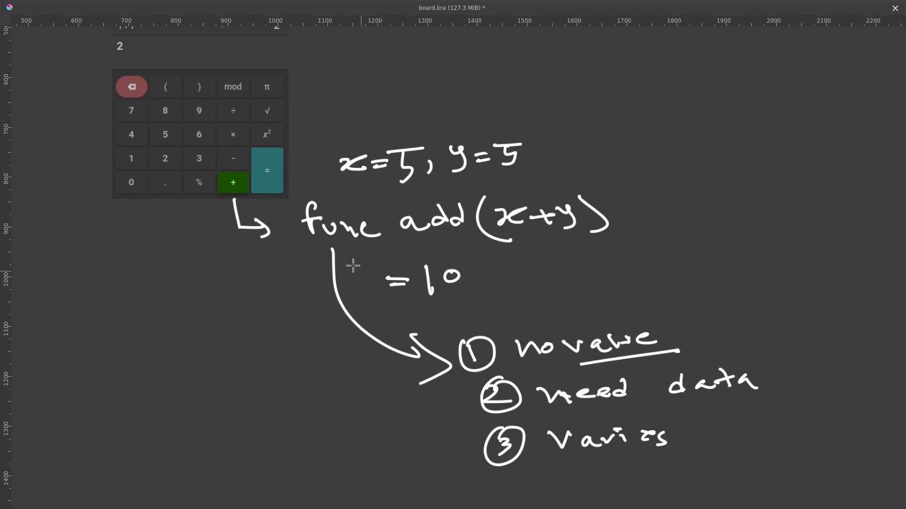
# Step: Draw a closed outline around the "func add(x+y)" line and its result
pyautogui.moveTo(428, 299)
pyautogui.mouseDown(button='middle')
pyautogui.moveTo(419, 308)
pyautogui.moveTo(422, 279)
pyautogui.moveTo(408, 286)
pyautogui.mouseUp(button='middle')
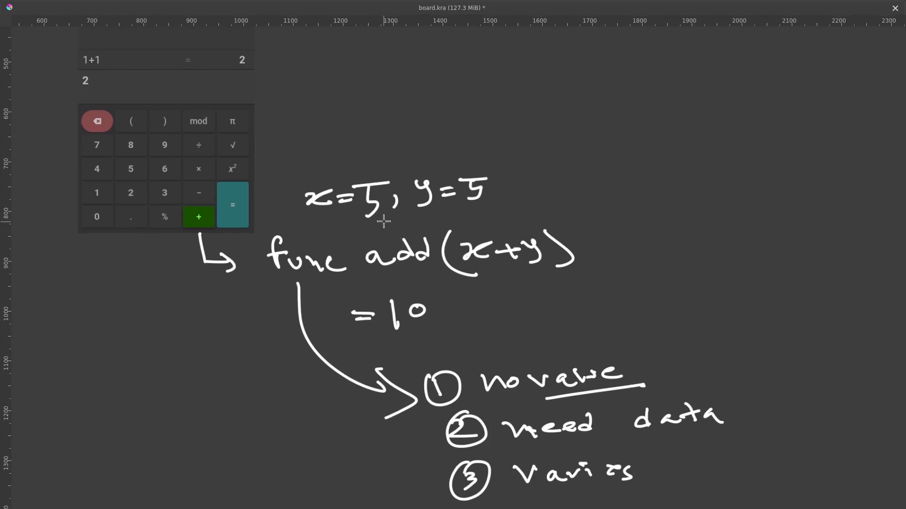
pyautogui.moveTo(365, 222); pyautogui.dragTo(381, 228)
pyautogui.hotkey('ctrl', 'z')
pyautogui.hotkey('ctrl', 'z')
pyautogui.moveTo(269, 247)
pyautogui.mouseDown()
pyautogui.moveTo(271, 264)
pyautogui.moveTo(349, 339)
pyautogui.moveTo(491, 326)
pyautogui.moveTo(580, 244)
pyautogui.moveTo(428, 221)
pyautogui.moveTo(315, 222)
pyautogui.moveTo(257, 236)
pyautogui.moveTo(268, 262)
pyautogui.mouseUp()
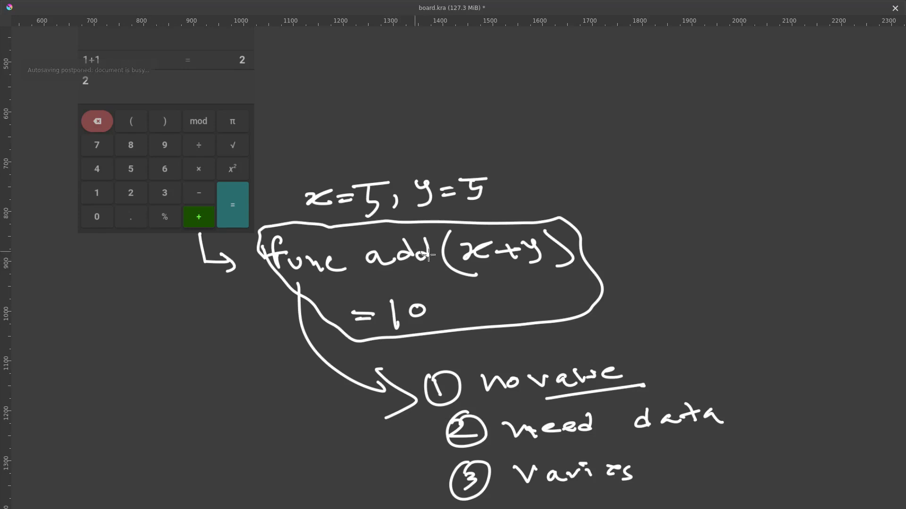
pyautogui.moveTo(428, 257); pyautogui.dragTo(357, 270, button='middle')
pyautogui.moveTo(402, 243)
pyautogui.mouseDown(button='middle')
pyautogui.moveTo(394, 272)
pyautogui.moveTo(398, 260)
pyautogui.mouseUp(button='middle')
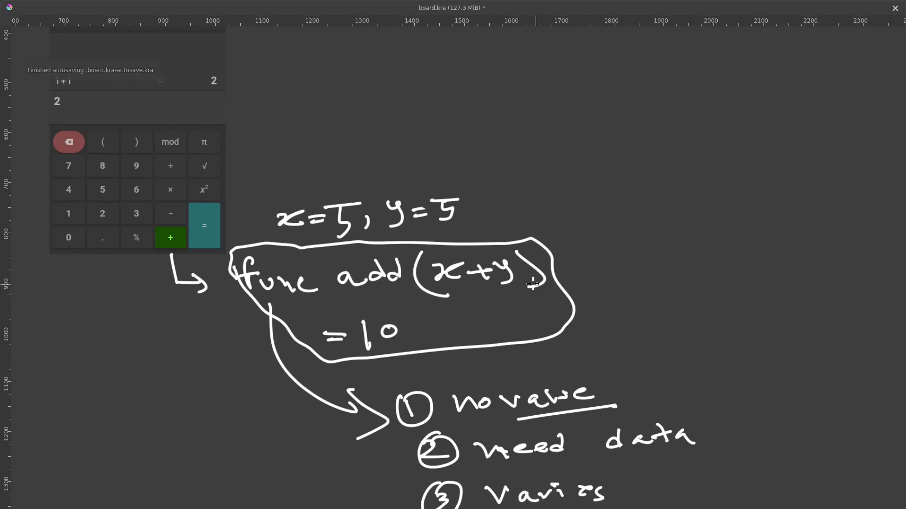
pyautogui.moveTo(454, 273); pyautogui.dragTo(477, 268, button='middle')
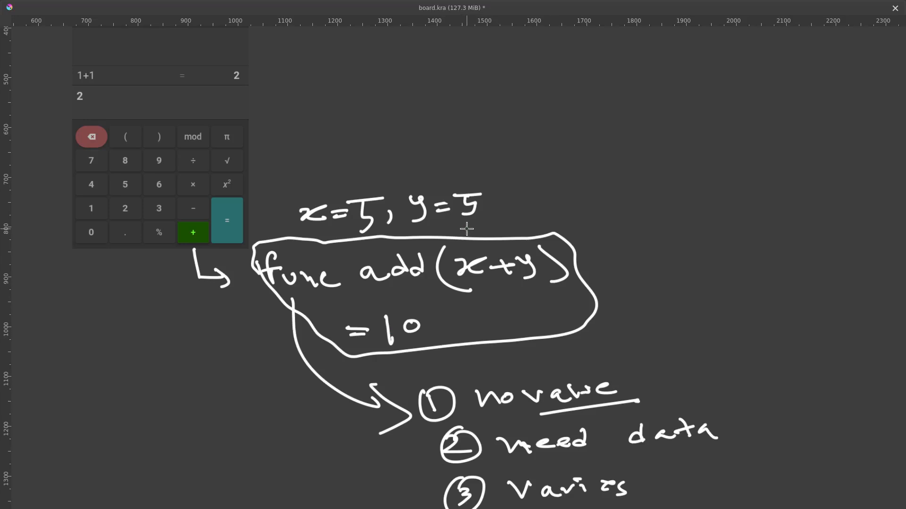
# Step: Write the example "5 + 5 = 10" in the empty area beside the outlined function and underline both 5s
pyautogui.moveTo(432, 253); pyautogui.dragTo(396, 255, button='middle')
pyautogui.moveTo(633, 232)
pyautogui.mouseDown()
pyautogui.moveTo(635, 245)
pyautogui.moveTo(650, 245)
pyautogui.moveTo(639, 253)
pyautogui.moveTo(691, 254)
pyautogui.mouseUp()
pyautogui.hotkey('ctrl', 'z')
pyautogui.moveTo(642, 279); pyautogui.dragTo(686, 286)
pyautogui.moveTo(698, 274); pyautogui.dragTo(697, 275)
pyautogui.moveTo(717, 281); pyautogui.dragTo(654, 279, button='middle')
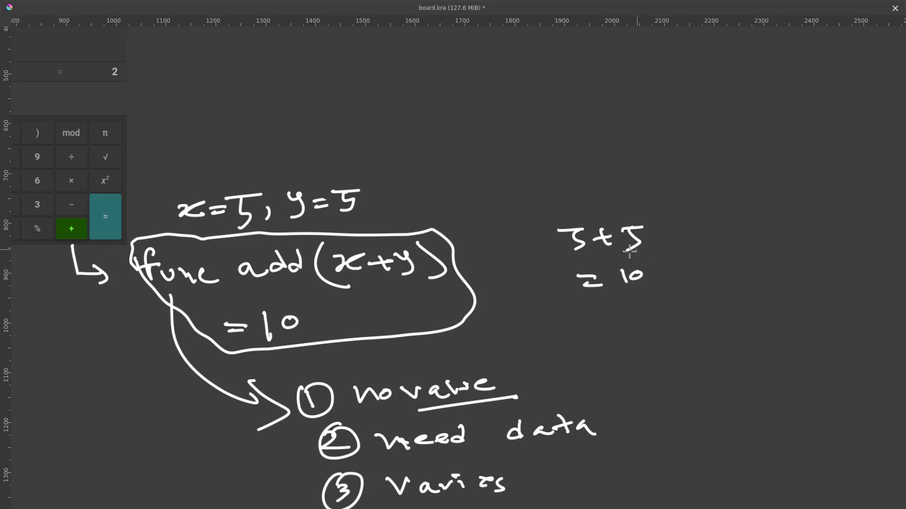
pyautogui.moveTo(577, 259); pyautogui.dragTo(638, 256)
pyautogui.moveTo(573, 264); pyautogui.dragTo(609, 256, button='middle')
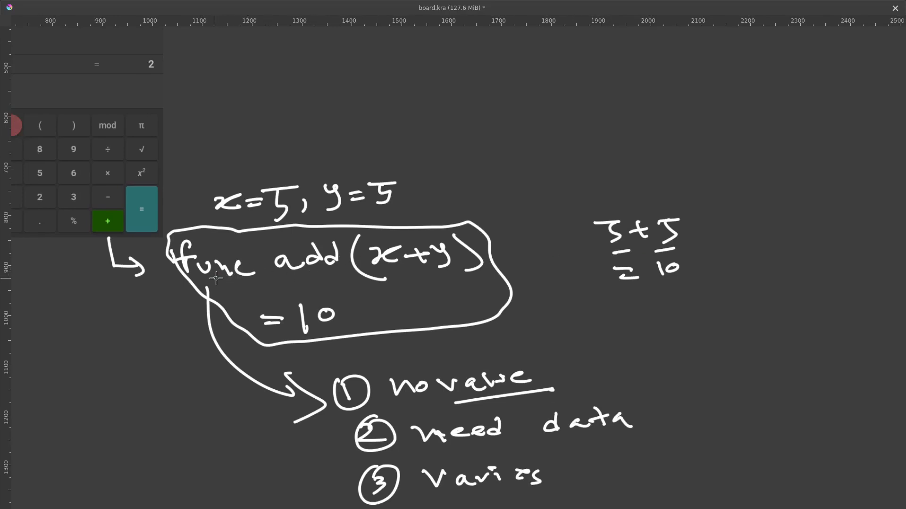
pyautogui.moveTo(364, 279); pyautogui.dragTo(376, 275, button='middle')
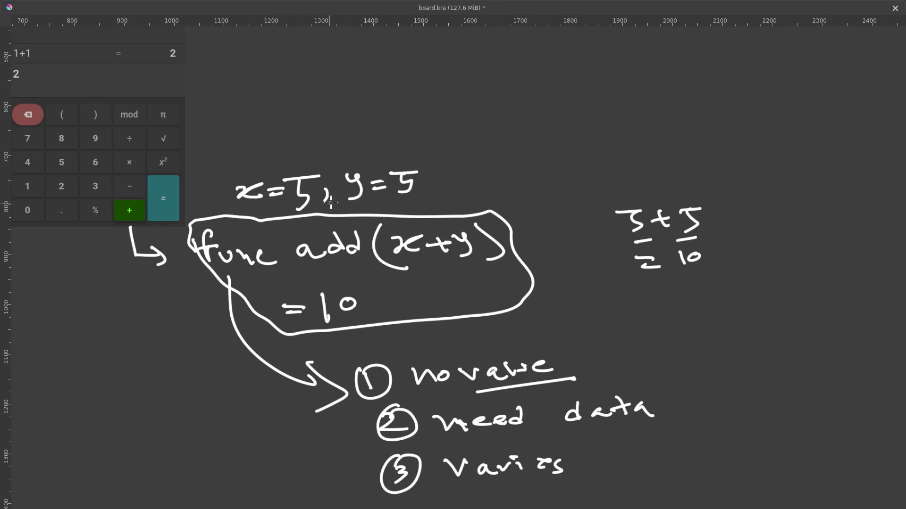
# Step: Replace the handwritten x value with 6 and the function's result with 11
pyautogui.moveTo(319, 178)
pyautogui.mouseDown()
pyautogui.moveTo(296, 174)
pyautogui.moveTo(300, 199)
pyautogui.mouseUp()
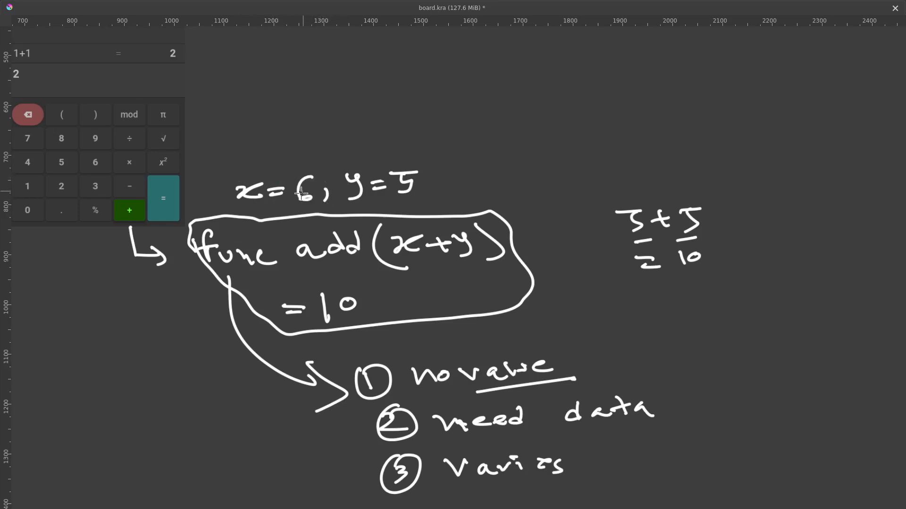
pyautogui.moveTo(359, 285); pyautogui.dragTo(341, 322)
pyautogui.moveTo(424, 298)
pyautogui.mouseDown(button='middle')
pyautogui.moveTo(454, 271)
pyautogui.moveTo(374, 294)
pyautogui.moveTo(440, 281)
pyautogui.moveTo(383, 280)
pyautogui.mouseUp(button='middle')
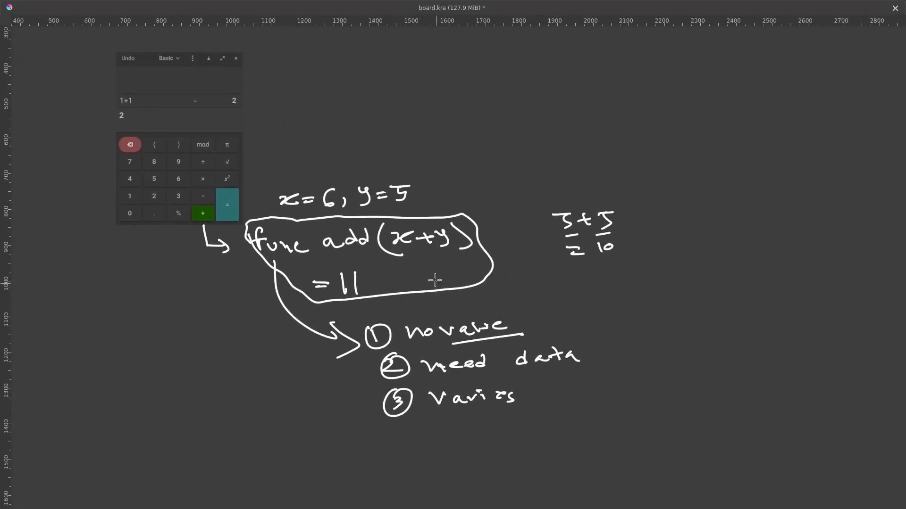
pyautogui.moveTo(421, 277)
pyautogui.mouseDown(button='middle')
pyautogui.moveTo(412, 277)
pyautogui.moveTo(428, 284)
pyautogui.mouseUp(button='middle')
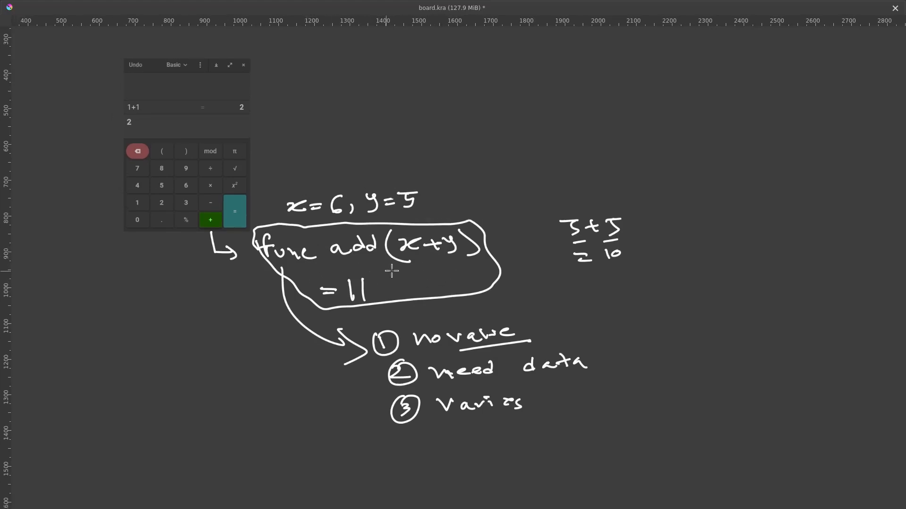
# Step: Undo the 6 and 11 replacements and the "5 + 5 = 10" example, and switch windows back to the board
pyautogui.press('ctrl')
pyautogui.hotkey('alt', 'Tab')
pyautogui.hotkey('alt', 'Tab')
pyautogui.hotkey('alt', 'Tab')
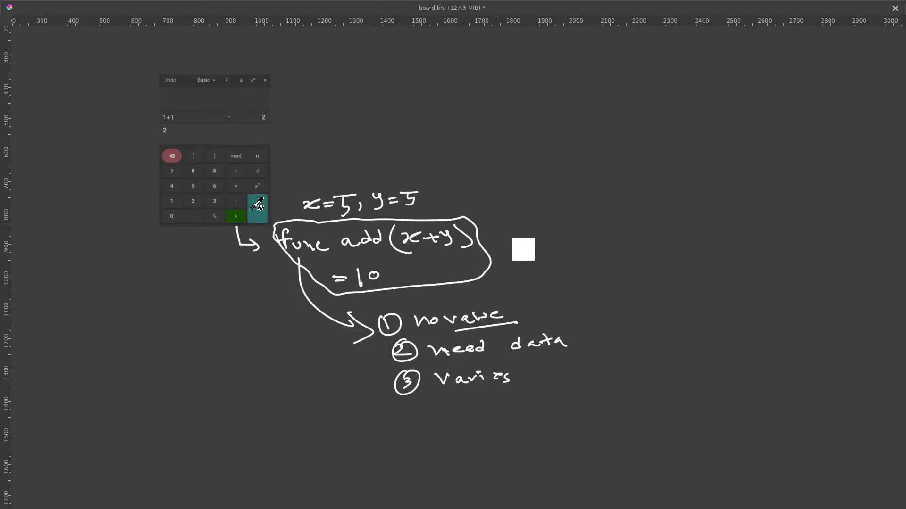
pyautogui.hotkey('alt', 'Tab')
pyautogui.moveTo(418, 216); pyautogui.dragTo(406, 213, button='middle')
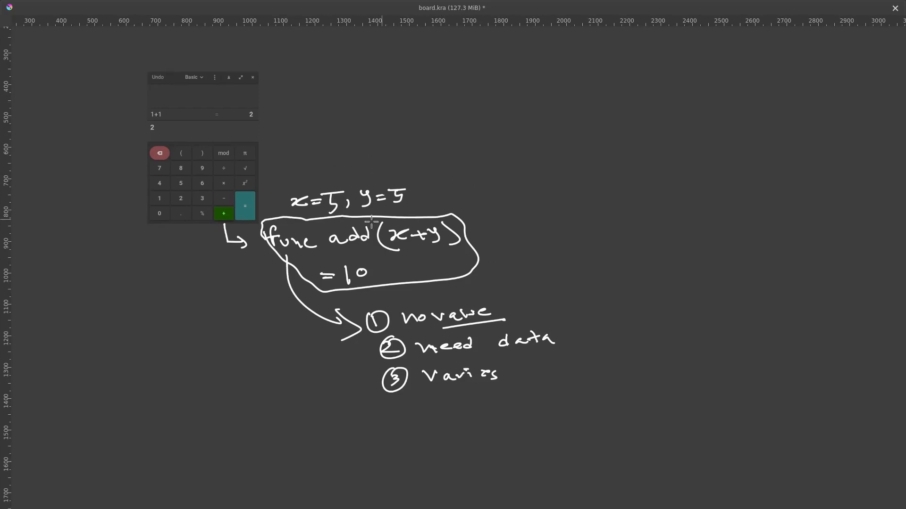
# Step: Sketch a pair of axes above the "x=5, y=5" note with a small rectangle labelled (x=5, y=5)
pyautogui.moveTo(316, 190); pyautogui.dragTo(325, 225, button='middle')
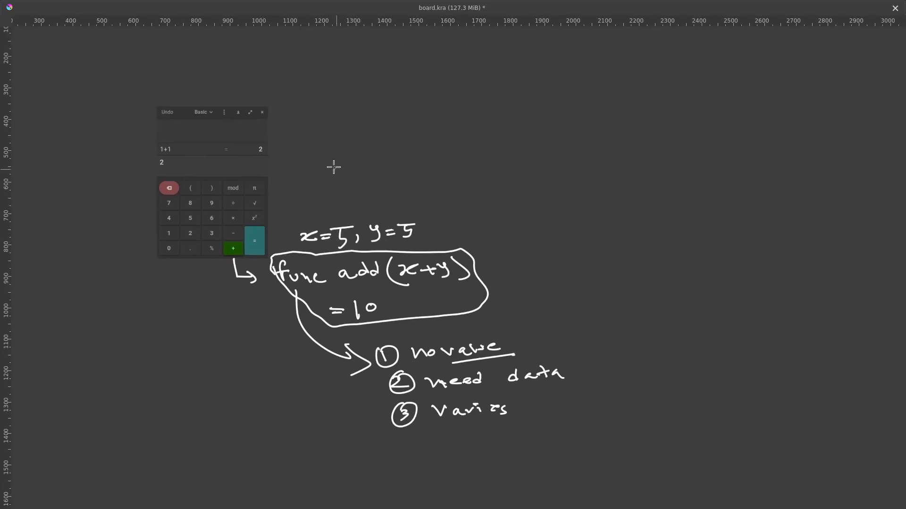
pyautogui.moveTo(321, 114)
pyautogui.mouseDown()
pyautogui.moveTo(321, 194)
pyautogui.moveTo(432, 194)
pyautogui.mouseUp()
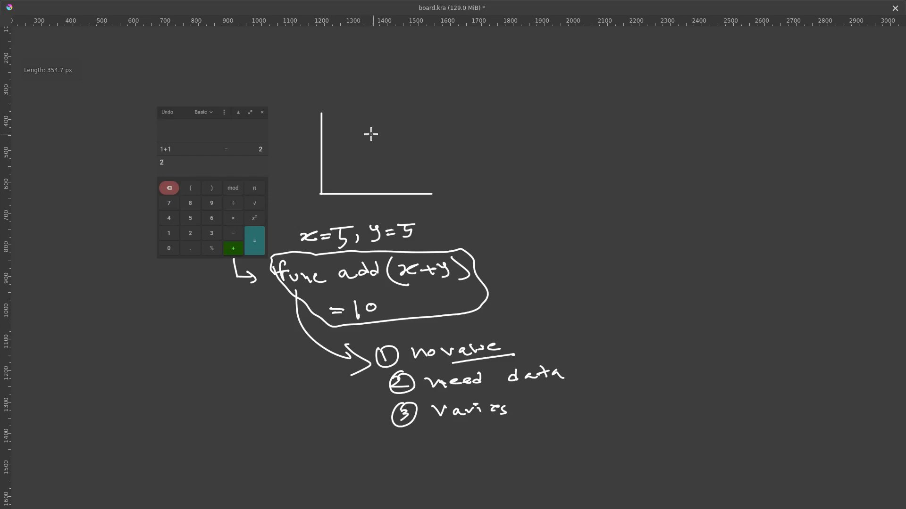
pyautogui.moveTo(352, 139)
pyautogui.mouseDown()
pyautogui.moveTo(394, 140)
pyautogui.moveTo(354, 155)
pyautogui.moveTo(394, 156)
pyautogui.mouseUp()
pyautogui.moveTo(406, 144)
pyautogui.mouseDown()
pyautogui.moveTo(402, 162)
pyautogui.moveTo(443, 151)
pyautogui.moveTo(456, 161)
pyautogui.mouseUp()
pyautogui.moveTo(465, 160); pyautogui.dragTo(496, 151)
pyautogui.moveTo(488, 155); pyautogui.dragTo(501, 158)
pyautogui.moveTo(519, 139)
pyautogui.mouseDown()
pyautogui.moveTo(522, 161)
pyautogui.moveTo(509, 167)
pyautogui.mouseUp()
pyautogui.moveTo(420, 167); pyautogui.dragTo(411, 161, button='middle')
# Step: Draw a vertical divider line to the right of the labelled axes
pyautogui.moveTo(528, 91); pyautogui.dragTo(522, 206)
pyautogui.hotkey('ctrl', 'z')
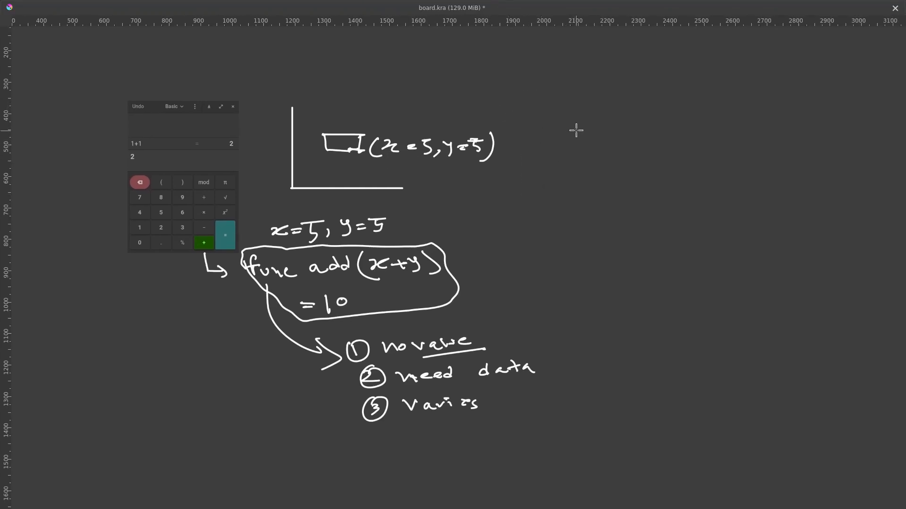
pyautogui.moveTo(565, 80)
pyautogui.mouseDown()
pyautogui.moveTo(554, 148)
pyautogui.moveTo(582, 228)
pyautogui.mouseUp()
pyautogui.moveTo(645, 128); pyautogui.dragTo(550, 134, button='middle')
# Step: Sketch a second pair of axes beyond the divider with a small rectangle labelled (x=7, y=9)
pyautogui.moveTo(507, 102)
pyautogui.mouseDown()
pyautogui.moveTo(509, 182)
pyautogui.moveTo(520, 182)
pyautogui.moveTo(506, 186)
pyautogui.moveTo(615, 182)
pyautogui.mouseUp()
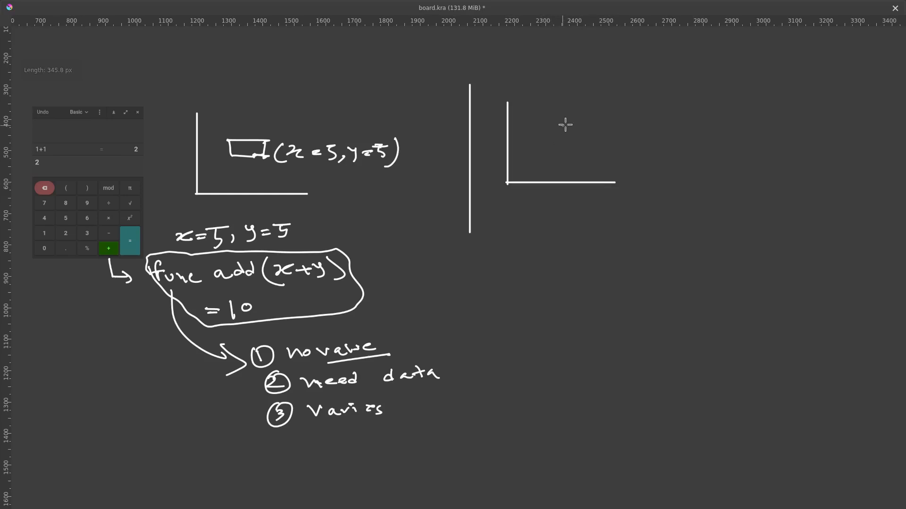
pyautogui.moveTo(554, 112)
pyautogui.mouseDown()
pyautogui.moveTo(586, 111)
pyautogui.moveTo(585, 128)
pyautogui.moveTo(607, 138)
pyautogui.moveTo(653, 123)
pyautogui.mouseUp()
pyautogui.moveTo(640, 129); pyautogui.dragTo(654, 129)
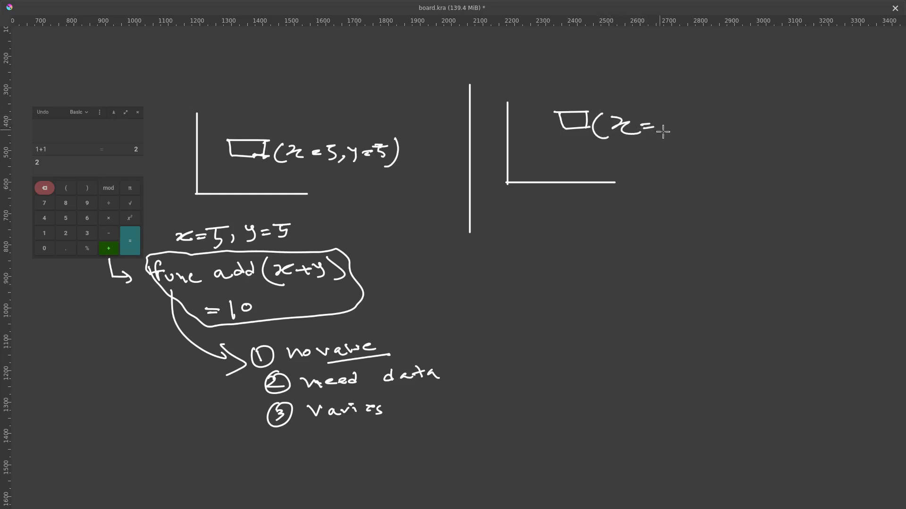
pyautogui.moveTo(657, 126); pyautogui.dragTo(606, 131, button='middle')
pyautogui.moveTo(603, 122)
pyautogui.mouseDown()
pyautogui.moveTo(628, 121)
pyautogui.moveTo(618, 136)
pyautogui.moveTo(627, 143)
pyautogui.moveTo(672, 128)
pyautogui.mouseUp()
pyautogui.moveTo(667, 131)
pyautogui.mouseDown()
pyautogui.moveTo(701, 127)
pyautogui.moveTo(690, 145)
pyautogui.mouseUp()
pyautogui.hotkey('ctrl', 'z')
pyautogui.hotkey('ctrl', 'z')
pyautogui.moveTo(581, 159)
pyautogui.mouseDown(button='middle')
pyautogui.moveTo(606, 153)
pyautogui.moveTo(594, 157)
pyautogui.mouseUp(button='middle')
pyautogui.moveTo(443, 223); pyautogui.dragTo(434, 221, button='middle')
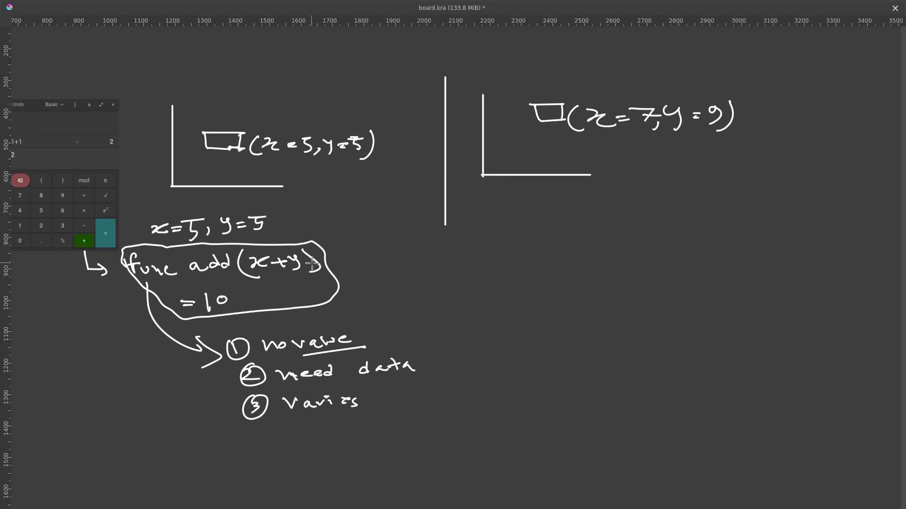
pyautogui.moveTo(333, 270); pyautogui.dragTo(409, 286)
pyautogui.moveTo(401, 272); pyautogui.dragTo(414, 296)
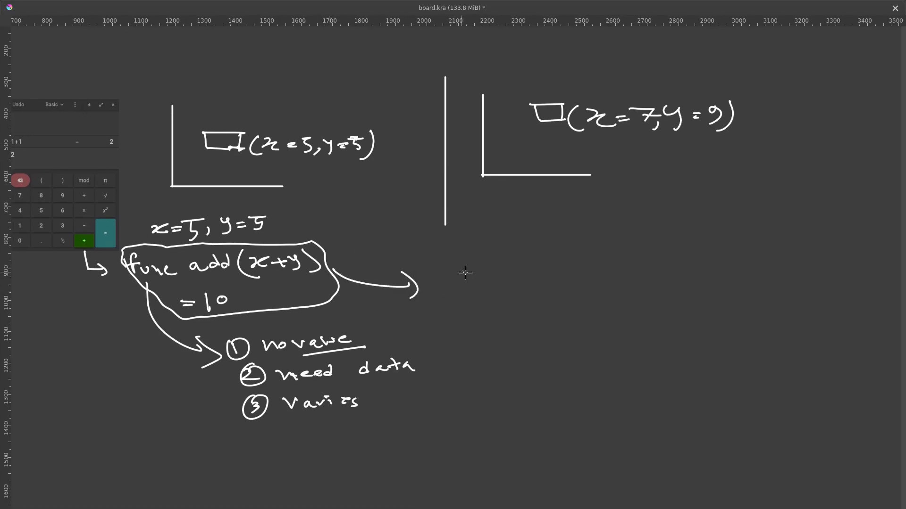
pyautogui.hotkey('ctrl', 'z')
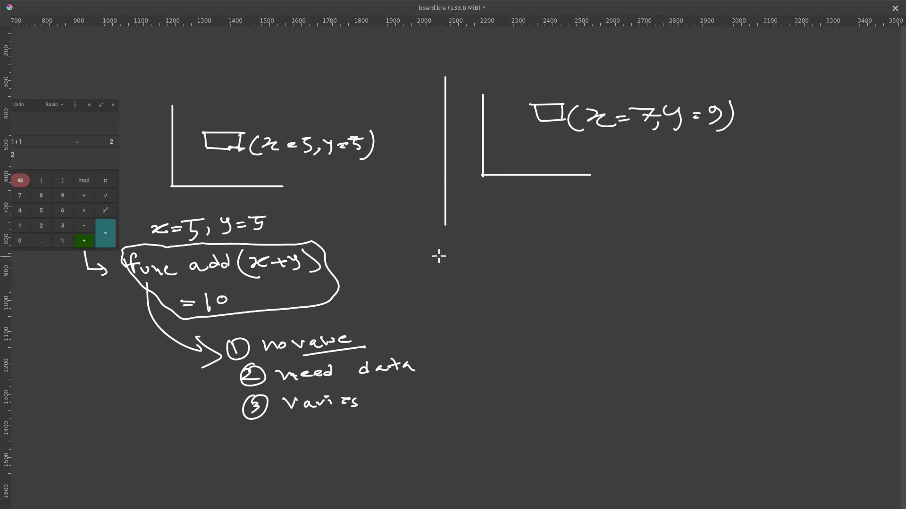
# Step: Draw a long arrow from the first axes to the empty area below and write "add(5+5) = 10" there
pyautogui.moveTo(367, 244); pyautogui.dragTo(404, 253, button='middle')
pyautogui.moveTo(295, 263); pyautogui.dragTo(308, 305, button='middle')
pyautogui.moveTo(429, 198)
pyautogui.mouseDown(button='middle')
pyautogui.moveTo(421, 238)
pyautogui.moveTo(439, 173)
pyautogui.mouseUp(button='middle')
pyautogui.moveTo(362, 225)
pyautogui.mouseDown()
pyautogui.moveTo(560, 406)
pyautogui.moveTo(583, 397)
pyautogui.mouseUp()
pyautogui.moveTo(602, 369)
pyautogui.mouseDown(button='middle')
pyautogui.moveTo(522, 259)
pyautogui.moveTo(522, 279)
pyautogui.moveTo(493, 314)
pyautogui.mouseUp(button='middle')
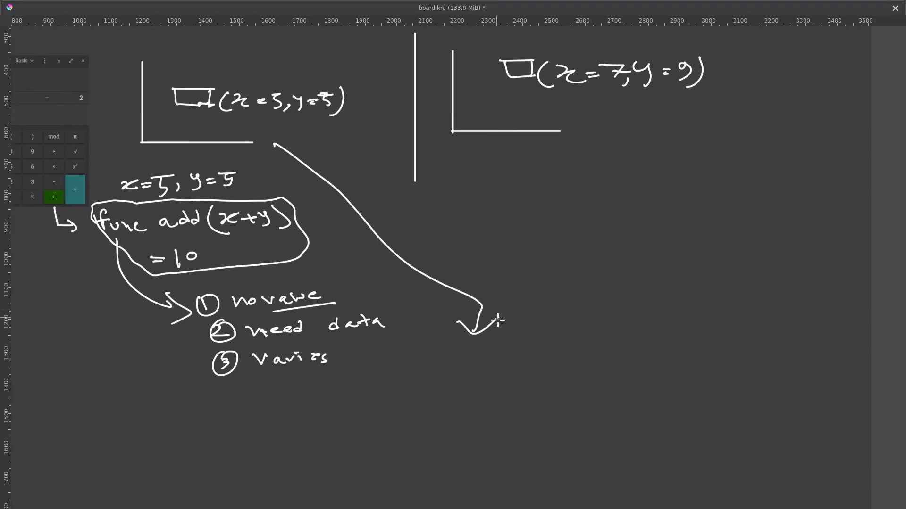
pyautogui.moveTo(486, 352)
pyautogui.mouseDown()
pyautogui.moveTo(492, 364)
pyautogui.moveTo(510, 360)
pyautogui.moveTo(559, 375)
pyautogui.moveTo(573, 349)
pyautogui.moveTo(555, 365)
pyautogui.moveTo(600, 356)
pyautogui.mouseUp()
pyautogui.moveTo(590, 349)
pyautogui.mouseDown()
pyautogui.moveTo(589, 363)
pyautogui.moveTo(626, 365)
pyautogui.mouseUp()
pyautogui.moveTo(544, 393); pyautogui.dragTo(541, 404)
pyautogui.moveTo(562, 393); pyautogui.dragTo(561, 395)
# Step: Draw an arrow down from the second axes and write "add(7+9) = 16" at its end
pyautogui.moveTo(571, 273); pyautogui.dragTo(499, 273, button='middle')
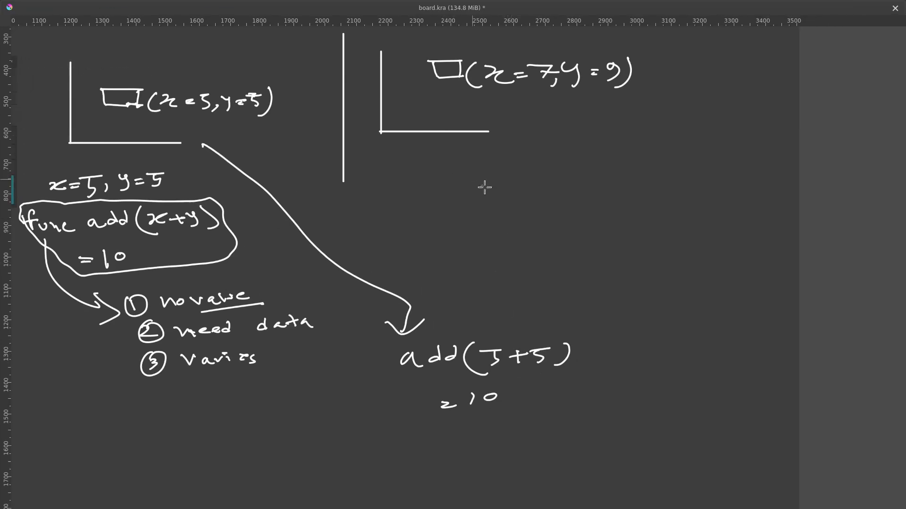
pyautogui.moveTo(427, 159)
pyautogui.mouseDown()
pyautogui.moveTo(544, 234)
pyautogui.moveTo(560, 231)
pyautogui.mouseUp()
pyautogui.moveTo(536, 190); pyautogui.dragTo(561, 230, button='middle')
pyautogui.moveTo(450, 115)
pyautogui.mouseDown(button='middle')
pyautogui.moveTo(470, 124)
pyautogui.moveTo(512, 108)
pyautogui.mouseUp(button='middle')
pyautogui.moveTo(608, 289)
pyautogui.mouseDown()
pyautogui.moveTo(619, 300)
pyautogui.moveTo(681, 294)
pyautogui.moveTo(694, 275)
pyautogui.moveTo(683, 293)
pyautogui.mouseUp()
pyautogui.moveTo(699, 281)
pyautogui.mouseDown()
pyautogui.moveTo(731, 286)
pyautogui.moveTo(727, 278)
pyautogui.moveTo(748, 289)
pyautogui.mouseUp()
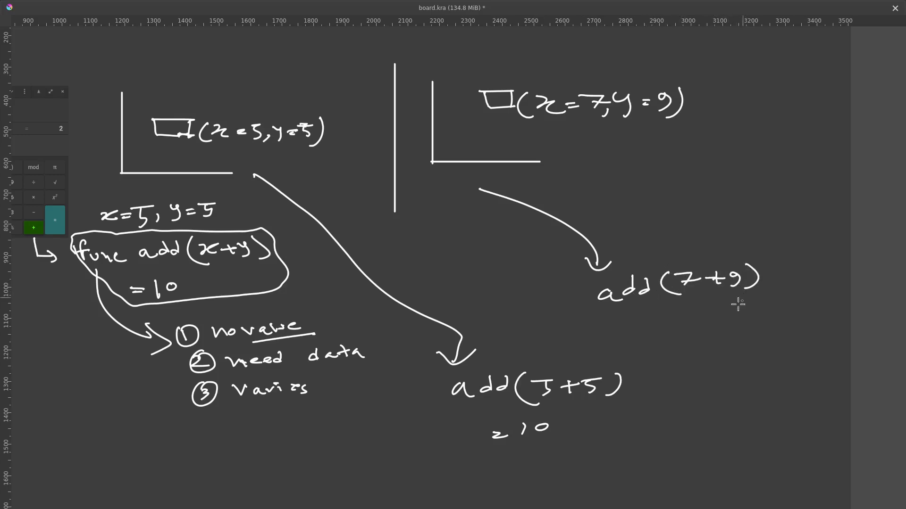
pyautogui.moveTo(644, 320); pyautogui.dragTo(655, 319)
pyautogui.moveTo(644, 325); pyautogui.dragTo(655, 324)
pyautogui.moveTo(675, 313); pyautogui.dragTo(690, 326)
# Step: Underline the results 16 and 10 under the two add expressions
pyautogui.moveTo(663, 302); pyautogui.dragTo(628, 277, button='middle')
pyautogui.moveTo(574, 309); pyautogui.dragTo(581, 317, button='middle')
pyautogui.moveTo(335, 259); pyautogui.dragTo(366, 270, button='middle')
pyautogui.moveTo(416, 243)
pyautogui.keyDown('ctrl'); pyautogui.mouseDown(button='middle')
pyautogui.moveTo(401, 250)
pyautogui.moveTo(409, 258)
pyautogui.mouseUp(button='middle'); pyautogui.keyUp('ctrl')
pyautogui.moveTo(408, 259); pyautogui.dragTo(420, 263, button='middle')
pyautogui.moveTo(370, 276); pyautogui.dragTo(379, 281, button='middle')
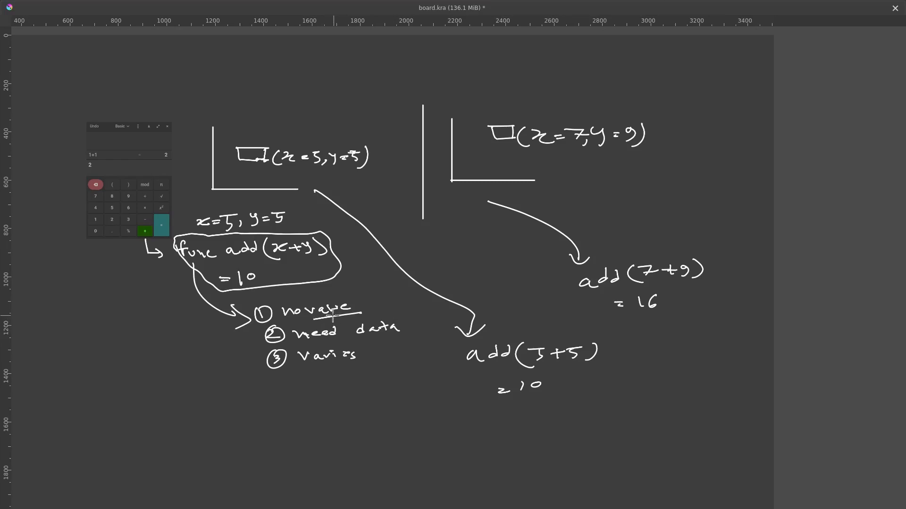
pyautogui.moveTo(366, 303); pyautogui.dragTo(348, 311, button='middle')
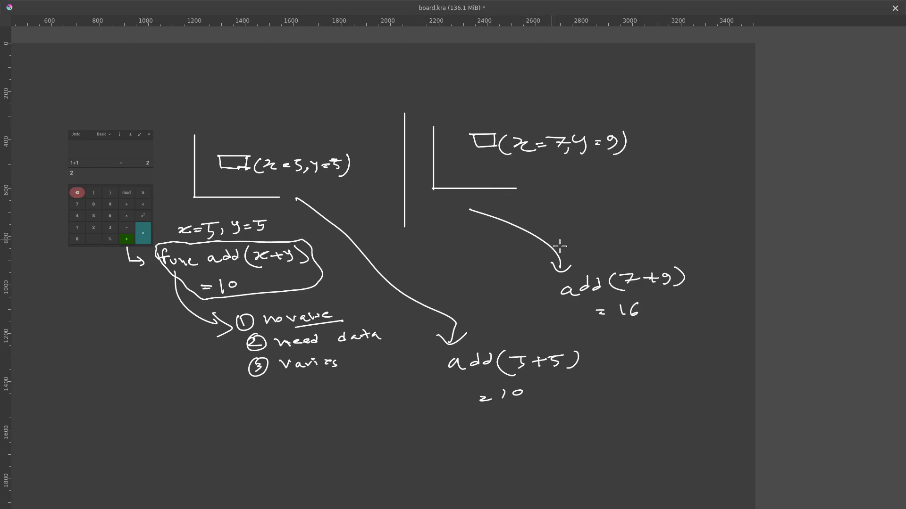
pyautogui.moveTo(623, 320); pyautogui.dragTo(649, 321)
pyautogui.moveTo(501, 404); pyautogui.dragTo(517, 402)
pyautogui.scroll(2, 590, 293)
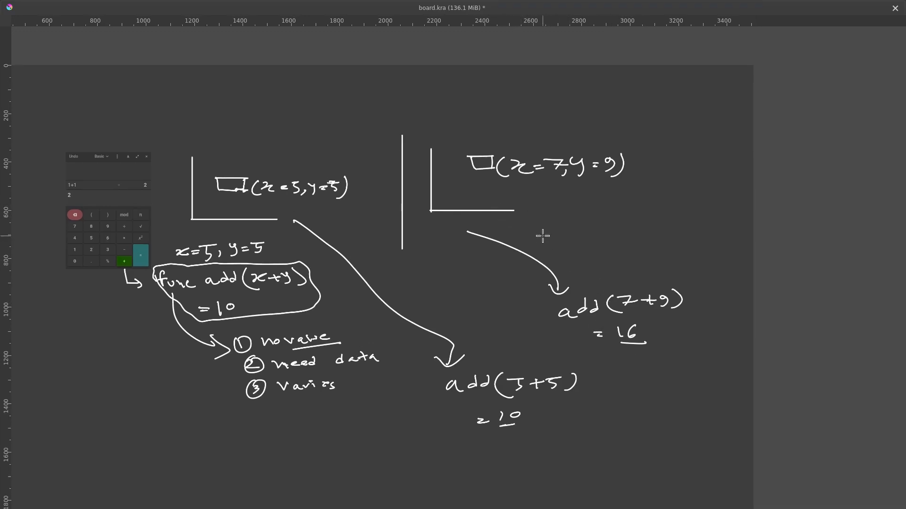
pyautogui.moveTo(512, 235); pyautogui.dragTo(521, 237, button='middle')
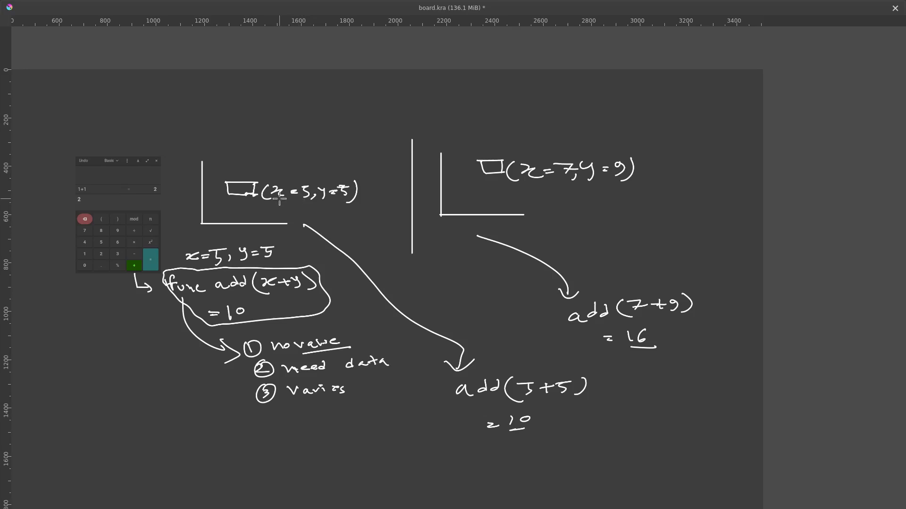
pyautogui.moveTo(247, 193); pyautogui.dragTo(252, 196)
pyautogui.moveTo(470, 407); pyautogui.dragTo(568, 397)
pyautogui.hotkey('ctrl', 'z')
pyautogui.moveTo(421, 301); pyautogui.dragTo(455, 274, button='middle')
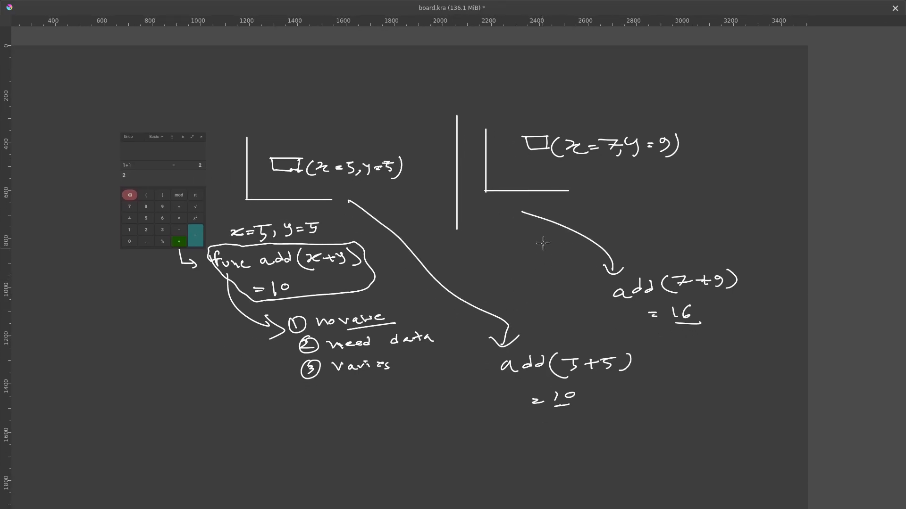
# Step: Switch to Blender and put the green cube into Edit Mode
pyautogui.hotkey('alt', 'Tab')
pyautogui.hotkey('alt', 'Tab')
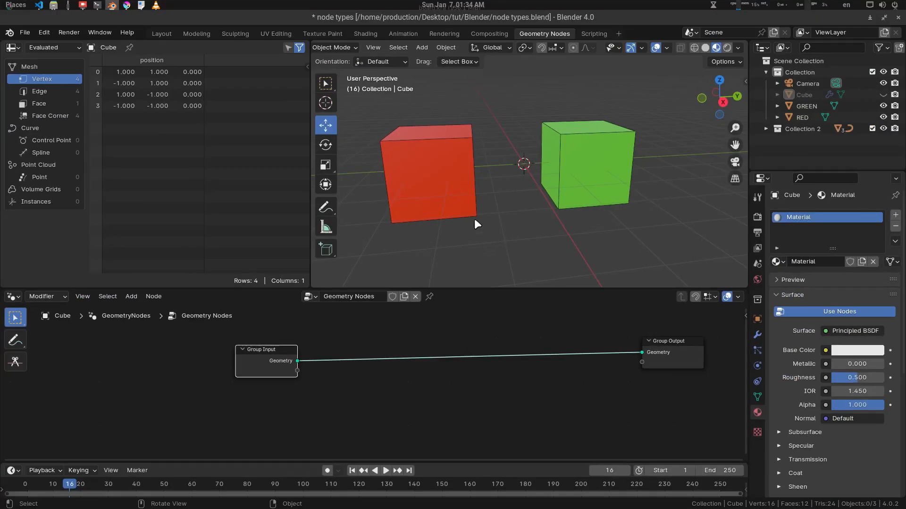
pyautogui.moveTo(474, 219); pyautogui.dragTo(511, 203, button='middle')
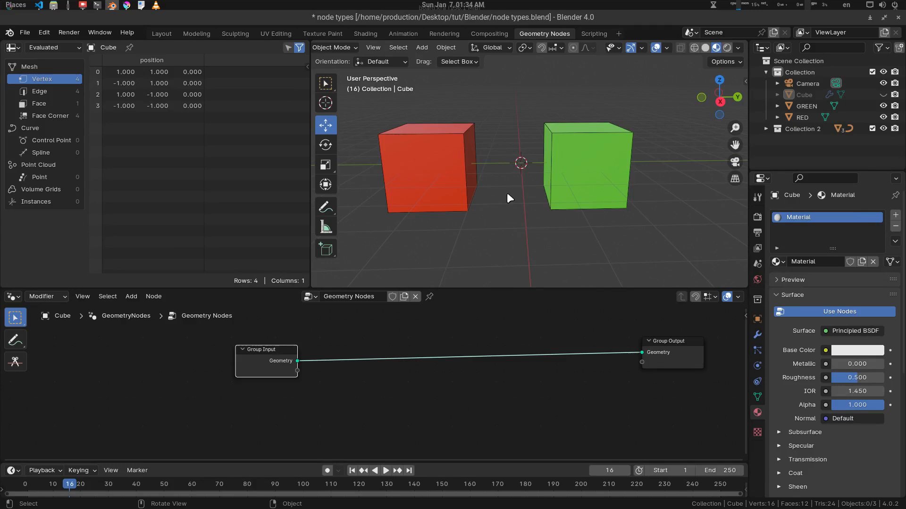
pyautogui.scroll(-4, 545, 183)
pyautogui.moveTo(497, 182); pyautogui.dragTo(548, 162, button='middle')
pyautogui.scroll(2, 523, 175)
pyautogui.click(549, 164)
pyautogui.hotkey('ctrl', 'Tab')
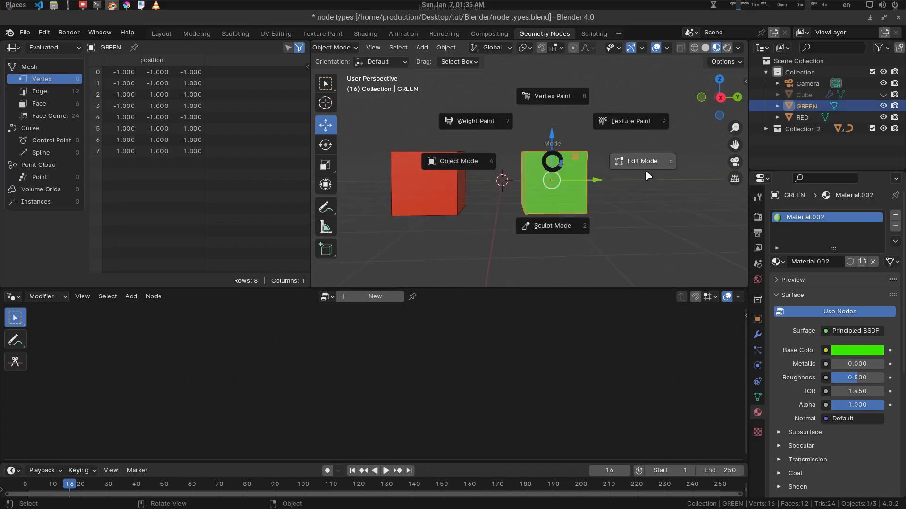
pyautogui.click(655, 160)
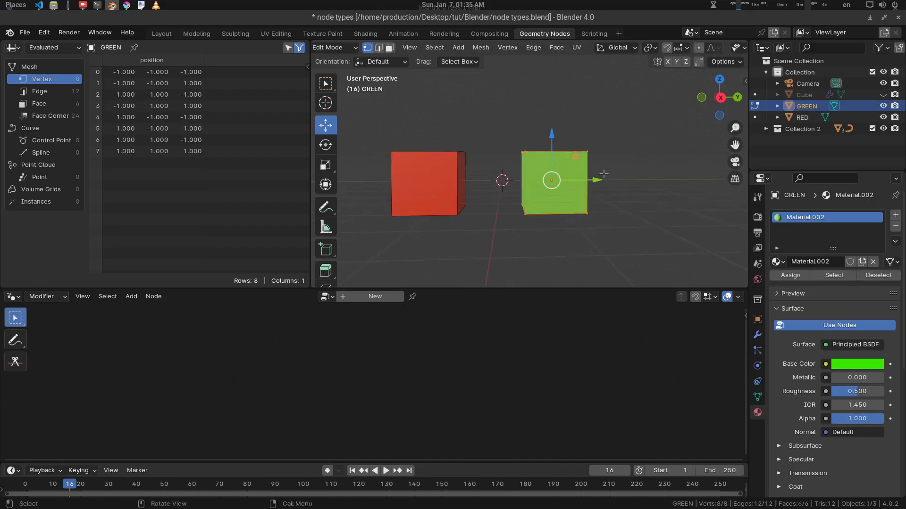
# Step: Move the green cube's whole mesh up by 2 along Z and return to Object Mode
pyautogui.moveTo(559, 201)
pyautogui.mouseDown(button='middle')
pyautogui.moveTo(581, 198)
pyautogui.moveTo(572, 199)
pyautogui.mouseUp(button='middle')
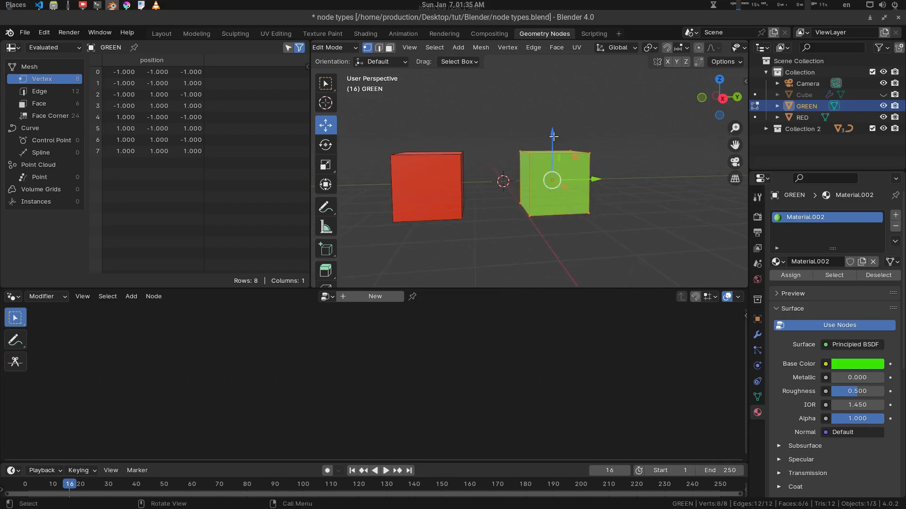
pyautogui.moveTo(553, 136); pyautogui.dragTo(558, 121)
pyautogui.write('2')
pyautogui.moveTo(550, 181)
pyautogui.mouseDown(button='middle')
pyautogui.moveTo(551, 200)
pyautogui.moveTo(543, 196)
pyautogui.moveTo(551, 169)
pyautogui.mouseUp(button='middle')
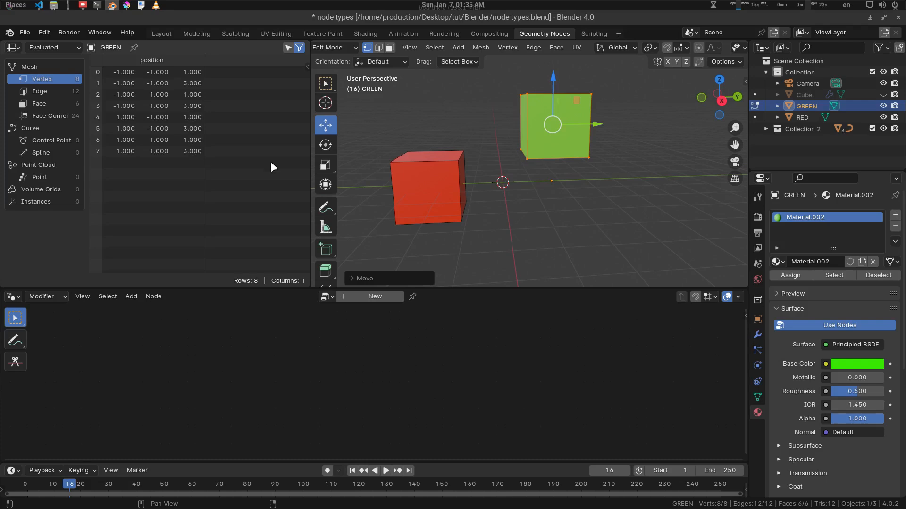
pyautogui.press('Tab')
# Step: Inspect the red cube's vertex positions in Edit Mode, return to Object Mode and deselect it
pyautogui.click(424, 160)
pyautogui.hotkey('ctrl', 'Tab')
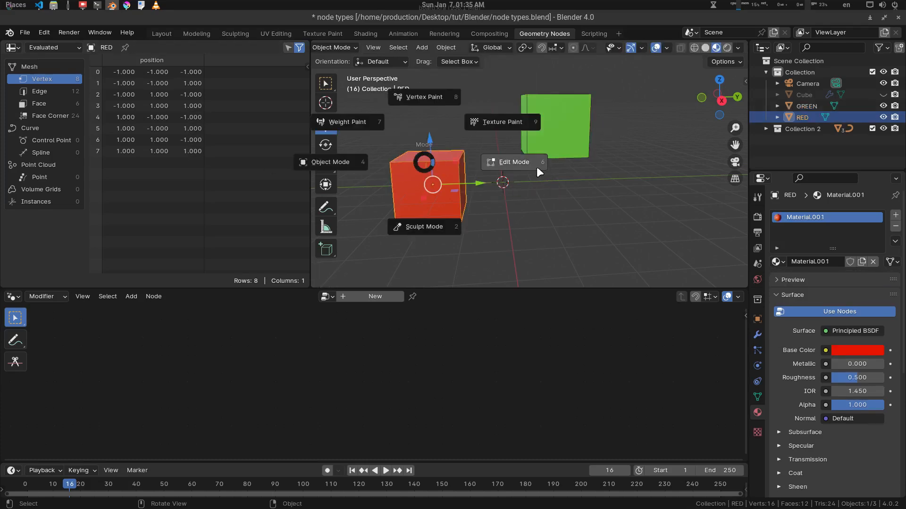
pyautogui.click(536, 166)
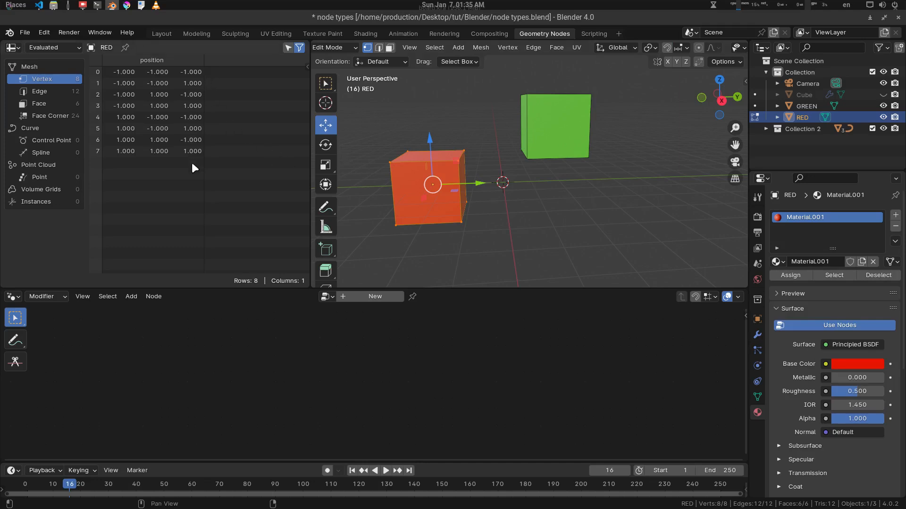
pyautogui.press('Tab')
pyautogui.moveTo(488, 184); pyautogui.dragTo(552, 159, button='middle')
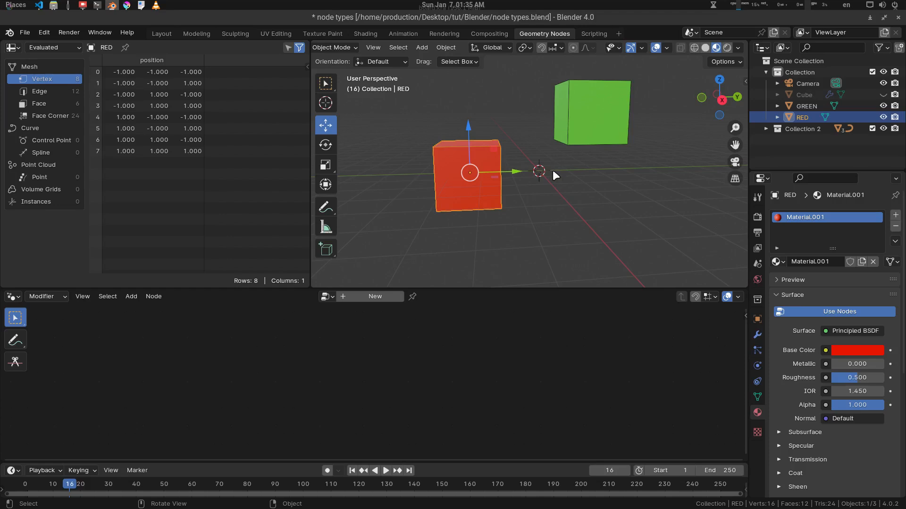
pyautogui.click(553, 170)
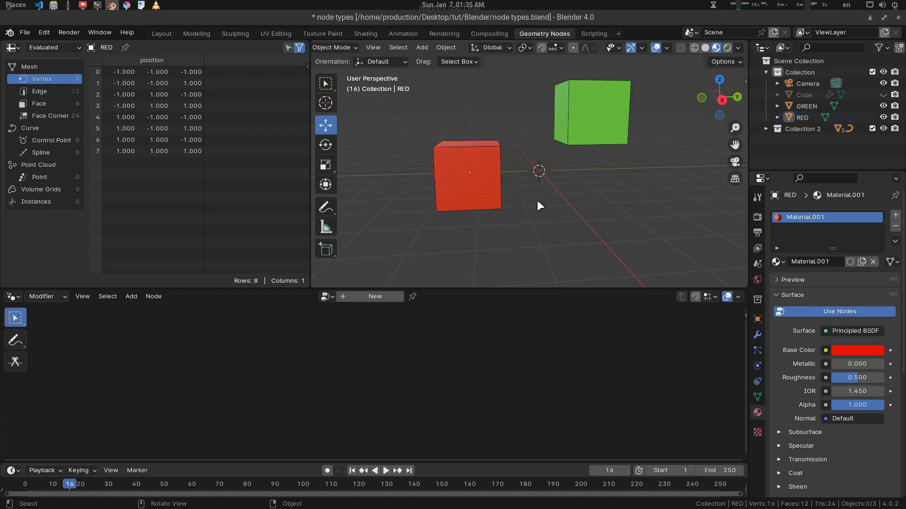
# Step: Select the hidden Cube object, cut the link between Group Input and Group Output, and move Group Input aside
pyautogui.click(812, 97)
pyautogui.moveTo(460, 332); pyautogui.dragTo(465, 332, button='middle')
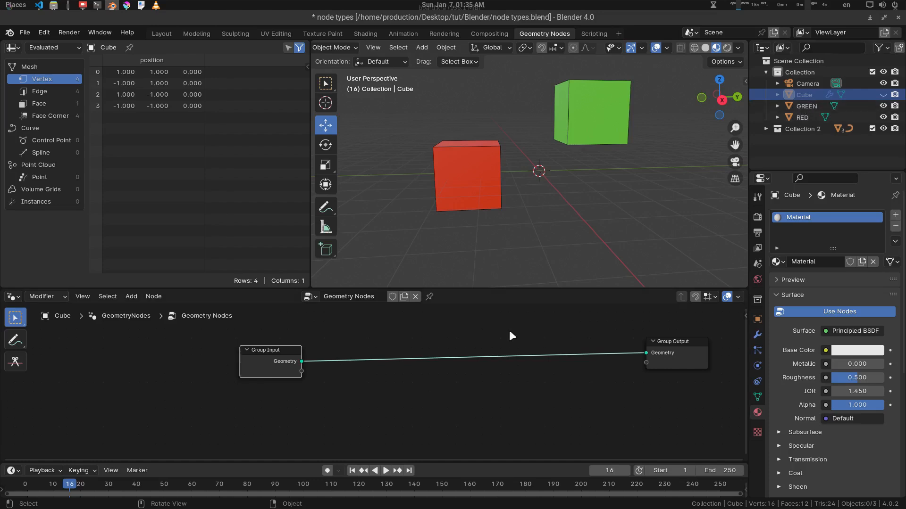
pyautogui.keyDown('ctrl'); pyautogui.moveTo(479, 339); pyautogui.dragTo(460, 384, button='right'); pyautogui.keyUp('ctrl')
pyautogui.moveTo(264, 351); pyautogui.dragTo(182, 343)
# Step: Add Object Info nodes for the GREEN and RED objects and stack them between Group Input and Group Output
pyautogui.moveTo(805, 106); pyautogui.dragTo(318, 378)
pyautogui.moveTo(800, 117); pyautogui.dragTo(404, 432)
pyautogui.scroll(-1, 405, 386)
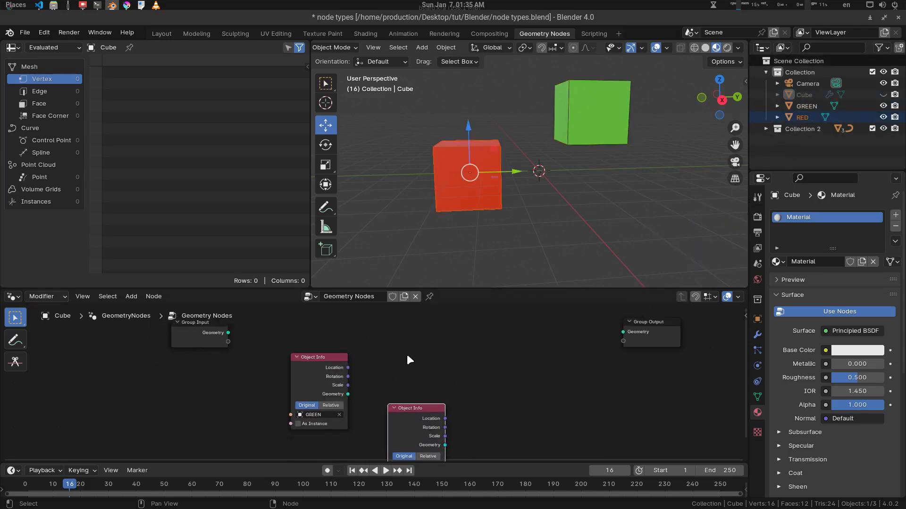
pyautogui.scroll(-1, 410, 360)
pyautogui.moveTo(330, 380); pyautogui.dragTo(417, 340)
pyautogui.moveTo(454, 372)
pyautogui.mouseDown(button='middle')
pyautogui.moveTo(403, 358)
pyautogui.moveTo(464, 374)
pyautogui.mouseUp(button='middle')
pyautogui.scroll(2, 444, 361)
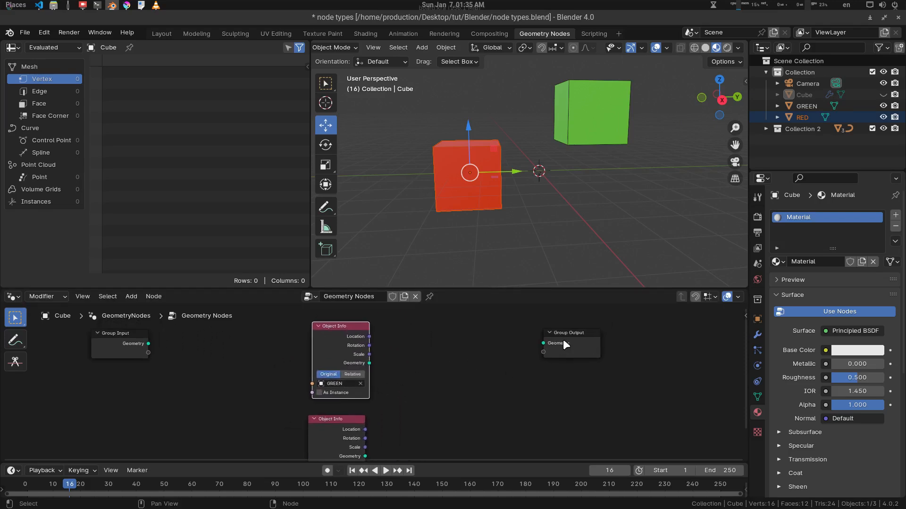
# Step: Add a Join Geometry node just before Group Output
pyautogui.hotkey('shift', 'a')
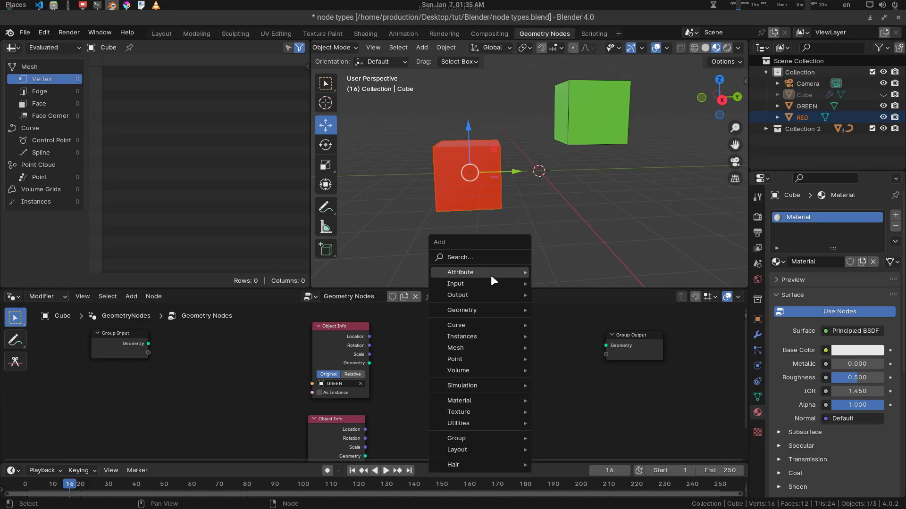
pyautogui.click(491, 258)
pyautogui.press('Return')
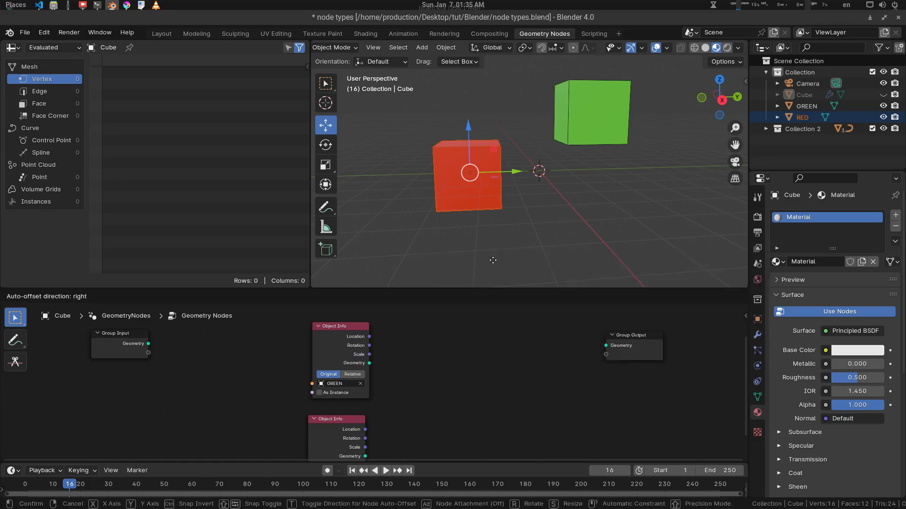
pyautogui.click(513, 339)
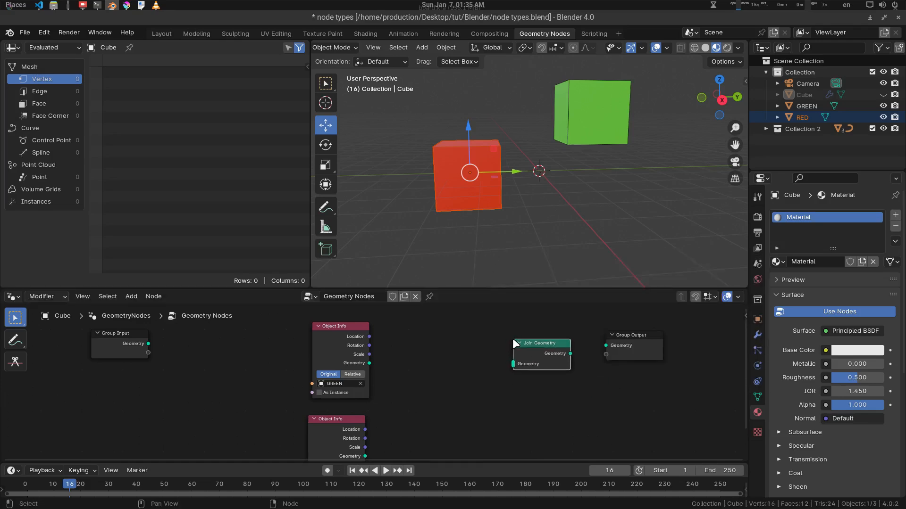
# Step: Connect the Geometry outputs of both Object Info nodes to Join Geometry and link its output to Group Output
pyautogui.scroll(1, 480, 368)
pyautogui.moveTo(481, 368); pyautogui.dragTo(465, 368, button='middle')
pyautogui.moveTo(353, 361); pyautogui.dragTo(522, 361)
pyautogui.moveTo(424, 416); pyautogui.dragTo(394, 381, button='middle')
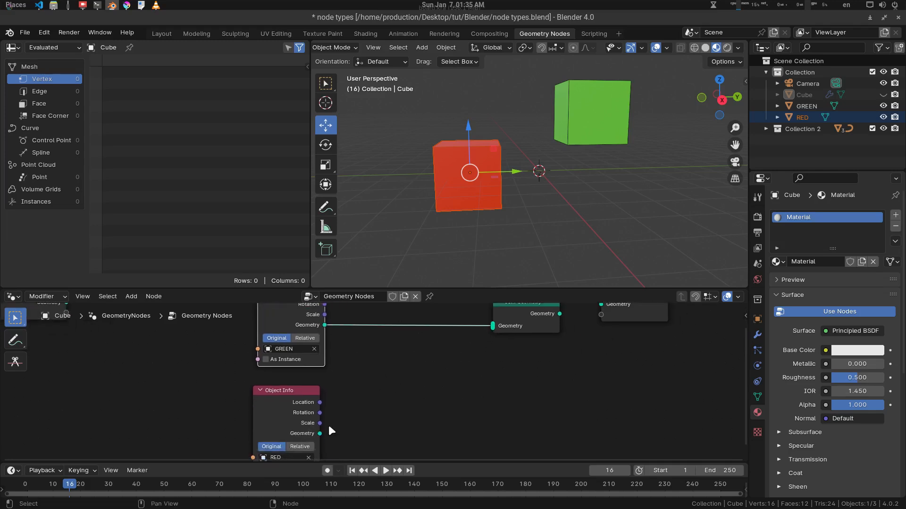
pyautogui.moveTo(320, 433); pyautogui.dragTo(549, 311)
pyautogui.moveTo(620, 329); pyautogui.dragTo(603, 368, button='middle')
pyautogui.moveTo(627, 340); pyautogui.dragTo(657, 354)
pyautogui.moveTo(566, 351); pyautogui.dragTo(614, 356)
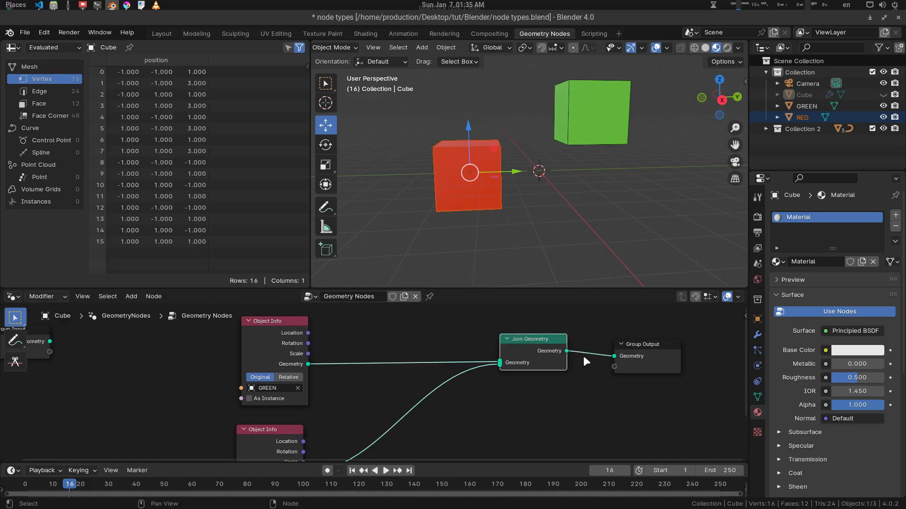
pyautogui.moveTo(519, 349); pyautogui.dragTo(527, 352)
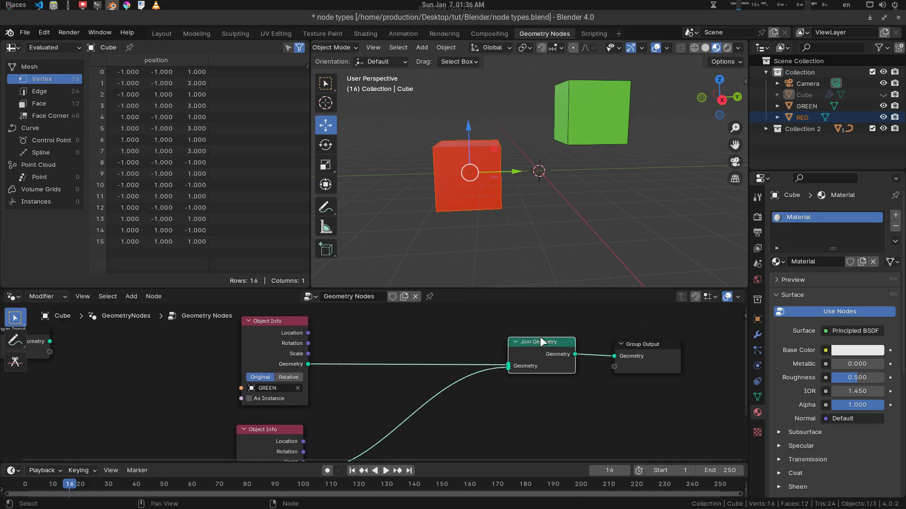
# Step: Hide the GREEN and RED objects and make the Cube object visible in the viewport
pyautogui.click(883, 105)
pyautogui.click(882, 117)
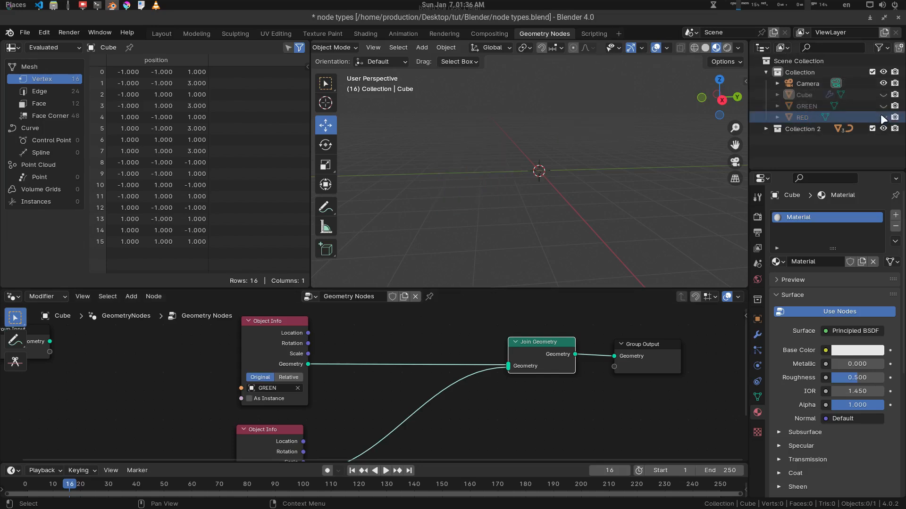
pyautogui.click(882, 117)
pyautogui.click(883, 106)
pyautogui.moveTo(457, 394)
pyautogui.mouseDown(button='middle')
pyautogui.moveTo(458, 361)
pyautogui.moveTo(449, 388)
pyautogui.mouseUp(button='middle')
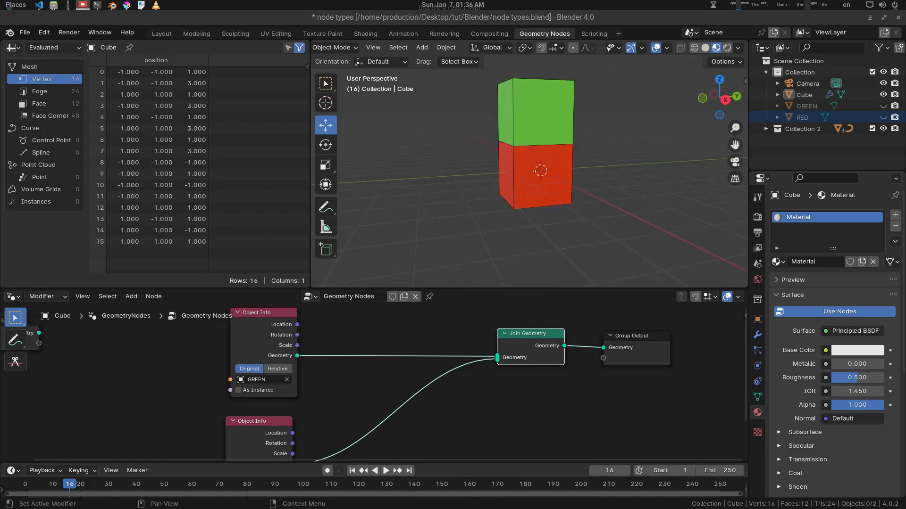
pyautogui.click(883, 94)
pyautogui.click(883, 94)
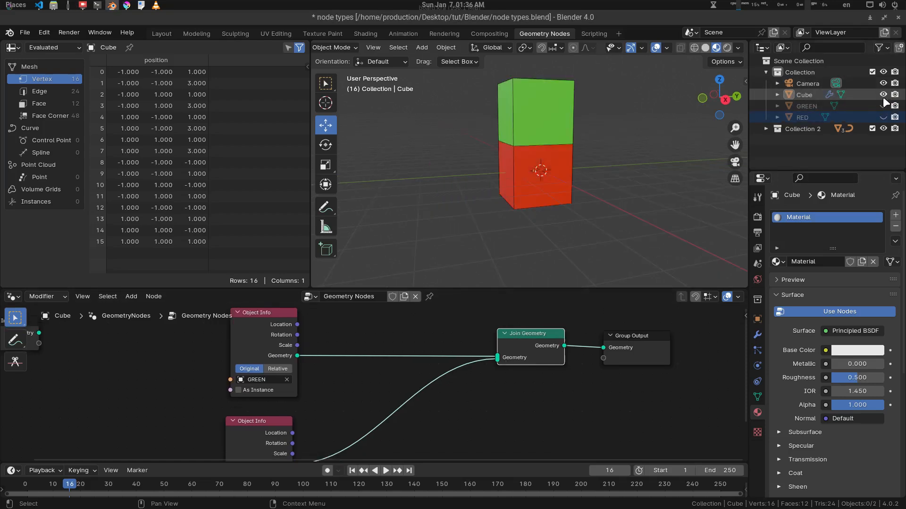
pyautogui.click(882, 106)
pyautogui.click(883, 106)
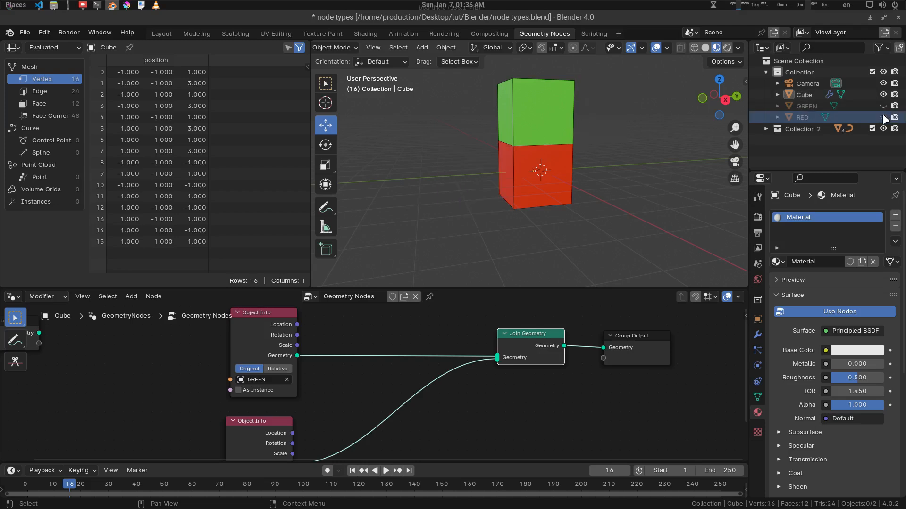
# Step: Set both the GREEN and RED Object Info nodes to Relative
pyautogui.click(279, 368)
pyautogui.moveTo(279, 364); pyautogui.dragTo(303, 328, button='middle')
pyautogui.click(304, 440)
pyautogui.scroll(-2, 409, 361)
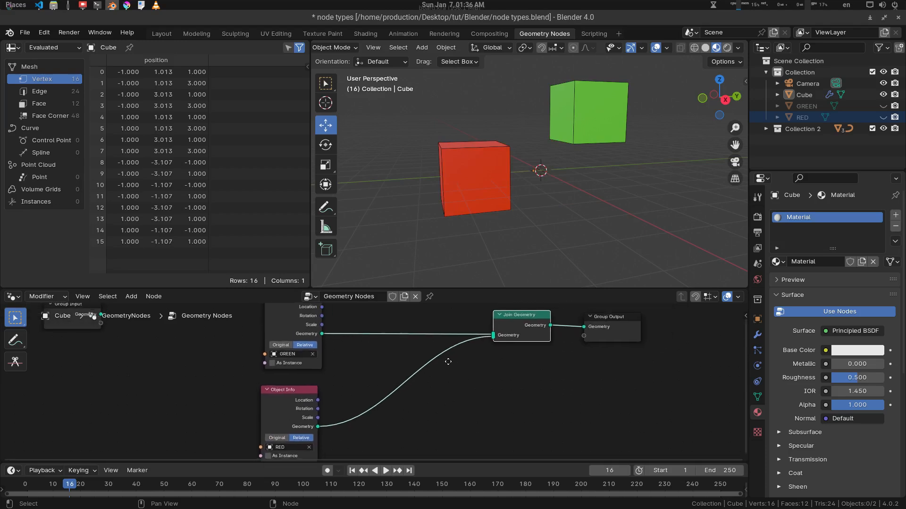
# Step: Nudge the GREEN Object Info node and shift Join Geometry slightly closer to Group Output
pyautogui.moveTo(578, 165)
pyautogui.mouseDown(button='middle')
pyautogui.moveTo(585, 163)
pyautogui.moveTo(563, 163)
pyautogui.moveTo(583, 167)
pyautogui.mouseUp(button='middle')
pyautogui.moveTo(387, 361); pyautogui.dragTo(381, 387, button='middle')
pyautogui.moveTo(293, 359); pyautogui.dragTo(289, 357)
pyautogui.moveTo(367, 396); pyautogui.dragTo(365, 385, button='middle')
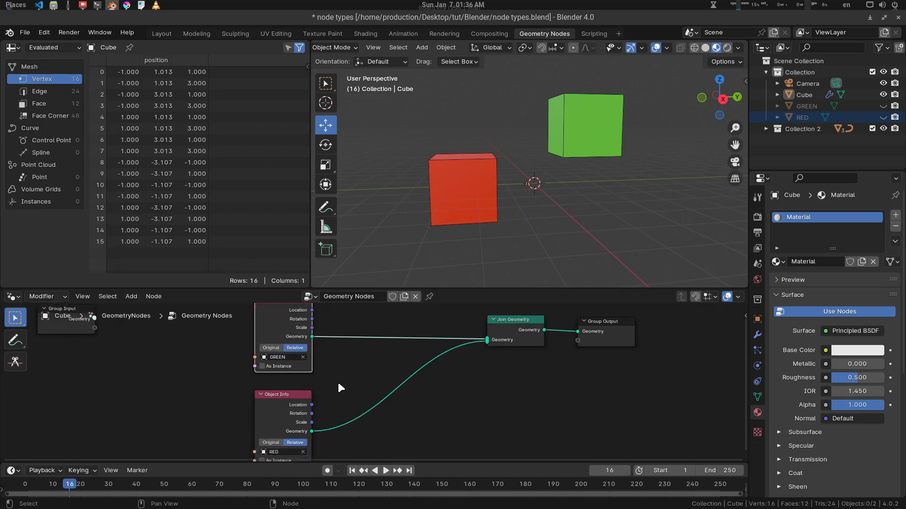
pyautogui.moveTo(517, 321); pyautogui.dragTo(521, 321)
pyautogui.moveTo(578, 189); pyautogui.dragTo(582, 186, button='middle')
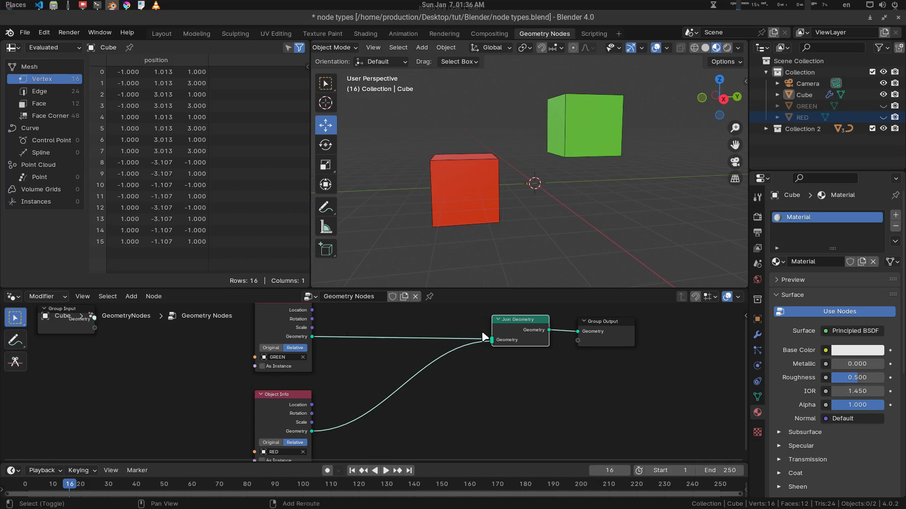
pyautogui.moveTo(530, 322); pyautogui.dragTo(536, 324)
pyautogui.moveTo(485, 369); pyautogui.dragTo(509, 354, button='middle')
# Step: Review the Node Types slide on field input, function and data flow nodes, and return to Blender
pyautogui.click(475, 375)
pyautogui.hotkey('shift', 'a')
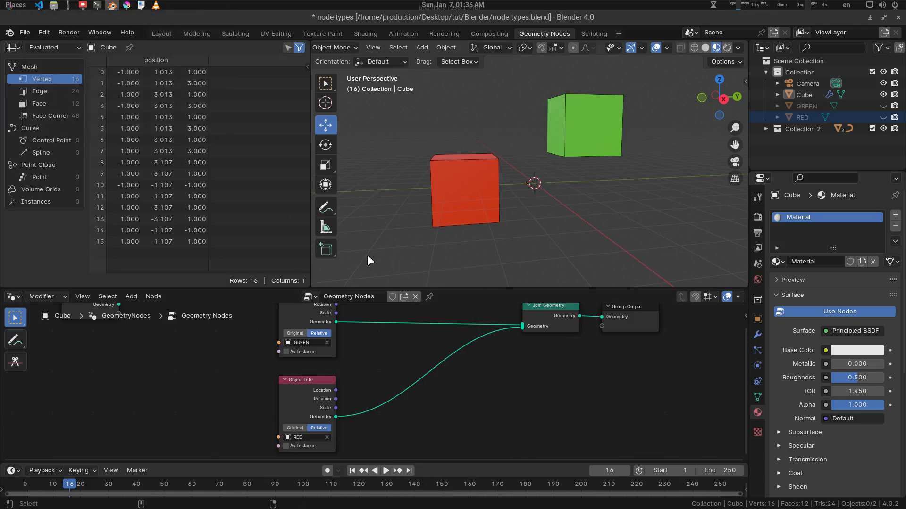
pyautogui.hotkey('ctrl', 'alt', 'Right')
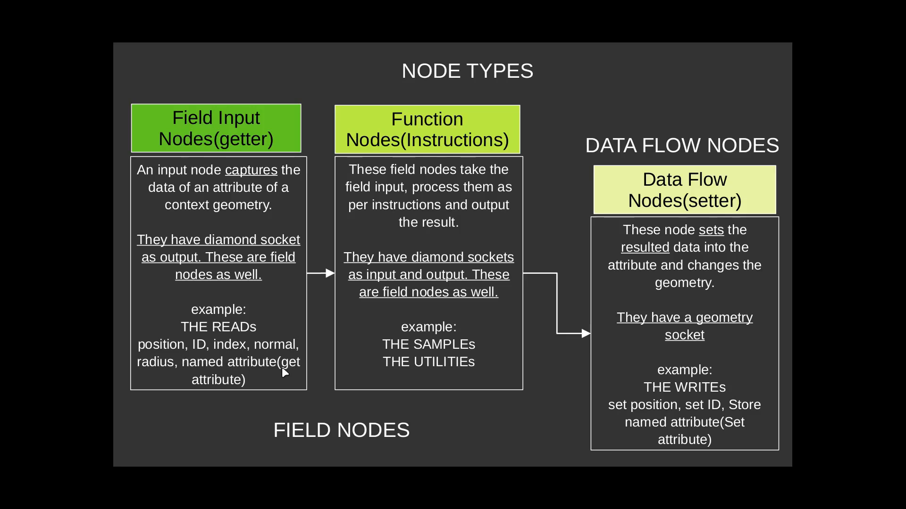
pyautogui.hotkey('ctrl', 'alt', 'Left')
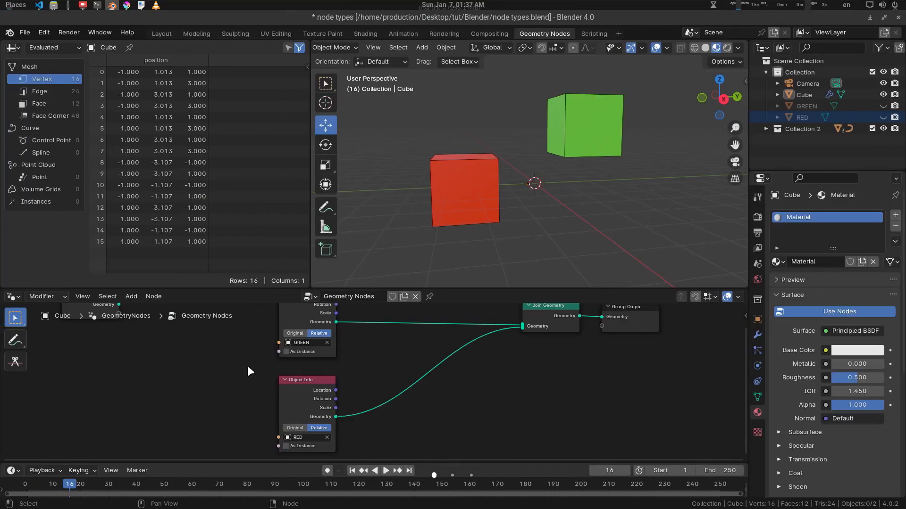
# Step: Add an ID node from the geometry read nodes in the empty area below Join Geometry
pyautogui.moveTo(448, 397); pyautogui.dragTo(404, 368, button='middle')
pyautogui.scroll(2, 404, 385)
pyautogui.hotkey('shift', 'a')
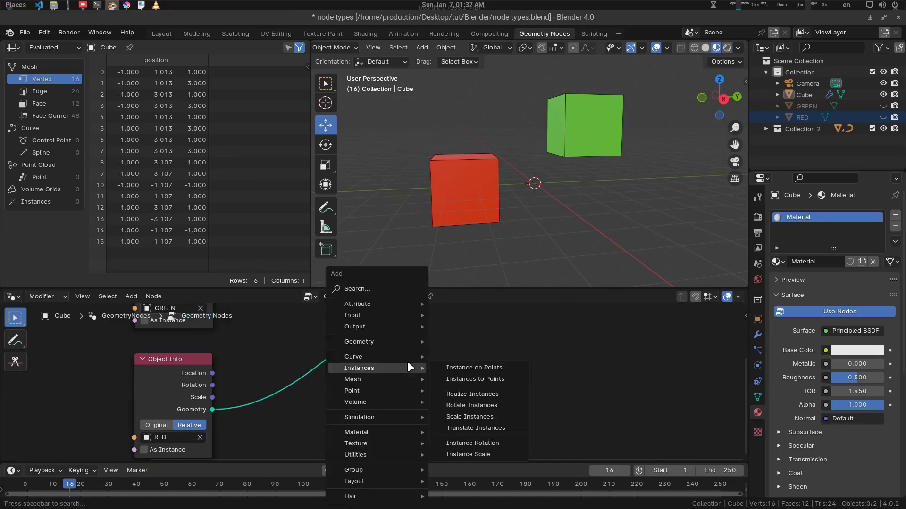
pyautogui.moveTo(415, 304)
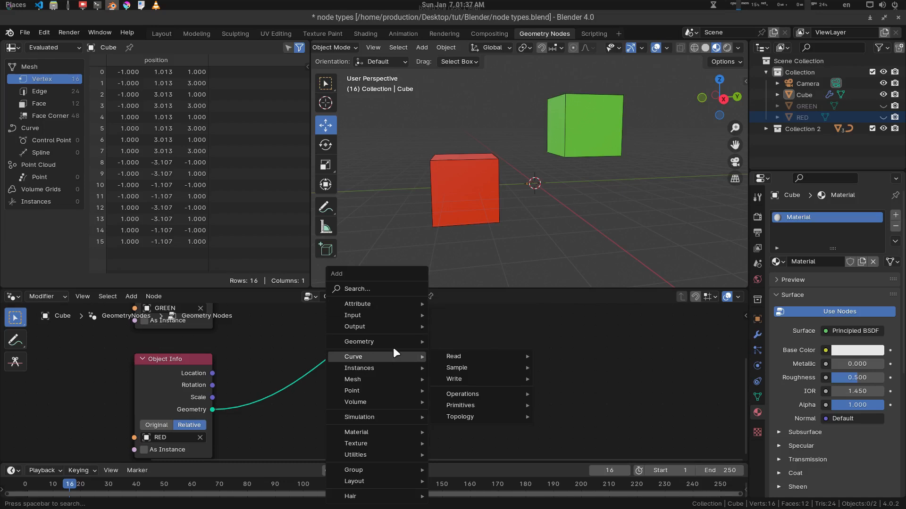
pyautogui.moveTo(395, 343)
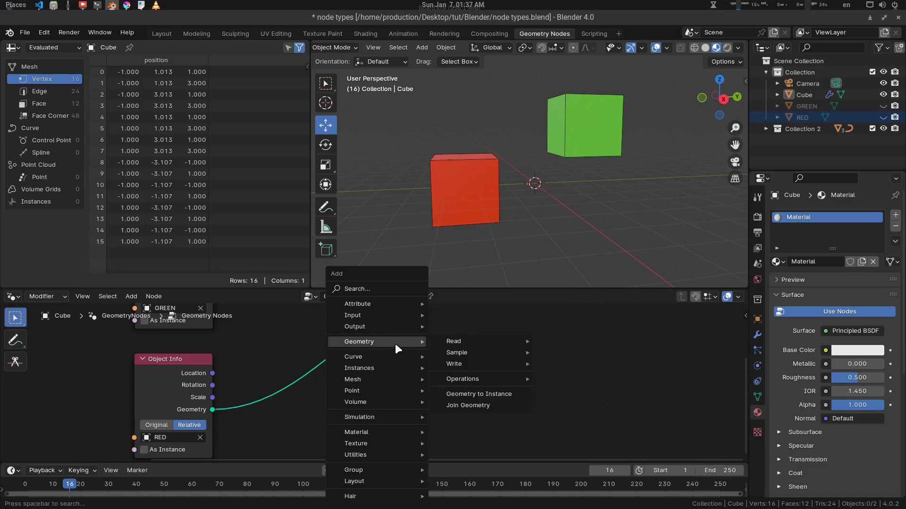
pyautogui.moveTo(448, 368)
pyautogui.moveTo(463, 346)
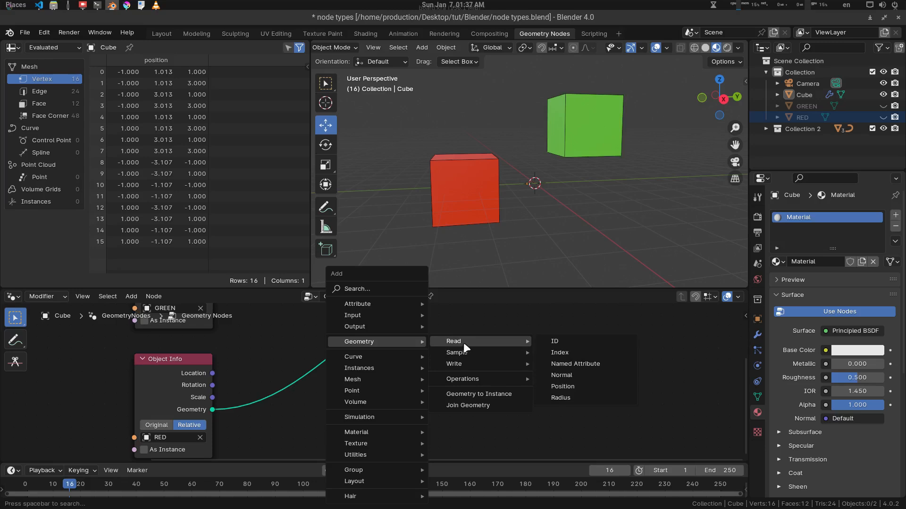
pyautogui.click(552, 341)
pyautogui.scroll(1, 536, 404)
pyautogui.moveTo(548, 398); pyautogui.dragTo(521, 396, button='middle')
pyautogui.moveTo(535, 380); pyautogui.dragTo(553, 390)
pyautogui.click(500, 381)
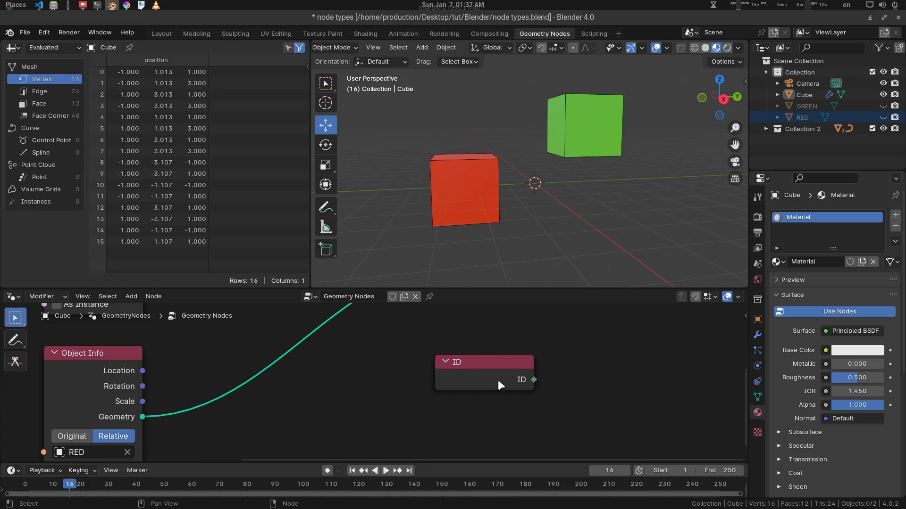
# Step: Add a Position node beside the ID node
pyautogui.hotkey('shift', 'a')
pyautogui.moveTo(651, 336)
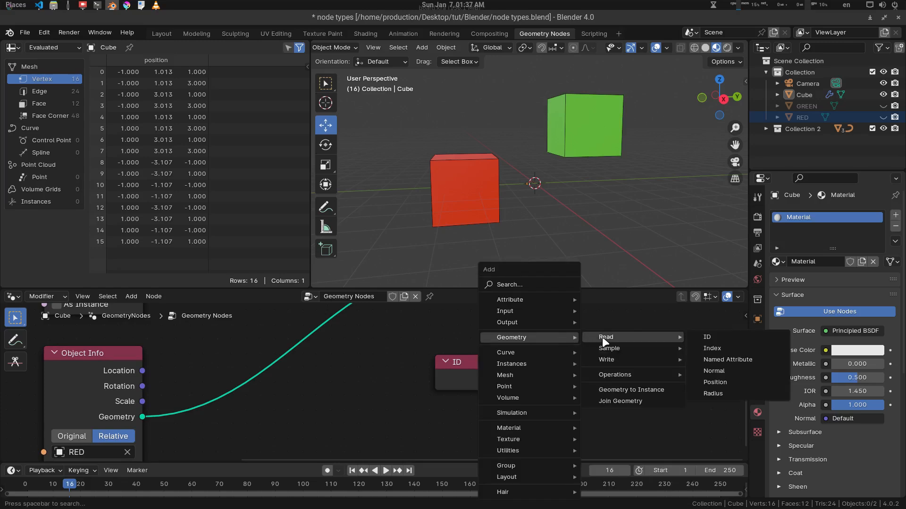
pyautogui.click(714, 382)
pyautogui.click(553, 359)
pyautogui.moveTo(503, 379); pyautogui.dragTo(414, 355, button='middle')
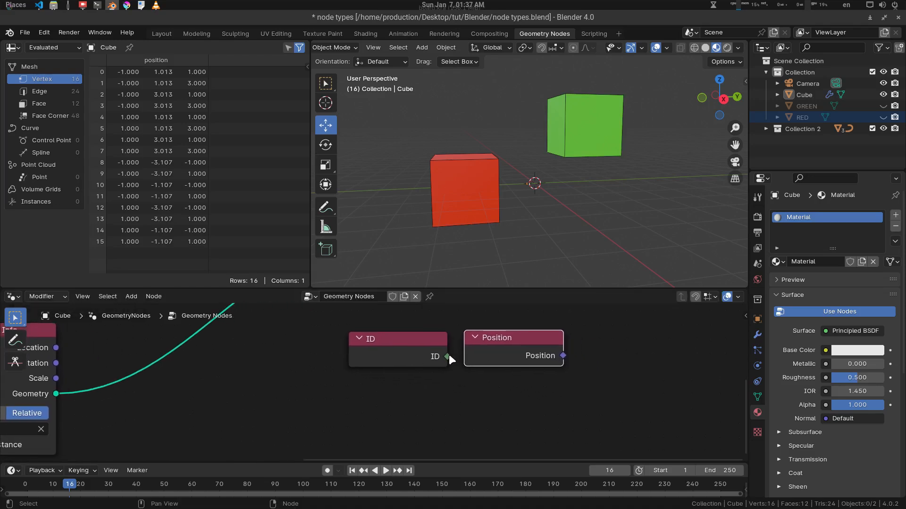
pyautogui.moveTo(455, 391); pyautogui.dragTo(448, 387, button='middle')
pyautogui.click(448, 387)
pyautogui.hotkey('shift', 'a')
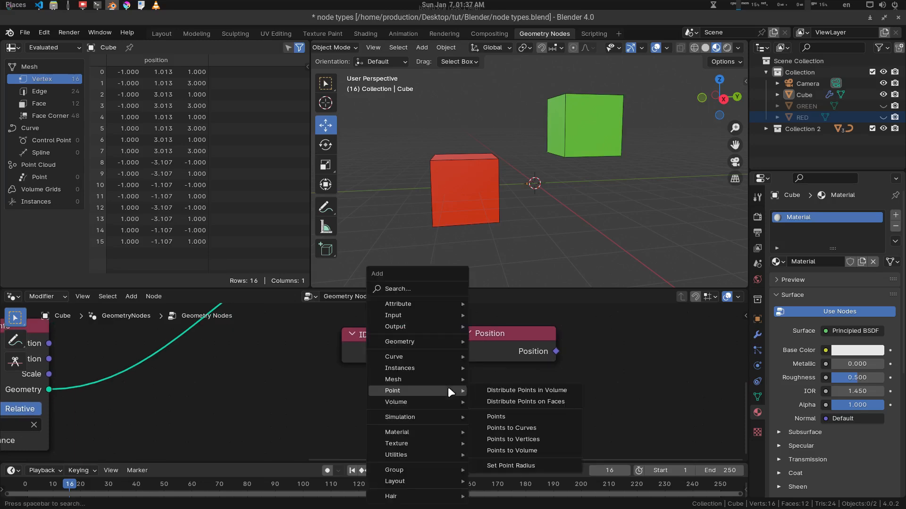
pyautogui.moveTo(434, 358)
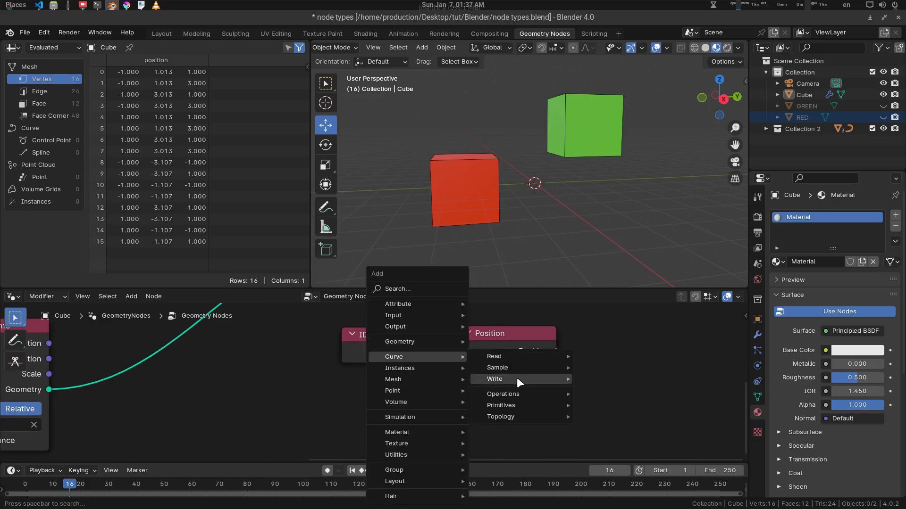
pyautogui.moveTo(518, 356)
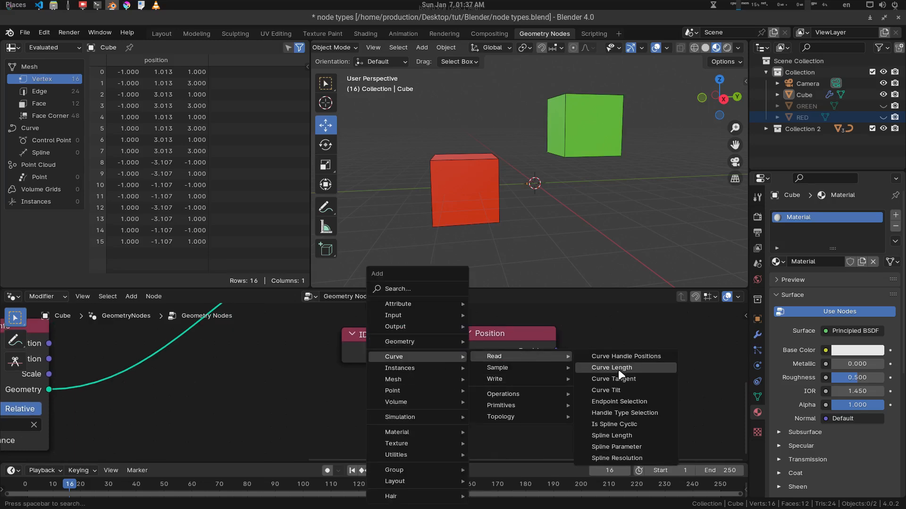
pyautogui.click(615, 368)
pyautogui.click(497, 388)
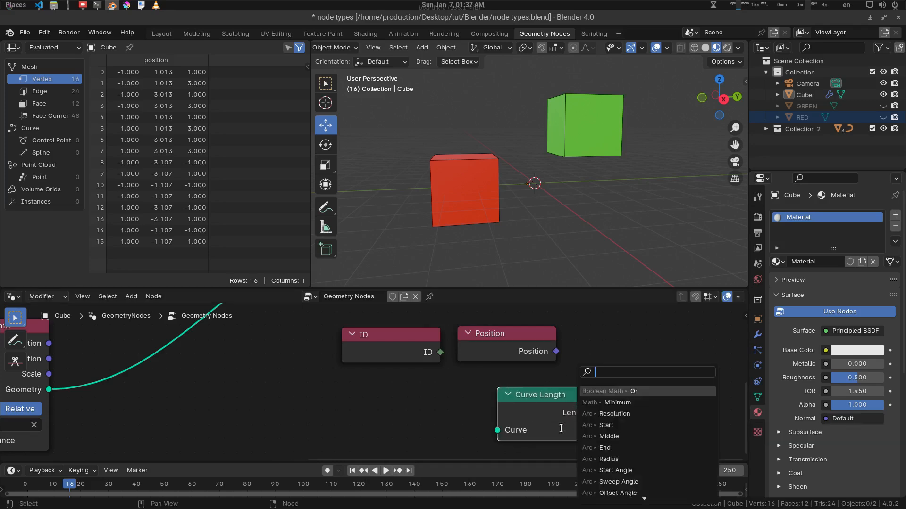
pyautogui.press('x')
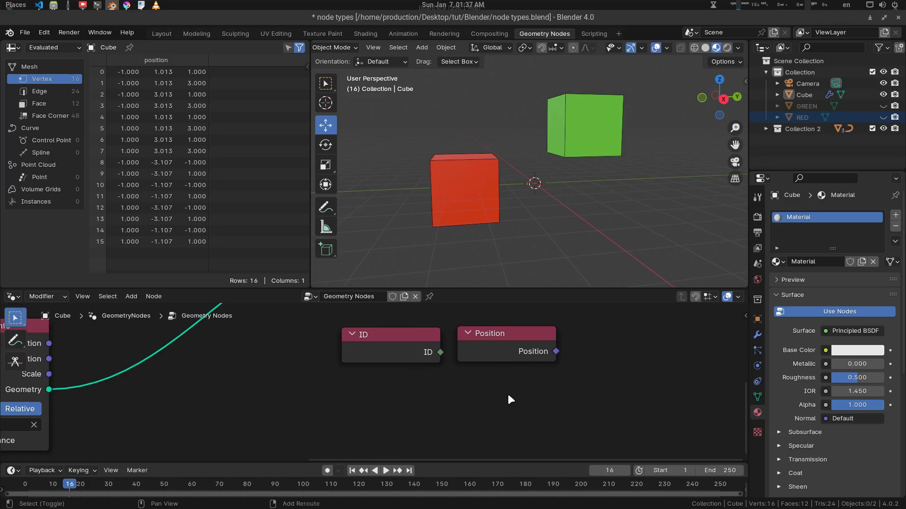
# Step: Add a Curve Tilt node directly below the Position node
pyautogui.hotkey('shift', 'a')
pyautogui.moveTo(510, 358)
pyautogui.moveTo(571, 353)
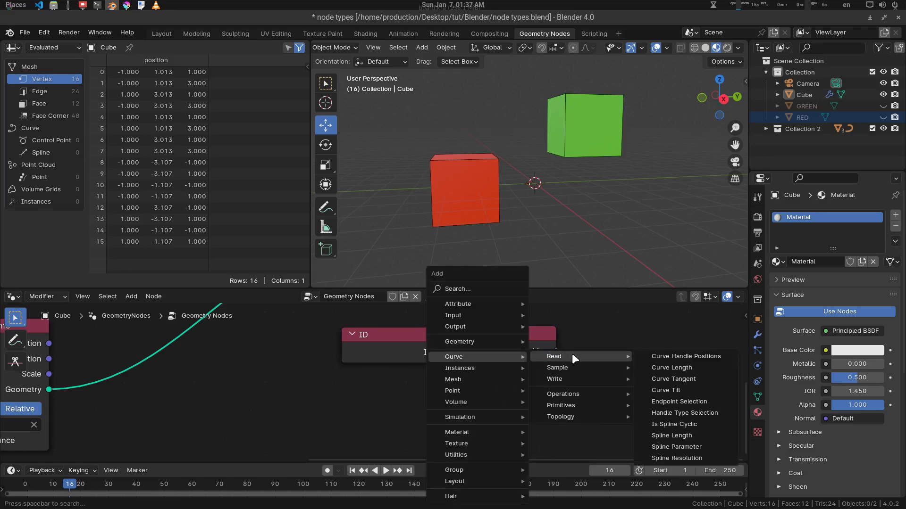
pyautogui.click(678, 390)
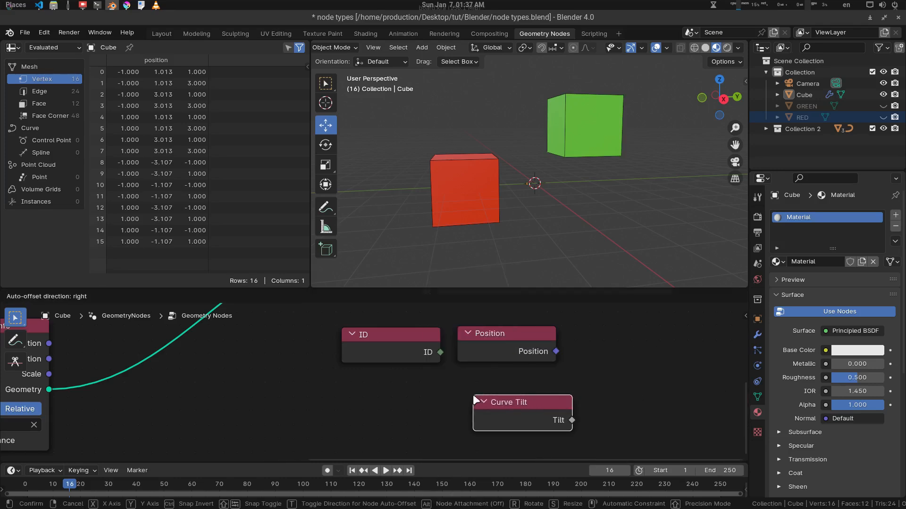
pyautogui.click(574, 391)
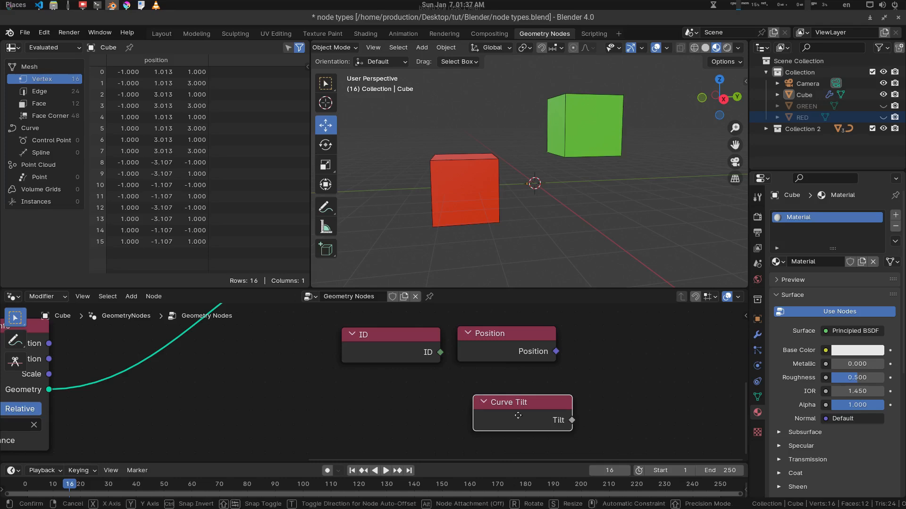
pyautogui.moveTo(519, 418); pyautogui.dragTo(505, 408)
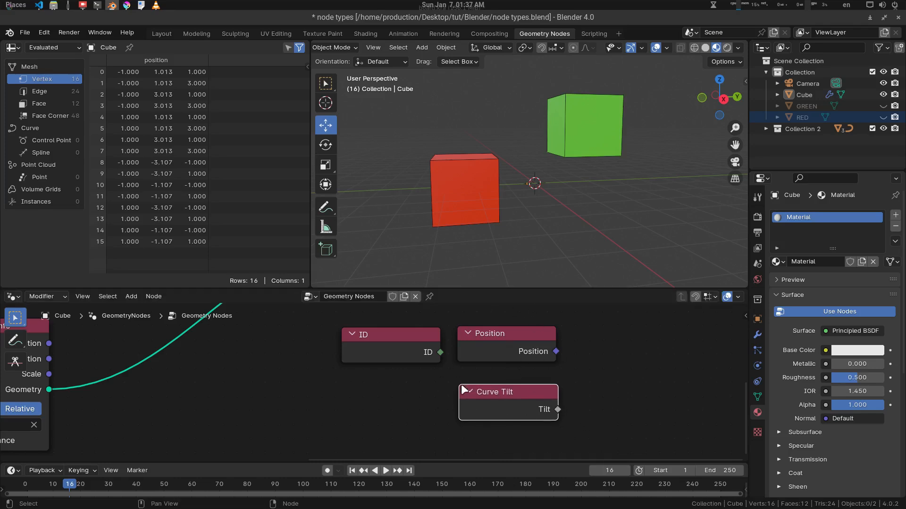
# Step: Add an Is Edge Smooth node from the mesh read nodes, beside Position and Curve Tilt
pyautogui.moveTo(579, 354); pyautogui.dragTo(524, 370, button='middle')
pyautogui.hotkey('shift', 'a')
pyautogui.moveTo(526, 370)
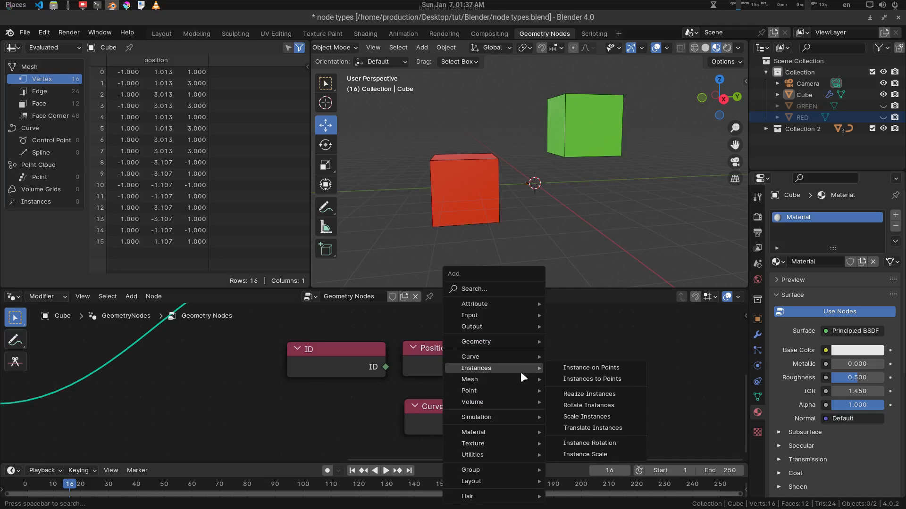
pyautogui.moveTo(592, 380)
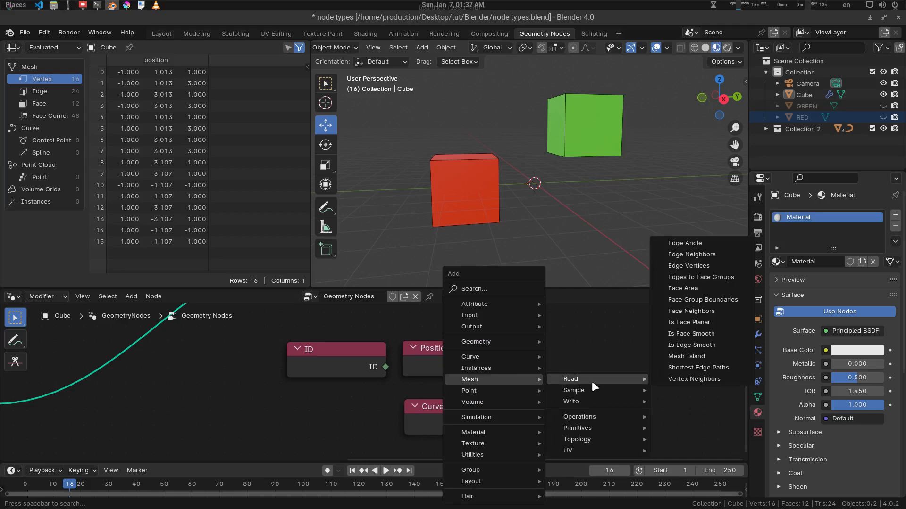
pyautogui.click(703, 345)
pyautogui.click(655, 413)
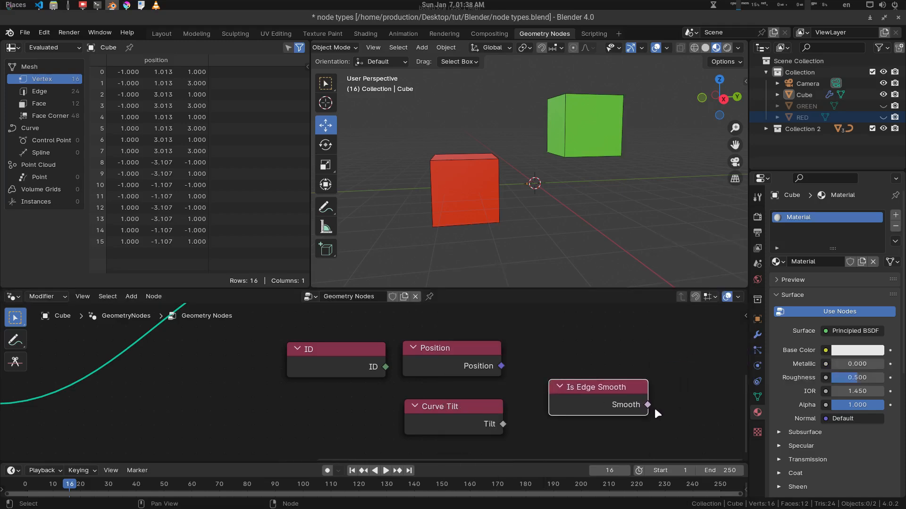
# Step: Delete the Is Edge Smooth, ID and Curve Tilt nodes, leaving only Position
pyautogui.moveTo(591, 402); pyautogui.dragTo(593, 400)
pyautogui.press('x')
pyautogui.moveTo(511, 394); pyautogui.dragTo(541, 400, button='middle')
pyautogui.click(380, 373)
pyautogui.press('x')
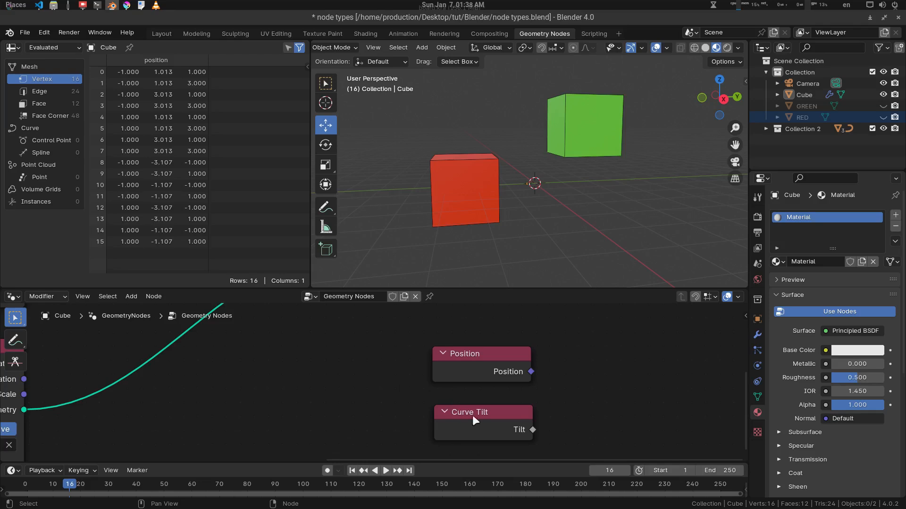
pyautogui.click(458, 408)
pyautogui.press('x')
# Step: Move the Position node near the RED Object Info node, below the link to Join Geometry, and nudge RED Object Info outward
pyautogui.moveTo(387, 398); pyautogui.dragTo(470, 411, button='middle')
pyautogui.scroll(-1, 459, 384)
pyautogui.moveTo(472, 380); pyautogui.dragTo(529, 400, button='middle')
pyautogui.moveTo(632, 389); pyautogui.dragTo(439, 395)
pyautogui.moveTo(446, 377); pyautogui.dragTo(507, 377, button='middle')
pyautogui.moveTo(249, 417); pyautogui.dragTo(231, 410)
pyautogui.moveTo(482, 399); pyautogui.dragTo(454, 399)
pyautogui.moveTo(527, 378); pyautogui.dragTo(513, 350, button='middle')
pyautogui.scroll(-1, 518, 394)
pyautogui.moveTo(472, 387); pyautogui.dragTo(457, 403)
pyautogui.moveTo(458, 389); pyautogui.dragTo(443, 408, button='middle')
pyautogui.moveTo(406, 354); pyautogui.dragTo(411, 383, button='middle')
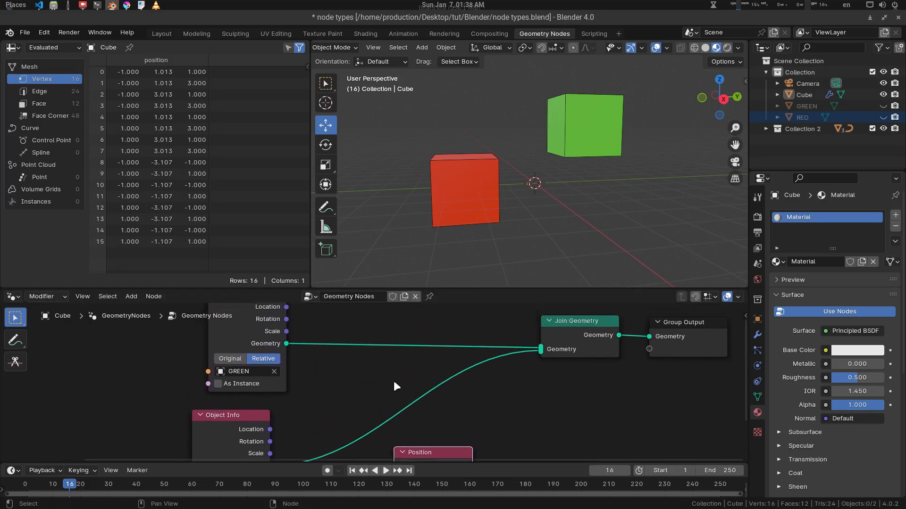
# Step: Add a Viewer node below Group Output and feed it the GREEN Object Info node's Scale and Geometry outputs
pyautogui.keyDown('ctrl'); pyautogui.keyDown('shift'); pyautogui.click(237, 332); pyautogui.keyUp('shift'); pyautogui.keyUp('ctrl')
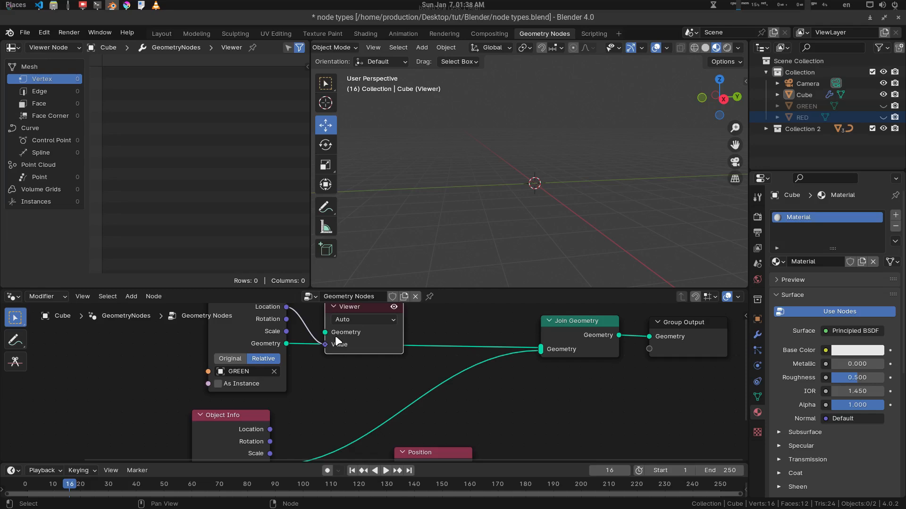
pyautogui.scroll(-2, 337, 344)
pyautogui.moveTo(355, 329); pyautogui.dragTo(583, 389)
pyautogui.keyDown('ctrl'); pyautogui.keyDown('shift'); pyautogui.click(281, 336); pyautogui.keyUp('shift'); pyautogui.keyUp('ctrl')
pyautogui.keyDown('ctrl'); pyautogui.keyDown('shift'); pyautogui.click(281, 336); pyautogui.keyUp('shift'); pyautogui.keyUp('ctrl')
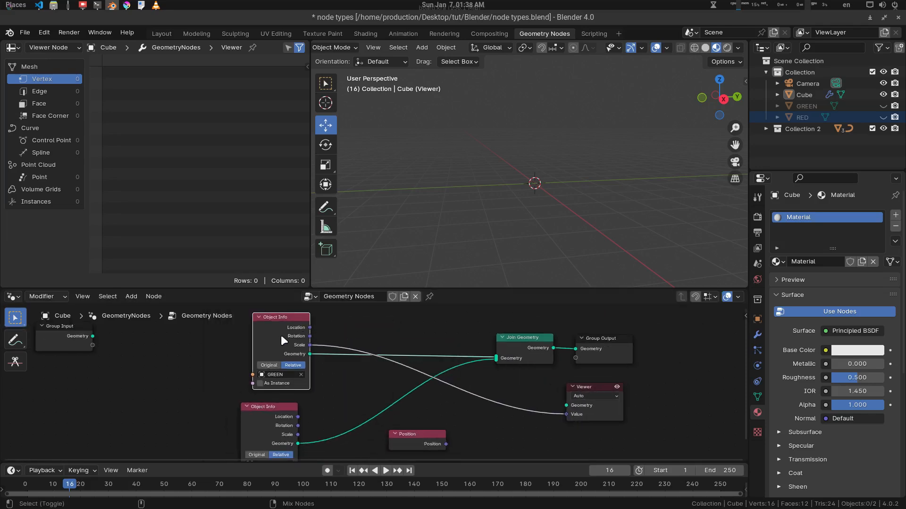
pyautogui.keyDown('ctrl'); pyautogui.keyDown('shift'); pyautogui.click(281, 335); pyautogui.keyUp('shift'); pyautogui.keyUp('ctrl')
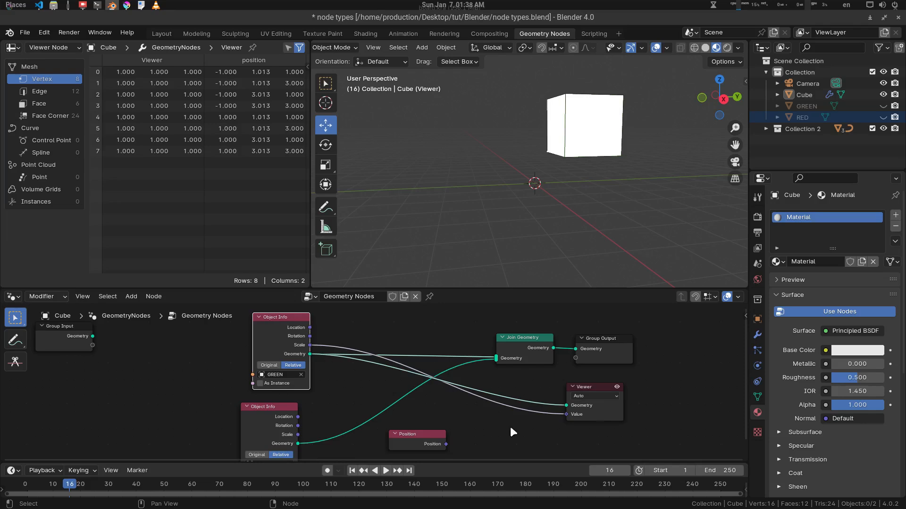
pyautogui.moveTo(389, 403); pyautogui.dragTo(374, 380, button='middle')
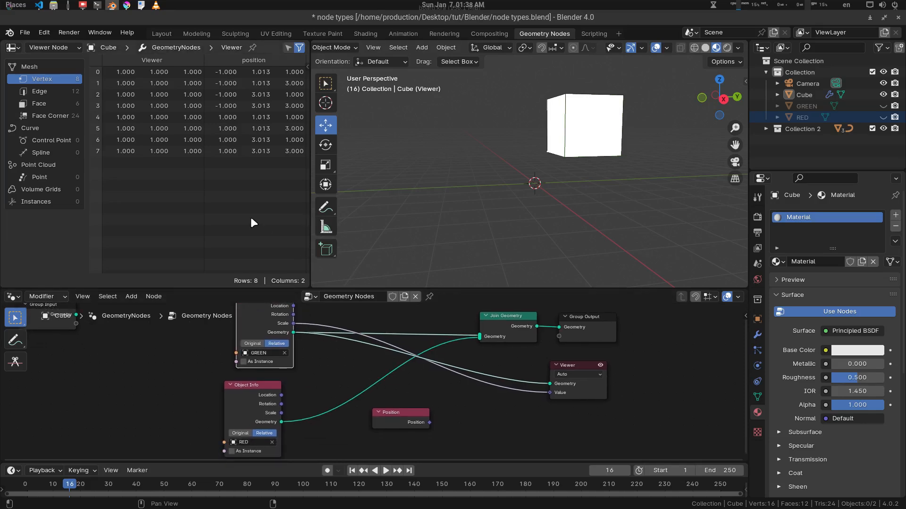
# Step: Link the Position node to the Viewer's Value input and feed the Viewer the RED Object Info node's Geometry output
pyautogui.keyDown('ctrl'); pyautogui.keyDown('shift'); pyautogui.click(406, 414); pyautogui.keyUp('shift'); pyautogui.keyUp('ctrl')
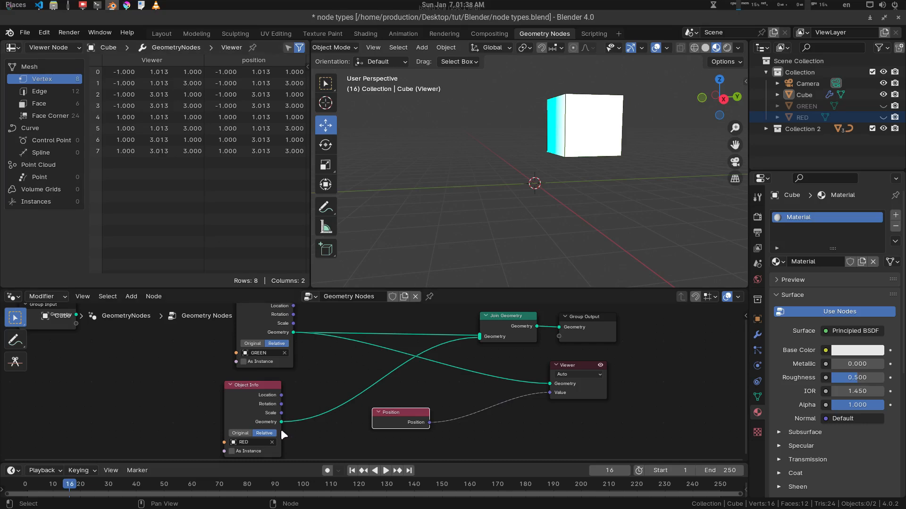
pyautogui.moveTo(282, 422); pyautogui.dragTo(555, 381)
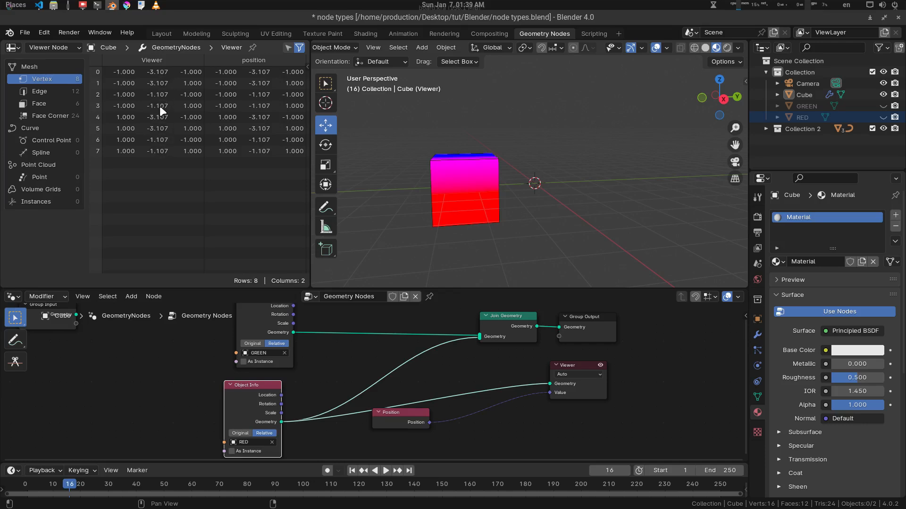
pyautogui.scroll(2, 440, 414)
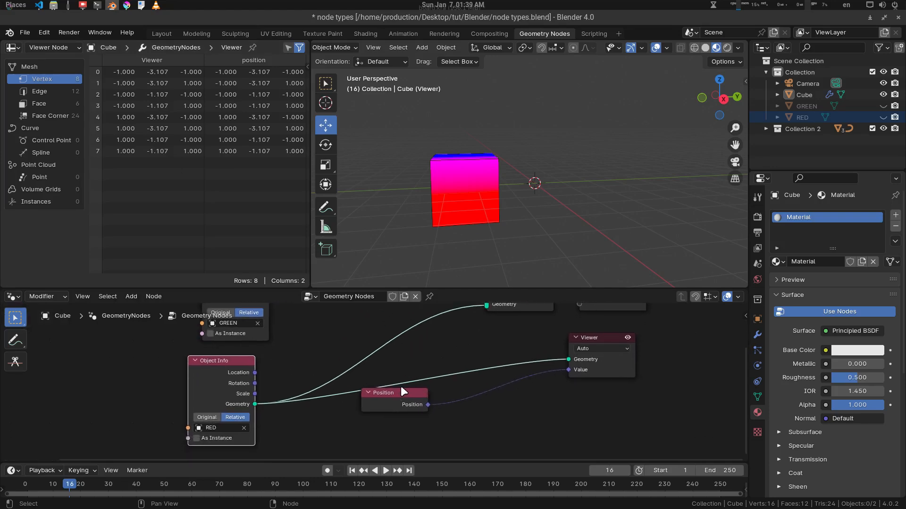
# Step: Switch to the board.kra drawing to check the add function sketch, and return to Blender
pyautogui.hotkey('alt', 'Tab')
pyautogui.hotkey('alt', 'Tab')
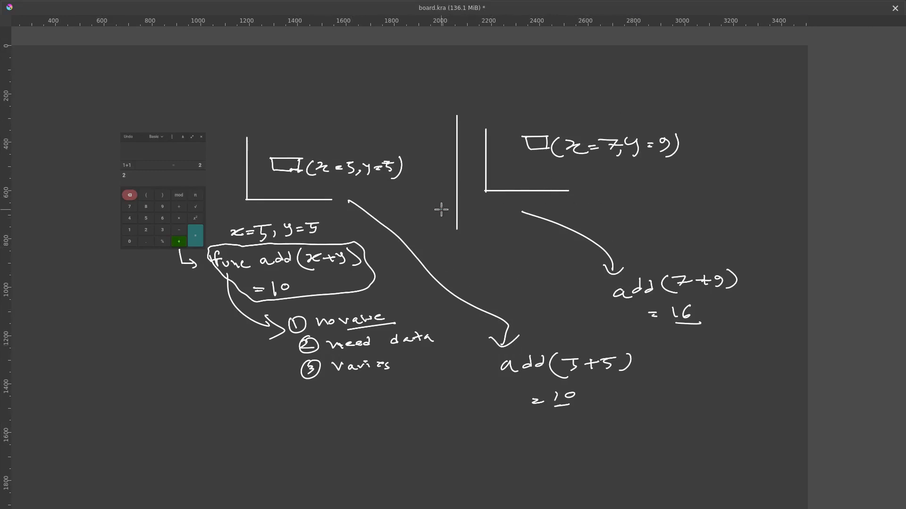
pyautogui.hotkey('alt', 'Tab')
# Step: Cut the RED geometry link into the Viewer and shift the Position node toward the Viewer
pyautogui.moveTo(486, 364); pyautogui.dragTo(484, 353, button='middle')
pyautogui.keyDown('ctrl'); pyautogui.moveTo(504, 348); pyautogui.dragTo(490, 370, button='right'); pyautogui.keyUp('ctrl')
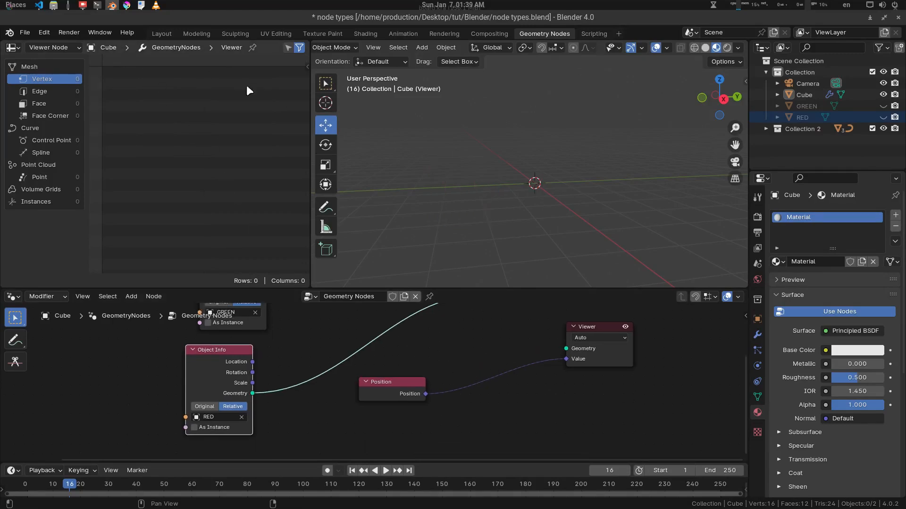
pyautogui.moveTo(398, 392); pyautogui.dragTo(438, 386)
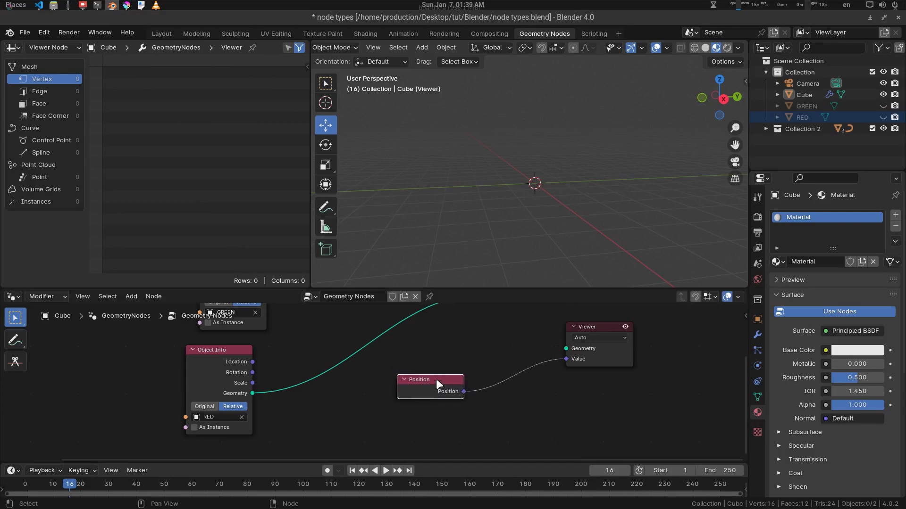
# Step: Connect the GREEN Object Info node's Geometry output to the Viewer's Geometry input
pyautogui.moveTo(334, 335); pyautogui.dragTo(356, 355, button='middle')
pyautogui.scroll(-1, 314, 333)
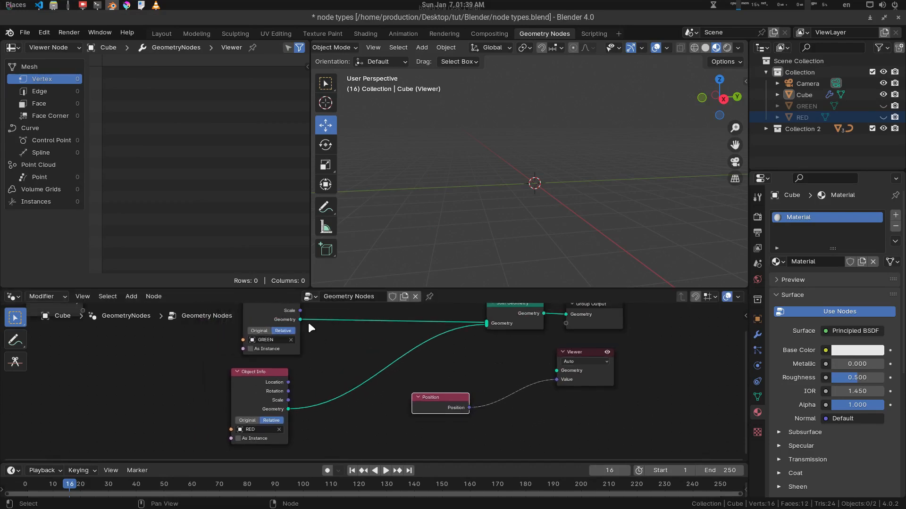
pyautogui.moveTo(300, 319); pyautogui.dragTo(557, 371)
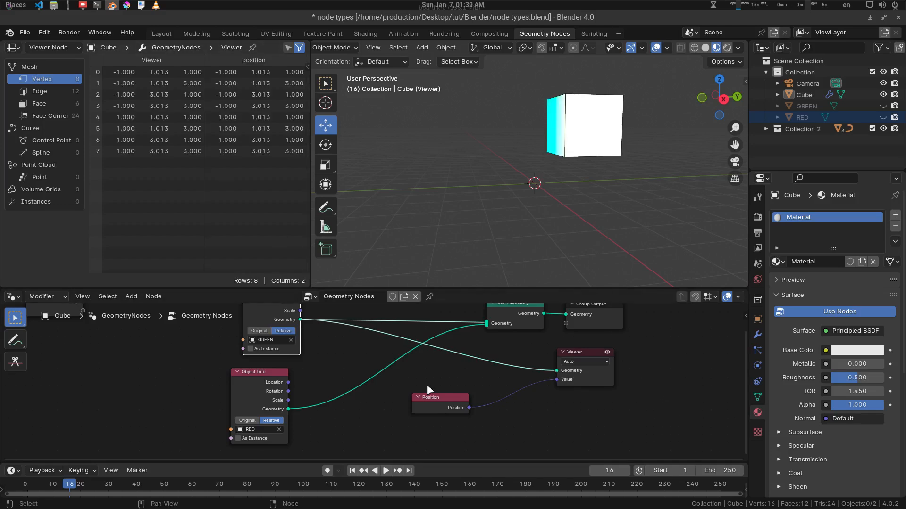
pyautogui.moveTo(438, 401); pyautogui.dragTo(432, 396)
pyautogui.moveTo(432, 395); pyautogui.dragTo(369, 376, button='middle')
pyautogui.click(442, 389)
pyautogui.hotkey('shift', 'a')
pyautogui.moveTo(424, 340)
pyautogui.moveTo(506, 344)
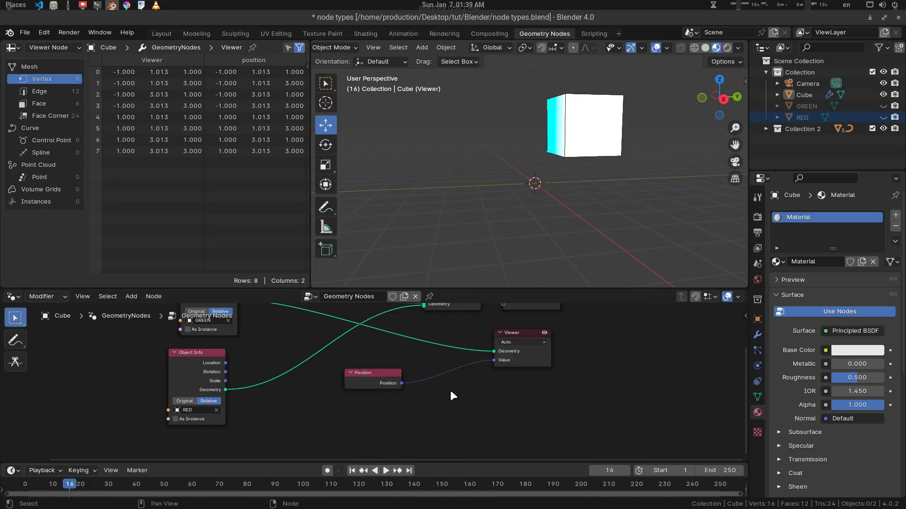
pyautogui.scroll(2, 456, 394)
pyautogui.moveTo(381, 372); pyautogui.dragTo(384, 382)
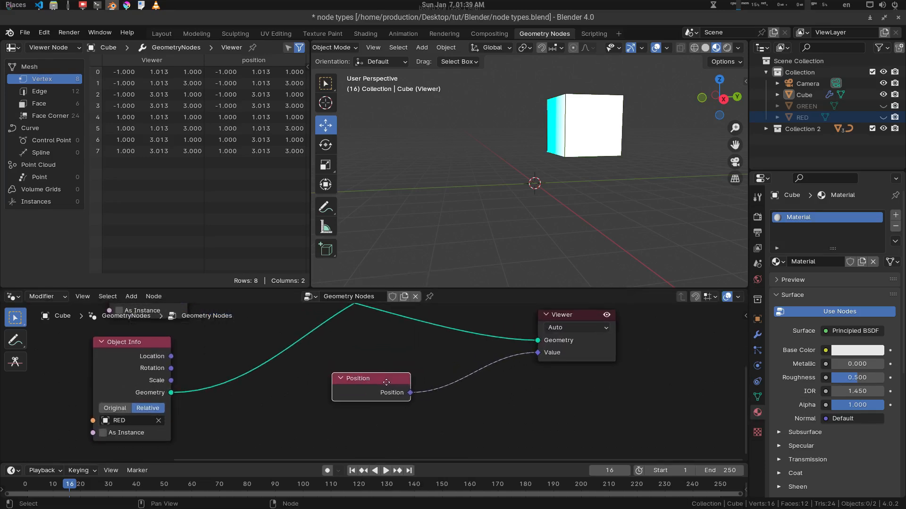
pyautogui.scroll(1, 384, 382)
pyautogui.moveTo(386, 400); pyautogui.dragTo(386, 392, button='middle')
pyautogui.moveTo(384, 392); pyautogui.dragTo(388, 383)
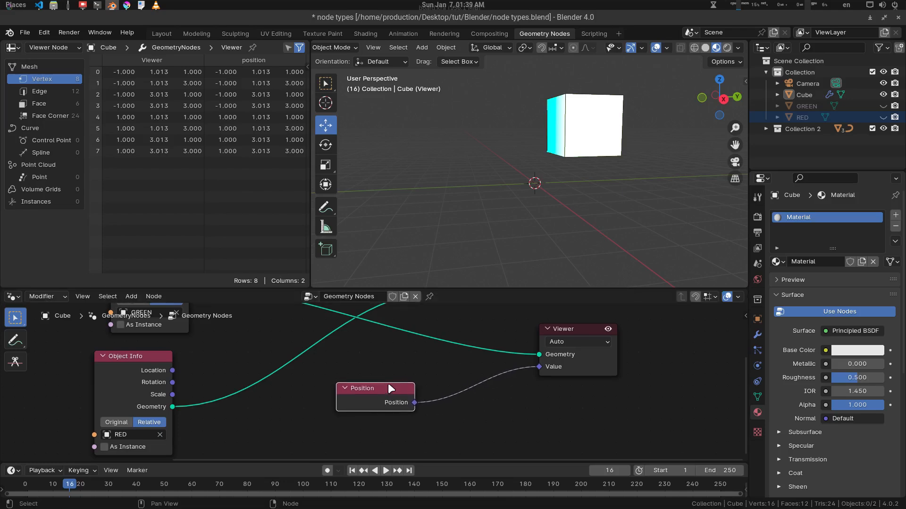
pyautogui.moveTo(388, 383); pyautogui.dragTo(395, 381, button='middle')
pyautogui.moveTo(392, 384); pyautogui.dragTo(386, 384)
pyautogui.moveTo(450, 352); pyautogui.dragTo(456, 362, button='middle')
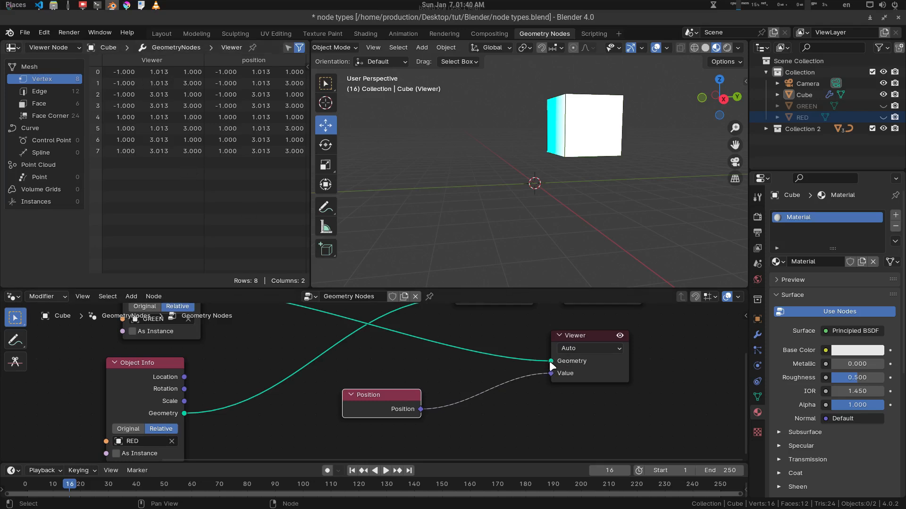
pyautogui.moveTo(406, 349); pyautogui.dragTo(414, 369, button='middle')
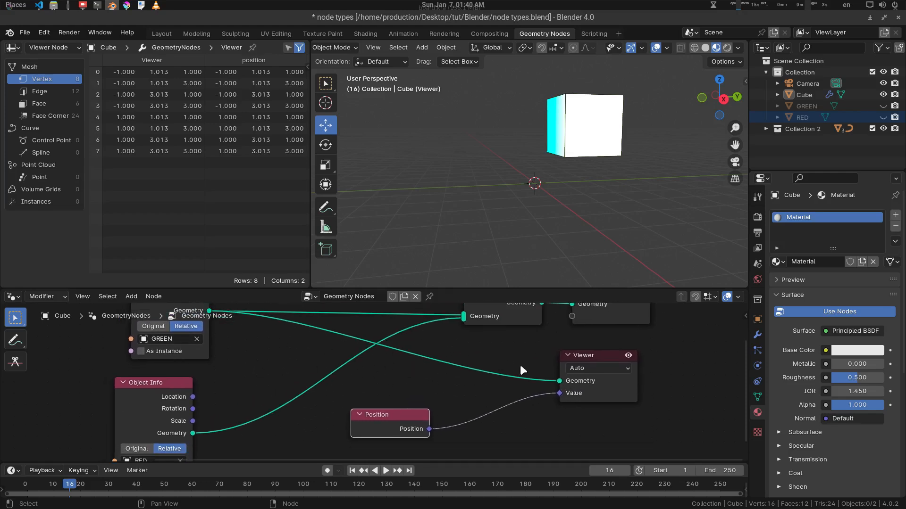
pyautogui.moveTo(482, 373); pyautogui.dragTo(474, 363, button='middle')
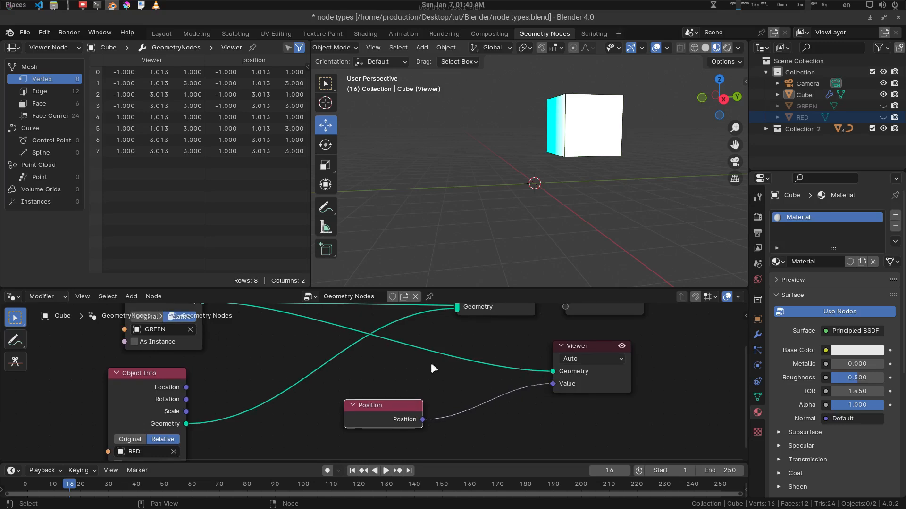
# Step: Annotate green arrows toward the Viewer's inputs and in both directions along the link between Value and the Position node
pyautogui.click(397, 360)
pyautogui.moveTo(396, 360); pyautogui.dragTo(481, 370)
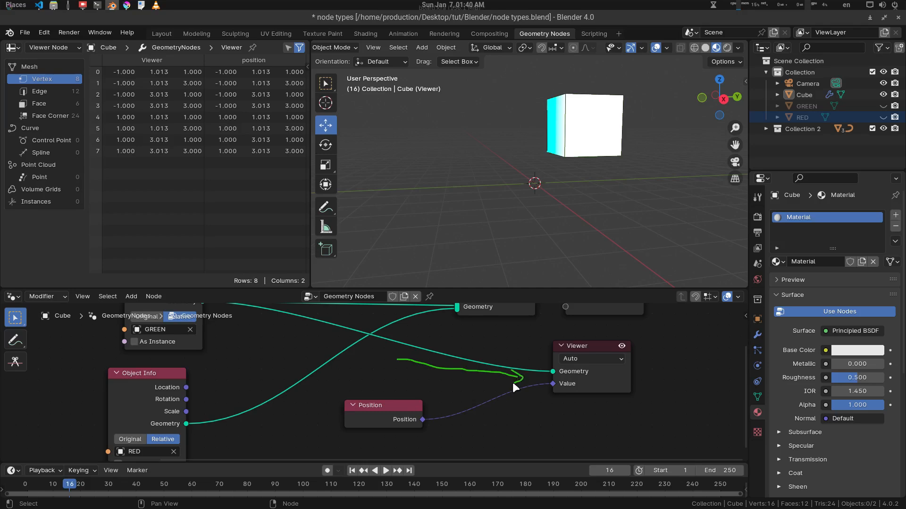
pyautogui.moveTo(527, 396); pyautogui.dragTo(444, 423)
pyautogui.moveTo(418, 409); pyautogui.dragTo(553, 376)
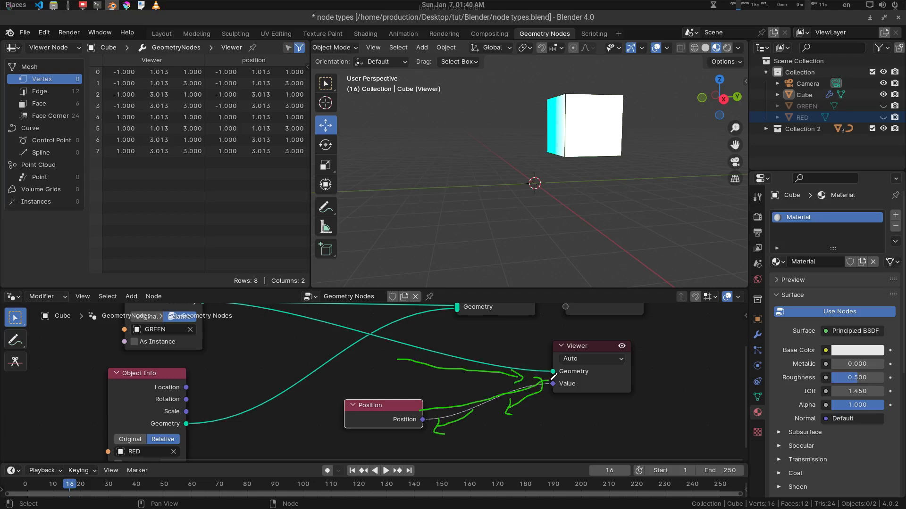
pyautogui.click(550, 379)
# Step: Undo all the annotation arrows drawn between the Position node and the Viewer
pyautogui.hotkey('ctrl', 'z')
pyautogui.hotkey('ctrl', 'z')
pyautogui.hotkey('ctrl', 'z')
pyautogui.hotkey('ctrl', 'z')
pyautogui.hotkey('ctrl', 'z')
pyautogui.hotkey('ctrl', 'z')
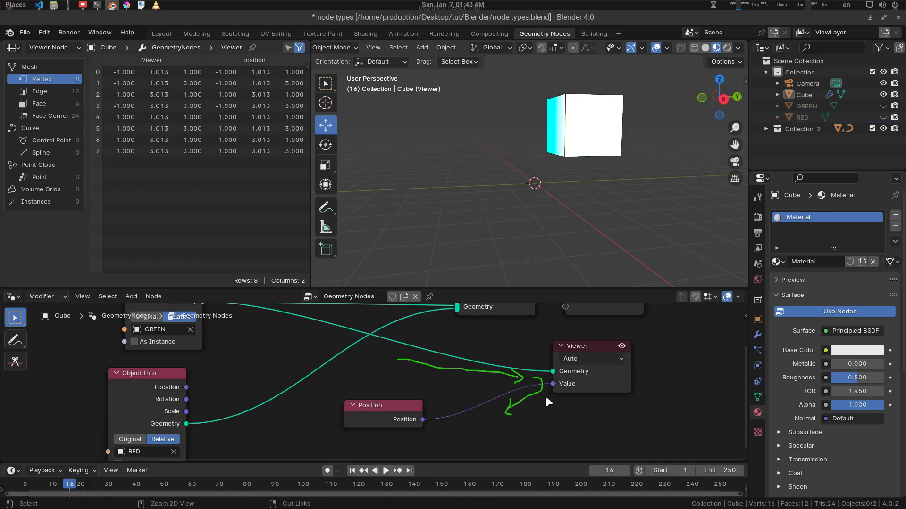
pyautogui.hotkey('ctrl', 'z')
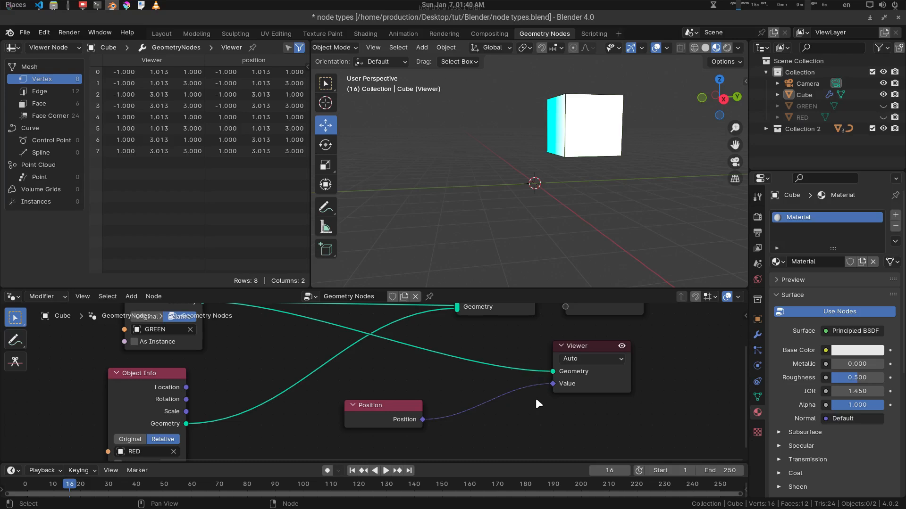
# Step: Annotate a curved arrow running from the GREEN geometry link around to the Position node's output
pyautogui.moveTo(539, 400); pyautogui.dragTo(533, 394, button='middle')
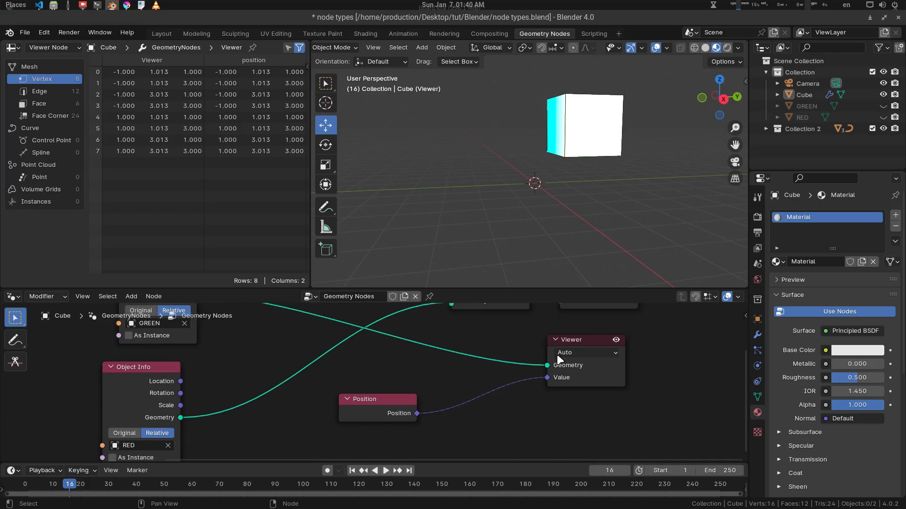
pyautogui.moveTo(465, 381); pyautogui.dragTo(434, 399, button='middle')
pyautogui.scroll(-4, 442, 405)
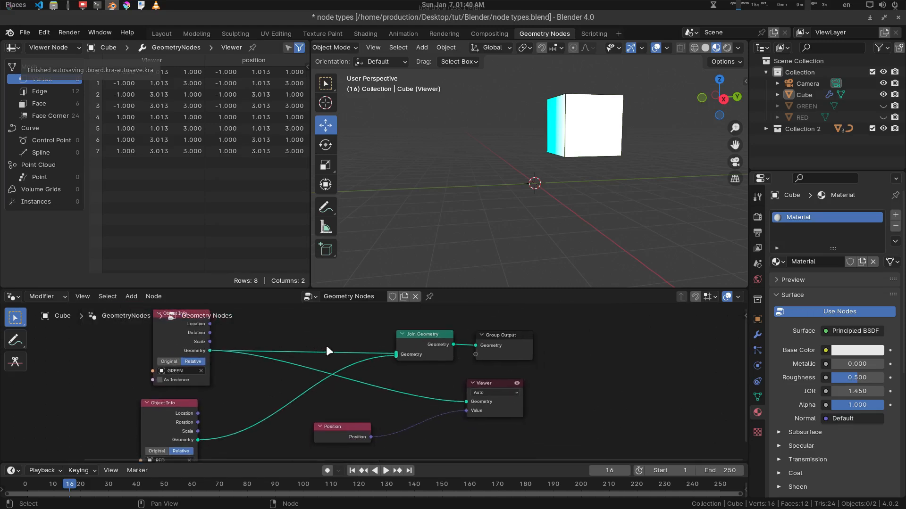
pyautogui.moveTo(421, 391); pyautogui.dragTo(486, 366, button='middle')
pyautogui.click(400, 404)
pyautogui.moveTo(400, 411); pyautogui.dragTo(388, 422)
pyautogui.moveTo(371, 357)
pyautogui.mouseDown()
pyautogui.moveTo(474, 377)
pyautogui.moveTo(440, 419)
pyautogui.moveTo(447, 429)
pyautogui.mouseUp()
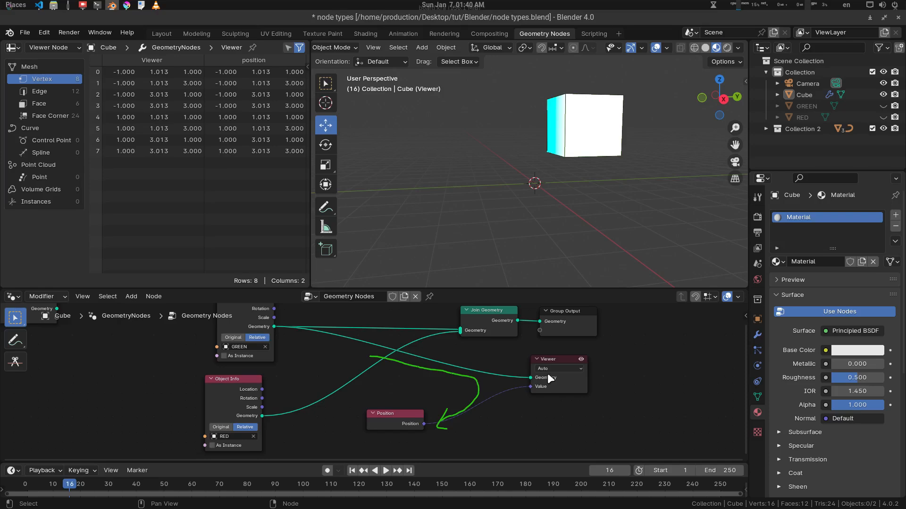
# Step: Annotate two arrows below the Value link, one pointing to the Position node and one to the Viewer
pyautogui.scroll(8, 540, 385)
pyautogui.moveTo(516, 371); pyautogui.dragTo(462, 316, button='middle')
pyautogui.scroll(3, 536, 381)
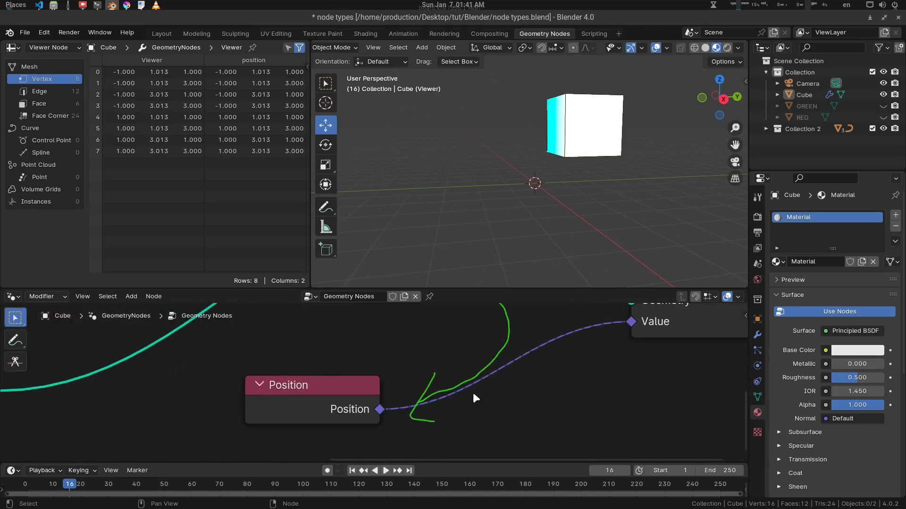
pyautogui.moveTo(474, 394); pyautogui.dragTo(448, 416, button='middle')
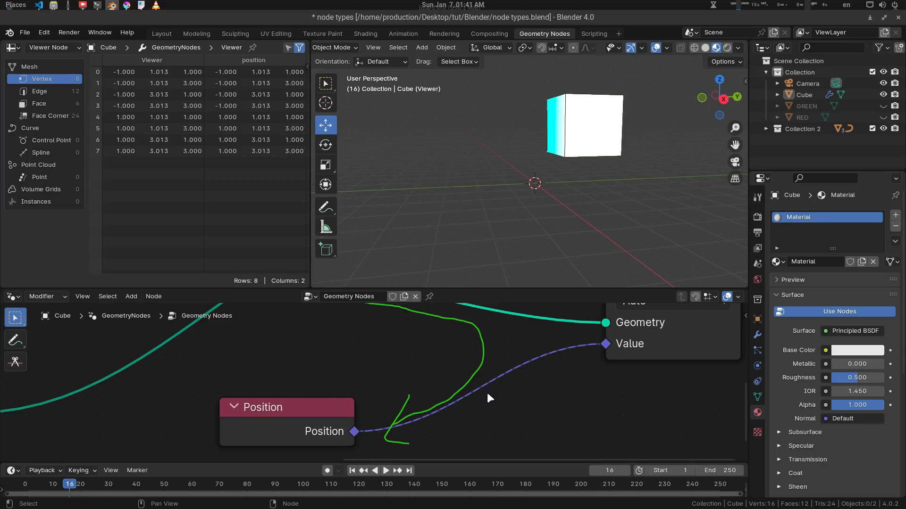
pyautogui.moveTo(511, 361)
pyautogui.mouseDown(button='middle')
pyautogui.moveTo(506, 374)
pyautogui.moveTo(510, 349)
pyautogui.mouseUp(button='middle')
pyautogui.moveTo(483, 408)
pyautogui.mouseDown()
pyautogui.moveTo(421, 433)
pyautogui.moveTo(435, 440)
pyautogui.mouseUp()
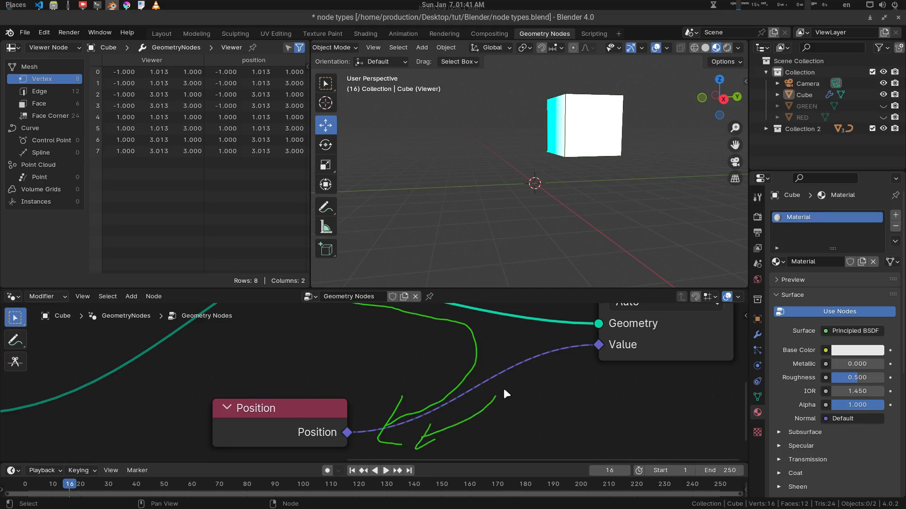
pyautogui.moveTo(490, 415); pyautogui.dragTo(534, 381)
# Step: Erase the annotation arrows around the link between the Position node and the Viewer
pyautogui.moveTo(543, 372); pyautogui.dragTo(521, 372, button='middle')
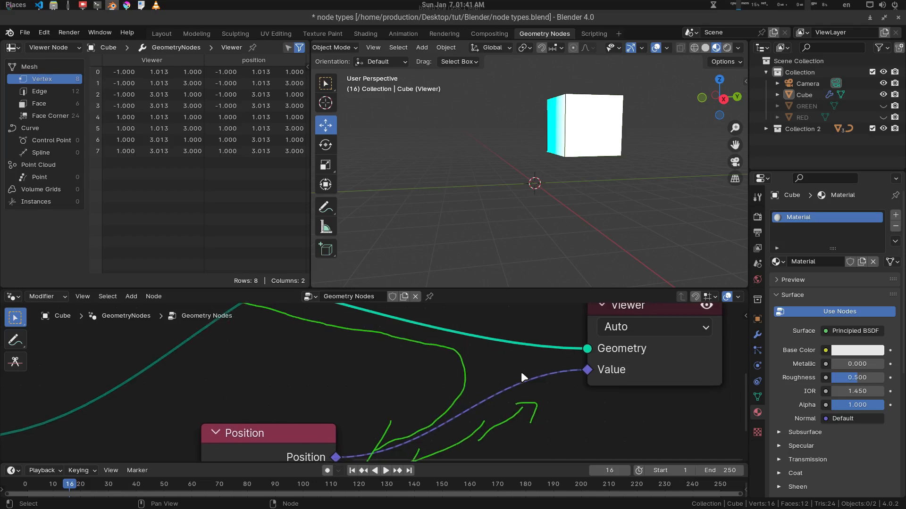
pyautogui.scroll(-2, 429, 377)
pyautogui.scroll(-1, 286, 350)
pyautogui.moveTo(263, 340)
pyautogui.mouseDown(button='right')
pyautogui.moveTo(445, 368)
pyautogui.moveTo(377, 418)
pyautogui.moveTo(453, 416)
pyautogui.moveTo(406, 396)
pyautogui.moveTo(439, 379)
pyautogui.mouseUp(button='right')
pyautogui.moveTo(418, 388); pyautogui.dragTo(454, 356, button='middle')
pyautogui.scroll(1, 418, 375)
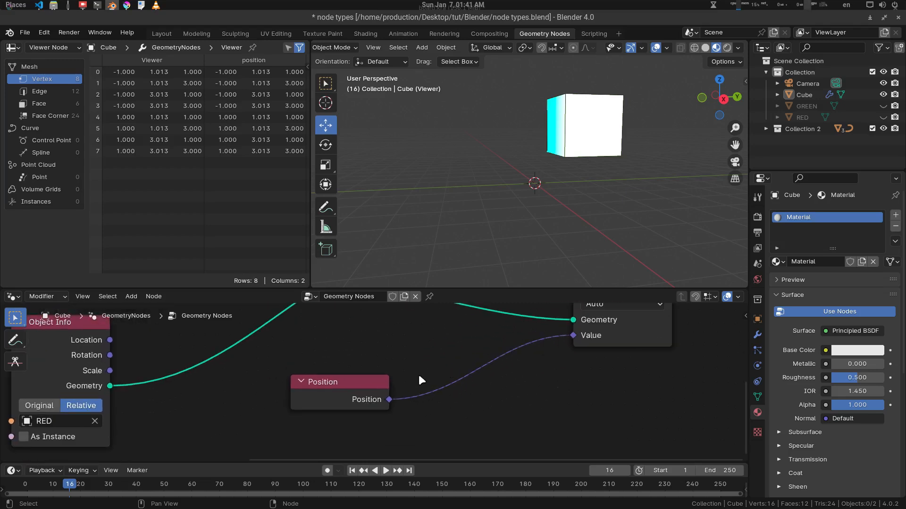
# Step: Cut the Viewer's geometry link and reconnect the GREEN Object Info node's Geometry output to it
pyautogui.moveTo(342, 382); pyautogui.dragTo(425, 365)
pyautogui.moveTo(456, 355); pyautogui.dragTo(417, 392, button='middle')
pyautogui.moveTo(418, 393); pyautogui.dragTo(385, 393)
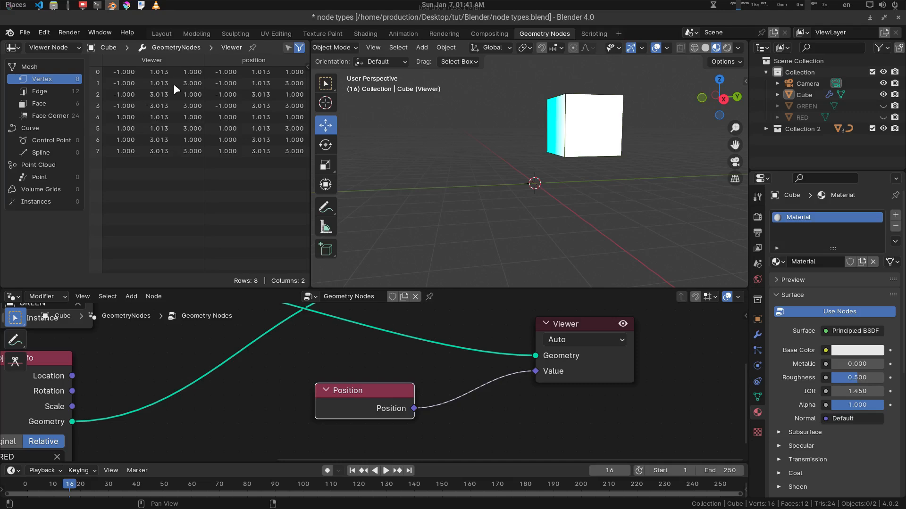
pyautogui.moveTo(401, 378); pyautogui.dragTo(398, 390, button='middle')
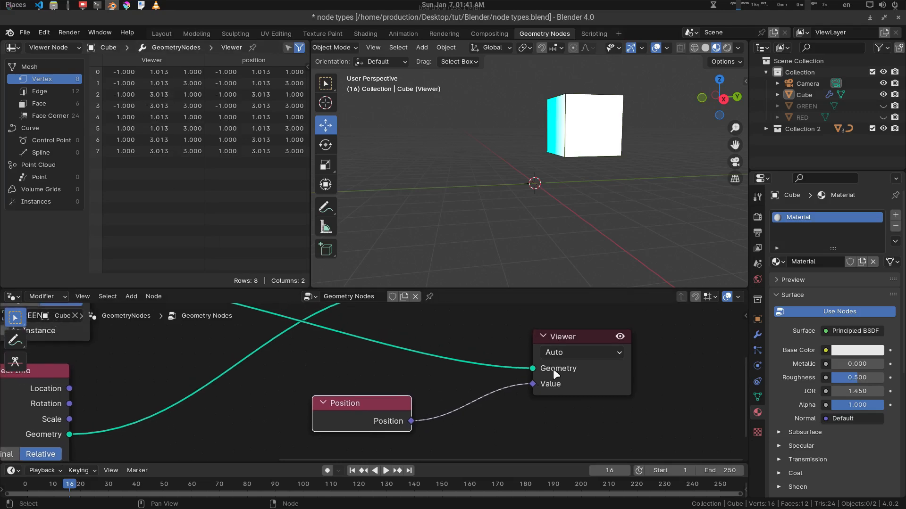
pyautogui.scroll(-1, 536, 370)
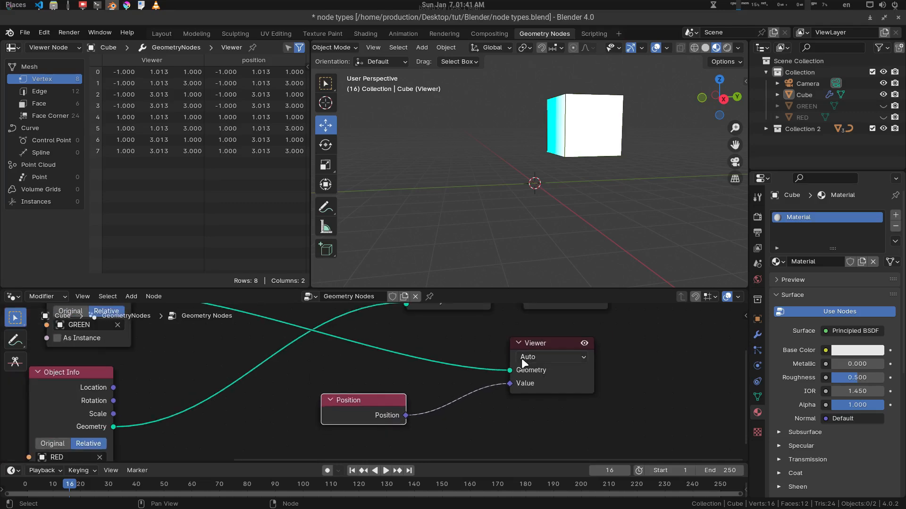
pyautogui.keyDown('ctrl'); pyautogui.moveTo(485, 363); pyautogui.dragTo(454, 383, button='right'); pyautogui.keyUp('ctrl')
pyautogui.moveTo(163, 388); pyautogui.dragTo(193, 394, button='middle')
pyautogui.scroll(-1, 191, 390)
pyautogui.moveTo(188, 326); pyautogui.dragTo(517, 394)
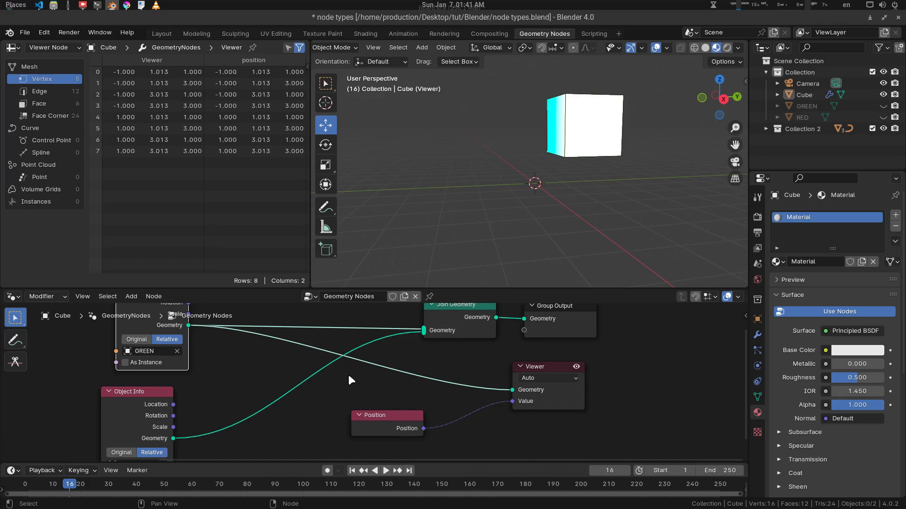
# Step: Replace the Viewer's geometry source with RED Object Info's Geometry output and move the Position node below that link
pyautogui.moveTo(392, 423); pyautogui.dragTo(399, 417)
pyautogui.moveTo(173, 438); pyautogui.dragTo(519, 393)
pyautogui.moveTo(376, 413); pyautogui.dragTo(378, 388, button='middle')
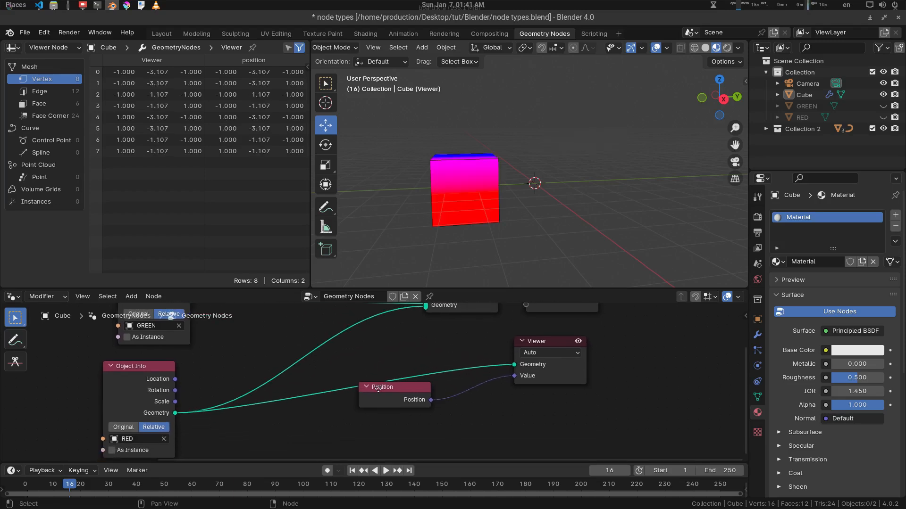
pyautogui.moveTo(397, 390); pyautogui.dragTo(401, 404)
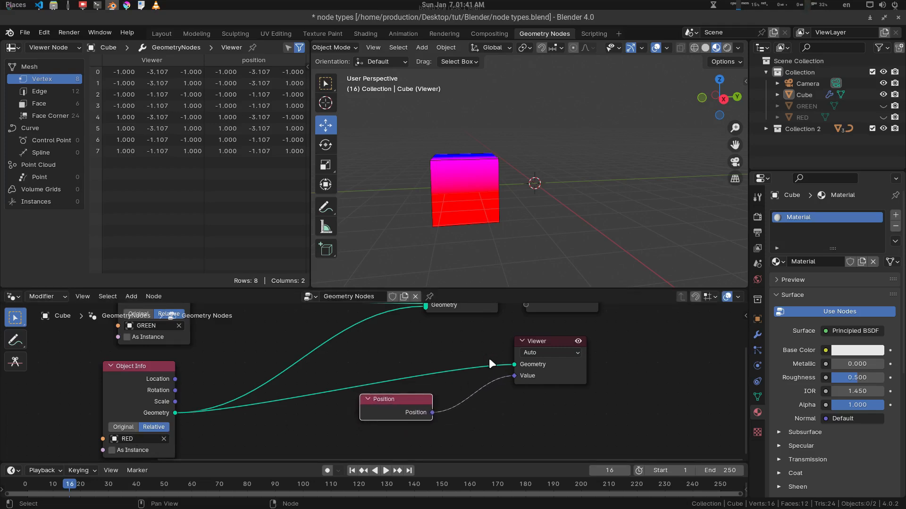
# Step: Cut the RED geometry link so the Viewer receives only the Position field, and nudge the Position node upward
pyautogui.keyDown('ctrl'); pyautogui.moveTo(491, 355); pyautogui.dragTo(483, 376, button='right'); pyautogui.keyUp('ctrl')
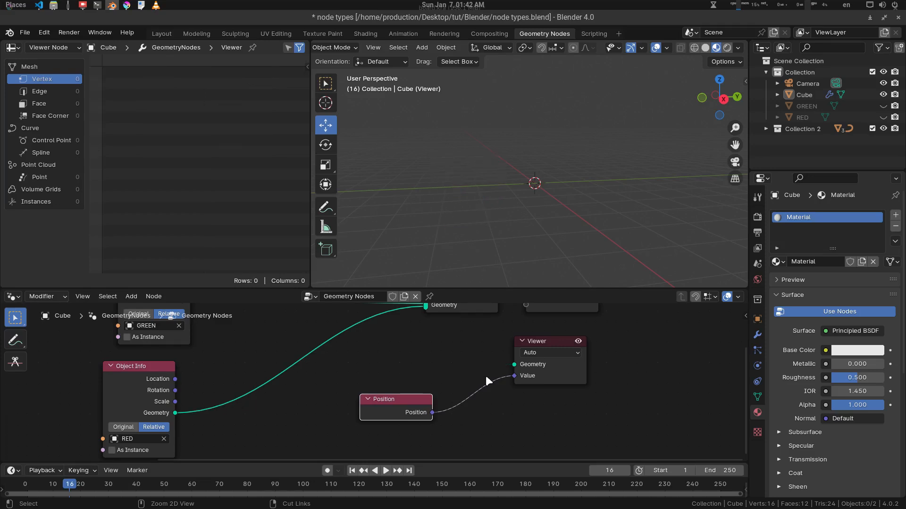
pyautogui.scroll(2, 451, 379)
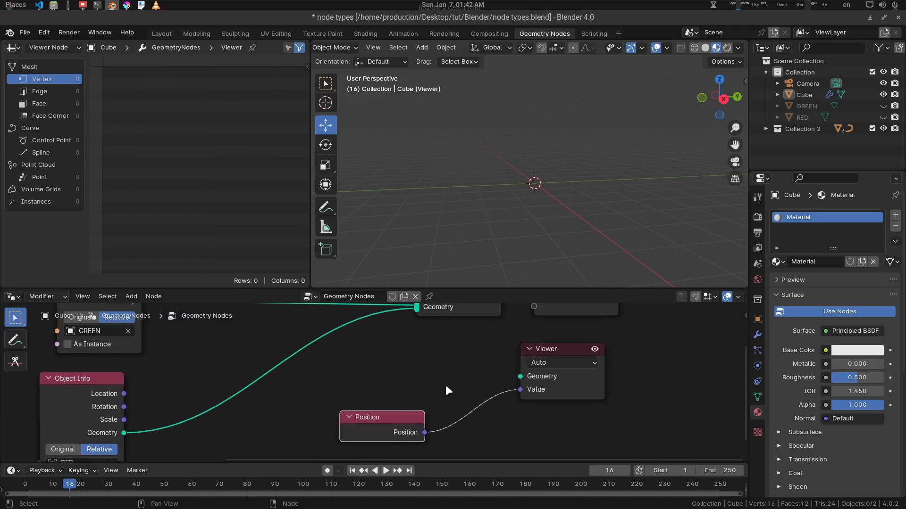
pyautogui.moveTo(381, 418)
pyautogui.mouseDown()
pyautogui.moveTo(395, 406)
pyautogui.moveTo(420, 410)
pyautogui.moveTo(385, 411)
pyautogui.moveTo(390, 396)
pyautogui.moveTo(390, 405)
pyautogui.mouseUp()
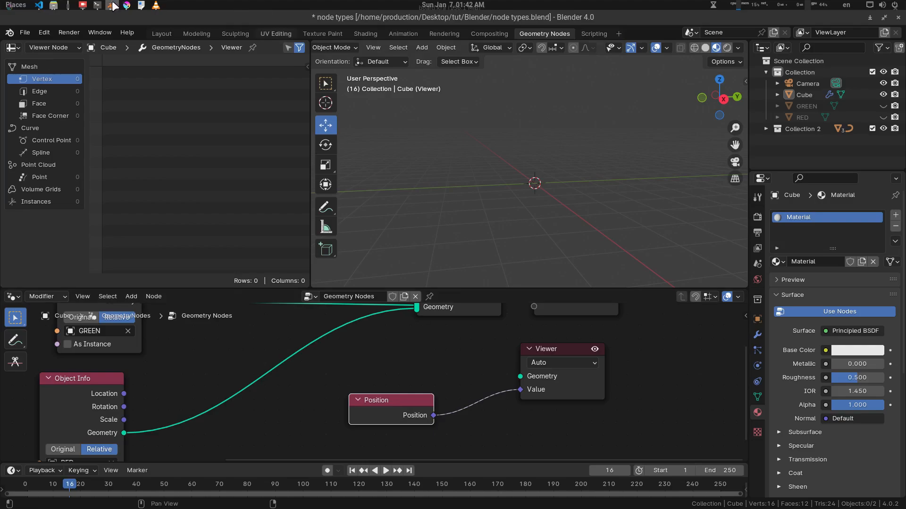
# Step: Review the hand-drawn add function diagram in the board.kra sketch and return to Blender
pyautogui.click(126, 6)
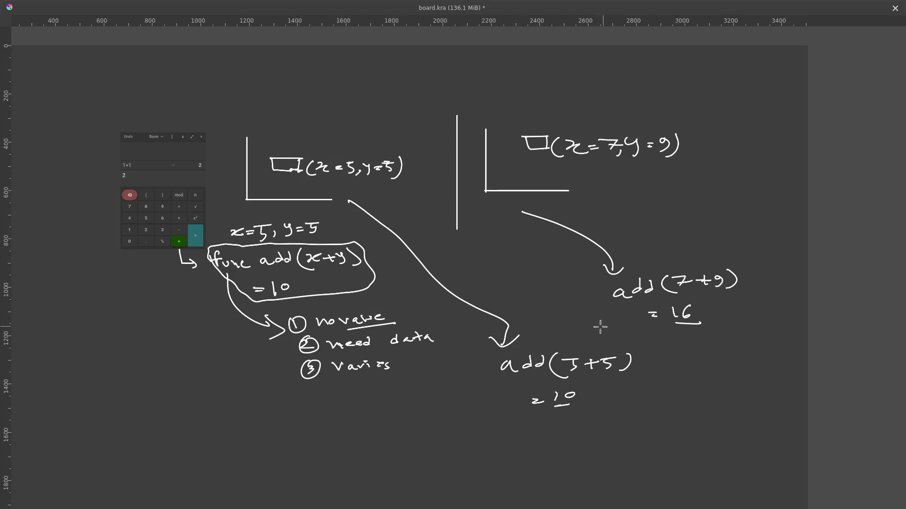
pyautogui.hotkey('alt', 'Tab')
# Step: Delete the Viewer node and shift the Join Geometry and Group Output nodes away from the Object Info nodes
pyautogui.moveTo(452, 349); pyautogui.dragTo(500, 380, button='middle')
pyautogui.scroll(-2, 452, 359)
pyautogui.scroll(-2, 450, 380)
pyautogui.click(532, 351)
pyautogui.press('x')
pyautogui.moveTo(474, 404); pyautogui.dragTo(399, 408)
pyautogui.moveTo(494, 324)
pyautogui.mouseDown()
pyautogui.moveTo(507, 324)
pyautogui.moveTo(497, 327)
pyautogui.mouseUp()
pyautogui.moveTo(593, 329); pyautogui.dragTo(629, 332)
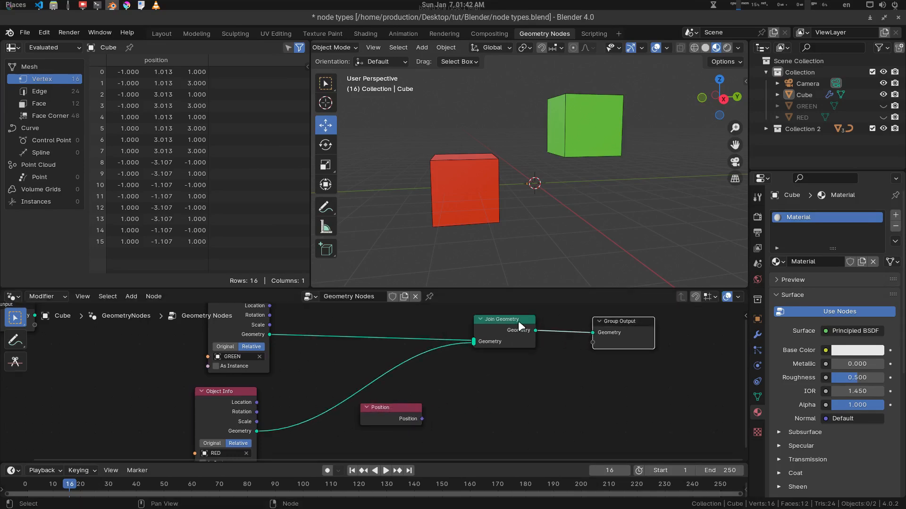
pyautogui.moveTo(517, 321); pyautogui.dragTo(546, 320)
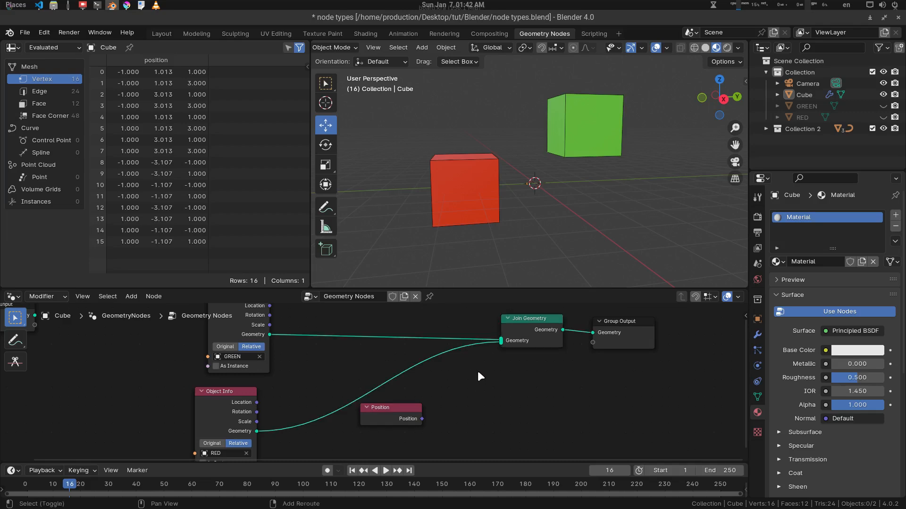
# Step: Insert a Set Position node into the link between the GREEN Object Info node and Join Geometry
pyautogui.hotkey('shift', 'a')
pyautogui.moveTo(471, 336)
pyautogui.moveTo(547, 356)
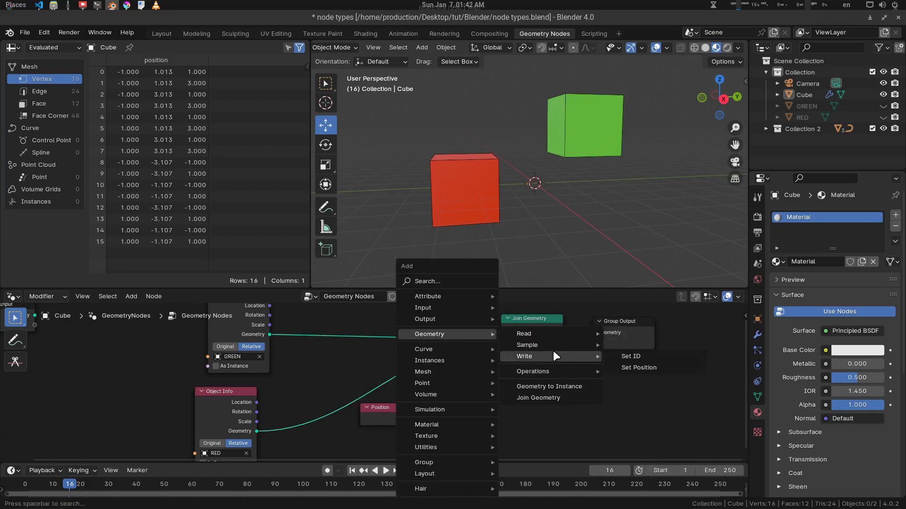
pyautogui.click(618, 367)
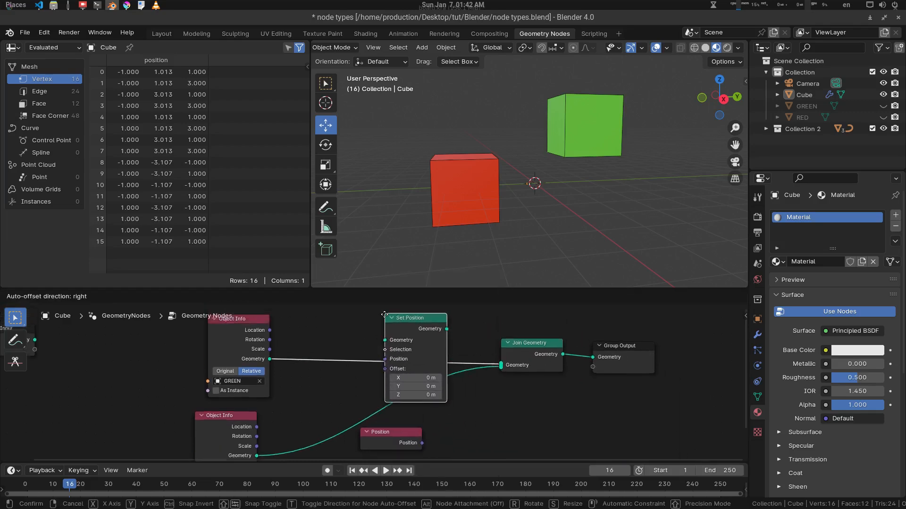
pyautogui.click(377, 391)
pyautogui.moveTo(457, 394); pyautogui.dragTo(469, 330, button='middle')
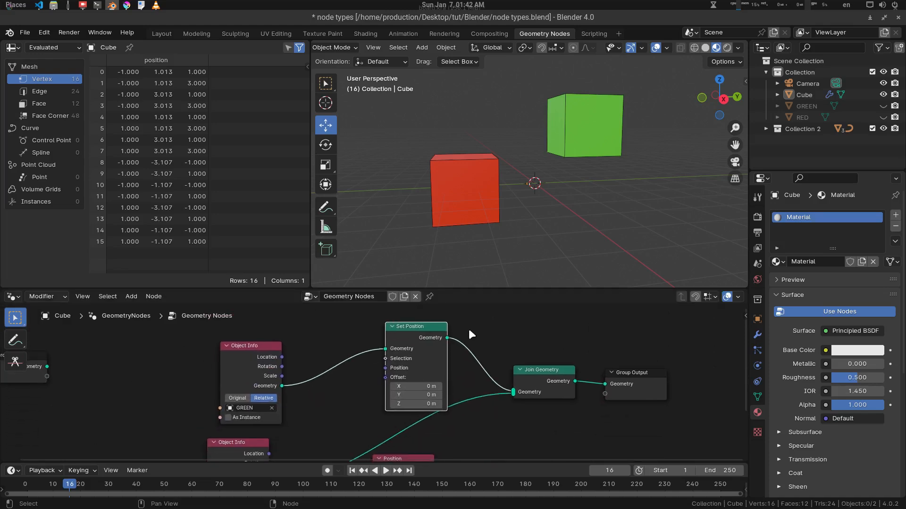
pyautogui.moveTo(429, 328); pyautogui.dragTo(434, 318)
pyautogui.moveTo(470, 360); pyautogui.dragTo(509, 297, button='middle')
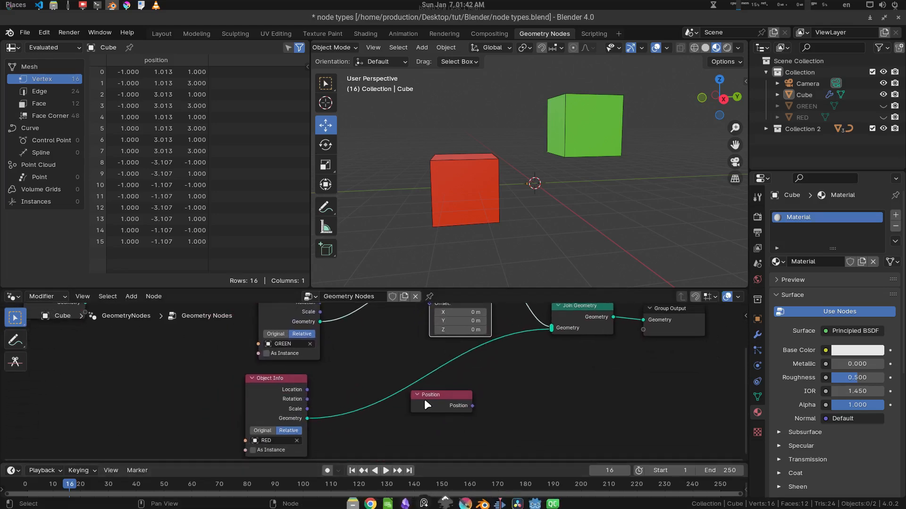
# Step: Move the Position node before the Object Info nodes and enlarge the node editor area
pyautogui.scroll(-2, 481, 374)
pyautogui.moveTo(480, 384); pyautogui.dragTo(462, 407, button='middle')
pyautogui.moveTo(276, 413); pyautogui.dragTo(269, 419)
pyautogui.moveTo(405, 420); pyautogui.dragTo(182, 395)
pyautogui.moveTo(500, 289); pyautogui.dragTo(499, 250)
# Step: Duplicate the Set Position node and insert the copy into the link between RED Object Info and Join Geometry
pyautogui.click(430, 283)
pyautogui.hotkey('shift', 'd')
pyautogui.click(447, 358)
pyautogui.moveTo(446, 358); pyautogui.dragTo(439, 381)
# Step: Hide the unused sockets of both Object Info nodes and place the Position node between them
pyautogui.moveTo(273, 388); pyautogui.dragTo(284, 446)
pyautogui.hotkey('ctrl', 'h')
pyautogui.click(293, 307)
pyautogui.hotkey('ctrl', 'h')
pyautogui.moveTo(293, 309); pyautogui.dragTo(291, 333)
pyautogui.moveTo(330, 409); pyautogui.dragTo(378, 350, button='middle')
pyautogui.moveTo(265, 354); pyautogui.dragTo(402, 330)
pyautogui.scroll(2, 402, 331)
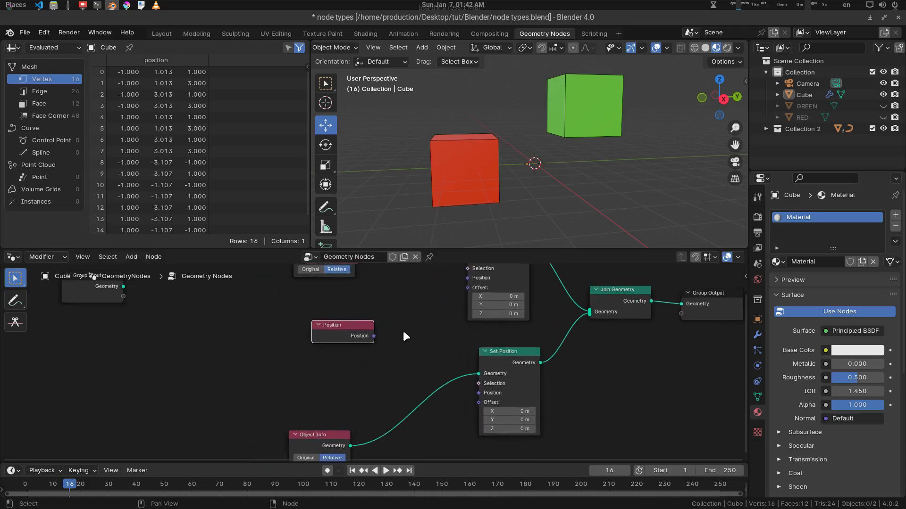
# Step: Align the two Set Position nodes and connect the Position node's output to the Position input of both
pyautogui.moveTo(506, 380); pyautogui.dragTo(493, 381)
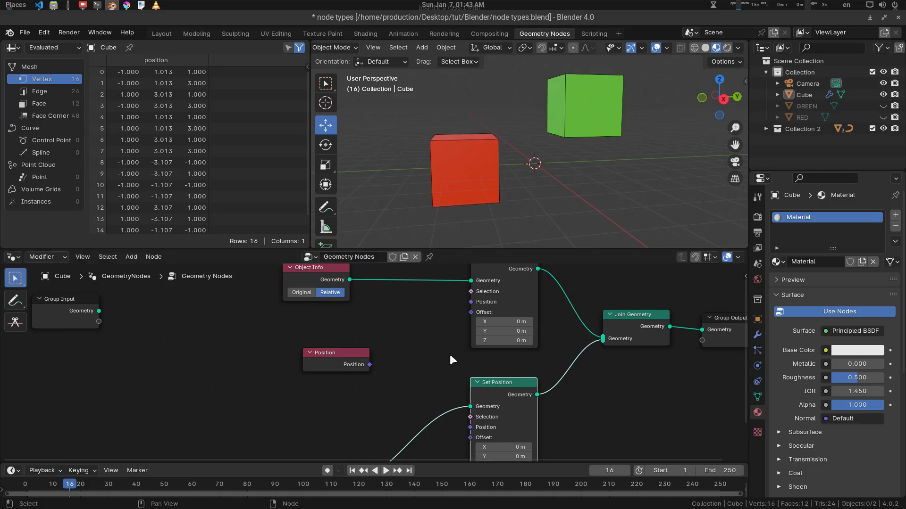
pyautogui.moveTo(449, 355); pyautogui.dragTo(449, 365, button='middle')
pyautogui.moveTo(341, 367); pyautogui.dragTo(468, 312)
pyautogui.moveTo(385, 371); pyautogui.dragTo(392, 347, button='middle')
pyautogui.moveTo(369, 347); pyautogui.dragTo(476, 414)
pyautogui.moveTo(433, 346); pyautogui.dragTo(449, 366, button='middle')
# Step: Move the Position node back and join its two outgoing links with a shared reroute point
pyautogui.moveTo(367, 364); pyautogui.dragTo(308, 364)
pyautogui.keyDown('shift'); pyautogui.moveTo(449, 307); pyautogui.dragTo(406, 414, button='right'); pyautogui.keyUp('shift')
pyautogui.moveTo(386, 401); pyautogui.dragTo(409, 398, button='middle')
pyautogui.moveTo(323, 357); pyautogui.dragTo(318, 353)
pyautogui.moveTo(409, 332)
pyautogui.mouseDown(button='middle')
pyautogui.moveTo(397, 355)
pyautogui.moveTo(403, 335)
pyautogui.mouseUp(button='middle')
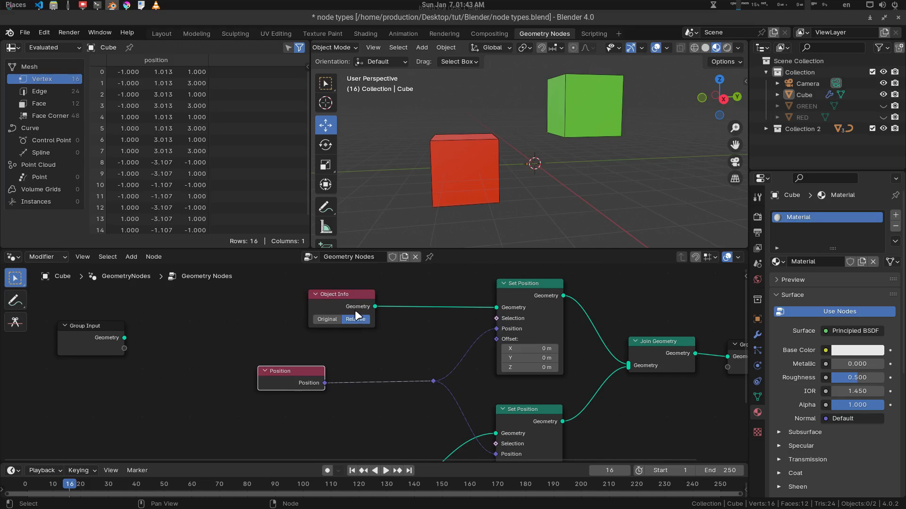
# Step: Temporarily reveal the hidden sockets of the upper Object Info node to check its object, and hide them again
pyautogui.moveTo(350, 299); pyautogui.dragTo(346, 290)
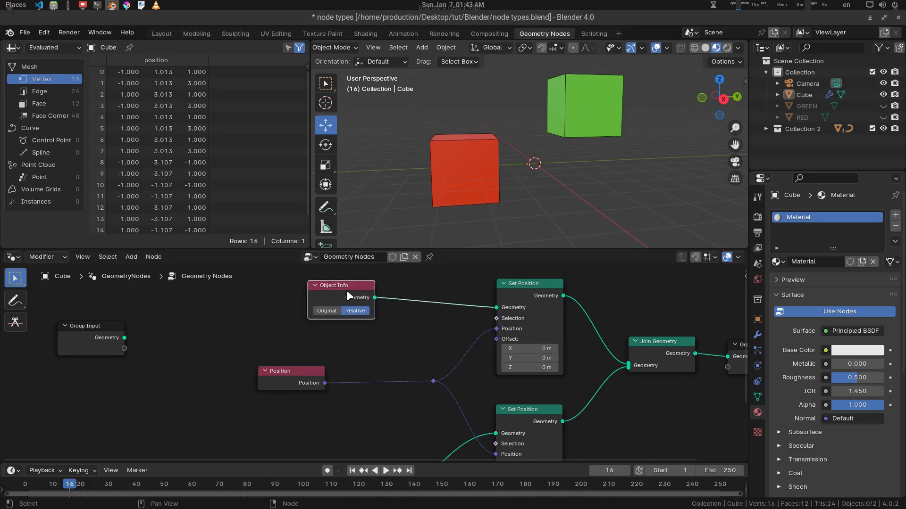
pyautogui.hotkey('ctrl', 'h')
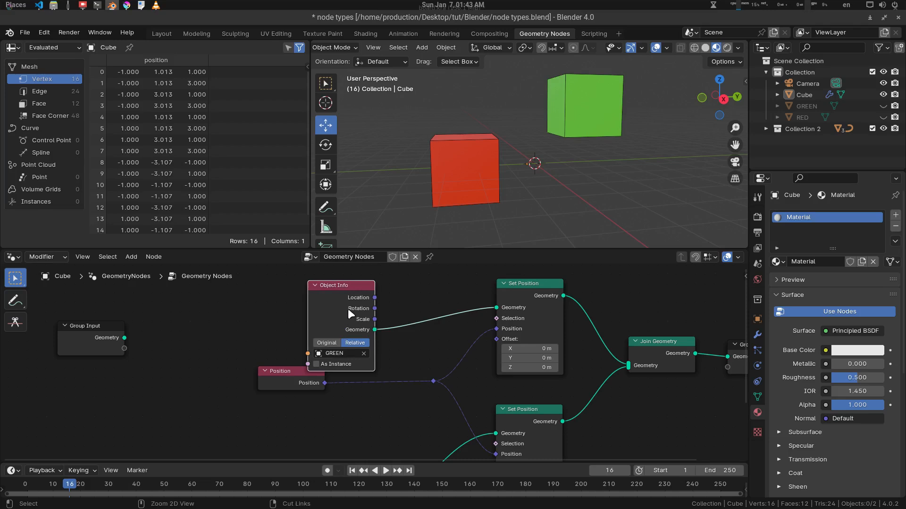
pyautogui.hotkey('ctrl', 'h')
pyautogui.moveTo(399, 318); pyautogui.dragTo(390, 316, button='middle')
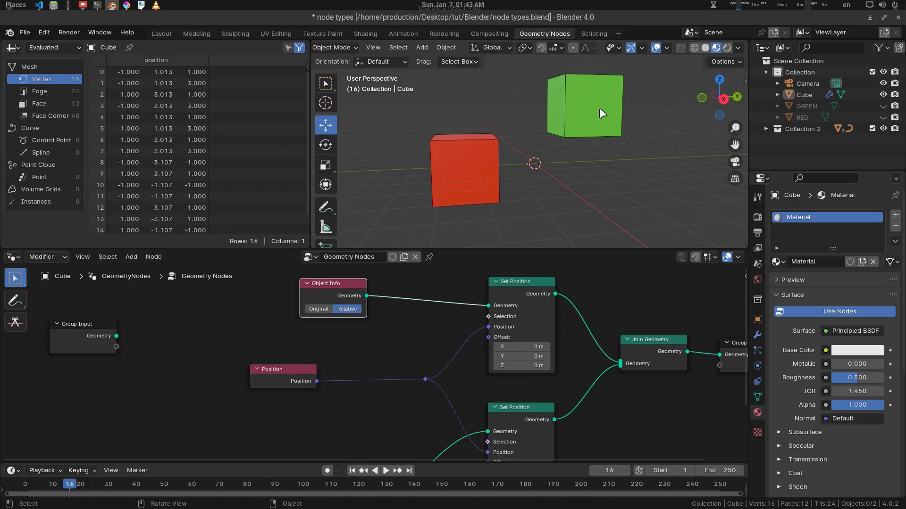
# Step: Annotate arrows from Object Info to the upper Set Position's Geometry input and back along its Position link to the Position node
pyautogui.keyDown('ctrl'); pyautogui.moveTo(380, 302); pyautogui.dragTo(484, 313, button='right'); pyautogui.keyUp('ctrl')
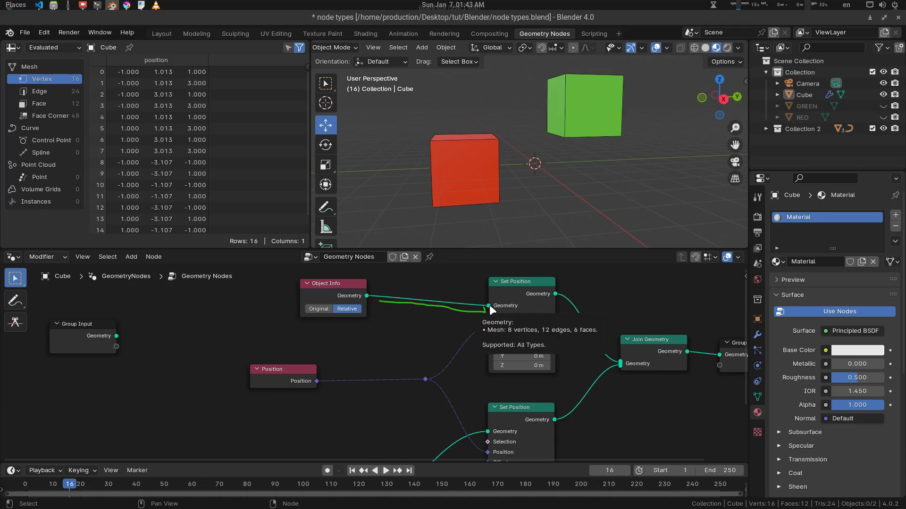
pyautogui.moveTo(481, 320); pyautogui.dragTo(487, 310)
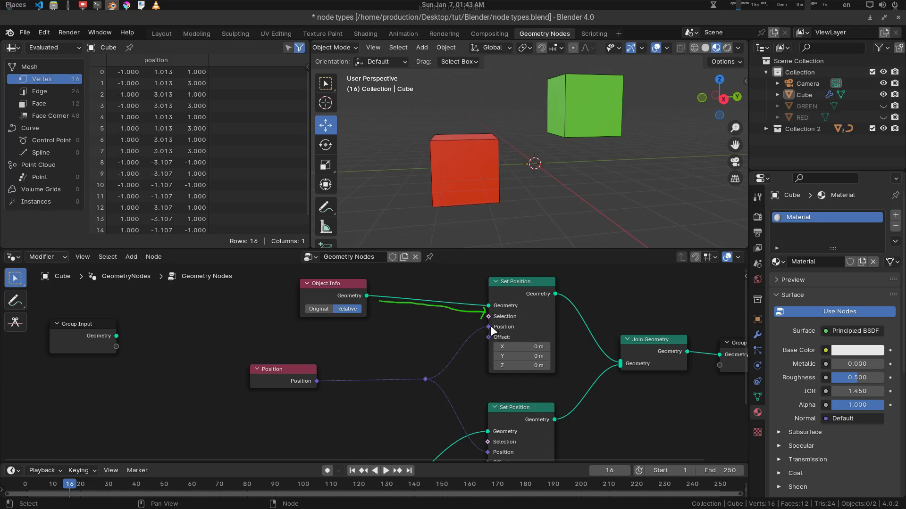
pyautogui.moveTo(482, 315); pyautogui.dragTo(477, 330)
pyautogui.moveTo(445, 363)
pyautogui.mouseDown()
pyautogui.moveTo(400, 376)
pyautogui.moveTo(333, 377)
pyautogui.moveTo(335, 386)
pyautogui.mouseUp()
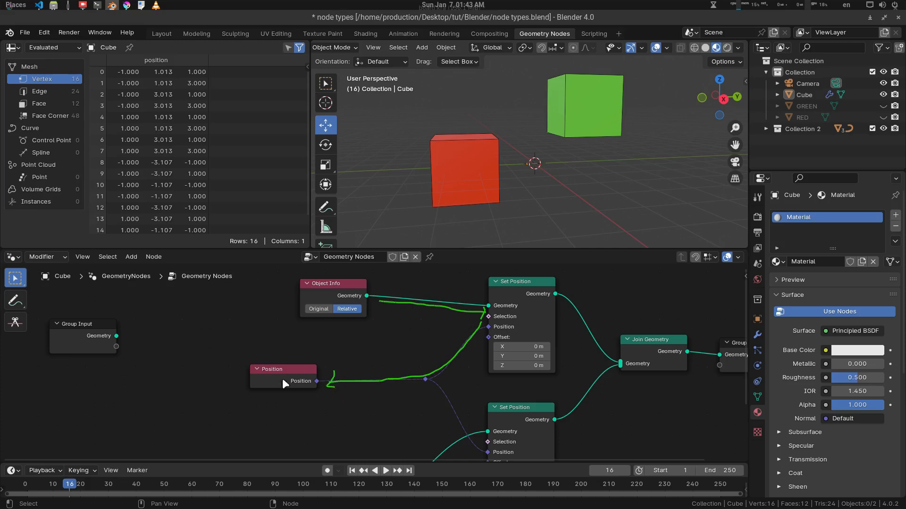
# Step: Erase the green annotation arrows between the Object Info, Set Position and Position nodes
pyautogui.moveTo(287, 366); pyautogui.dragTo(292, 370)
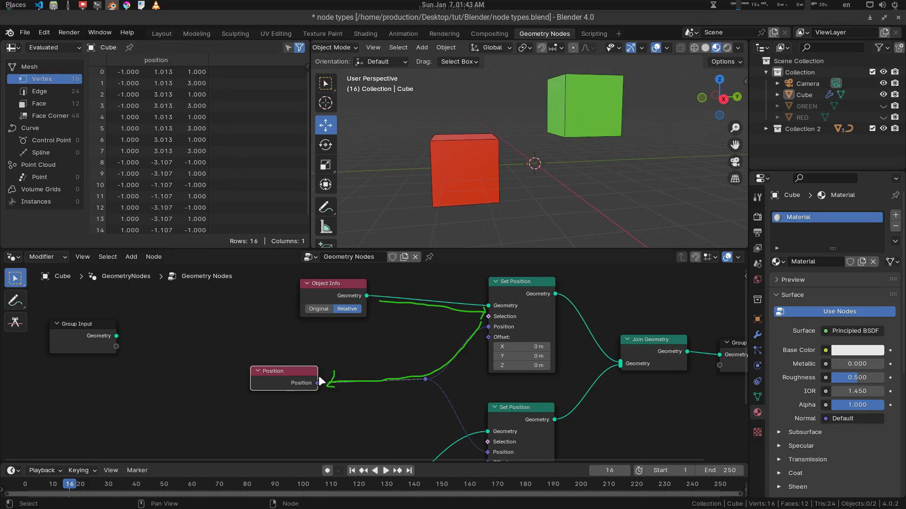
pyautogui.moveTo(291, 377)
pyautogui.mouseDown()
pyautogui.moveTo(278, 358)
pyautogui.moveTo(394, 372)
pyautogui.moveTo(484, 324)
pyautogui.moveTo(480, 335)
pyautogui.mouseUp()
pyautogui.moveTo(507, 294)
pyautogui.mouseDown(button='right')
pyautogui.moveTo(448, 378)
pyautogui.moveTo(469, 307)
pyautogui.moveTo(404, 307)
pyautogui.moveTo(421, 384)
pyautogui.moveTo(423, 373)
pyautogui.moveTo(374, 372)
pyautogui.mouseUp(button='right')
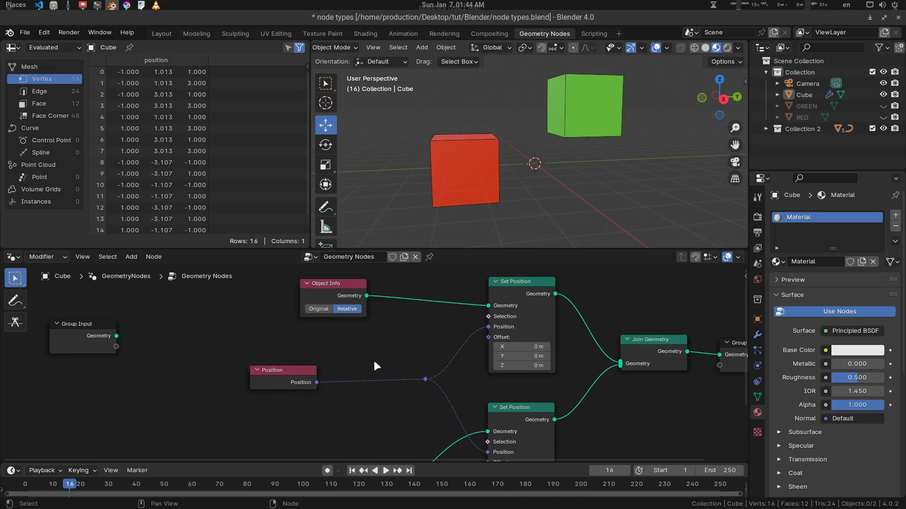
# Step: Move the Position node farther from the reroute point and deselect it
pyautogui.moveTo(515, 309); pyautogui.dragTo(514, 308)
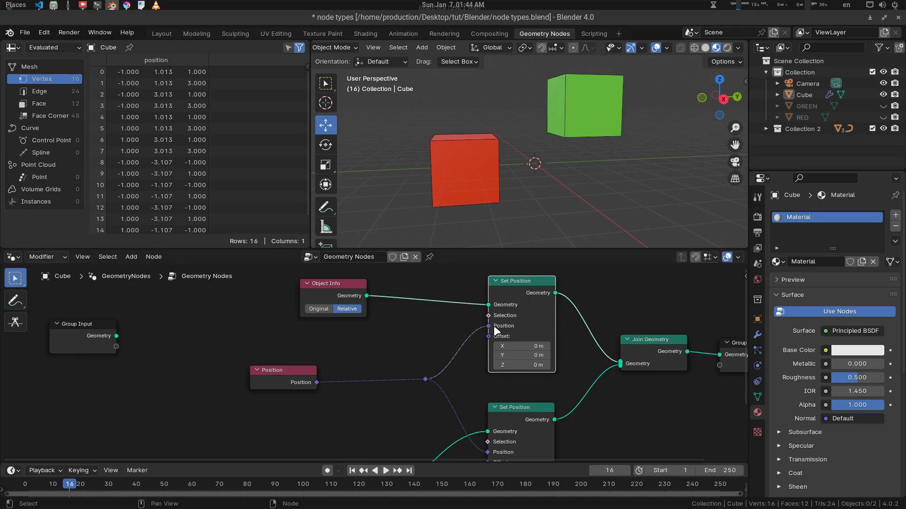
pyautogui.moveTo(287, 385); pyautogui.dragTo(257, 382)
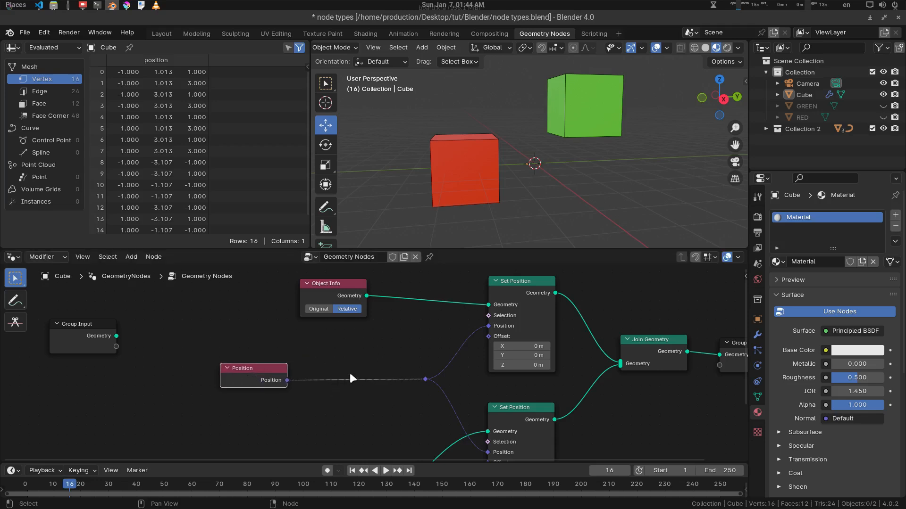
pyautogui.scroll(-2, 366, 382)
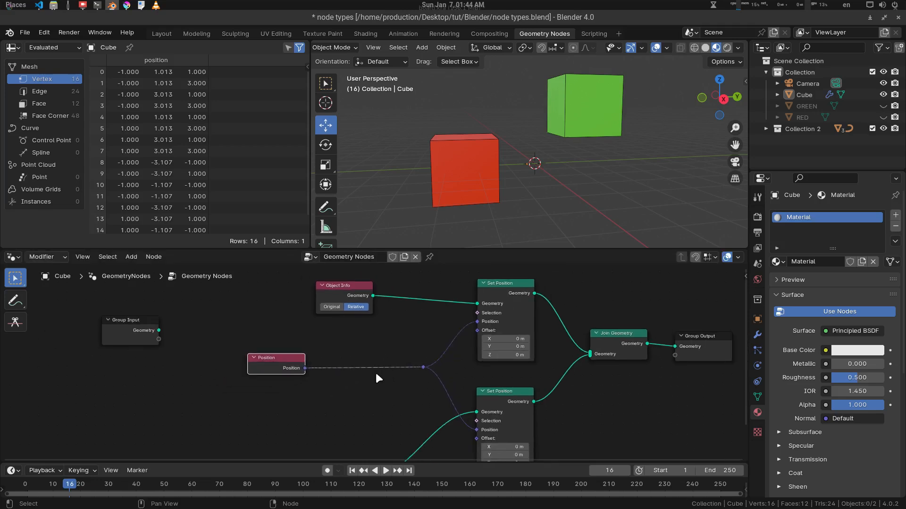
pyautogui.click(197, 394)
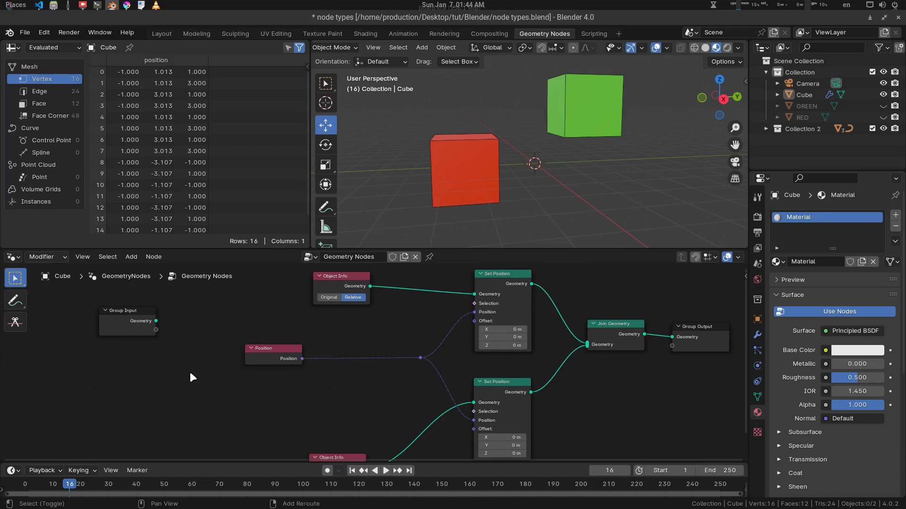
pyautogui.hotkey('shift', 'a')
pyautogui.moveTo(190, 372)
pyautogui.moveTo(167, 339)
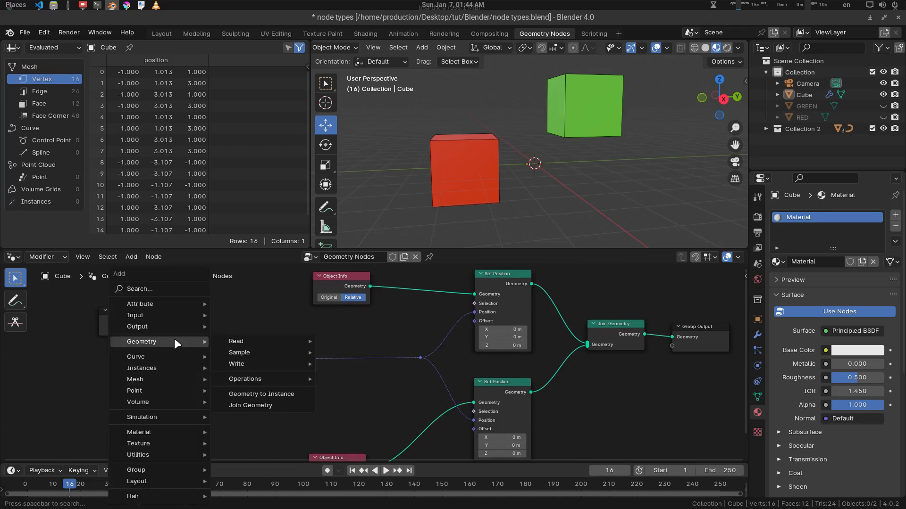
pyautogui.moveTo(245, 339)
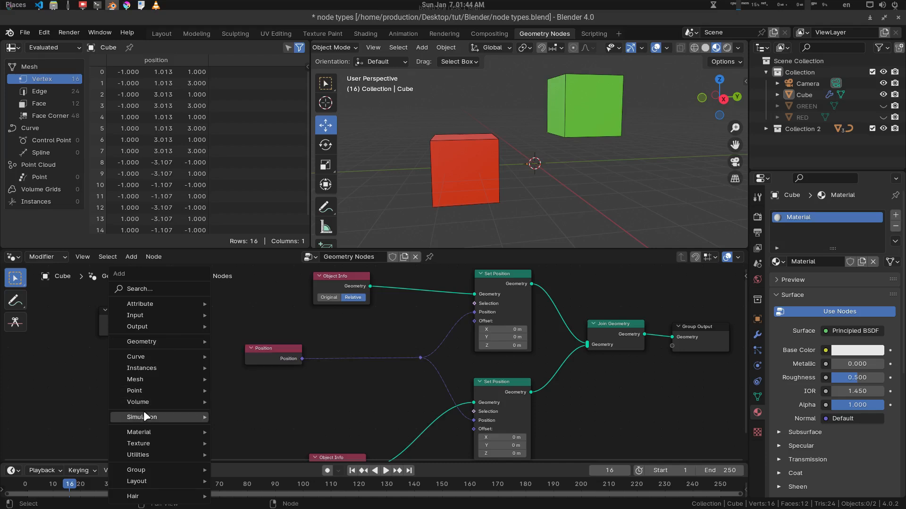
pyautogui.moveTo(297, 392); pyautogui.dragTo(282, 389, button='middle')
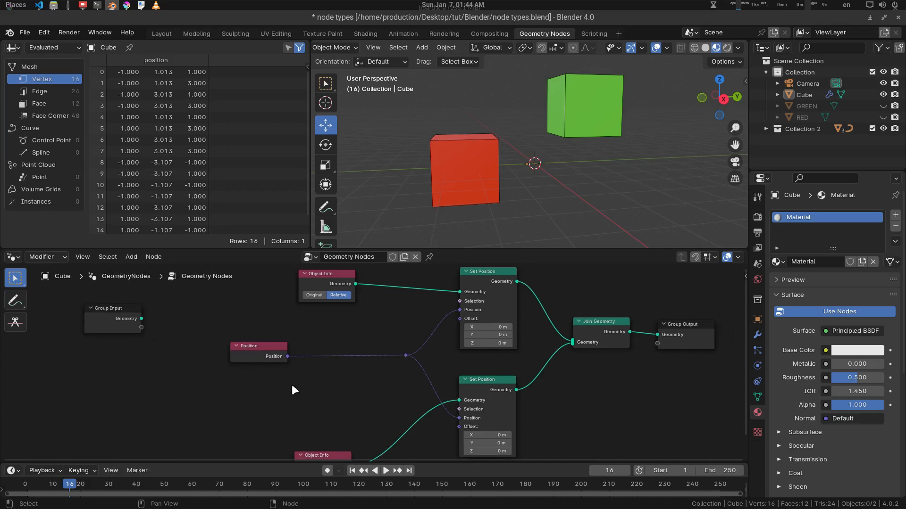
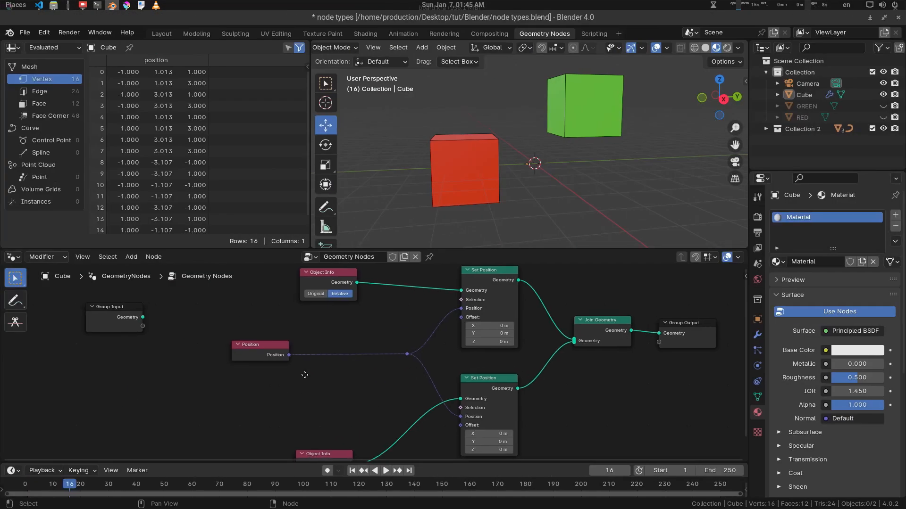
# Step: Add a Geometry Proximity node in the empty space below the Position node
pyautogui.moveTo(294, 380); pyautogui.dragTo(326, 364, button='middle')
pyautogui.hotkey('shift', 'a')
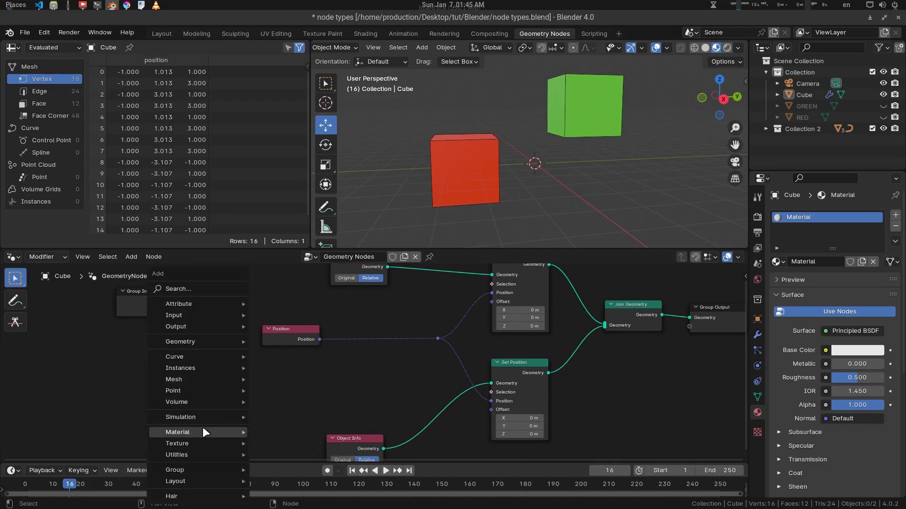
pyautogui.moveTo(211, 326)
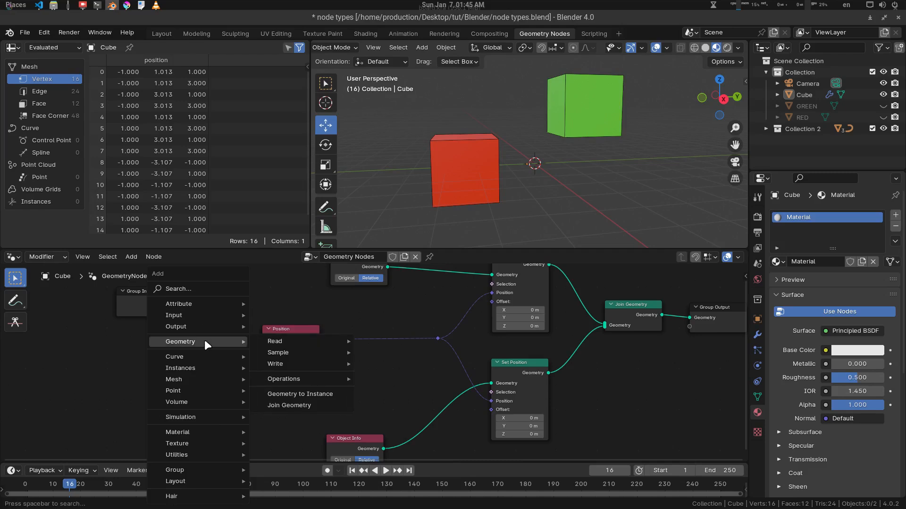
pyautogui.moveTo(276, 351)
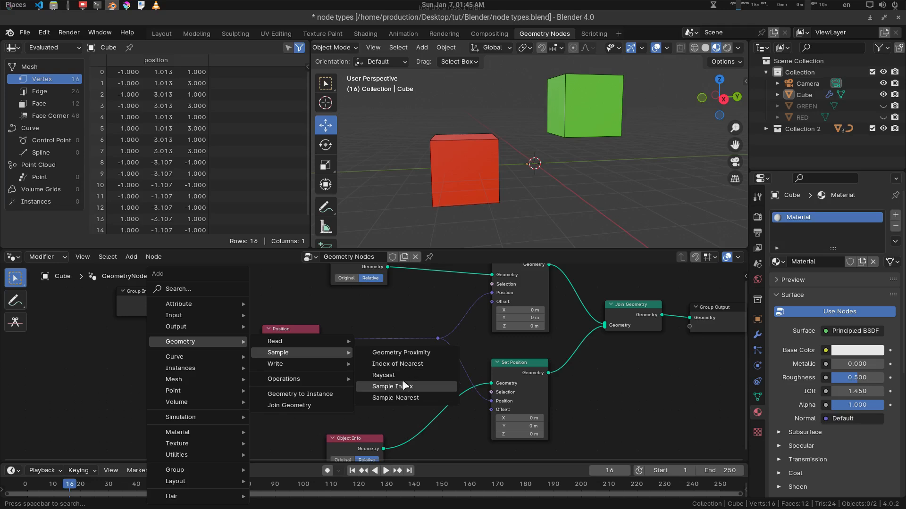
pyautogui.click(403, 352)
pyautogui.click(278, 368)
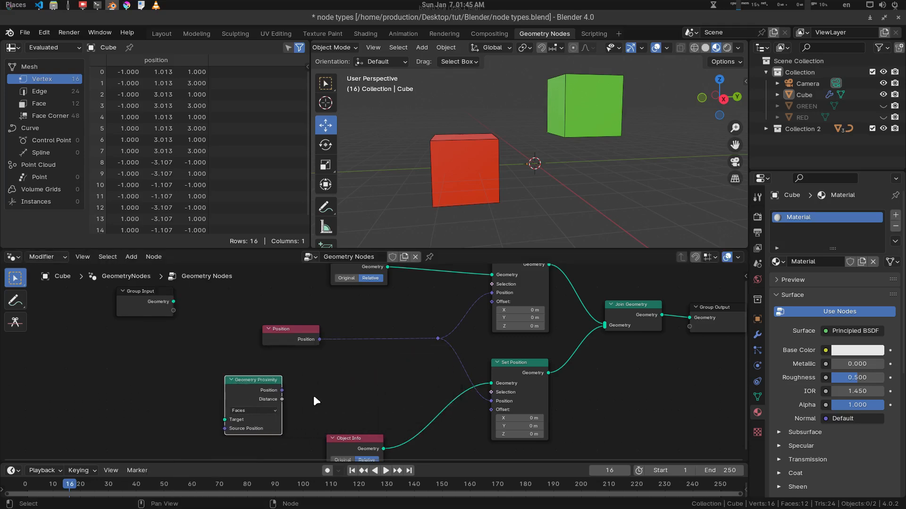
# Step: Examine the Geometry Proximity node's Target and Source Position inputs and its Position and Distance outputs
pyautogui.scroll(2, 381, 352)
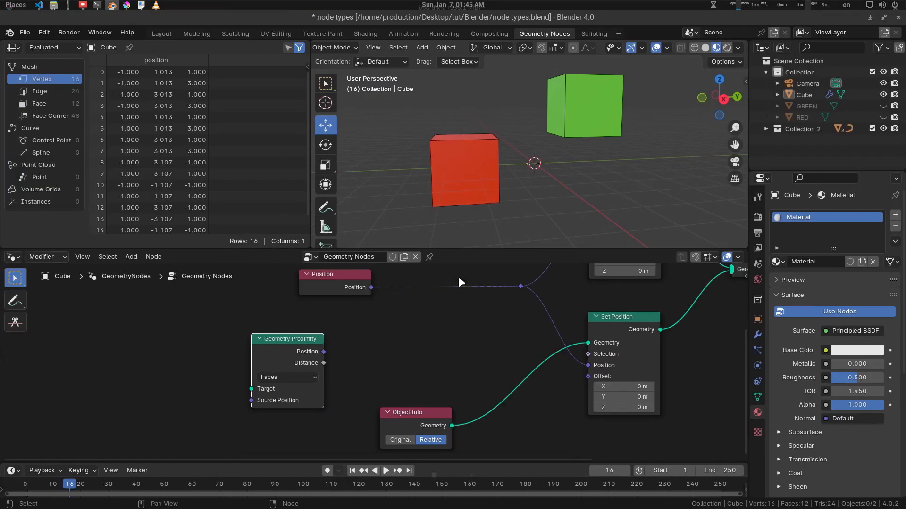
pyautogui.scroll(3, 316, 375)
pyautogui.moveTo(324, 377); pyautogui.dragTo(335, 380, button='middle')
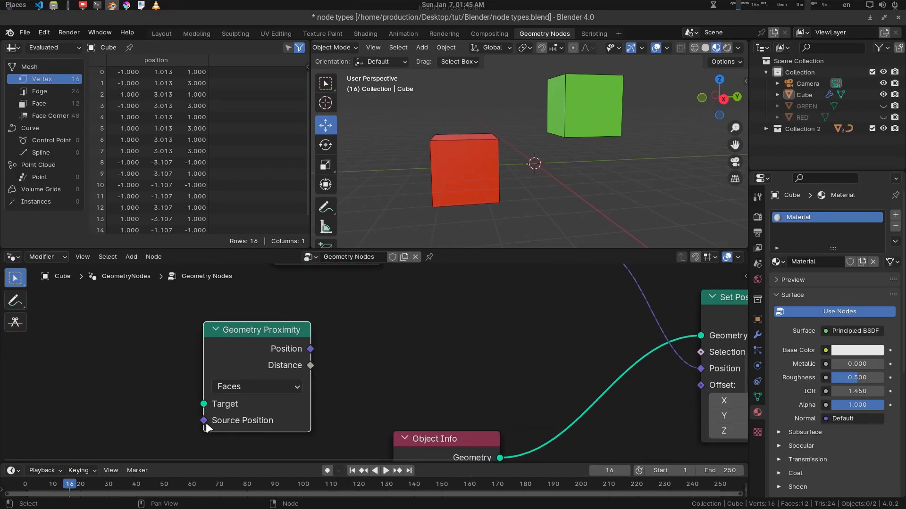
pyautogui.moveTo(203, 420); pyautogui.dragTo(202, 419)
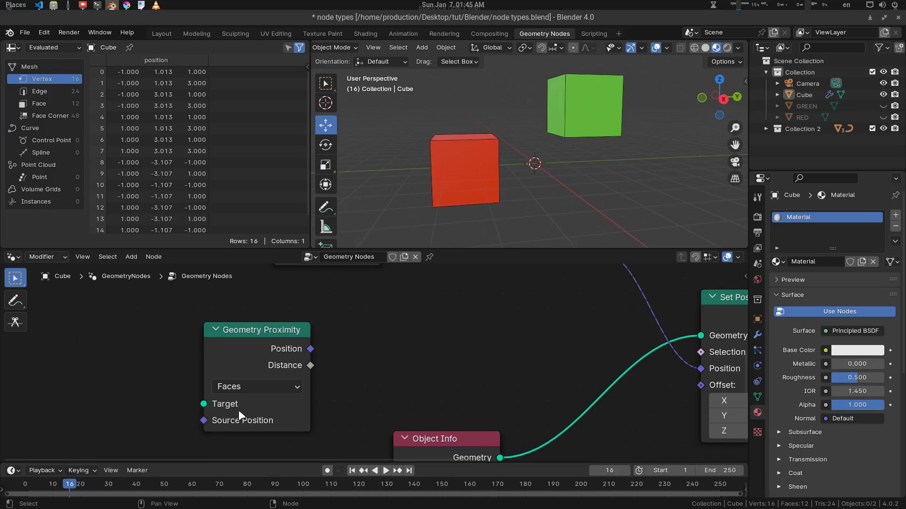
pyautogui.moveTo(309, 348); pyautogui.dragTo(315, 349)
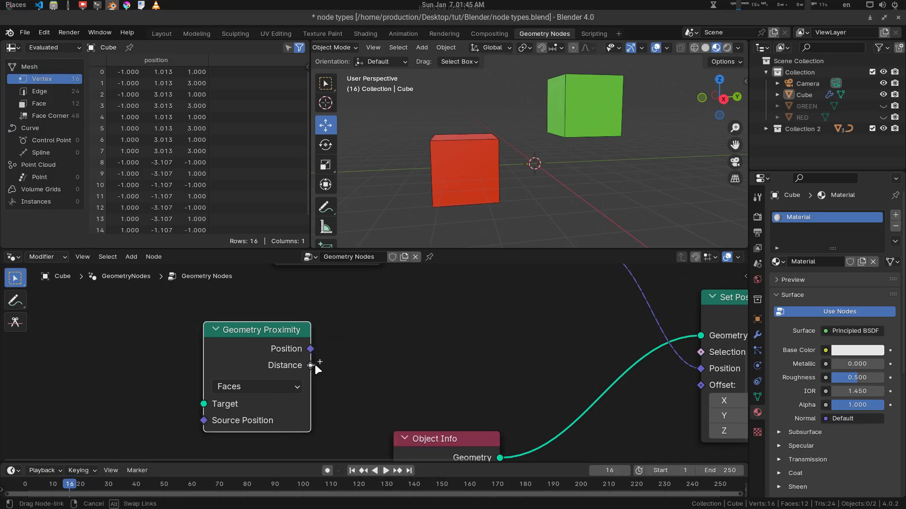
pyautogui.moveTo(315, 364); pyautogui.dragTo(319, 367)
pyautogui.moveTo(265, 349); pyautogui.dragTo(280, 345)
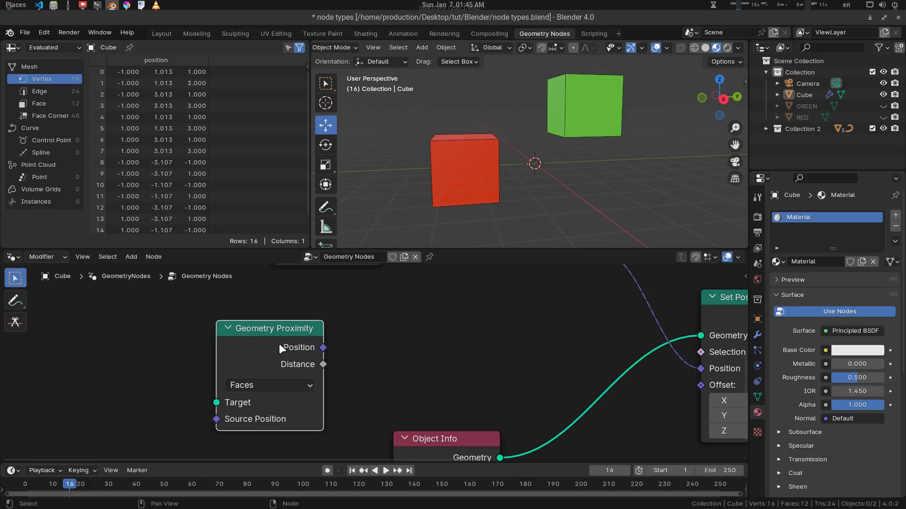
# Step: Check the Geometry Proximity node's target geometry options and delete the node
pyautogui.click(270, 387)
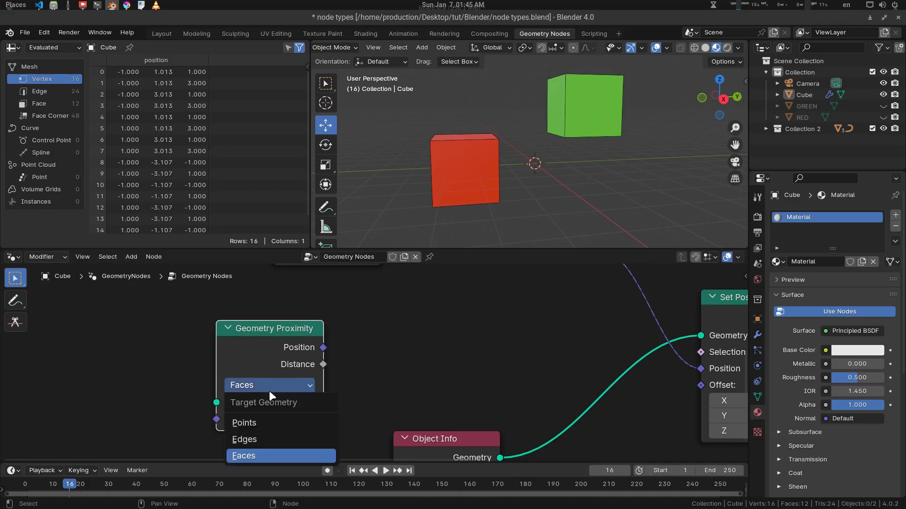
pyautogui.moveTo(266, 354); pyautogui.dragTo(260, 346)
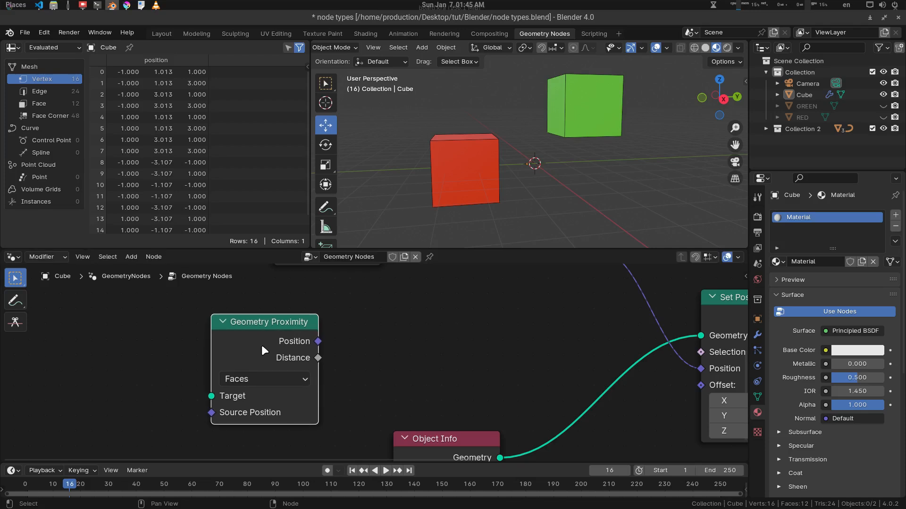
pyautogui.press('Delete')
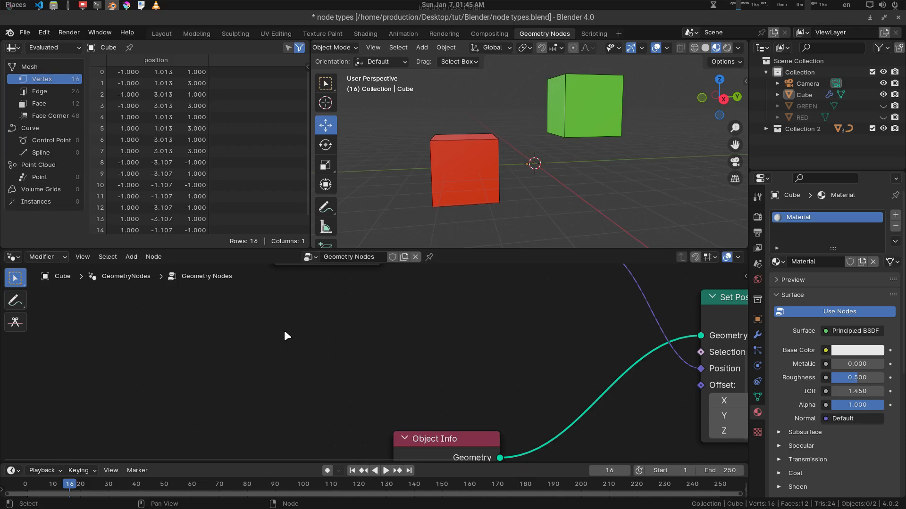
# Step: Try out a Sample Nearest Surface node in the empty space, remove it, and consult the Node Types slide
pyautogui.hotkey('shift', 'a')
pyautogui.hotkey('shift', 'a')
pyautogui.moveTo(263, 359)
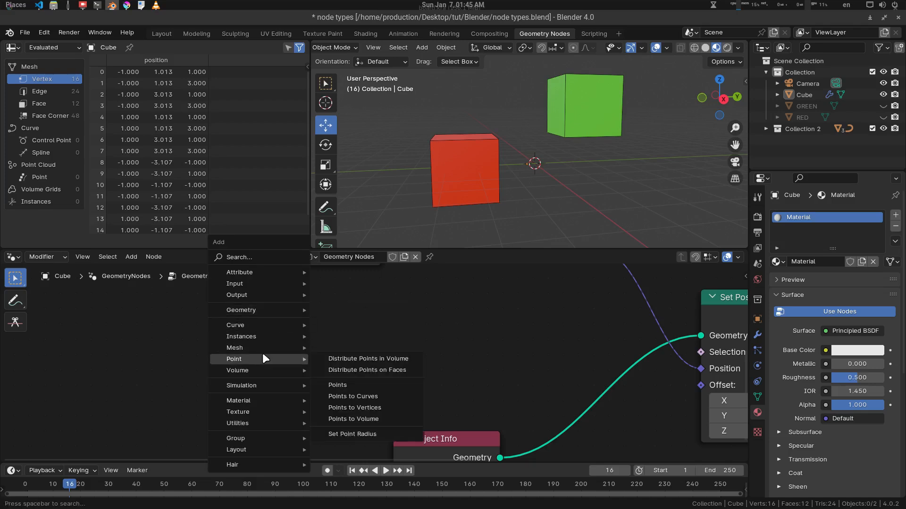
pyautogui.moveTo(349, 359)
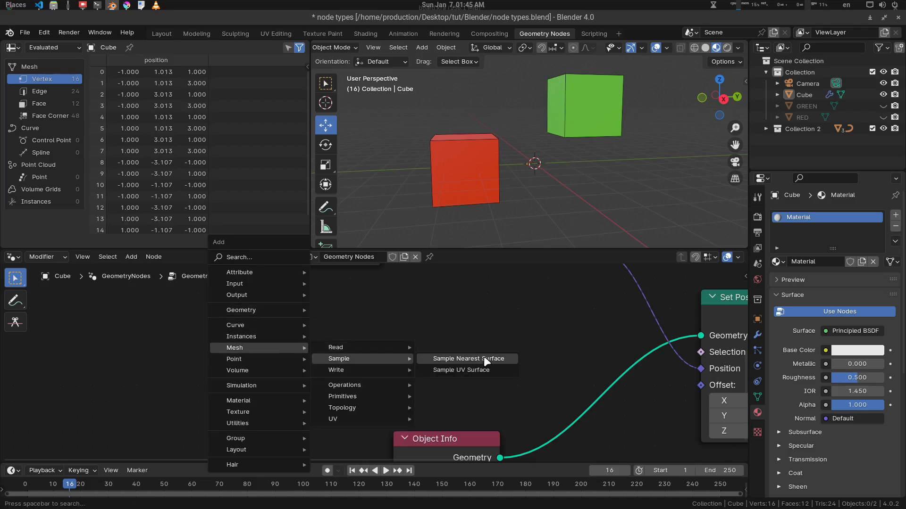
pyautogui.click(484, 358)
pyautogui.click(357, 362)
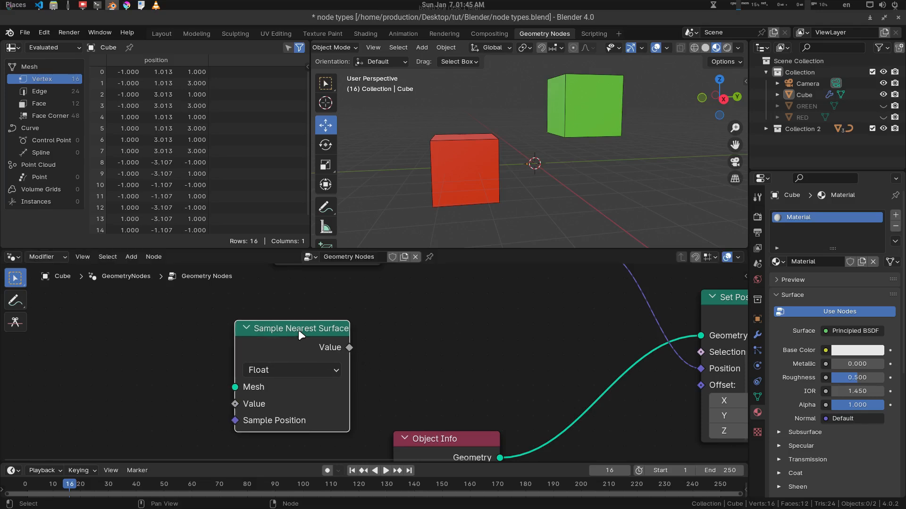
pyautogui.press('x')
pyautogui.hotkey('ctrl', 'alt', 'Right')
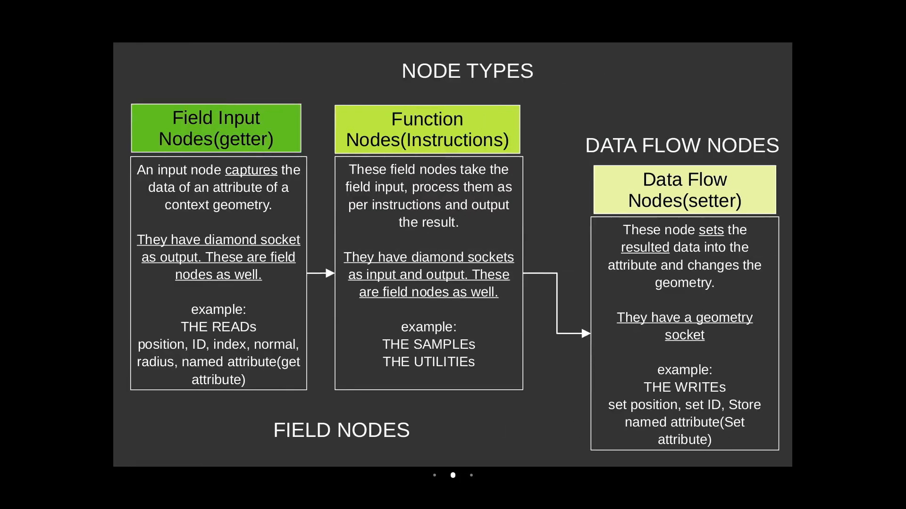
pyautogui.hotkey('ctrl', 'alt', 'Left')
# Step: Add a Vector Math node set to Add and insert it into the link between the Position node and the reroute point
pyautogui.hotkey('shift', 'a')
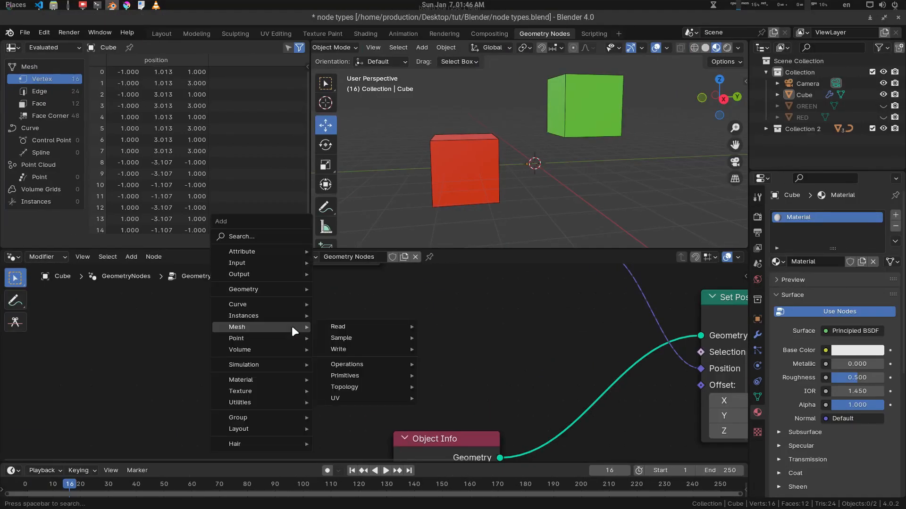
pyautogui.moveTo(273, 403)
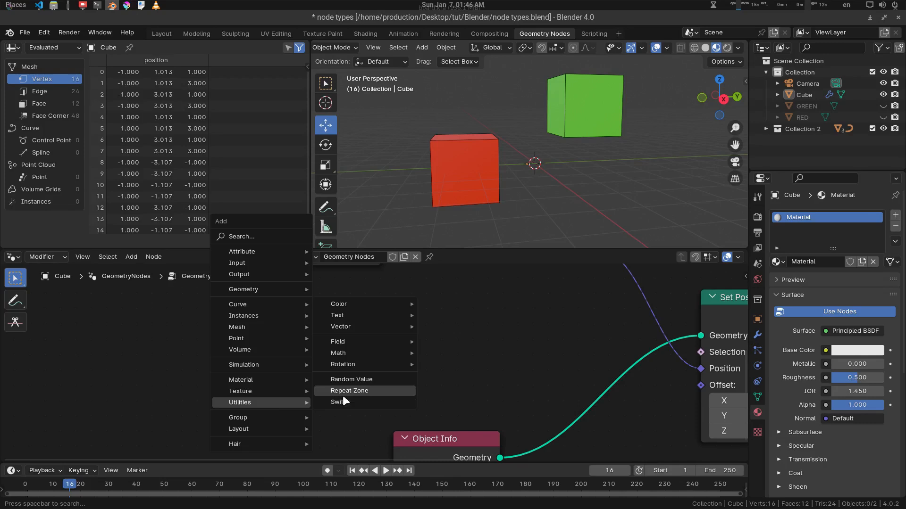
pyautogui.moveTo(366, 333)
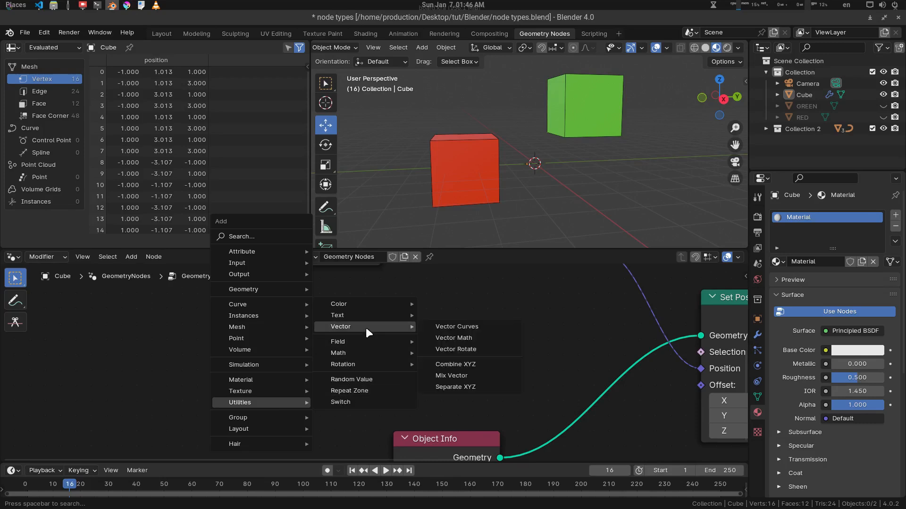
pyautogui.click(475, 337)
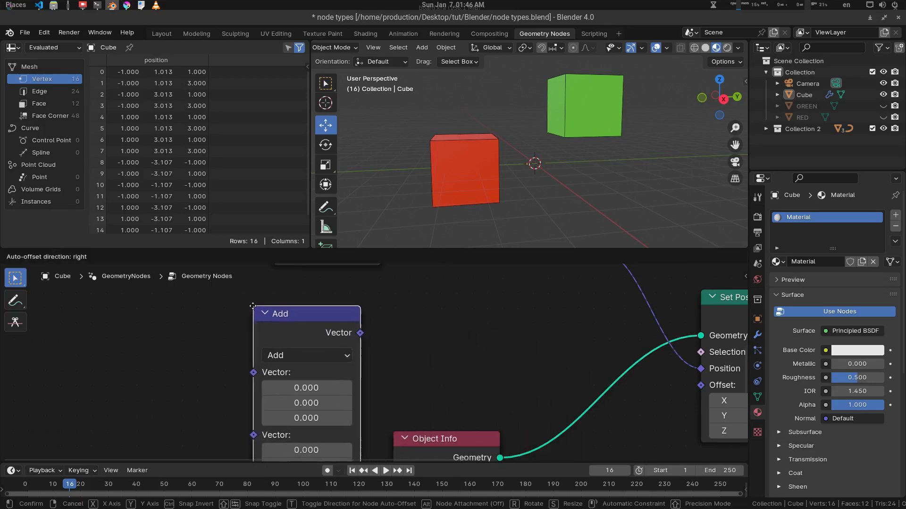
pyautogui.click(299, 312)
pyautogui.scroll(-1, 378, 356)
pyautogui.moveTo(378, 357); pyautogui.dragTo(409, 393, button='middle')
pyautogui.moveTo(299, 369); pyautogui.dragTo(473, 287)
pyautogui.moveTo(398, 353); pyautogui.dragTo(361, 366, button='middle')
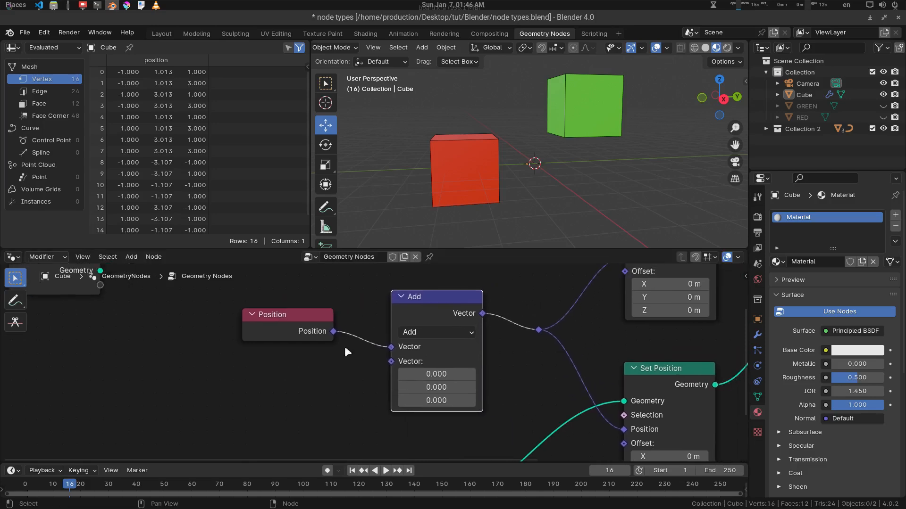
# Step: Set the third component of the Add node's second vector to 2
pyautogui.moveTo(485, 354); pyautogui.dragTo(438, 352, button='middle')
pyautogui.scroll(-2, 449, 369)
pyautogui.scroll(-1, 441, 352)
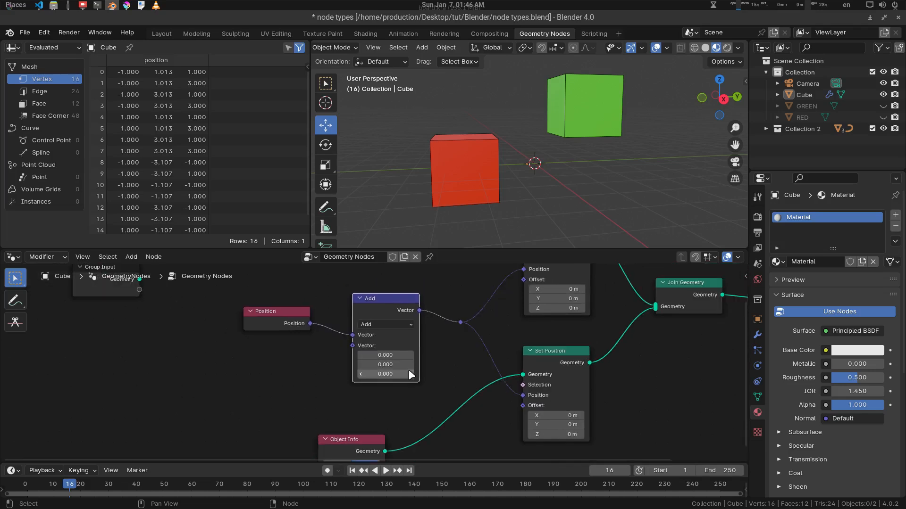
pyautogui.keyDown('shift'); pyautogui.moveTo(402, 375); pyautogui.dragTo(475, 375); pyautogui.keyUp('shift')
pyautogui.click(400, 375)
pyautogui.write('2')
pyautogui.press('Return')
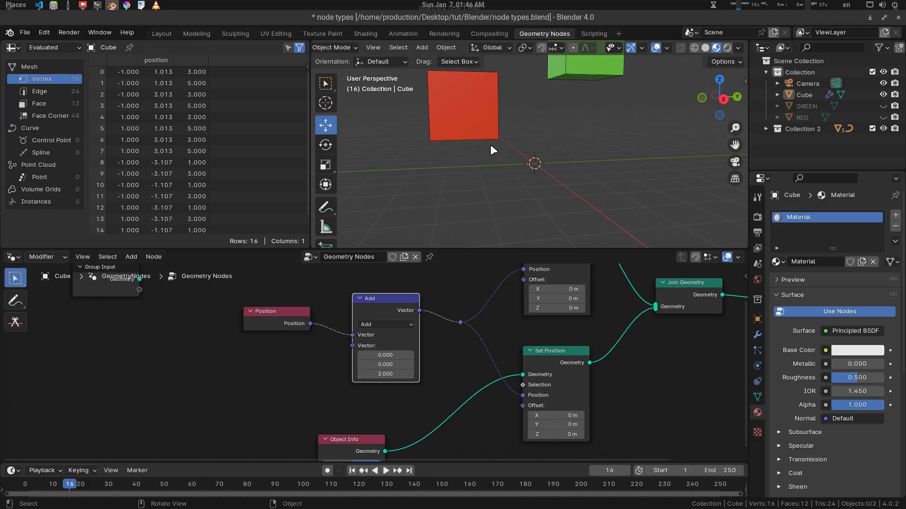
# Step: Move the Add node slightly closer to the Position node
pyautogui.scroll(-4, 526, 122)
pyautogui.moveTo(527, 125); pyautogui.dragTo(525, 161, button='middle')
pyautogui.moveTo(519, 281); pyautogui.dragTo(496, 300, button='middle')
pyautogui.moveTo(381, 318)
pyautogui.mouseDown()
pyautogui.moveTo(365, 314)
pyautogui.moveTo(378, 316)
pyautogui.mouseUp()
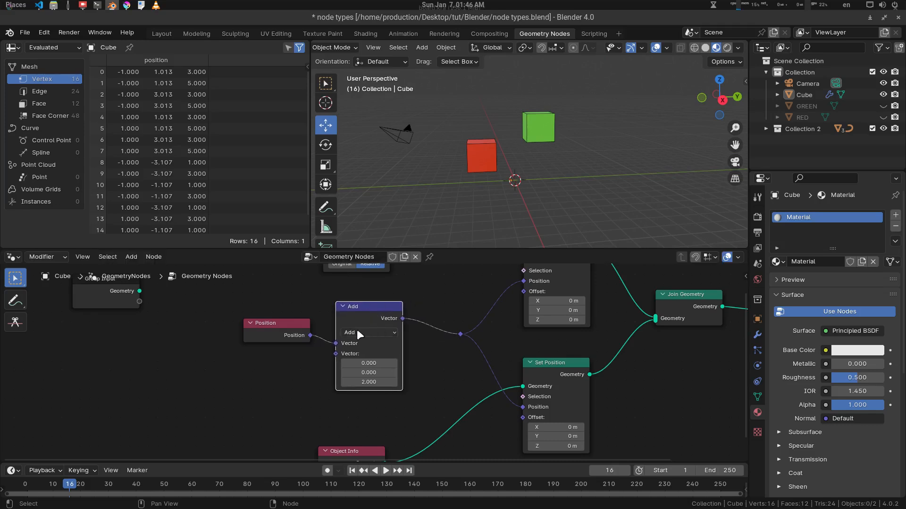
# Step: Reveal the upper Object Info node's hidden sockets to check its object, and hide them again
pyautogui.moveTo(447, 321); pyautogui.dragTo(434, 340, button='middle')
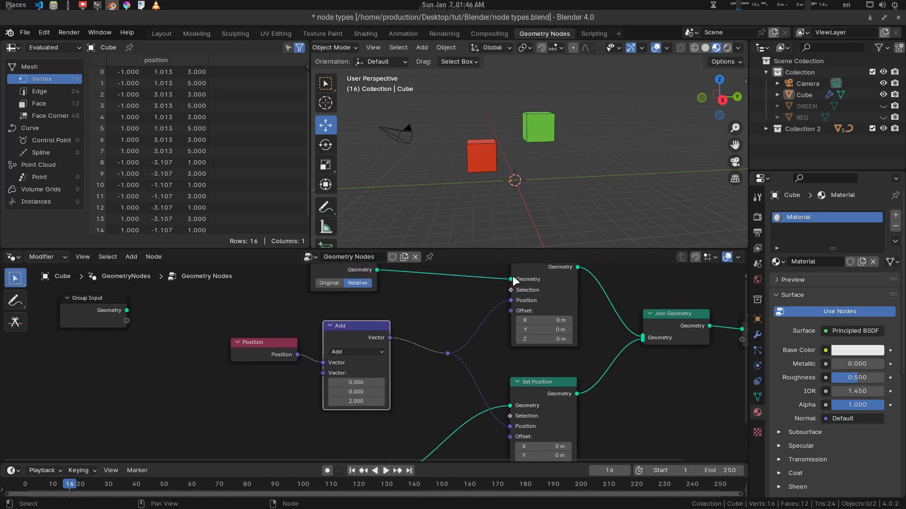
pyautogui.moveTo(454, 304); pyautogui.dragTo(451, 302, button='middle')
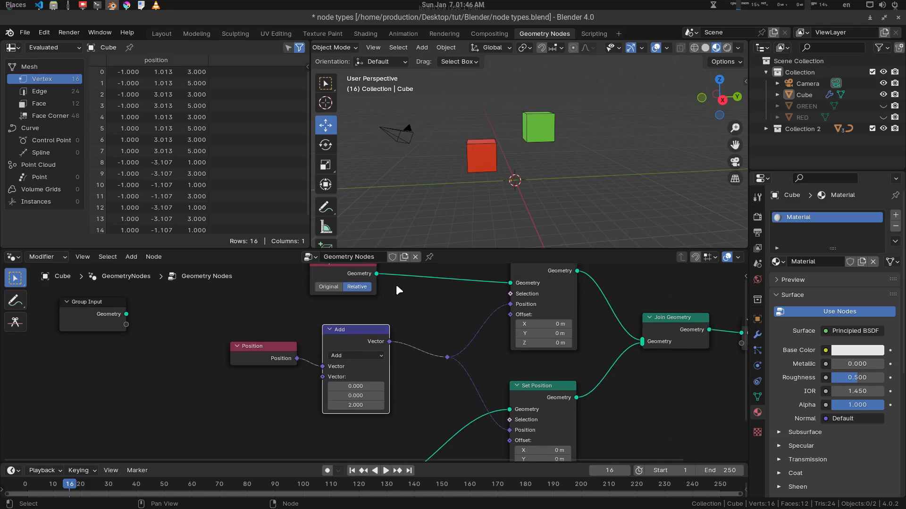
pyautogui.moveTo(393, 286); pyautogui.dragTo(410, 294, button='middle')
pyautogui.click(337, 286)
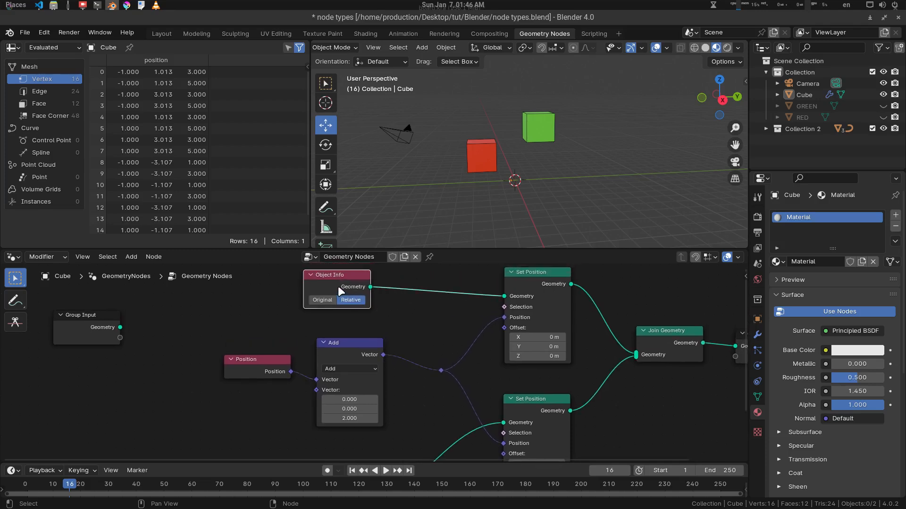
pyautogui.hotkey('ctrl', 'h')
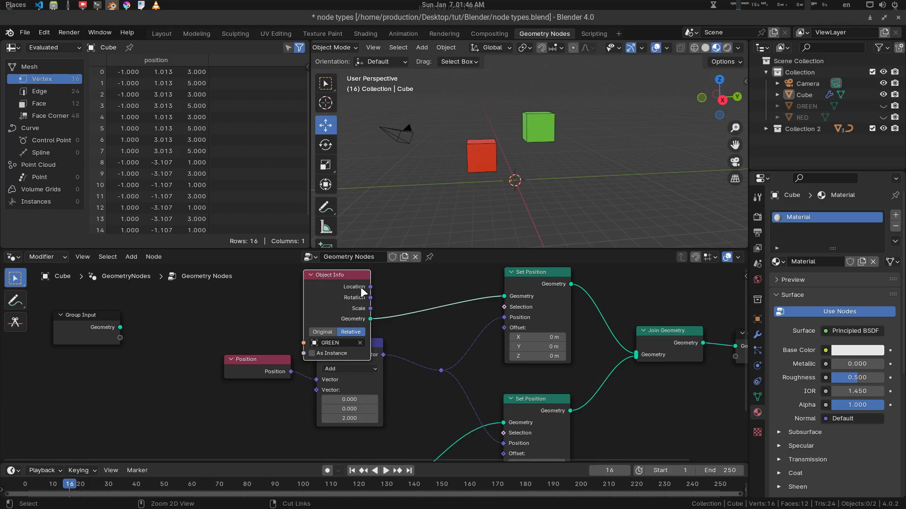
pyautogui.hotkey('ctrl', 'h')
pyautogui.moveTo(433, 309); pyautogui.dragTo(430, 305, button='middle')
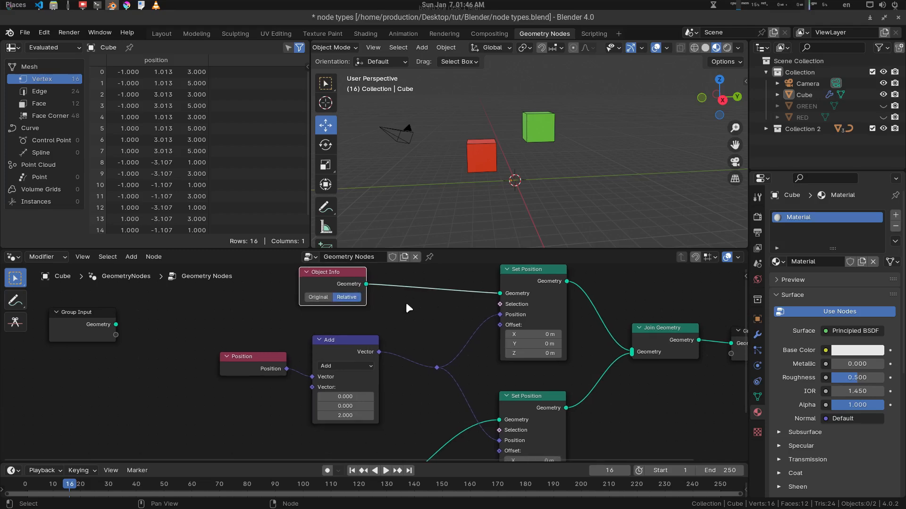
# Step: Annotate green arrows from the upper Object Info link through Set Position back to the Add node and on to the Position node
pyautogui.press('d')
pyautogui.moveTo(384, 293); pyautogui.dragTo(403, 292)
pyautogui.moveTo(445, 293)
pyautogui.mouseDown()
pyautogui.moveTo(494, 305)
pyautogui.moveTo(450, 344)
pyautogui.moveTo(392, 351)
pyautogui.moveTo(399, 361)
pyautogui.mouseUp()
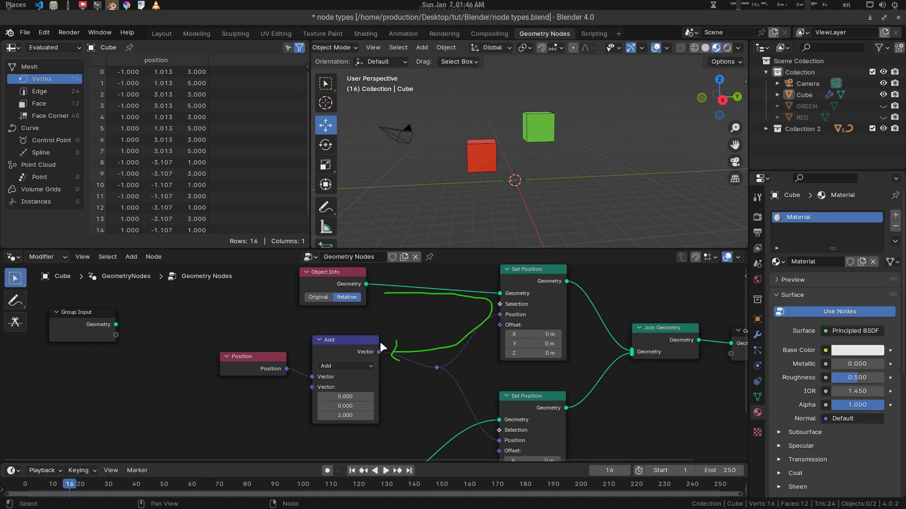
pyautogui.click(348, 351)
pyautogui.moveTo(320, 351); pyautogui.dragTo(293, 358)
pyautogui.scroll(1, 365, 361)
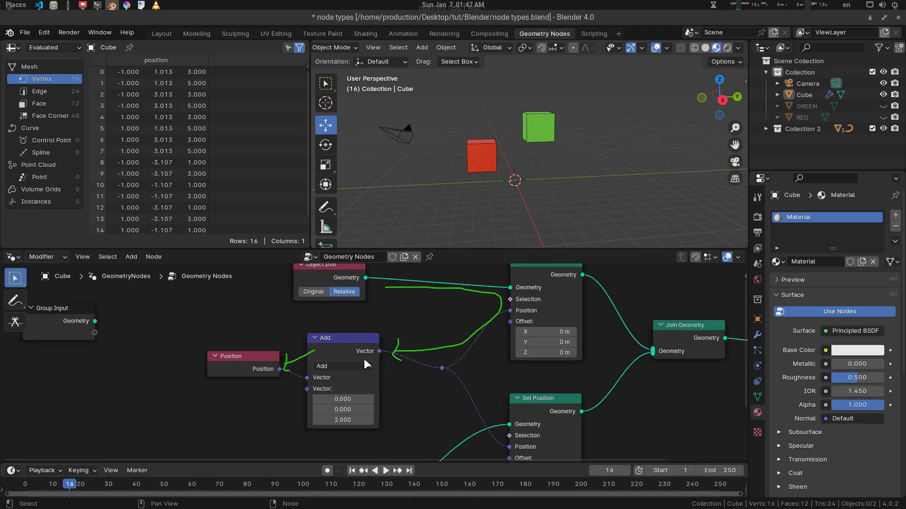
pyautogui.moveTo(364, 361); pyautogui.dragTo(361, 370, button='middle')
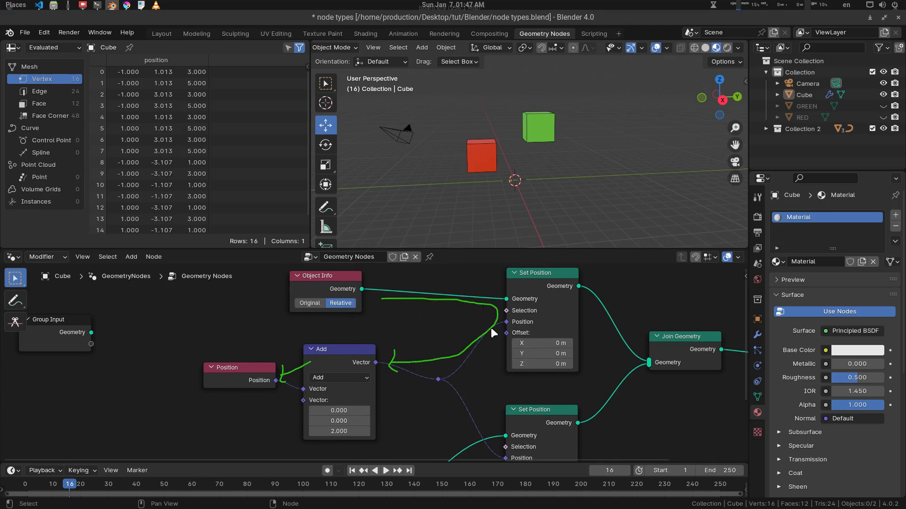
# Step: Annotate green return arrows from the Position node into the Add node and from its output to the upper Set Position node
pyautogui.moveTo(374, 364)
pyautogui.moveTo(223, 367); pyautogui.dragTo(225, 366)
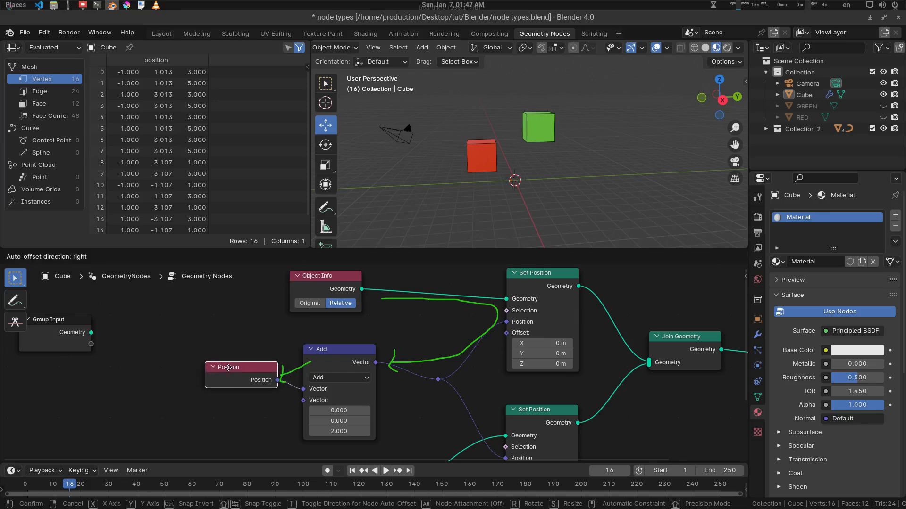
pyautogui.moveTo(268, 390)
pyautogui.mouseDown()
pyautogui.moveTo(301, 394)
pyautogui.moveTo(293, 402)
pyautogui.mouseUp()
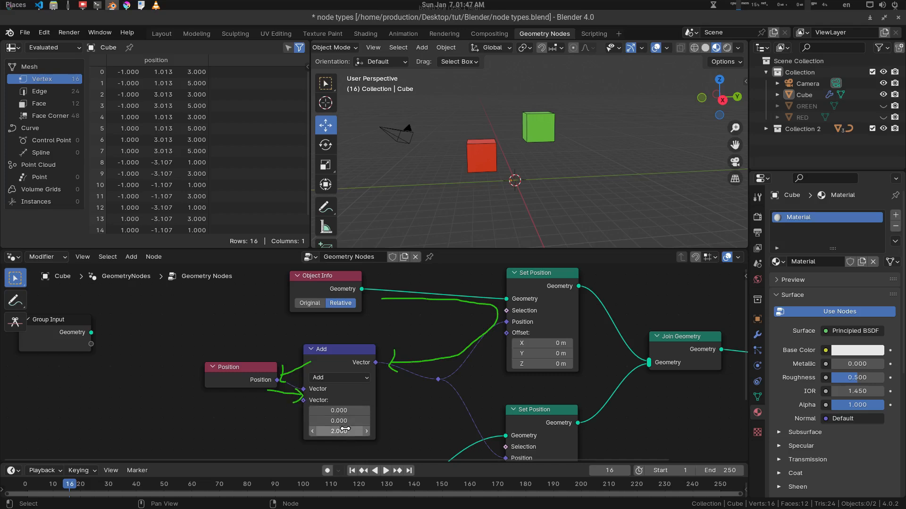
pyautogui.moveTo(382, 369)
pyautogui.mouseDown()
pyautogui.moveTo(439, 365)
pyautogui.moveTo(503, 323)
pyautogui.mouseUp()
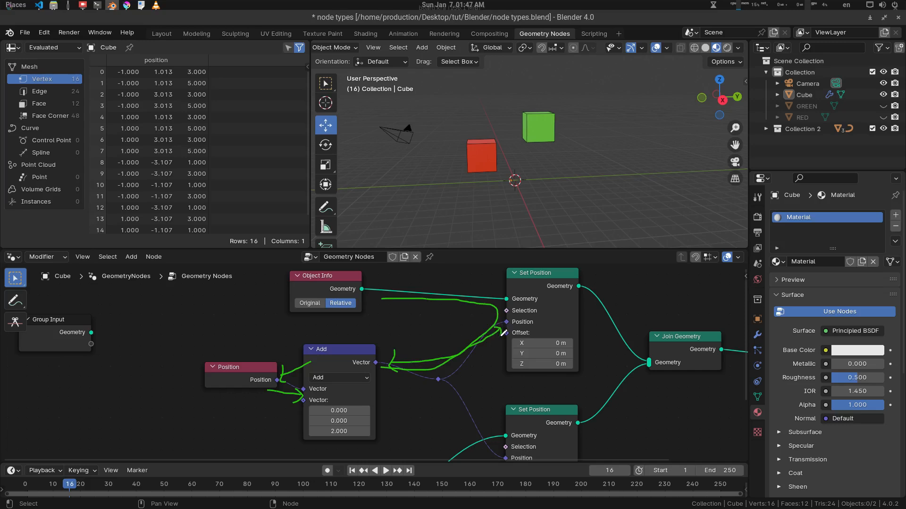
pyautogui.click(532, 284)
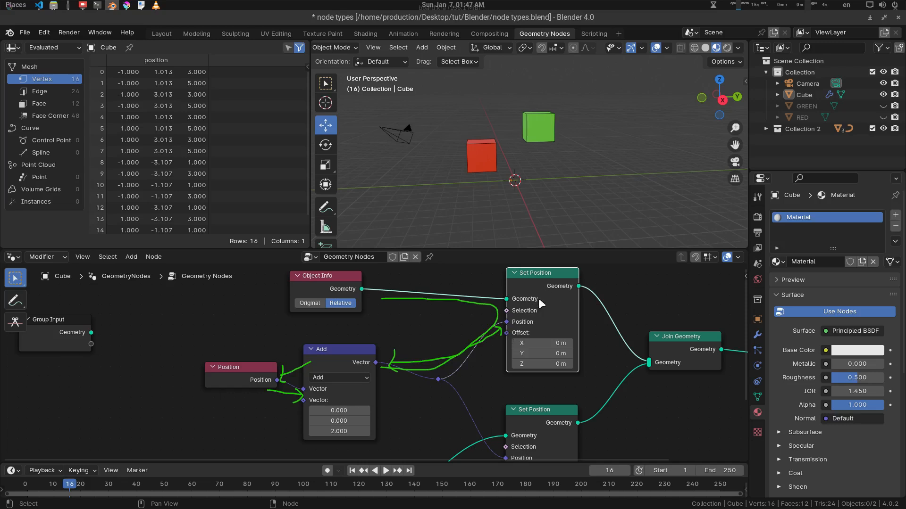
# Step: Inspect the positions of the red and green cubes in the Right Orthographic view
pyautogui.moveTo(470, 352); pyautogui.dragTo(459, 332, button='middle')
pyautogui.scroll(2, 543, 156)
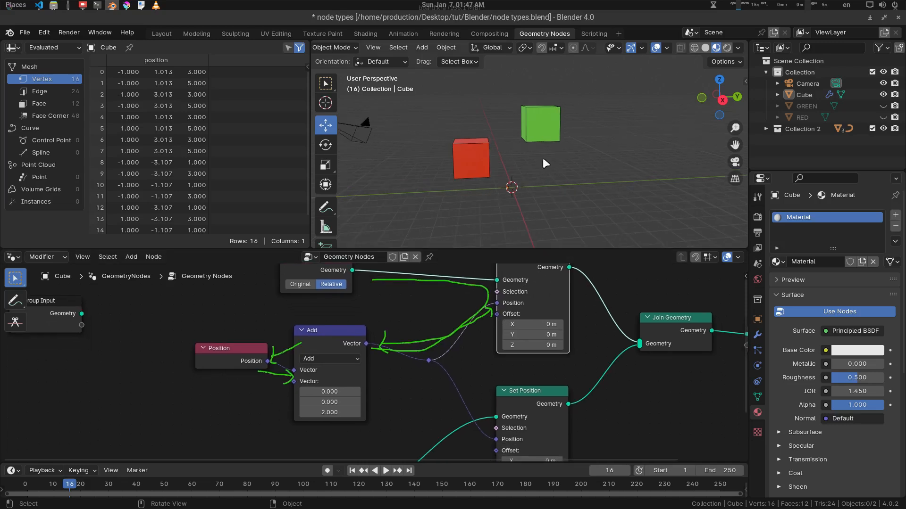
pyautogui.moveTo(544, 299); pyautogui.dragTo(539, 327, button='middle')
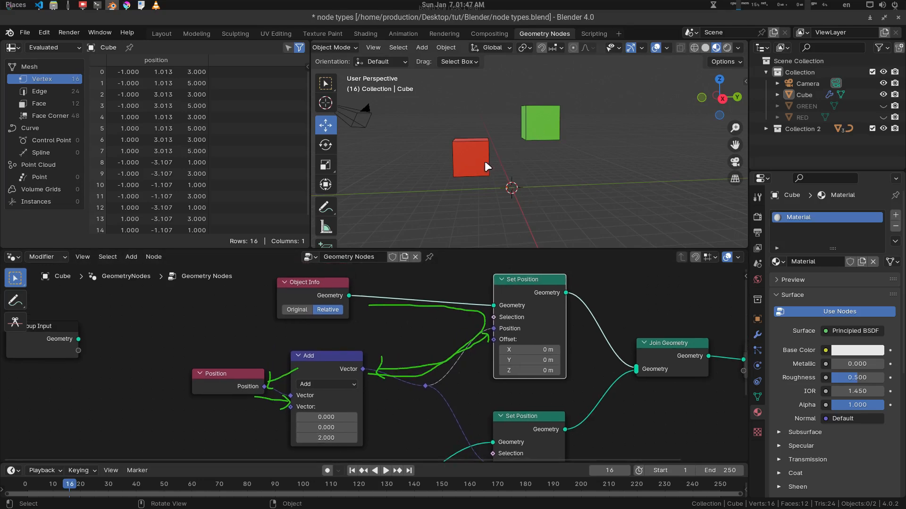
pyautogui.moveTo(408, 357); pyautogui.dragTo(410, 327, button='middle')
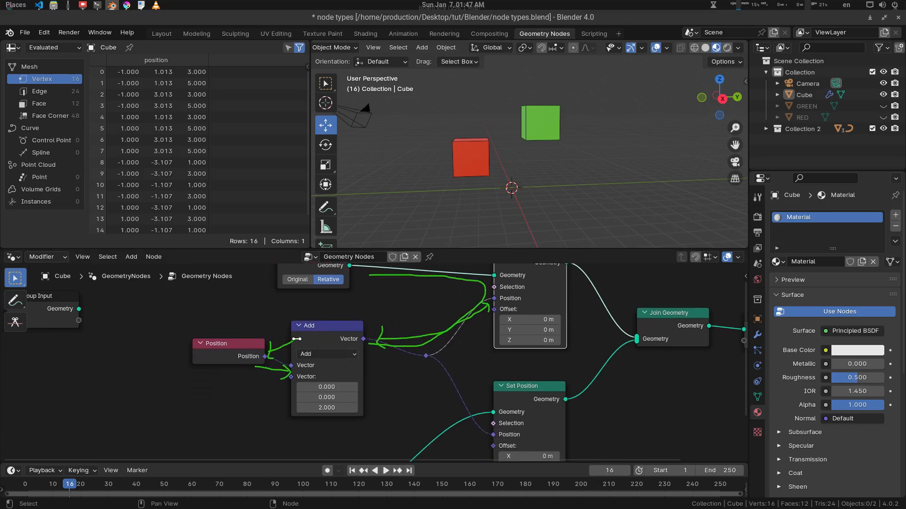
pyautogui.click(324, 333)
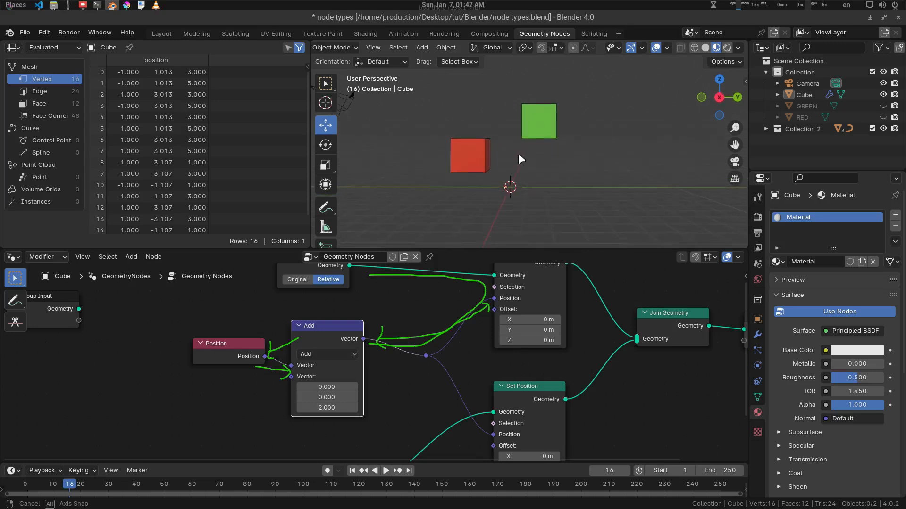
pyautogui.press('KP_1')
pyautogui.press('KP_3')
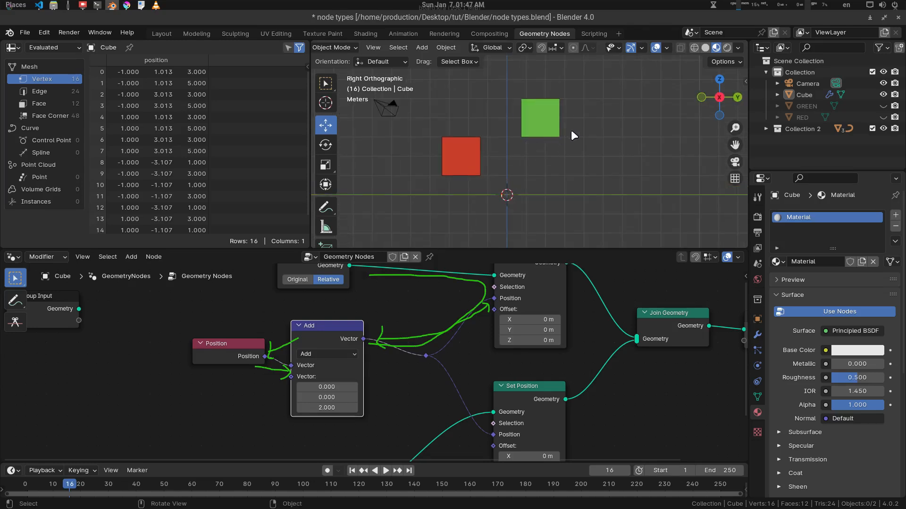
pyautogui.moveTo(558, 132); pyautogui.dragTo(417, 140)
pyautogui.hotkey('ctrl', 'z')
# Step: Check the lower Object Info node's hidden sockets and its link to the lower Set Position node
pyautogui.scroll(-1, 470, 357)
pyautogui.moveTo(471, 357); pyautogui.dragTo(480, 323, button='middle')
pyautogui.scroll(-1, 480, 337)
pyautogui.moveTo(334, 409); pyautogui.dragTo(331, 397)
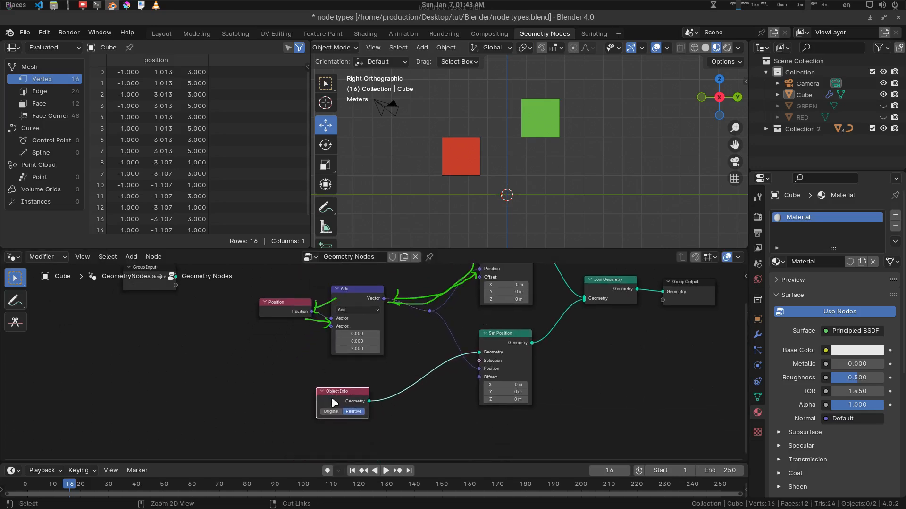
pyautogui.hotkey('ctrl', 'h')
pyautogui.scroll(2, 424, 372)
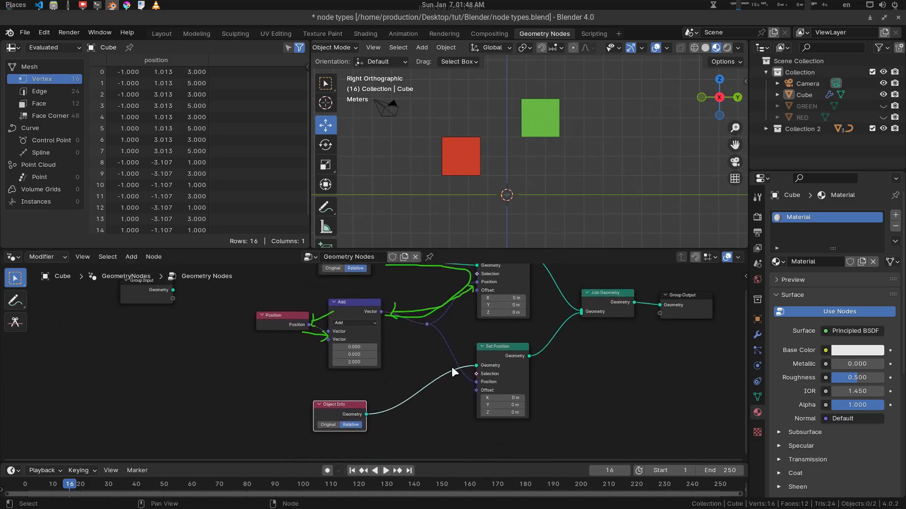
# Step: Annotate a green arrow from the lower Set Position node's Position input back to the Add node, and select the Add node
pyautogui.click(482, 384)
pyautogui.moveTo(479, 381)
pyautogui.mouseDown()
pyautogui.moveTo(445, 351)
pyautogui.moveTo(398, 332)
pyautogui.moveTo(397, 322)
pyautogui.moveTo(405, 344)
pyautogui.mouseUp()
pyautogui.moveTo(359, 306); pyautogui.dragTo(362, 304)
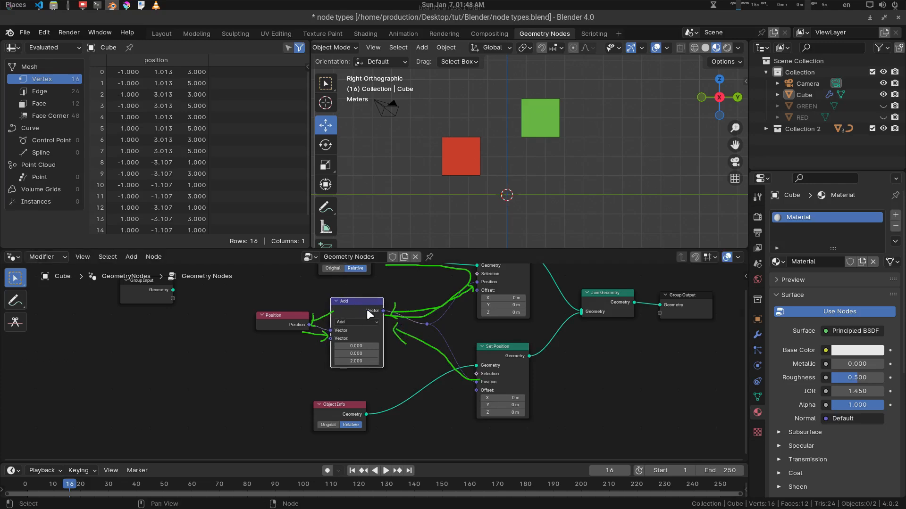
# Step: Annotate another green arrow from the Add node back to the Position node, and nudge the lower Object Info node slightly
pyautogui.scroll(2, 367, 309)
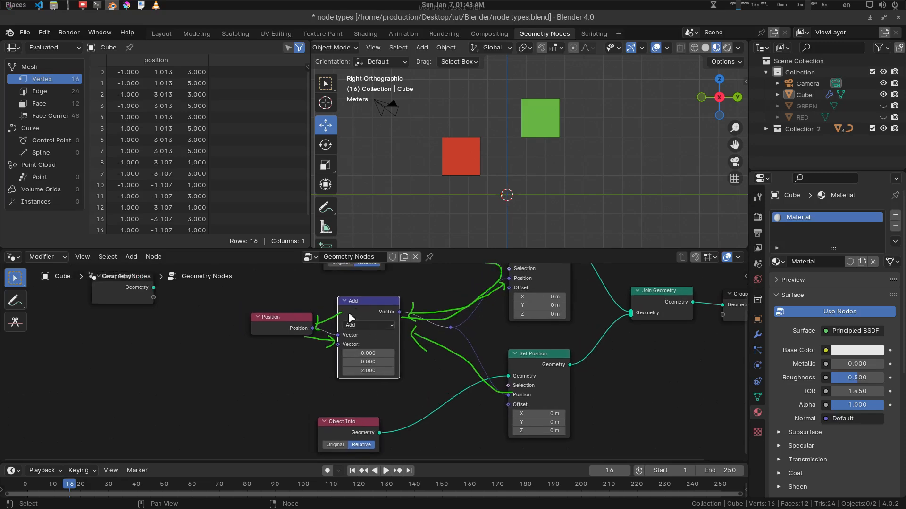
pyautogui.moveTo(358, 310)
pyautogui.mouseDown()
pyautogui.moveTo(305, 327)
pyautogui.moveTo(313, 333)
pyautogui.moveTo(263, 313)
pyautogui.moveTo(261, 322)
pyautogui.mouseUp()
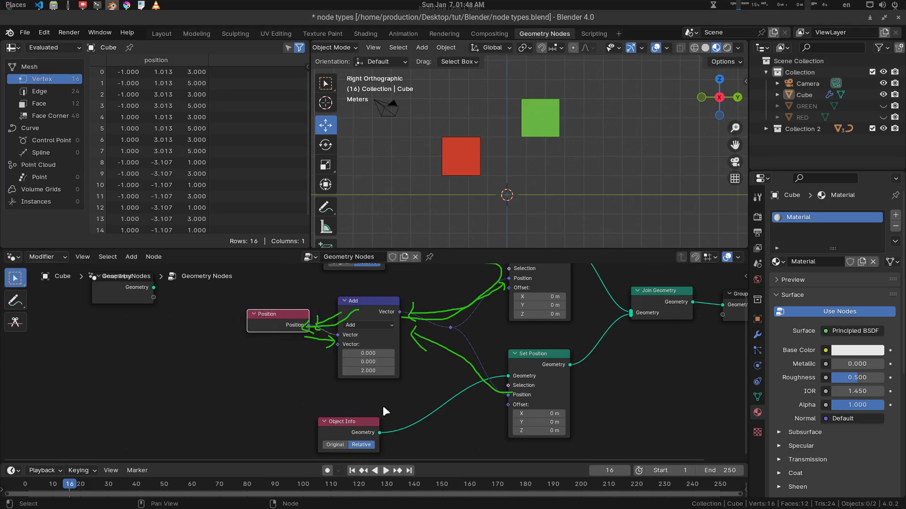
pyautogui.moveTo(358, 431); pyautogui.dragTo(358, 416)
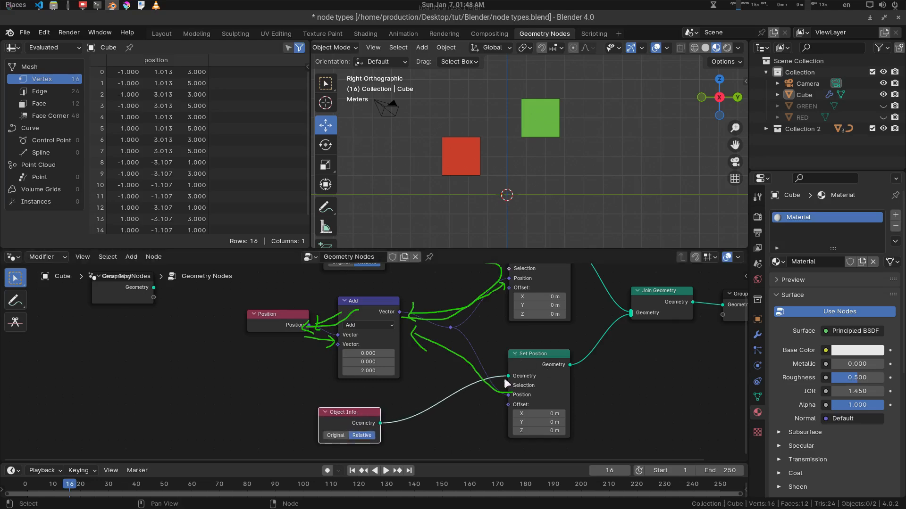
pyautogui.moveTo(433, 317); pyautogui.dragTo(432, 371, button='middle')
pyautogui.moveTo(355, 298); pyautogui.dragTo(355, 294)
pyautogui.moveTo(407, 386); pyautogui.dragTo(405, 340, button='middle')
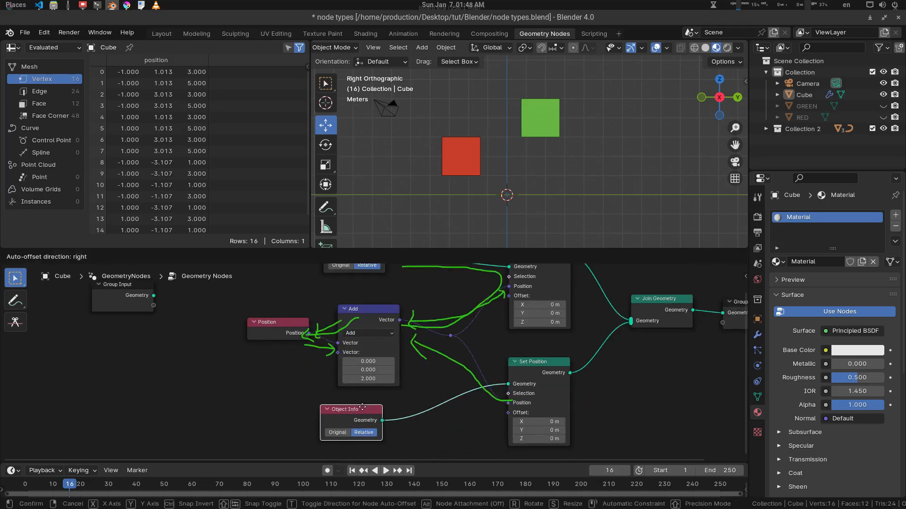
# Step: Shift the Position node slightly further away from the Add node
pyautogui.moveTo(288, 329); pyautogui.dragTo(288, 329)
pyautogui.moveTo(410, 287); pyautogui.dragTo(403, 313, button='middle')
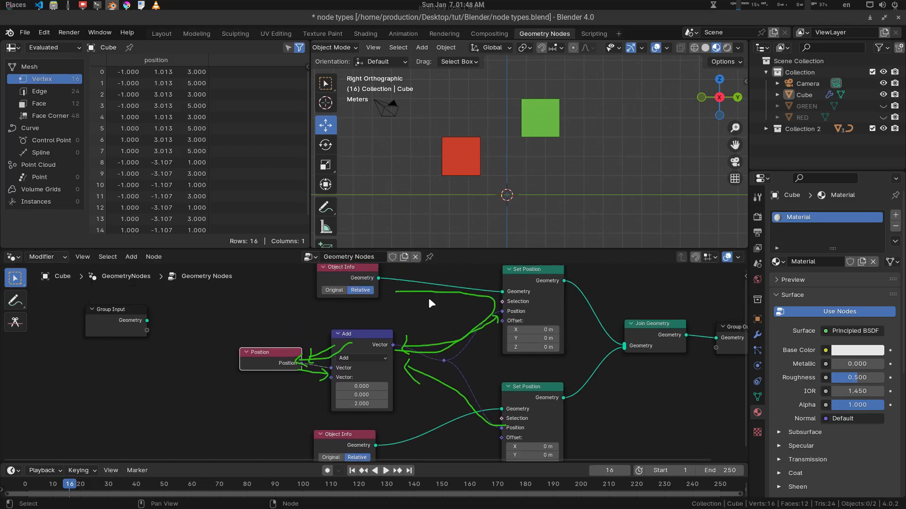
pyautogui.moveTo(270, 363); pyautogui.dragTo(266, 359)
pyautogui.moveTo(301, 344); pyautogui.dragTo(307, 327, button='middle')
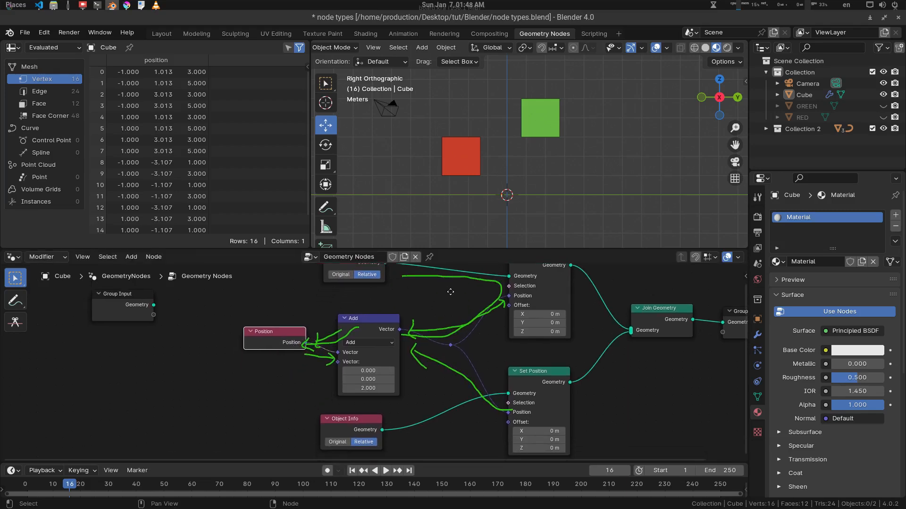
pyautogui.moveTo(368, 337); pyautogui.dragTo(362, 352, button='middle')
pyautogui.moveTo(277, 361); pyautogui.dragTo(273, 363)
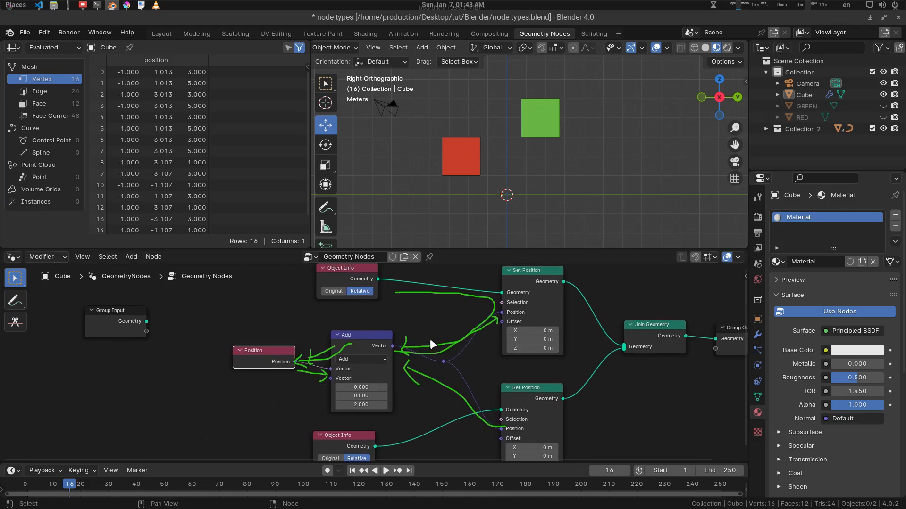
pyautogui.moveTo(519, 391); pyautogui.dragTo(503, 375, button='middle')
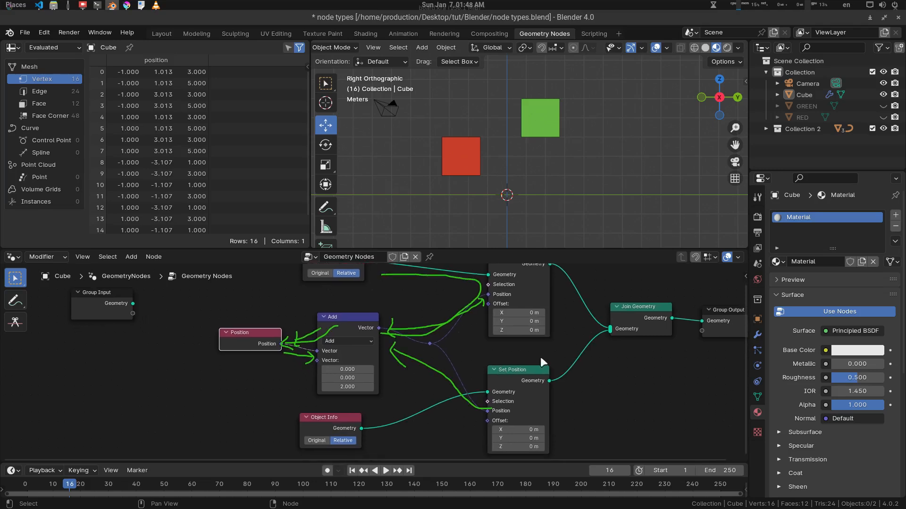
# Step: Erase the green annotation arrows around the Position, Add and Set Position nodes
pyautogui.keyDown('shift'); pyautogui.scroll(2, 517, 374); pyautogui.keyUp('shift')
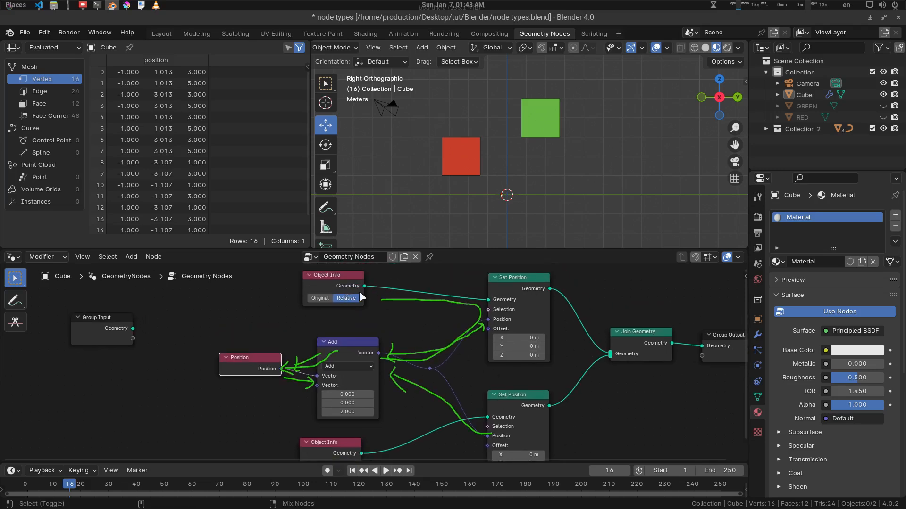
pyautogui.moveTo(481, 328)
pyautogui.mouseDown(button='right')
pyautogui.moveTo(371, 302)
pyautogui.moveTo(422, 379)
pyautogui.moveTo(506, 442)
pyautogui.mouseUp(button='right')
pyautogui.moveTo(432, 332); pyautogui.dragTo(295, 373, button='right')
pyautogui.moveTo(369, 358); pyautogui.dragTo(401, 370, button='middle')
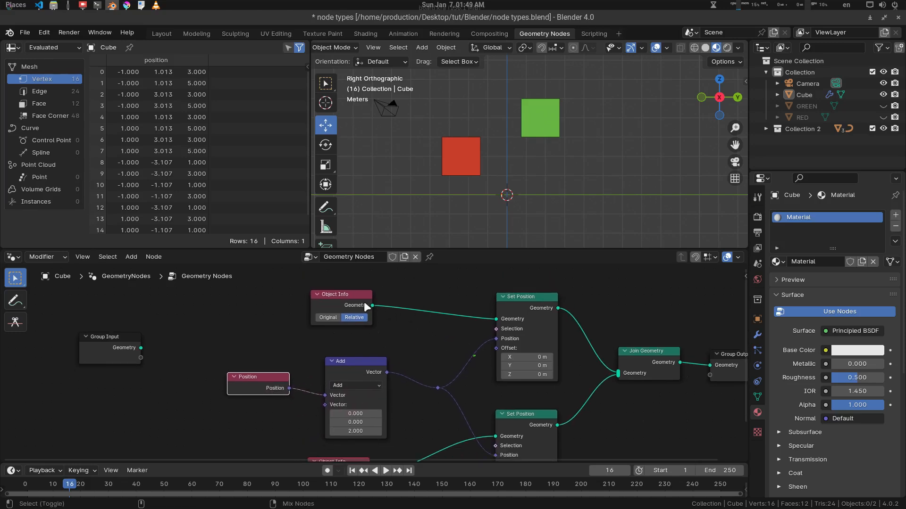
# Step: Add a Viewer node fed by the upper Object Info node's Geometry, with the Add node's Vector as its Value
pyautogui.keyDown('ctrl'); pyautogui.keyDown('shift'); pyautogui.click(338, 299); pyautogui.keyUp('shift'); pyautogui.keyUp('ctrl')
pyautogui.moveTo(420, 304); pyautogui.dragTo(455, 313)
pyautogui.moveTo(455, 313); pyautogui.dragTo(459, 307, button='middle')
pyautogui.keyDown('ctrl'); pyautogui.keyDown('shift'); pyautogui.click(372, 377); pyautogui.keyUp('shift'); pyautogui.keyUp('ctrl')
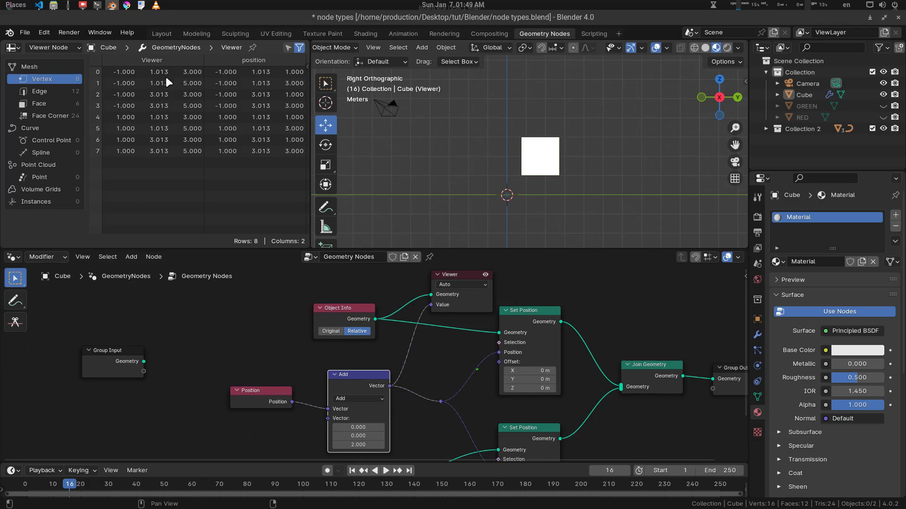
# Step: Link the lower Object Info node's Geometry to the Viewer node, and move the Viewer above the upper Set Position node
pyautogui.scroll(-2, 383, 366)
pyautogui.moveTo(406, 395); pyautogui.dragTo(403, 366, button='middle')
pyautogui.moveTo(371, 445); pyautogui.dragTo(424, 289)
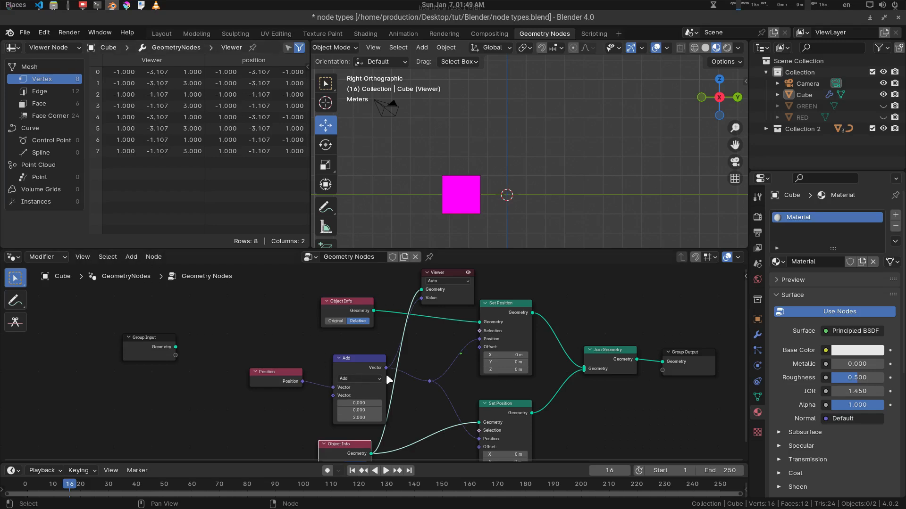
pyautogui.moveTo(454, 350); pyautogui.dragTo(464, 363, button='middle')
pyautogui.moveTo(460, 286); pyautogui.dragTo(468, 346)
pyautogui.moveTo(468, 357); pyautogui.dragTo(475, 286, button='middle')
pyautogui.moveTo(420, 344); pyautogui.dragTo(401, 372, button='middle')
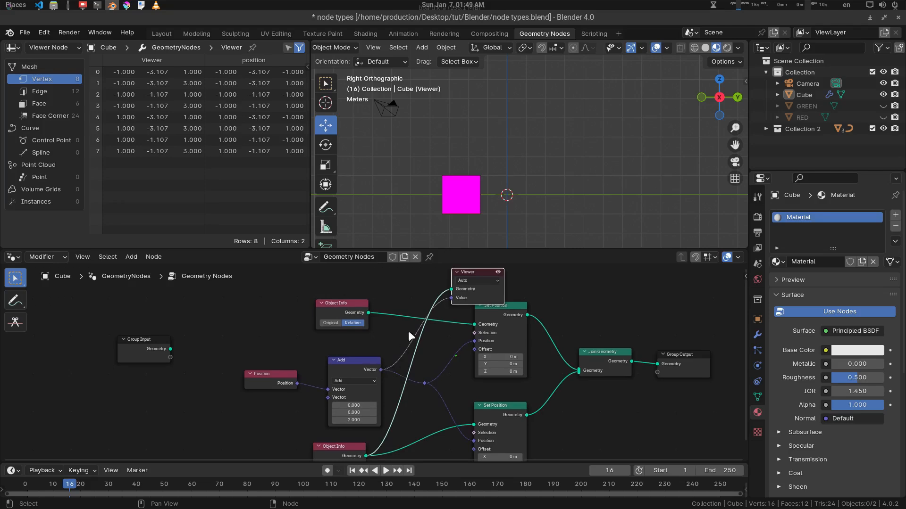
# Step: Relink the Viewer's Geometry input to the upper Object Info node, and switch it back to the lower Object Info node
pyautogui.moveTo(370, 311); pyautogui.dragTo(442, 291)
pyautogui.moveTo(369, 312); pyautogui.dragTo(449, 290)
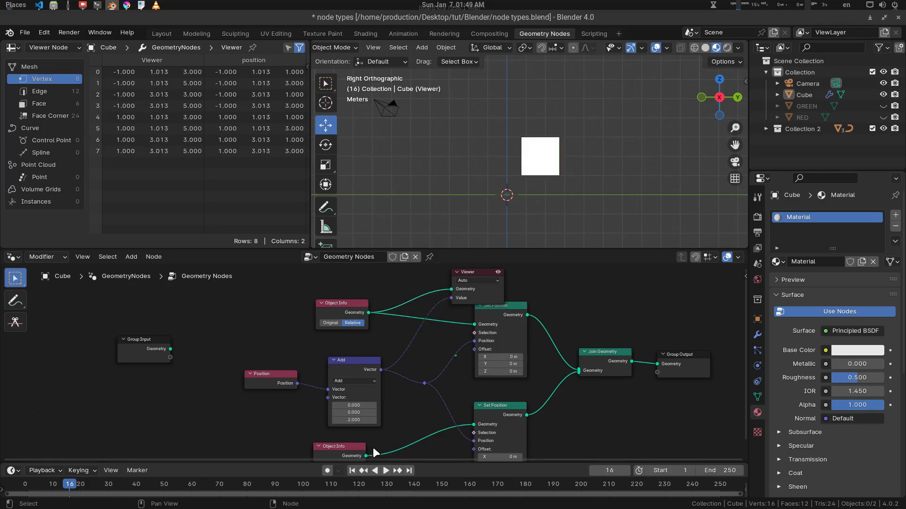
pyautogui.moveTo(366, 456); pyautogui.dragTo(452, 290)
pyautogui.scroll(1, 470, 302)
pyautogui.moveTo(471, 302); pyautogui.dragTo(471, 327, button='middle')
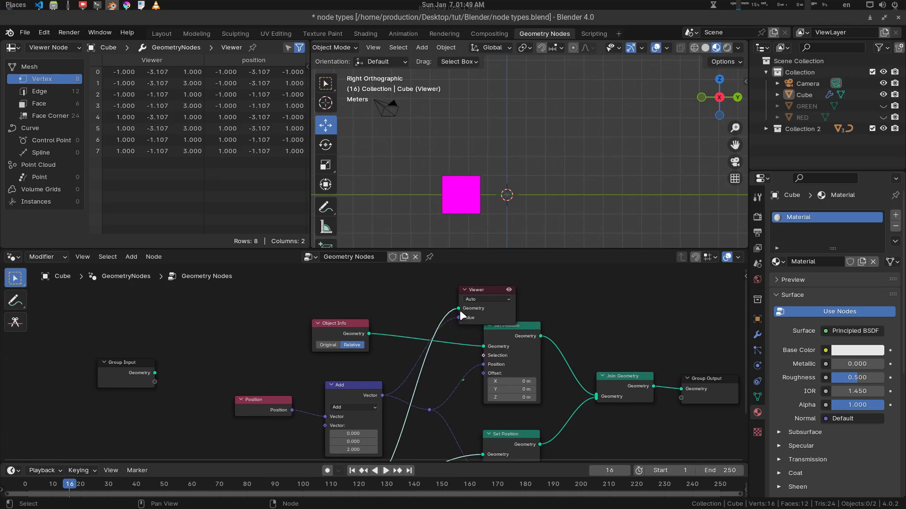
# Step: Annotate green arrows from the Viewer to the Add node and on to the Position node, and erase them
pyautogui.moveTo(447, 304)
pyautogui.keyDown('ctrl'); pyautogui.mouseDown(button='right')
pyautogui.moveTo(455, 305)
pyautogui.moveTo(453, 326)
pyautogui.moveTo(429, 366)
pyautogui.moveTo(398, 384)
pyautogui.moveTo(394, 403)
pyautogui.moveTo(307, 399)
pyautogui.moveTo(297, 417)
pyautogui.moveTo(314, 419)
pyautogui.mouseUp(button='right'); pyautogui.keyUp('ctrl')
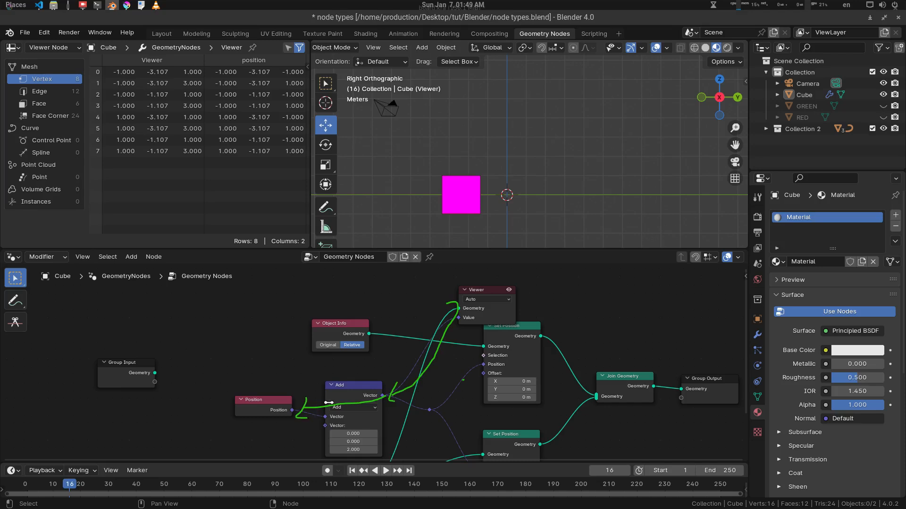
pyautogui.moveTo(444, 367); pyautogui.dragTo(443, 361, button='middle')
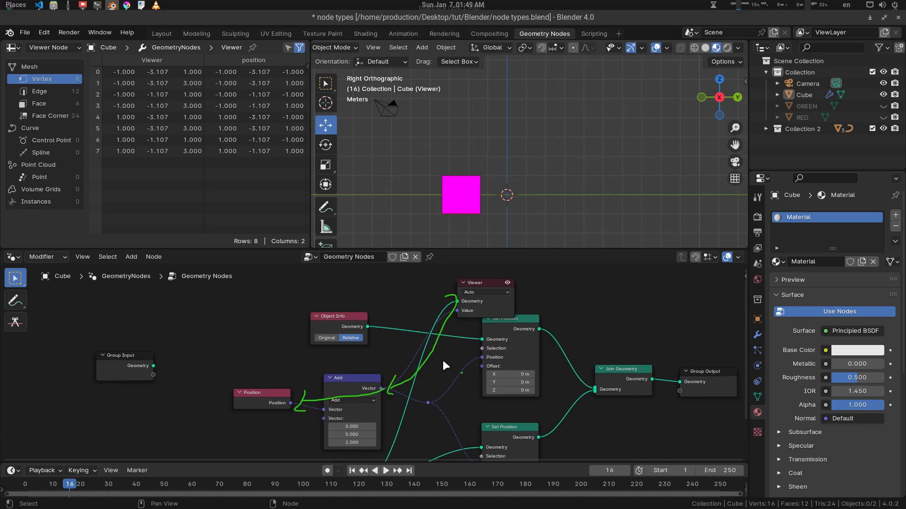
pyautogui.moveTo(445, 285)
pyautogui.mouseDown(button='right')
pyautogui.moveTo(450, 309)
pyautogui.moveTo(380, 394)
pyautogui.moveTo(312, 407)
pyautogui.moveTo(338, 392)
pyautogui.moveTo(377, 394)
pyautogui.mouseUp(button='right')
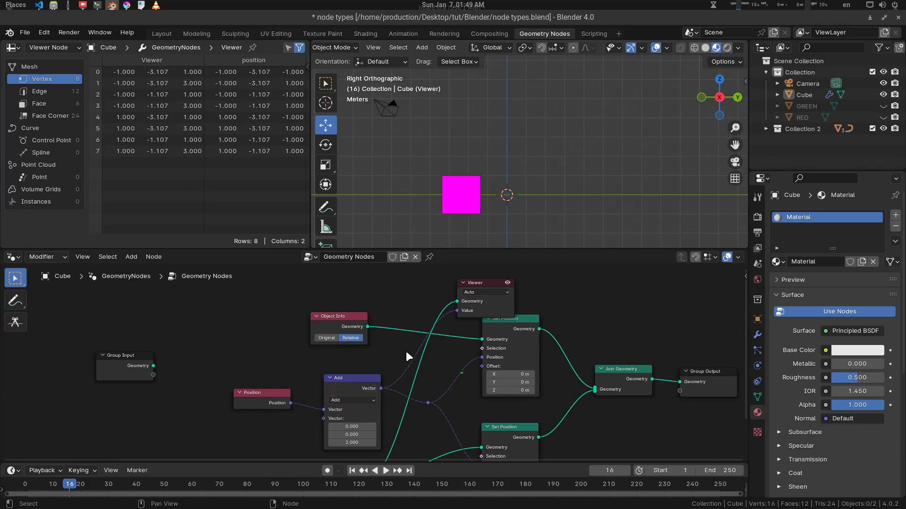
# Step: Switch to the board.kra drawing and review the notes and worked examples for the add function
pyautogui.hotkey('alt', 'Tab')
pyautogui.hotkey('alt', 'Tab')
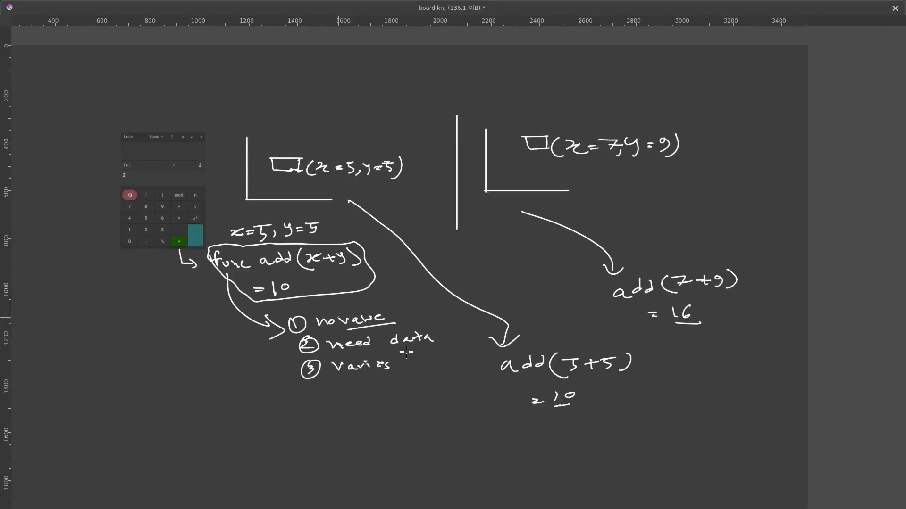
pyautogui.scroll(-2, 453, 334)
pyautogui.moveTo(453, 334); pyautogui.dragTo(497, 318, button='middle')
pyautogui.scroll(1, 465, 312)
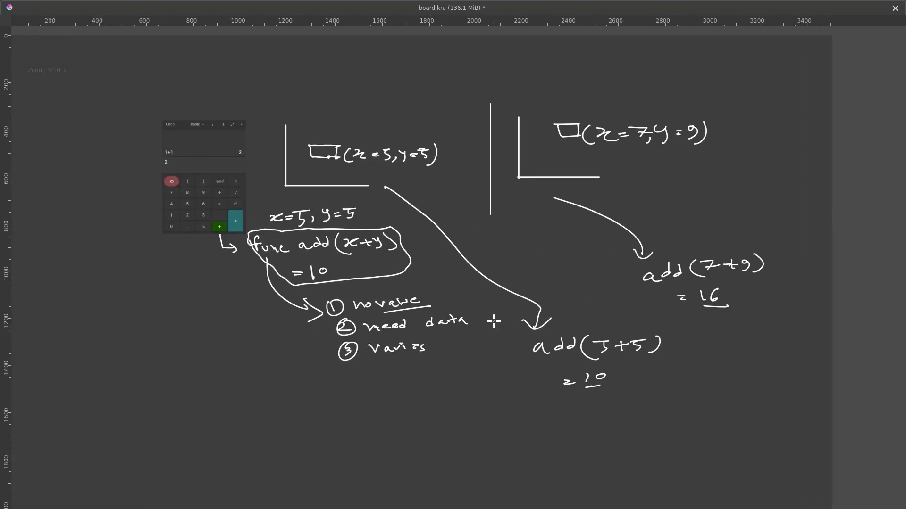
pyautogui.moveTo(559, 273); pyautogui.dragTo(559, 278, button='middle')
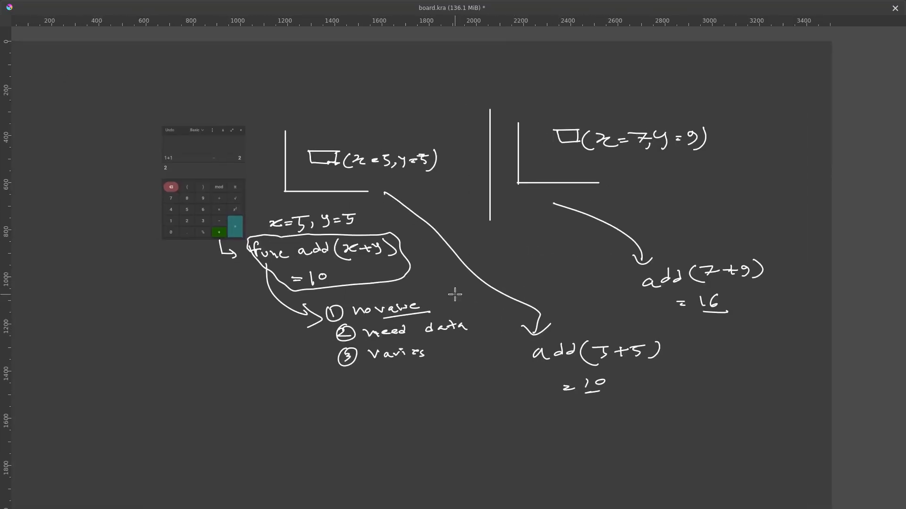
pyautogui.hotkey('alt', 'Tab')
pyautogui.hotkey('alt', 'Tab')
pyautogui.hotkey('alt', 'Tab')
# Step: In the unsaved Blender scene with the default cube, space the Group Input and Group Output nodes further apart
pyautogui.click(488, 285)
pyautogui.moveTo(519, 310); pyautogui.dragTo(503, 312, button='middle')
pyautogui.moveTo(517, 162)
pyautogui.mouseDown(button='middle')
pyautogui.moveTo(492, 164)
pyautogui.moveTo(506, 162)
pyautogui.mouseUp(button='middle')
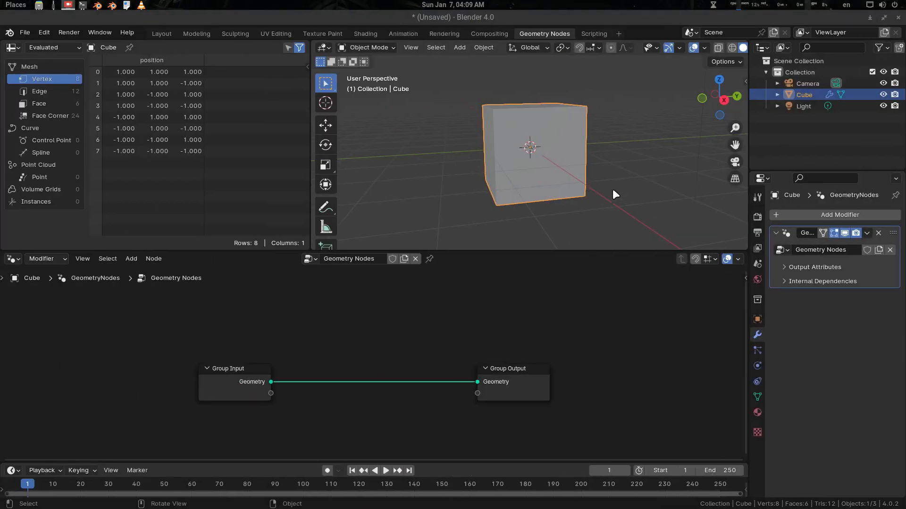
pyautogui.moveTo(598, 176); pyautogui.dragTo(529, 187, button='middle')
pyautogui.scroll(2, 530, 134)
pyautogui.moveTo(494, 368); pyautogui.dragTo(538, 374)
pyautogui.moveTo(329, 371); pyautogui.dragTo(346, 354, button='middle')
pyautogui.moveTo(258, 355); pyautogui.dragTo(230, 340)
pyautogui.moveTo(328, 333); pyautogui.dragTo(329, 324, button='middle')
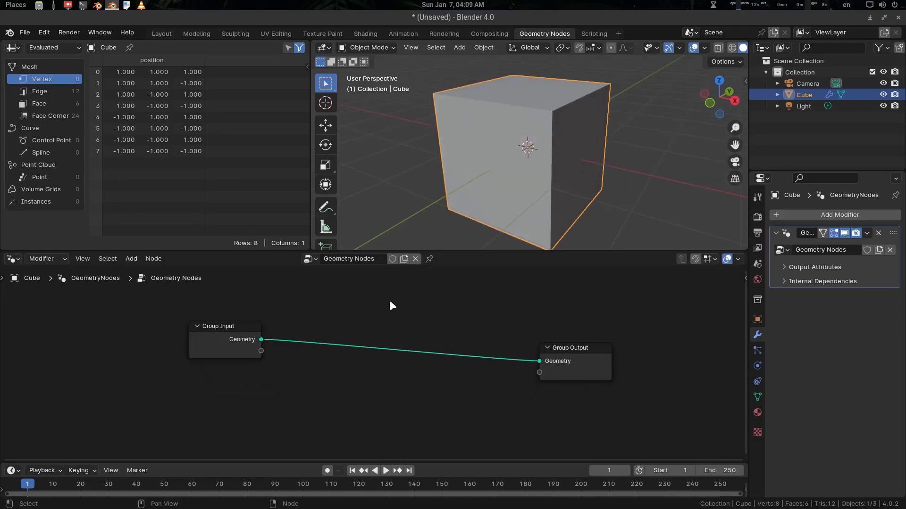
# Step: Add an Ico Sphere node below the Group Input node
pyautogui.hotkey('shift', 'a')
pyautogui.moveTo(389, 300)
pyautogui.write('poi')
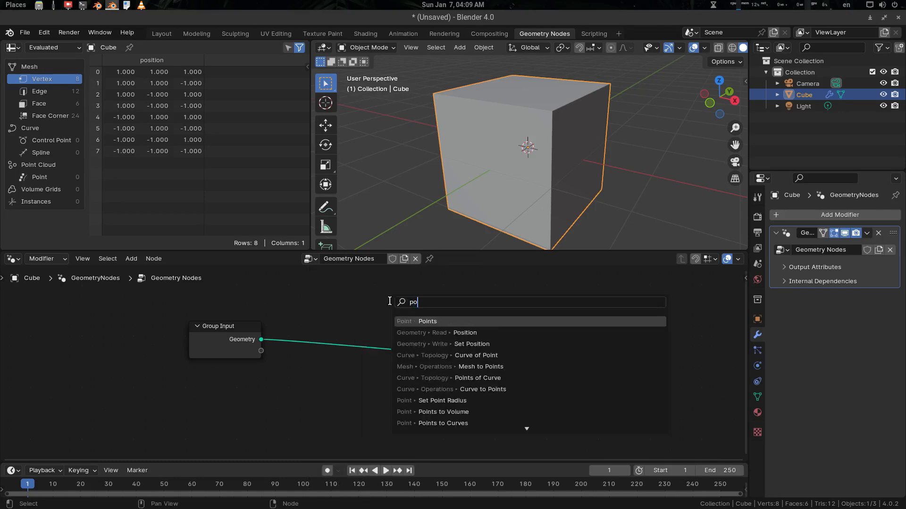
pyautogui.press('BackSpace')
pyautogui.press('BackSpace')
pyautogui.press('BackSpace')
pyautogui.write('ico')
pyautogui.press('Return')
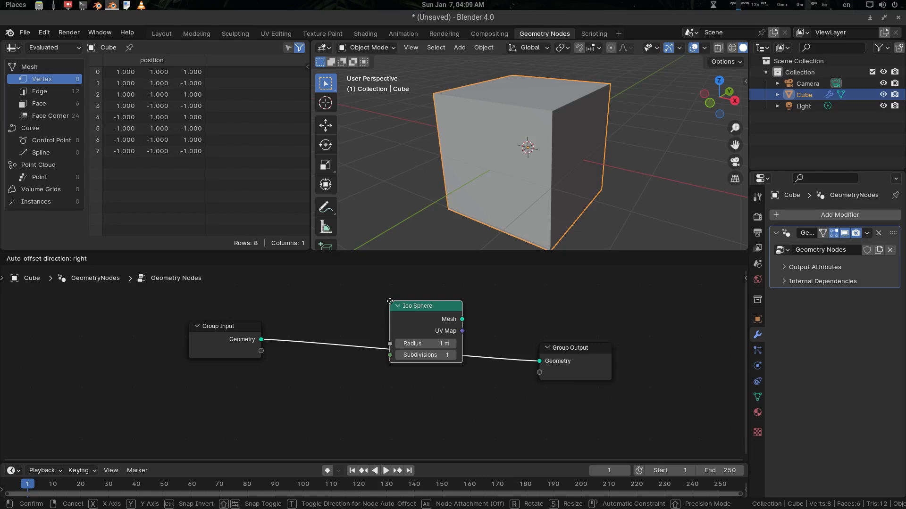
pyautogui.click(198, 385)
pyautogui.moveTo(441, 324); pyautogui.dragTo(444, 318, button='middle')
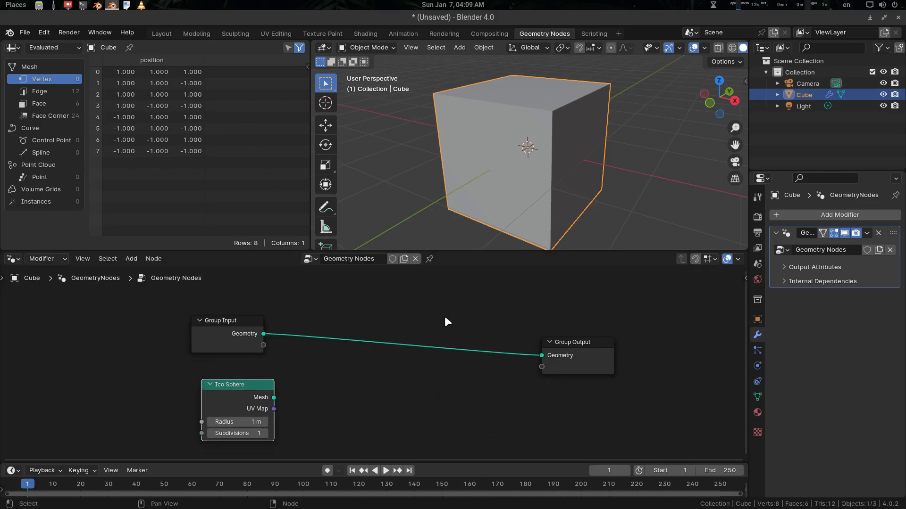
pyautogui.hotkey('shift', 'a')
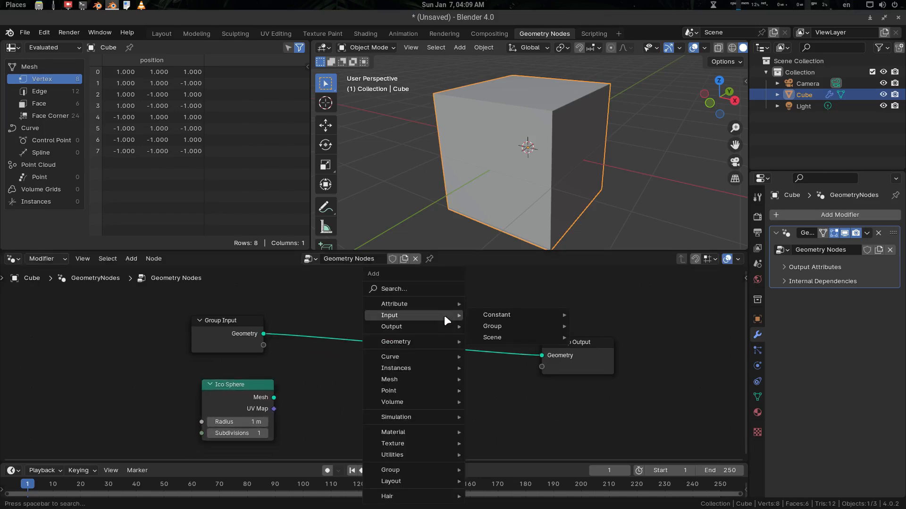
pyautogui.write('po')
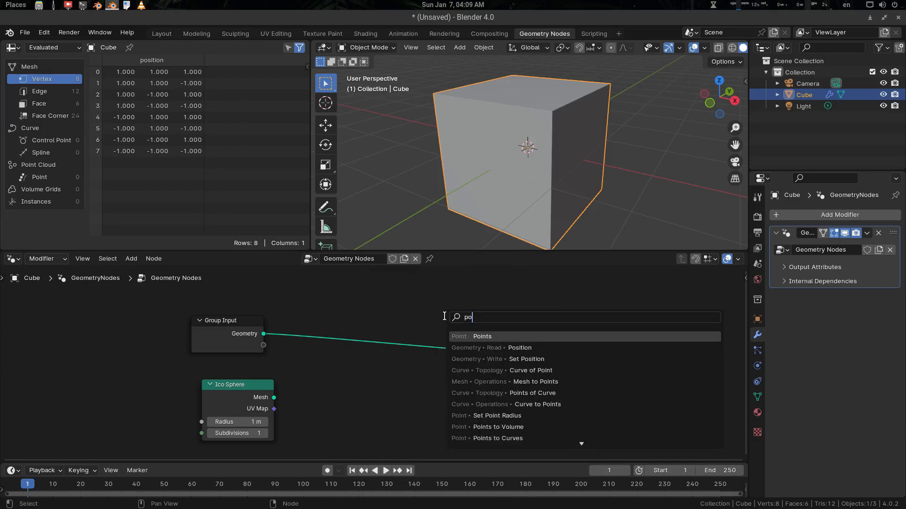
pyautogui.press('BackSpace')
pyautogui.press('BackSpace')
pyautogui.write('ins')
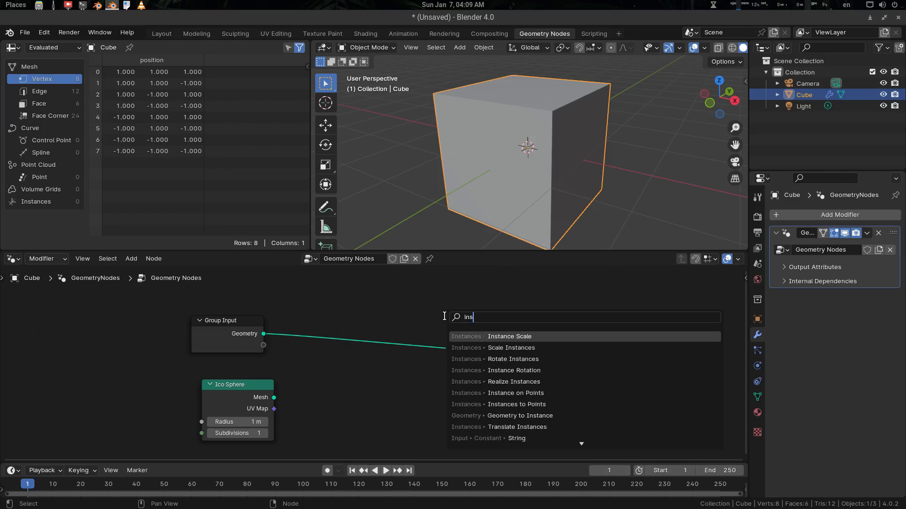
pyautogui.press('Down')
pyautogui.press('Down')
pyautogui.press('Down')
pyautogui.press('Down')
pyautogui.press('Down')
pyautogui.press('Down')
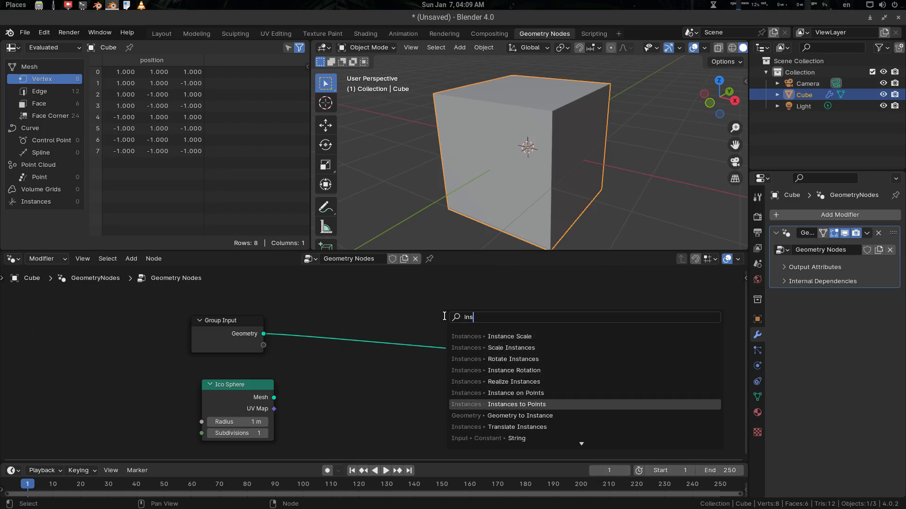
pyautogui.press('Return')
pyautogui.press('Escape')
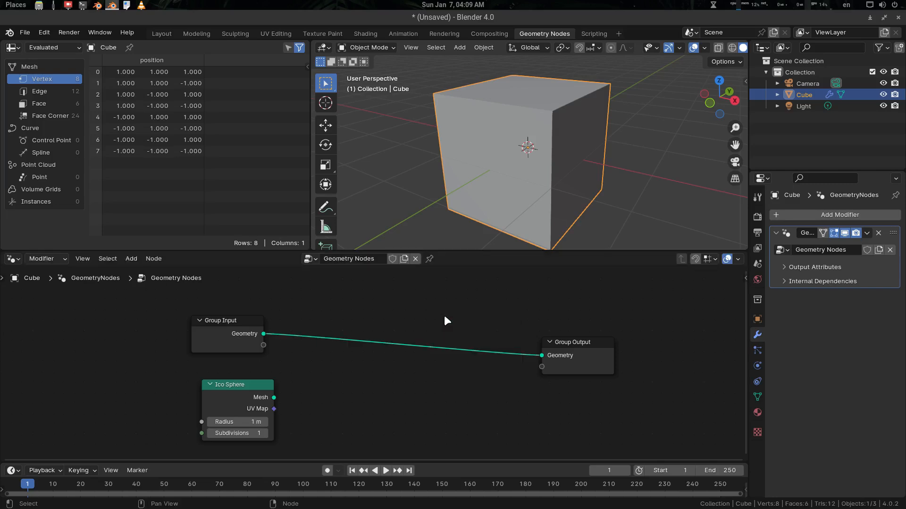
# Step: Insert an Instance on Points node into the link between the Group Input and Group Output nodes
pyautogui.hotkey('shift', 'a')
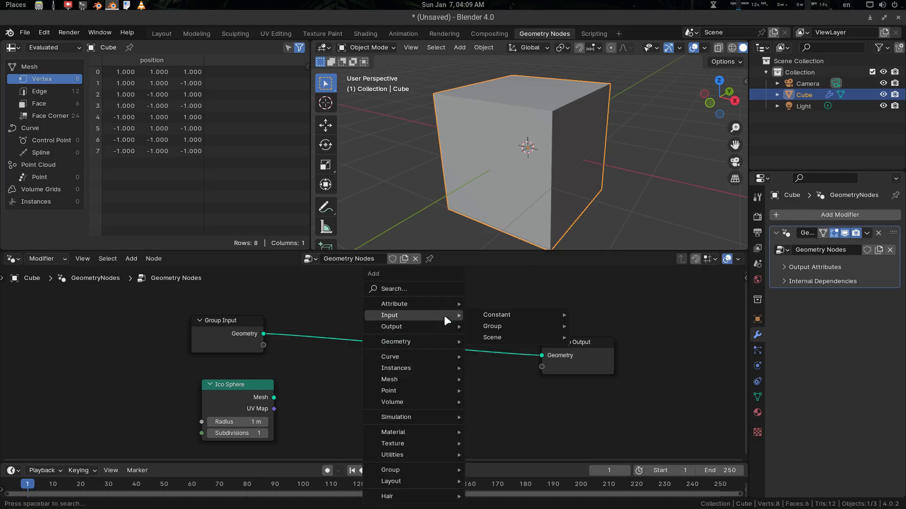
pyautogui.write('insta')
pyautogui.press('Down')
pyautogui.press('Down')
pyautogui.press('Down')
pyautogui.press('Down')
pyautogui.press('Down')
pyautogui.press('Down')
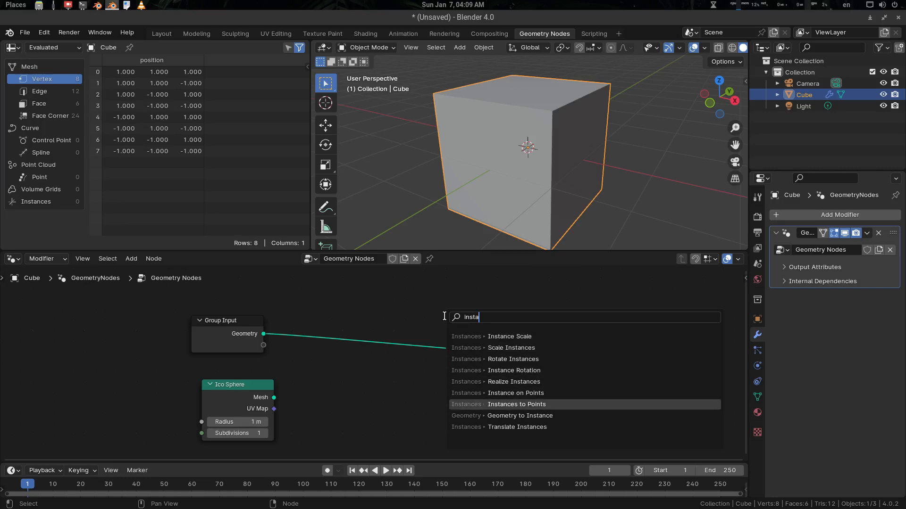
pyautogui.press('Up')
pyautogui.press('Return')
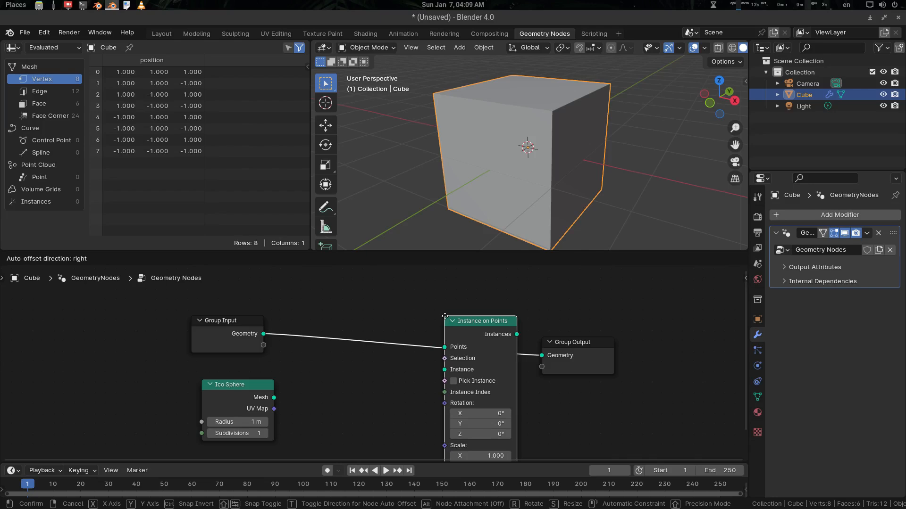
pyautogui.click(428, 317)
pyautogui.moveTo(477, 325); pyautogui.dragTo(507, 322, button='middle')
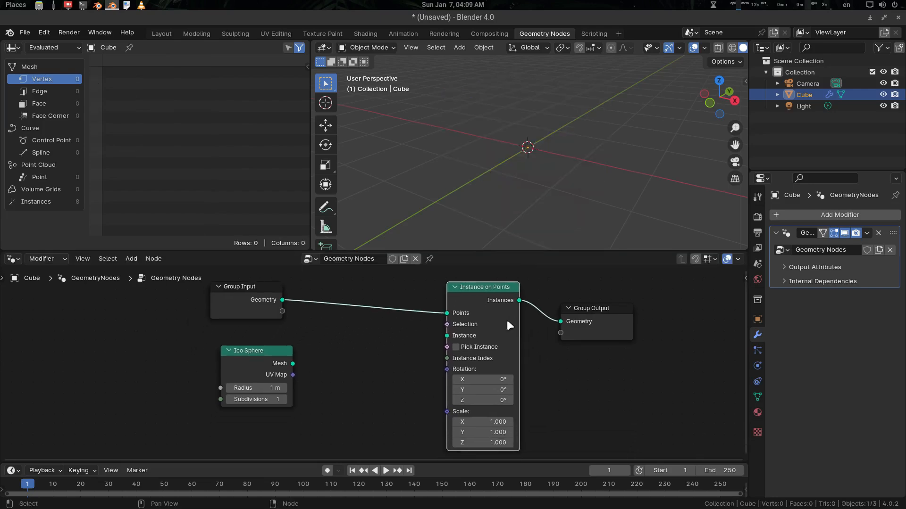
# Step: Connect the Ico Sphere's Mesh output to the Instance input of the Instance on Points node
pyautogui.moveTo(477, 300); pyautogui.dragTo(491, 305)
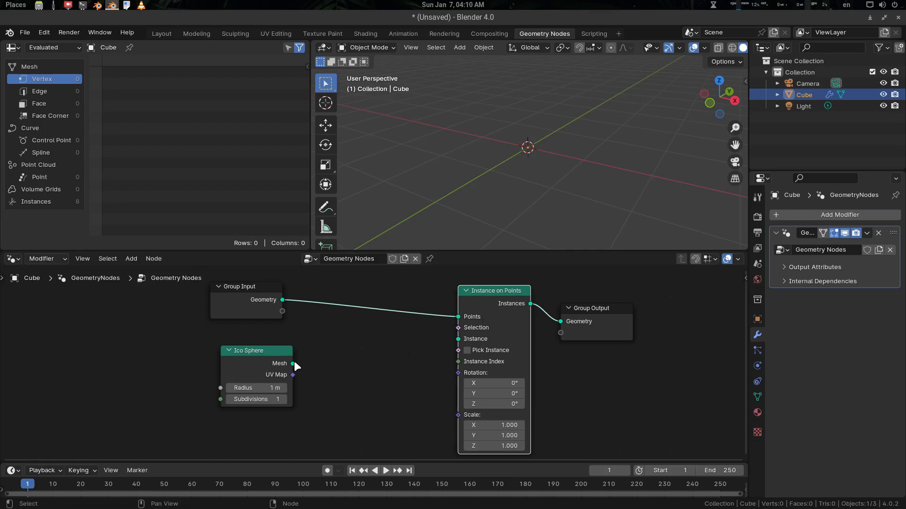
pyautogui.moveTo(292, 364); pyautogui.dragTo(455, 339)
pyautogui.scroll(-6, 558, 159)
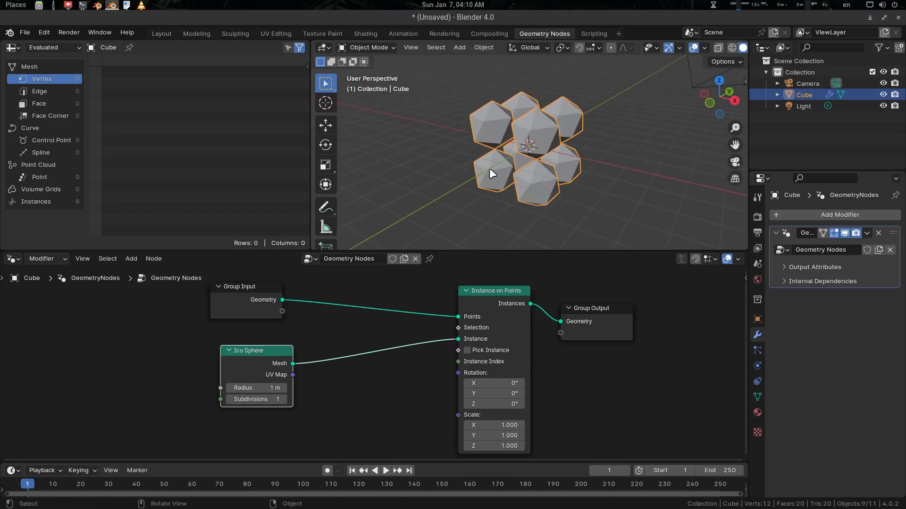
# Step: Set the Ico Sphere's radius to 0.24 m and spread the nodes apart to free space after Group Input
pyautogui.moveTo(489, 168); pyautogui.dragTo(522, 171, button='middle')
pyautogui.moveTo(273, 388); pyautogui.dragTo(243, 388)
pyautogui.moveTo(478, 299)
pyautogui.mouseDown()
pyautogui.moveTo(463, 299)
pyautogui.moveTo(490, 302)
pyautogui.mouseUp()
pyautogui.moveTo(264, 359); pyautogui.dragTo(206, 408)
pyautogui.moveTo(262, 300); pyautogui.dragTo(222, 306)
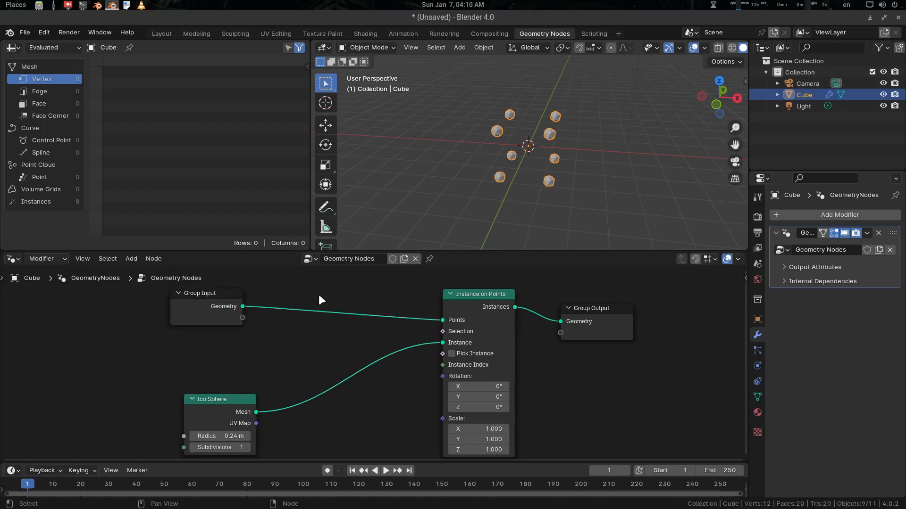
# Step: Insert a Set Position node between Group Input and Instance on Points, and place Instance on Points lower
pyautogui.hotkey('shift', 'a')
pyautogui.write('set')
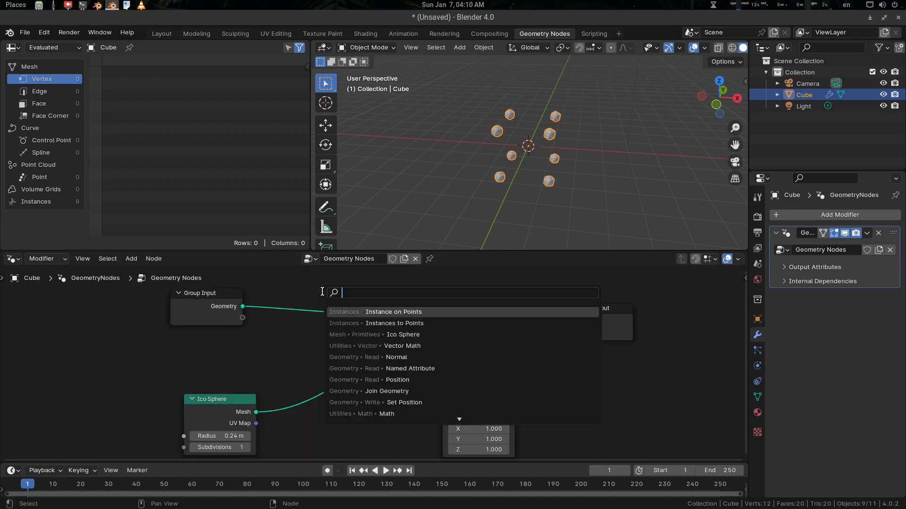
pyautogui.press('Down')
pyautogui.press('Down')
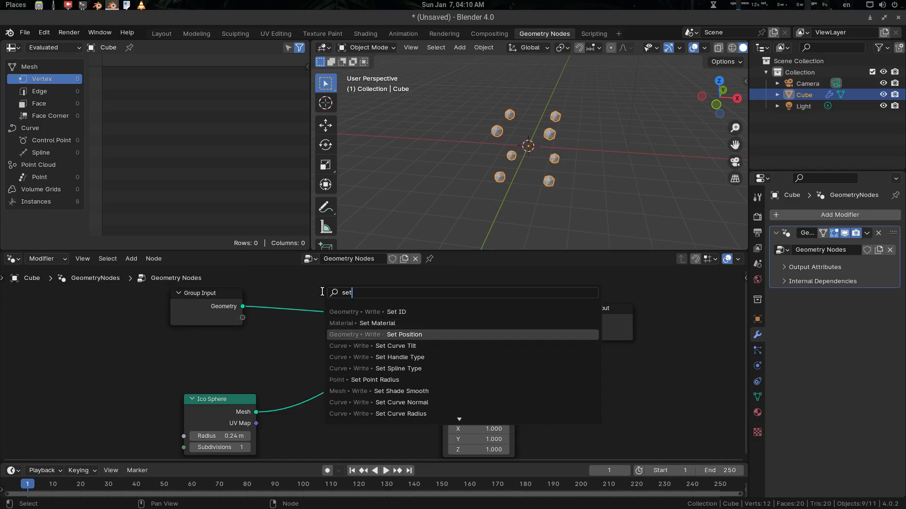
pyautogui.press('Return')
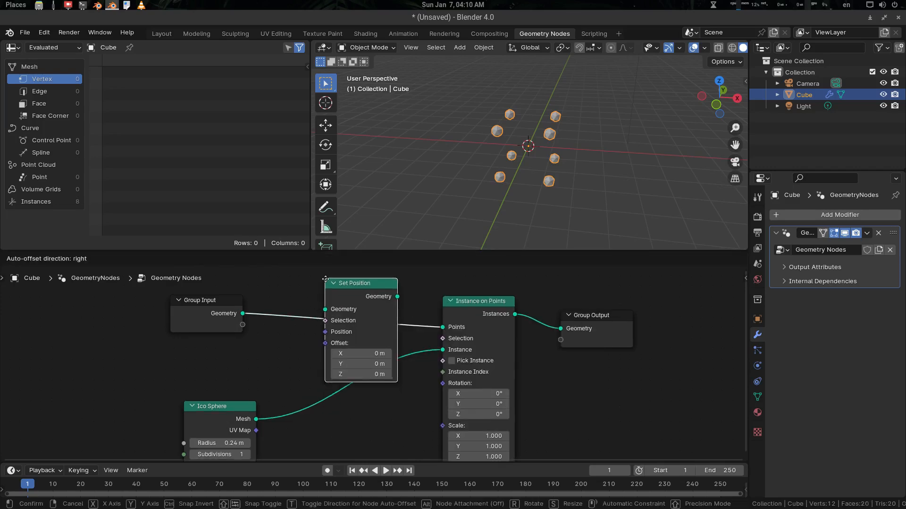
pyautogui.click(353, 319)
pyautogui.moveTo(414, 361); pyautogui.dragTo(409, 319, button='middle')
pyautogui.moveTo(480, 316); pyautogui.dragTo(471, 345)
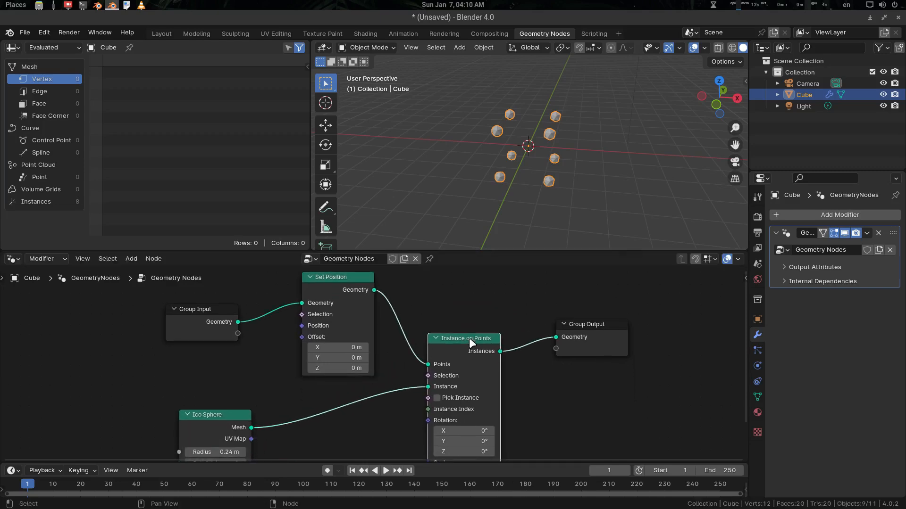
# Step: Insert a Join Geometry node into the link between Instance on Points and Group Output
pyautogui.moveTo(589, 326); pyautogui.dragTo(637, 324)
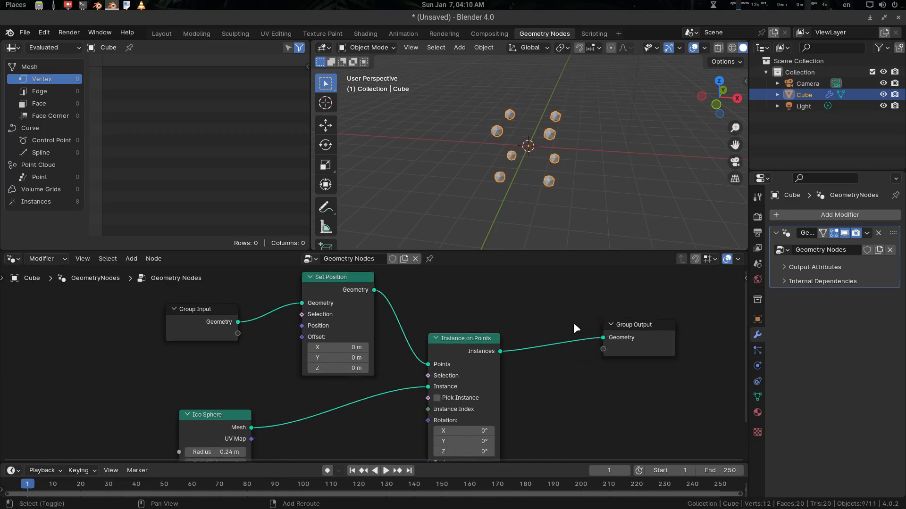
pyautogui.hotkey('shift', 'a')
pyautogui.moveTo(573, 324)
pyautogui.write('joi')
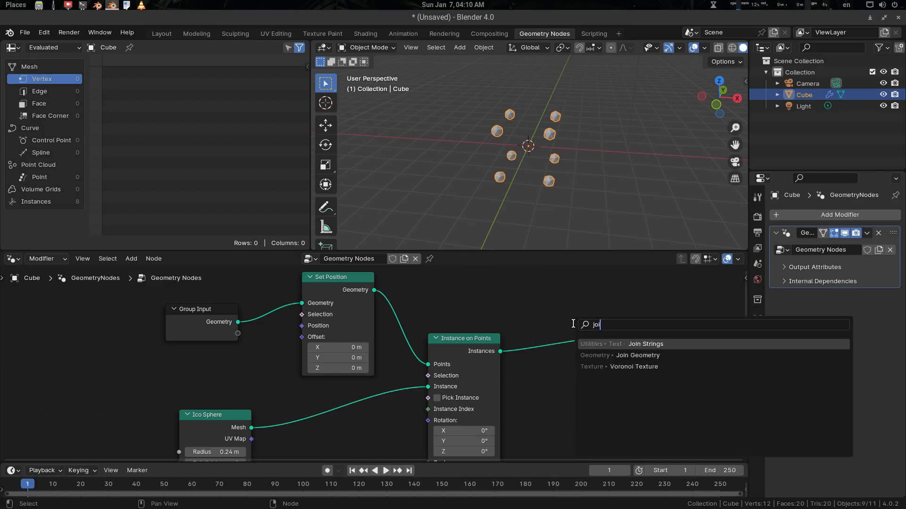
pyautogui.press('Down')
pyautogui.press('Return')
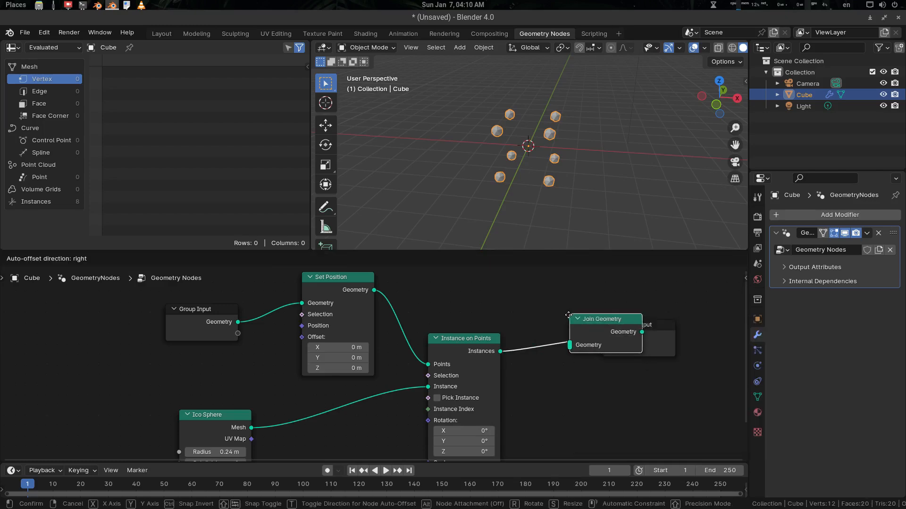
pyautogui.click(547, 325)
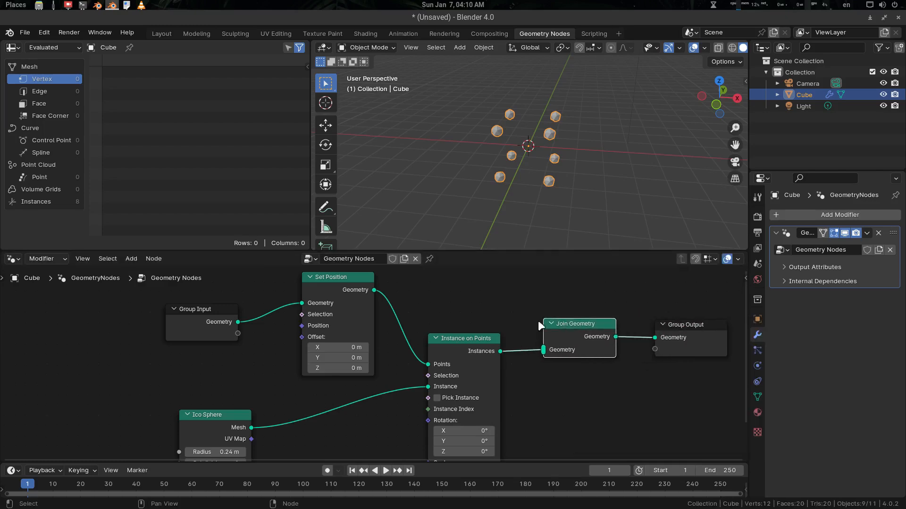
# Step: Connect the Set Position geometry to Join Geometry alongside the instances and tidy the node layout
pyautogui.moveTo(374, 291); pyautogui.dragTo(542, 348)
pyautogui.moveTo(470, 347); pyautogui.dragTo(484, 364)
pyautogui.scroll(-2, 499, 366)
pyautogui.moveTo(502, 369); pyautogui.dragTo(491, 344, button='middle')
pyautogui.moveTo(522, 307)
pyautogui.mouseDown()
pyautogui.moveTo(613, 311)
pyautogui.moveTo(537, 310)
pyautogui.mouseUp()
pyautogui.click(574, 310)
pyautogui.click(578, 309)
pyautogui.moveTo(435, 338); pyautogui.dragTo(448, 340)
pyautogui.moveTo(367, 325); pyautogui.dragTo(405, 333, button='middle')
pyautogui.scroll(2, 400, 333)
pyautogui.moveTo(378, 288); pyautogui.dragTo(377, 297)
pyautogui.moveTo(373, 342)
pyautogui.mouseDown()
pyautogui.moveTo(401, 342)
pyautogui.moveTo(373, 342)
pyautogui.mouseUp()
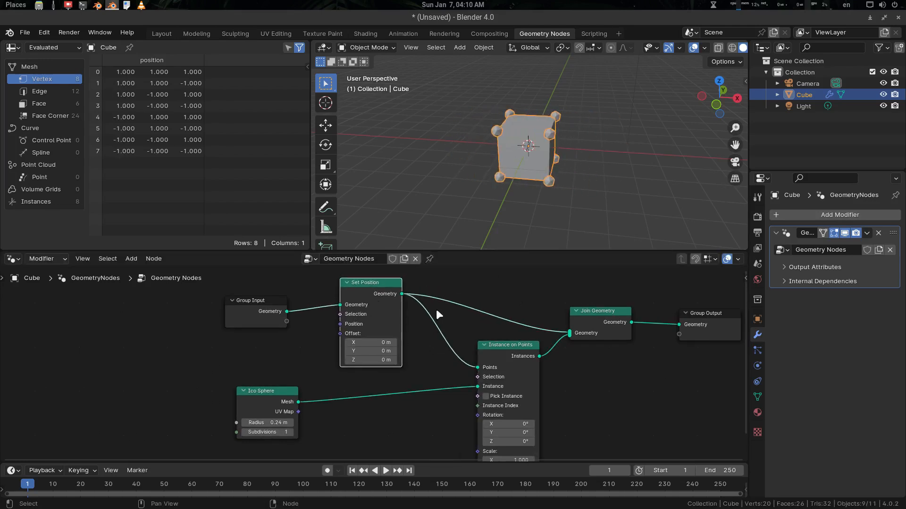
# Step: Move the Ico Sphere node closer to Instance on Points and the Group Input node further from Set Position
pyautogui.moveTo(565, 143); pyautogui.dragTo(545, 129, button='middle')
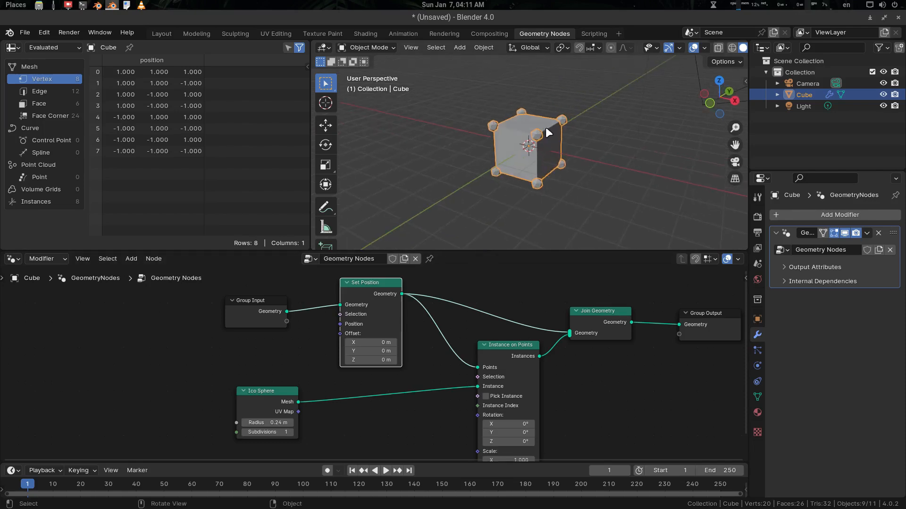
pyautogui.scroll(4, 548, 130)
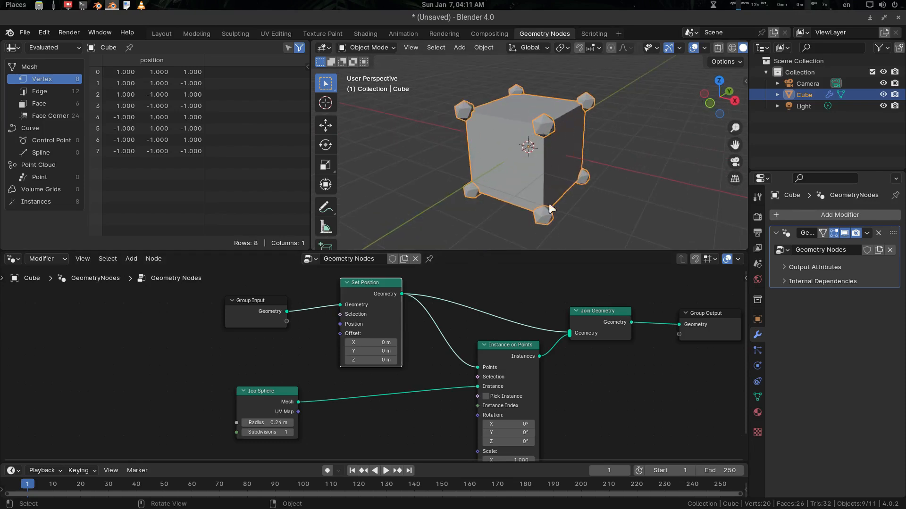
pyautogui.moveTo(510, 347); pyautogui.dragTo(502, 348)
pyautogui.moveTo(266, 400); pyautogui.dragTo(360, 402)
pyautogui.moveTo(267, 305); pyautogui.dragTo(320, 320, button='middle')
pyautogui.moveTo(321, 319); pyautogui.dragTo(252, 315)
pyautogui.moveTo(549, 198); pyautogui.dragTo(546, 174, button='middle')
pyautogui.scroll(-1, 537, 174)
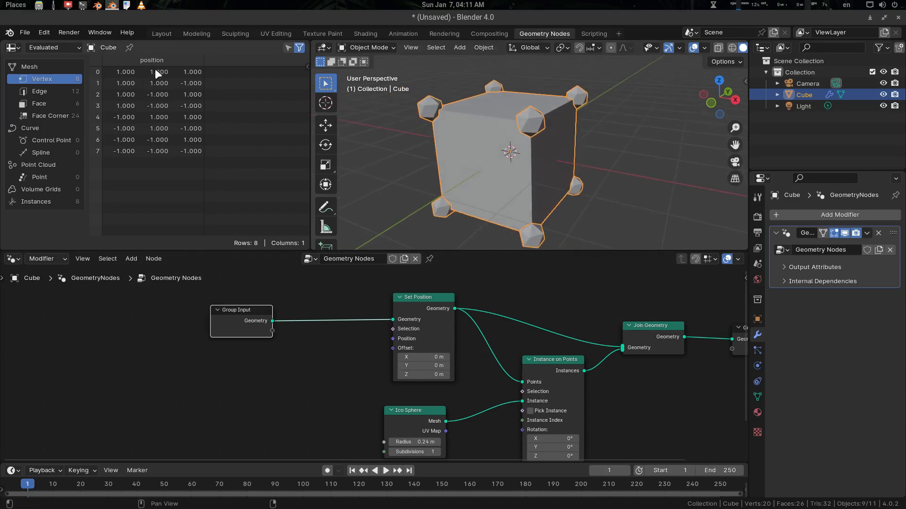
# Step: Try X offsets such as 0.9 m on the Set Position node and undo them
pyautogui.click(423, 357)
pyautogui.write('1.6')
pyautogui.press('Return')
pyautogui.moveTo(431, 357)
pyautogui.mouseDown()
pyautogui.moveTo(410, 357)
pyautogui.moveTo(428, 357)
pyautogui.mouseUp()
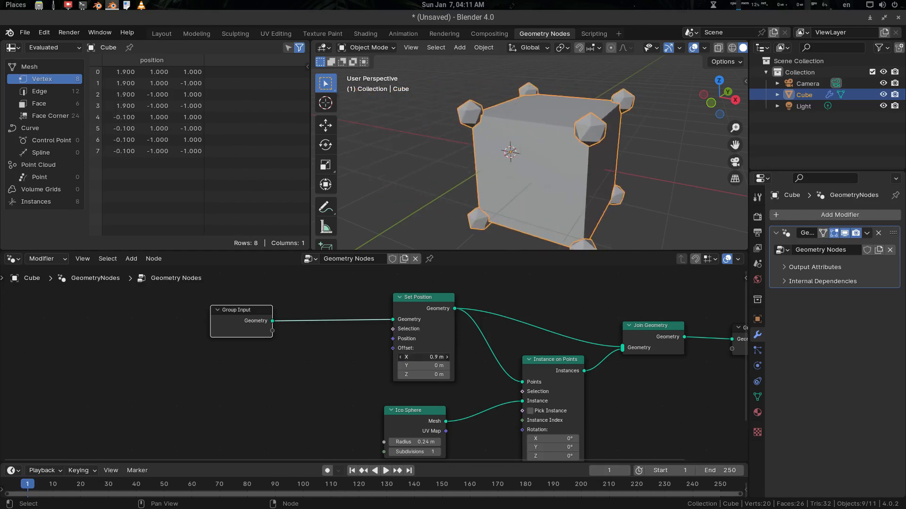
pyautogui.hotkey('ctrl', 'z')
pyautogui.moveTo(534, 127); pyautogui.dragTo(550, 128, button='middle')
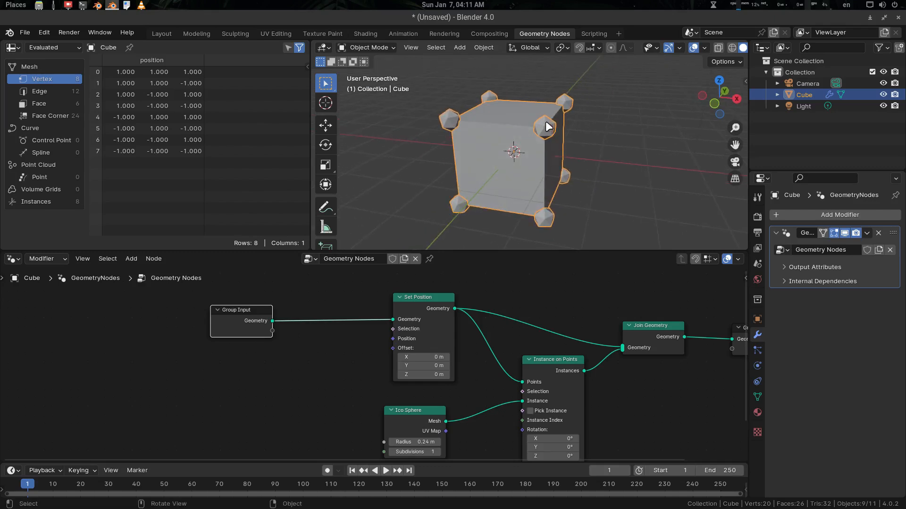
pyautogui.moveTo(424, 357); pyautogui.dragTo(479, 357)
pyautogui.hotkey('ctrl', 'z')
# Step: Widen the gap between the Group Input and Set Position nodes
pyautogui.moveTo(473, 324); pyautogui.dragTo(517, 320, button='middle')
pyautogui.moveTo(301, 311); pyautogui.dragTo(271, 307)
pyautogui.moveTo(360, 341); pyautogui.dragTo(354, 340, button='middle')
# Step: Shift the geometry with a Set Position X offset of 3.9 m and reset the offset to 0 m
pyautogui.moveTo(535, 163); pyautogui.dragTo(550, 164, button='middle')
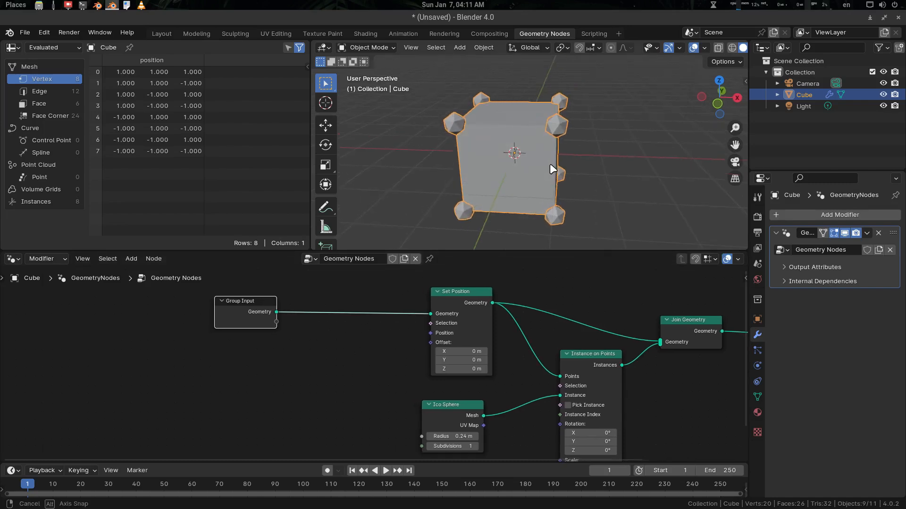
pyautogui.moveTo(480, 352); pyautogui.dragTo(573, 352)
pyautogui.scroll(-4, 630, 179)
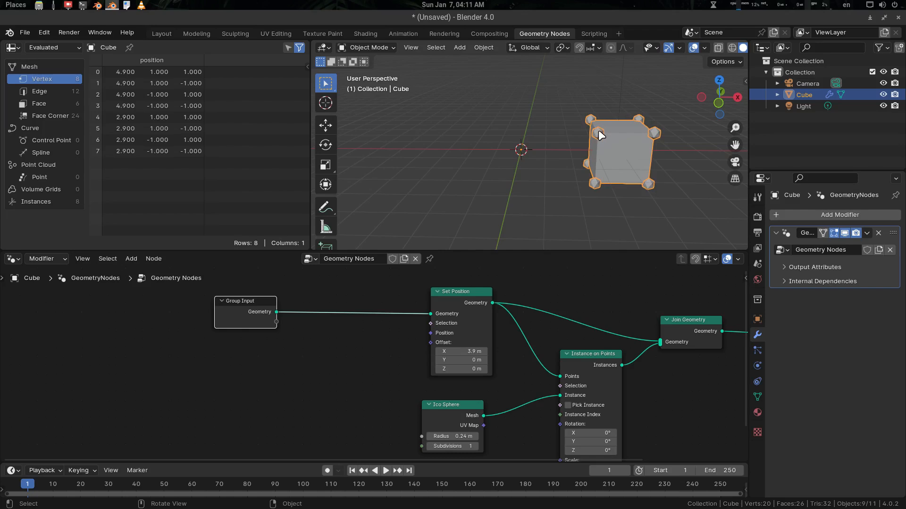
pyautogui.click(480, 352)
pyautogui.write('0')
pyautogui.press('Return')
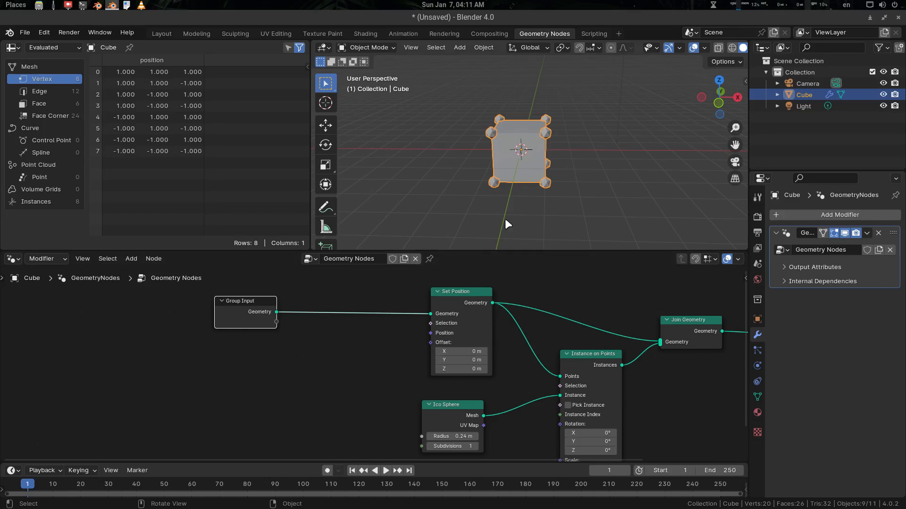
# Step: Demonstrate the shift twice more by increasing Set Position's X offset and resetting it to 0 m each time
pyautogui.moveTo(465, 352); pyautogui.dragTo(503, 352)
pyautogui.click(475, 351)
pyautogui.write('0')
pyautogui.press('Return')
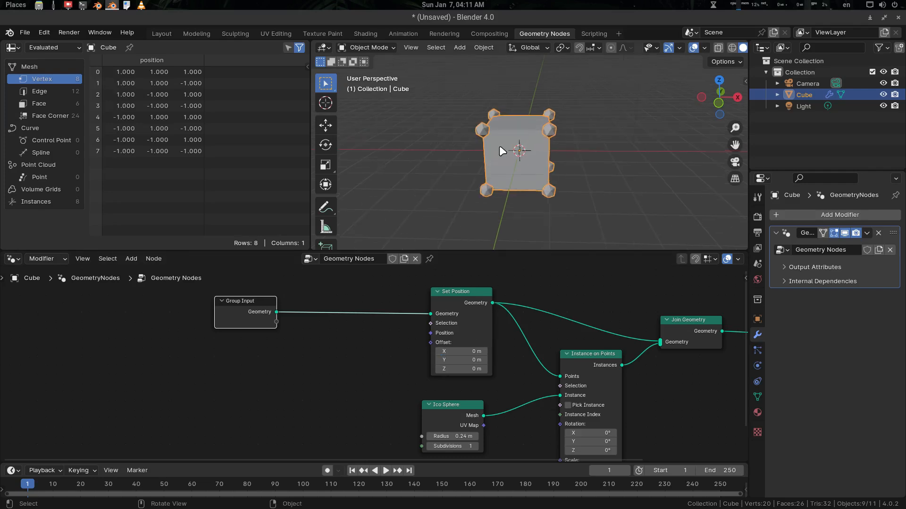
pyautogui.scroll(2, 504, 149)
pyautogui.moveTo(487, 352); pyautogui.dragTo(516, 352)
pyautogui.click(475, 350)
pyautogui.write('0')
pyautogui.press('Return')
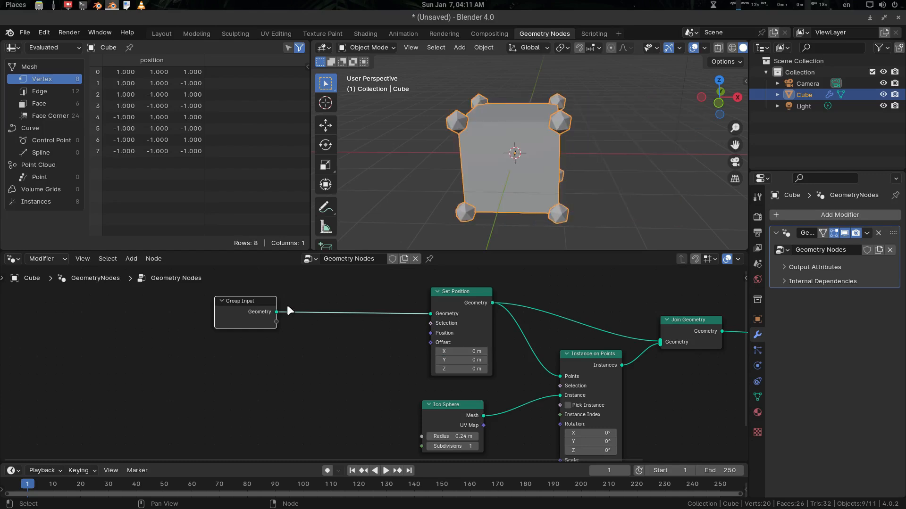
# Step: Insert a Store Named Attribute node into the link between Group Input and Set Position
pyautogui.moveTo(264, 316); pyautogui.dragTo(243, 316)
pyautogui.hotkey('shift', 'a')
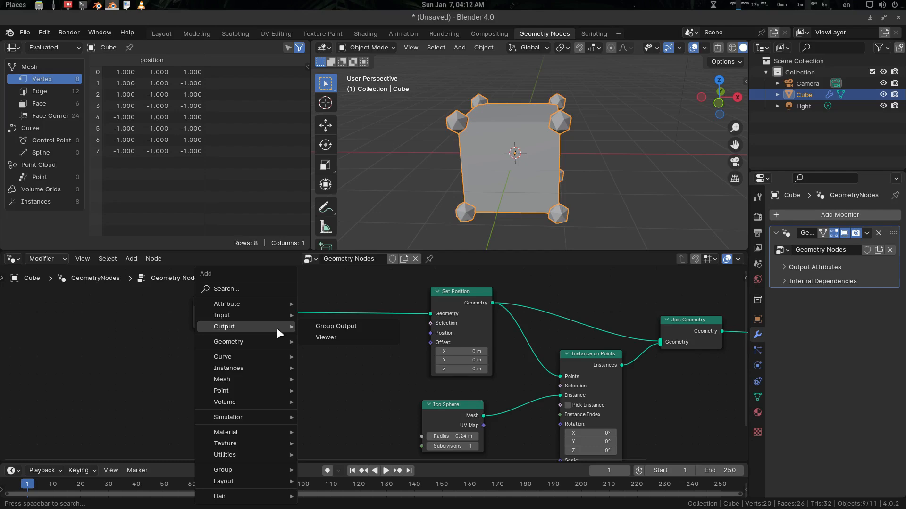
pyautogui.moveTo(264, 342)
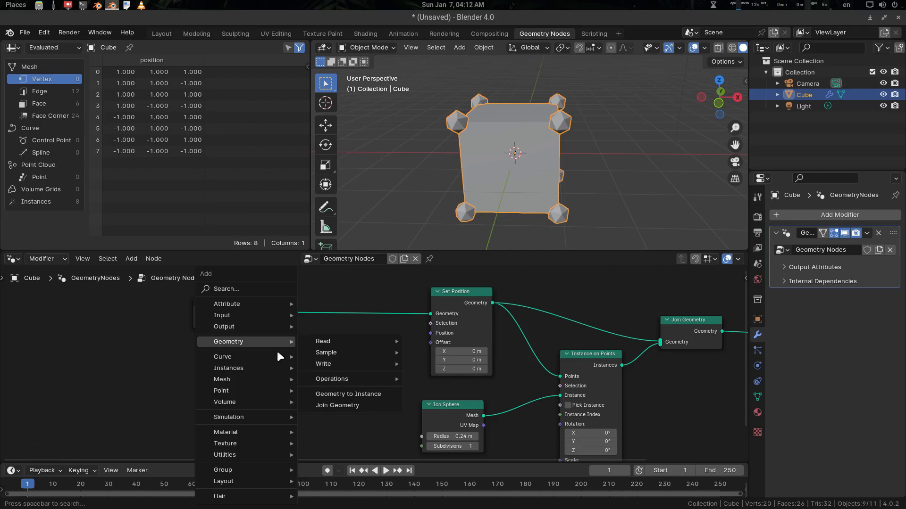
pyautogui.moveTo(255, 304)
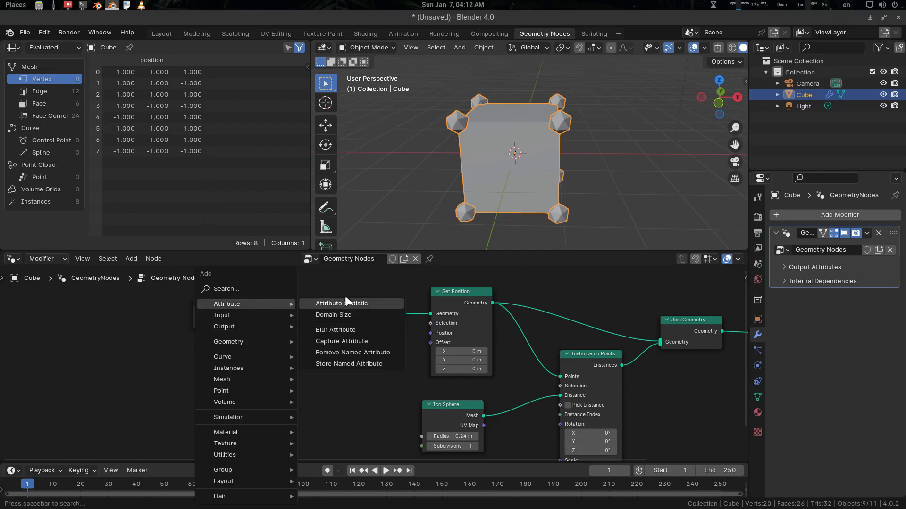
pyautogui.click(353, 364)
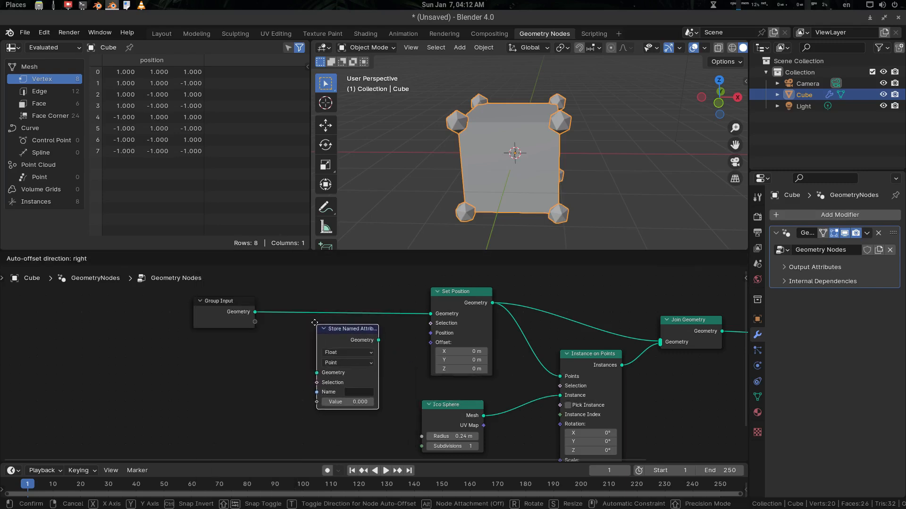
pyautogui.click(309, 296)
# Step: Set the data type of the Store Named Attribute node to Vector
pyautogui.scroll(4, 378, 324)
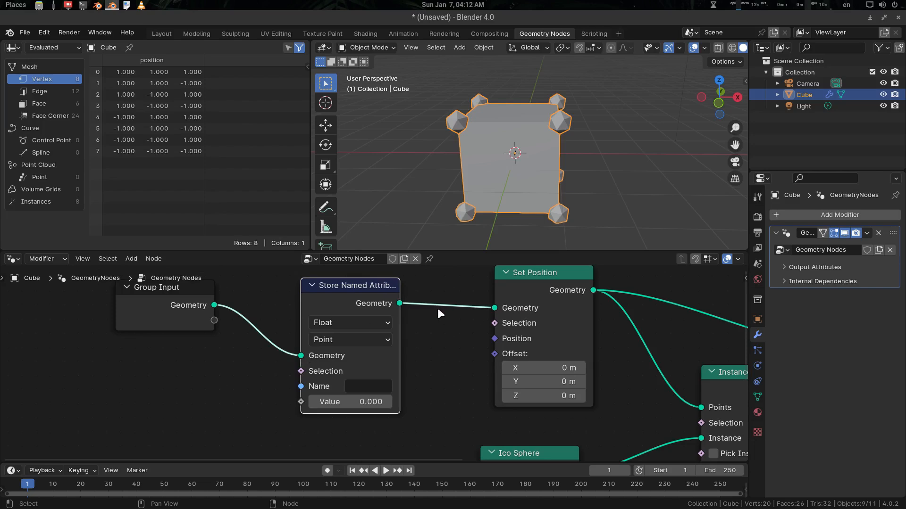
pyautogui.scroll(-1, 379, 303)
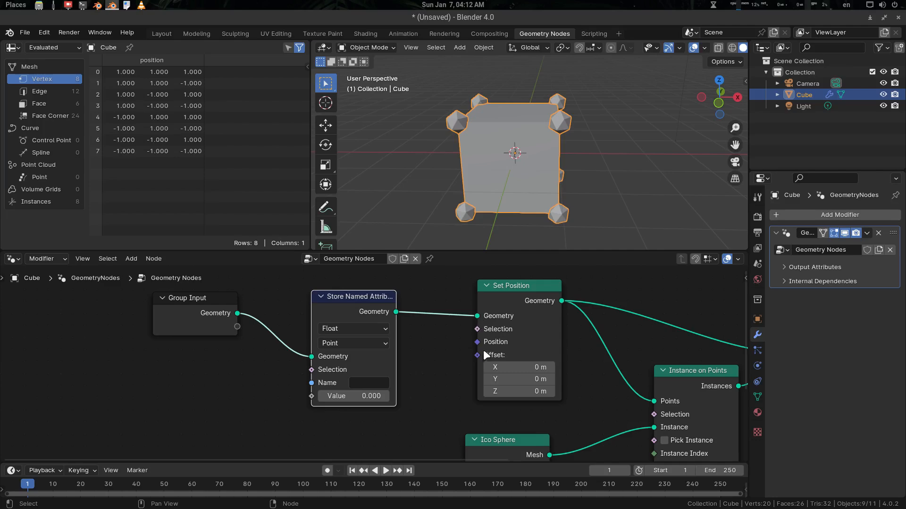
pyautogui.scroll(-3, 462, 364)
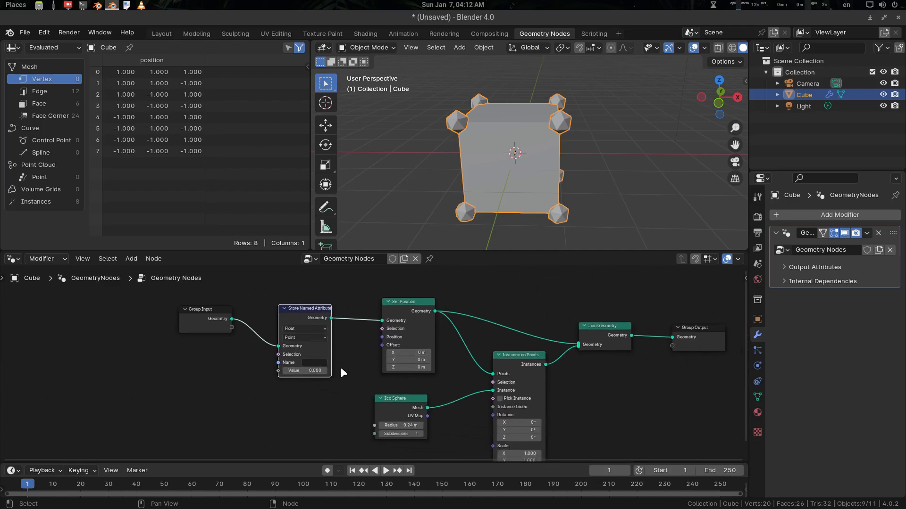
pyautogui.scroll(3, 410, 364)
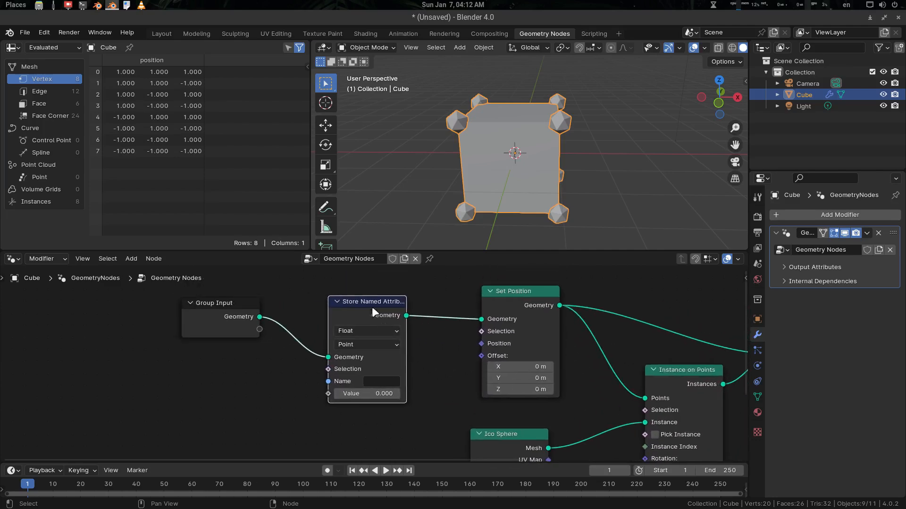
pyautogui.click(367, 331)
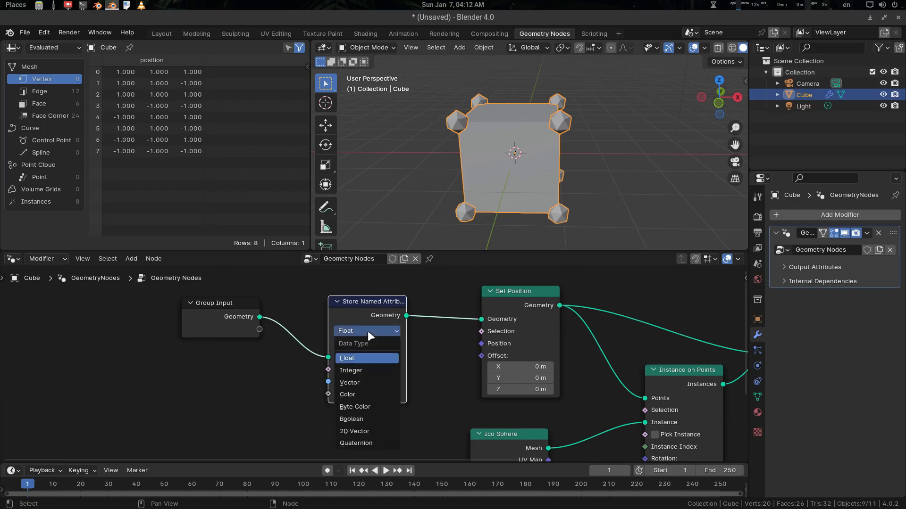
pyautogui.click(358, 381)
# Step: Add a Position node below Group Input and connect it to the Value input of Store Named Attribute
pyautogui.moveTo(396, 370); pyautogui.dragTo(410, 348, button='middle')
pyautogui.hotkey('shift', 'a')
pyautogui.moveTo(258, 367)
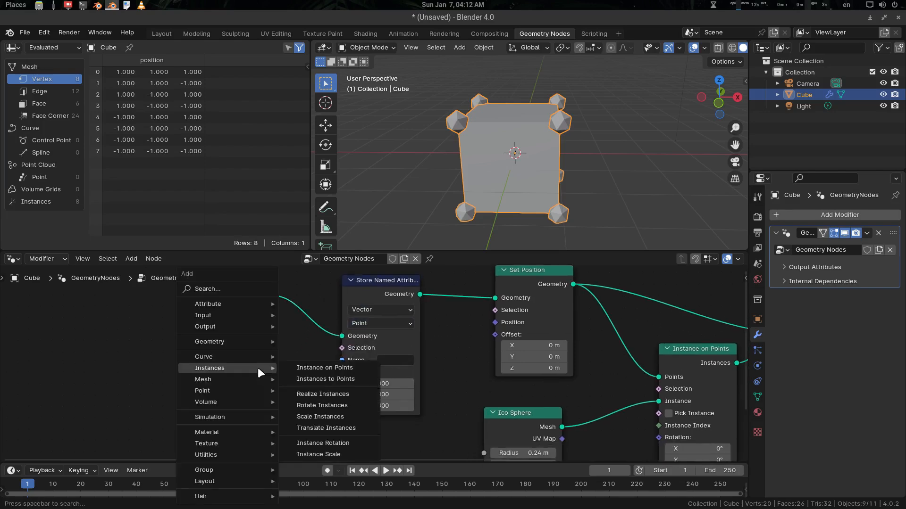
pyautogui.write('pos')
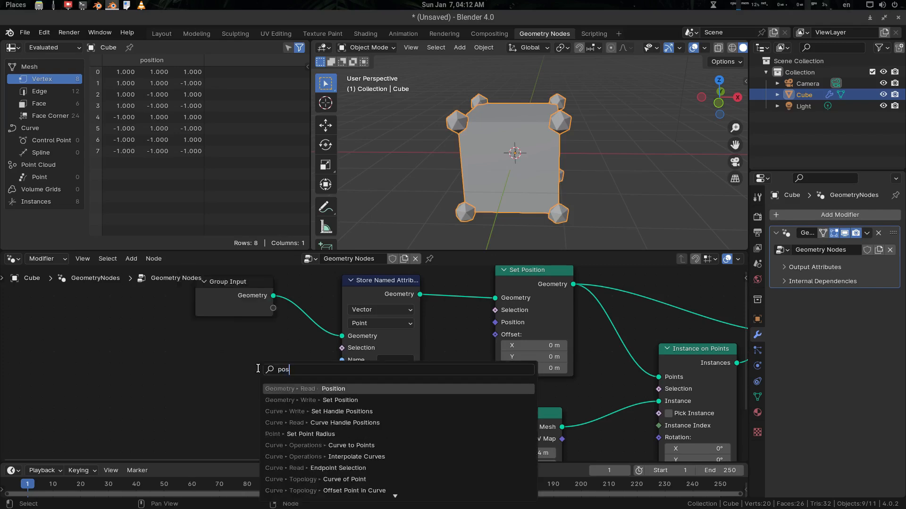
pyautogui.press('Return')
pyautogui.click(312, 382)
pyautogui.moveTo(309, 382); pyautogui.dragTo(341, 372)
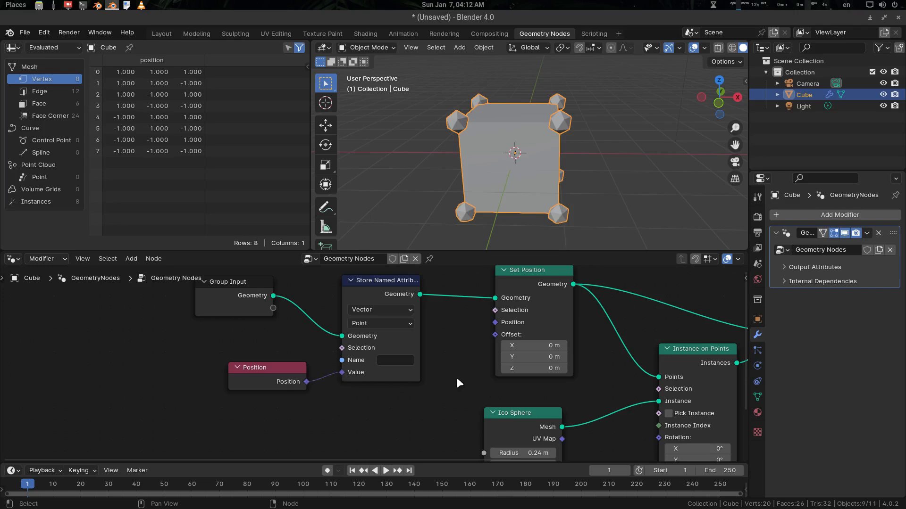
# Step: Name the stored attribute "current position" and widen the spreadsheet to fit its column
pyautogui.click(402, 360)
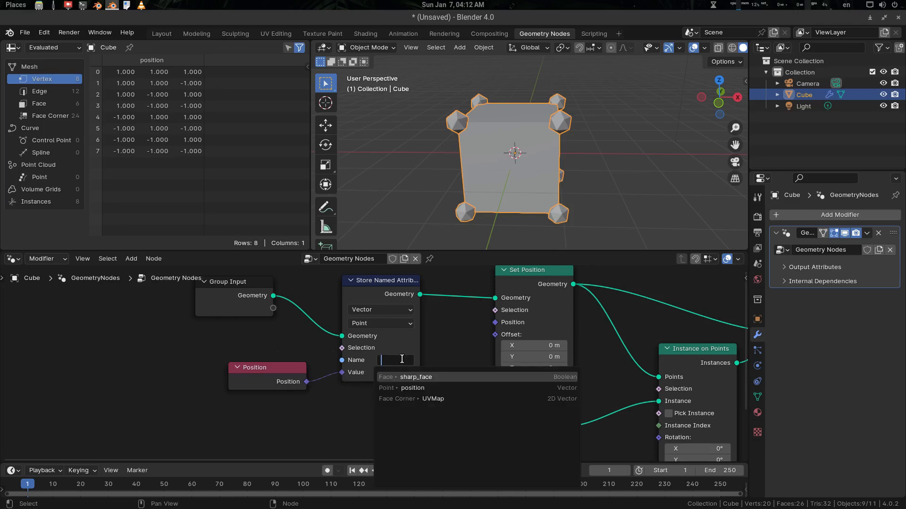
pyautogui.write('current position')
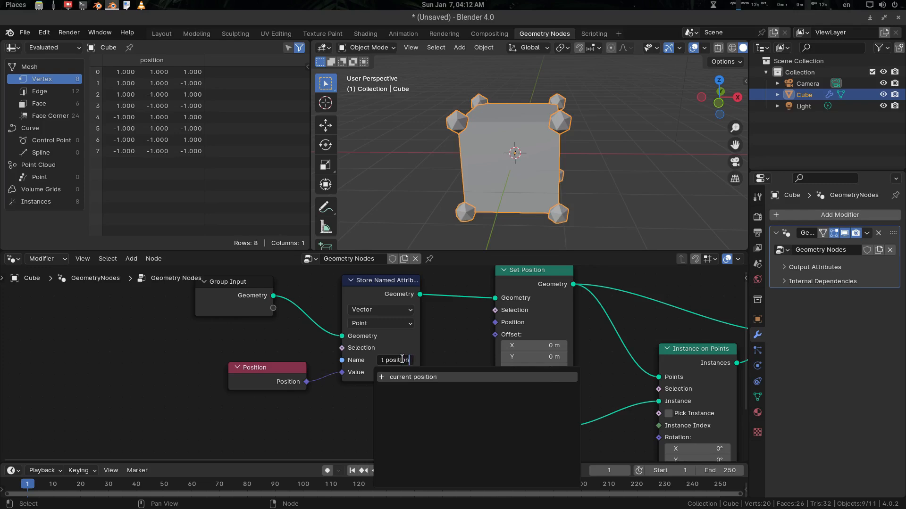
pyautogui.press('Return')
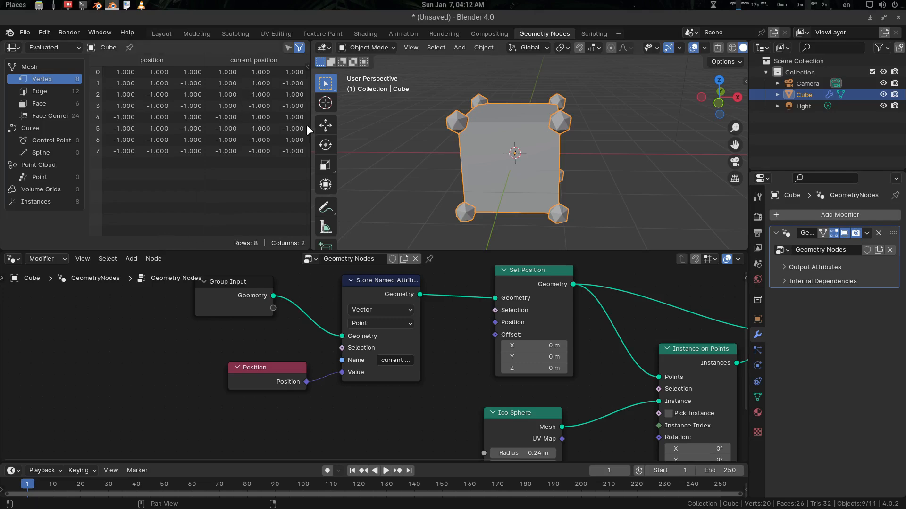
pyautogui.moveTo(310, 132); pyautogui.dragTo(325, 125)
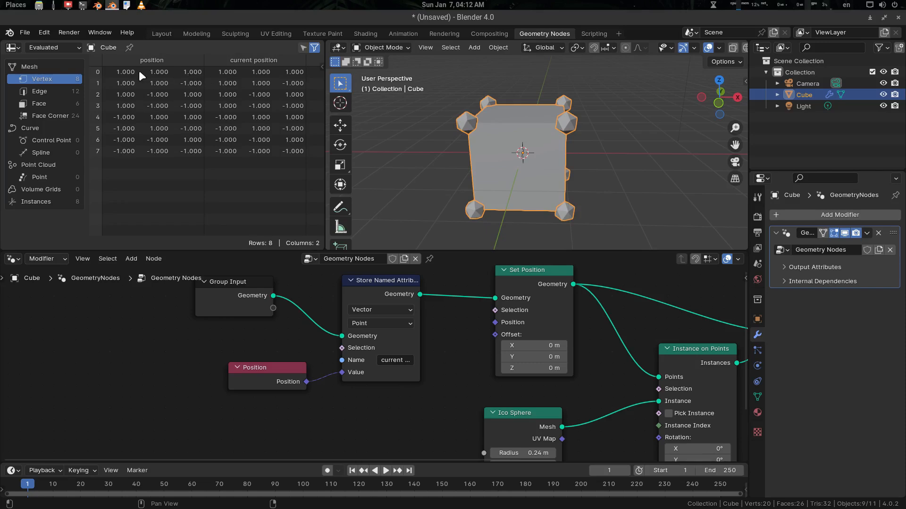
# Step: Demonstrate the position shift by raising Set Position's X offset to 2.7 m and 3.4 m, and reset it to 0 m
pyautogui.moveTo(440, 319); pyautogui.dragTo(404, 334, button='middle')
pyautogui.moveTo(514, 361); pyautogui.dragTo(584, 361)
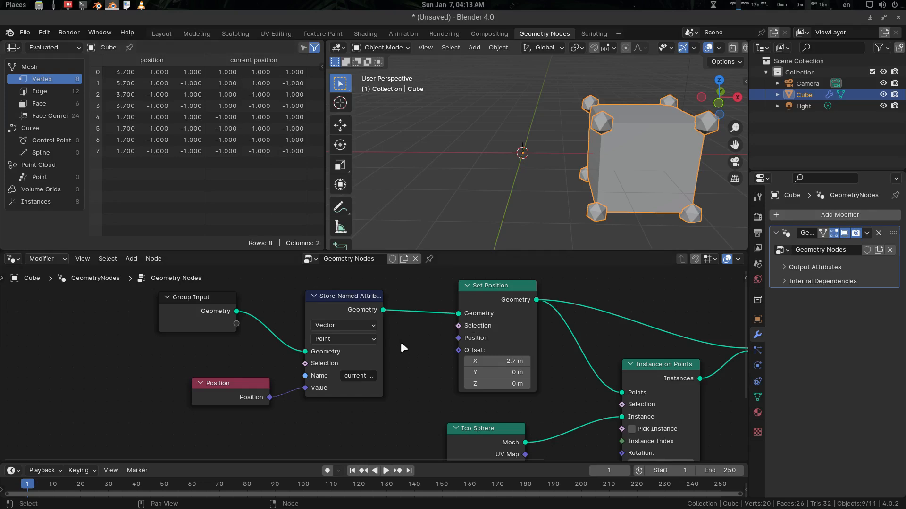
pyautogui.scroll(-2, 400, 343)
pyautogui.scroll(-2, 356, 349)
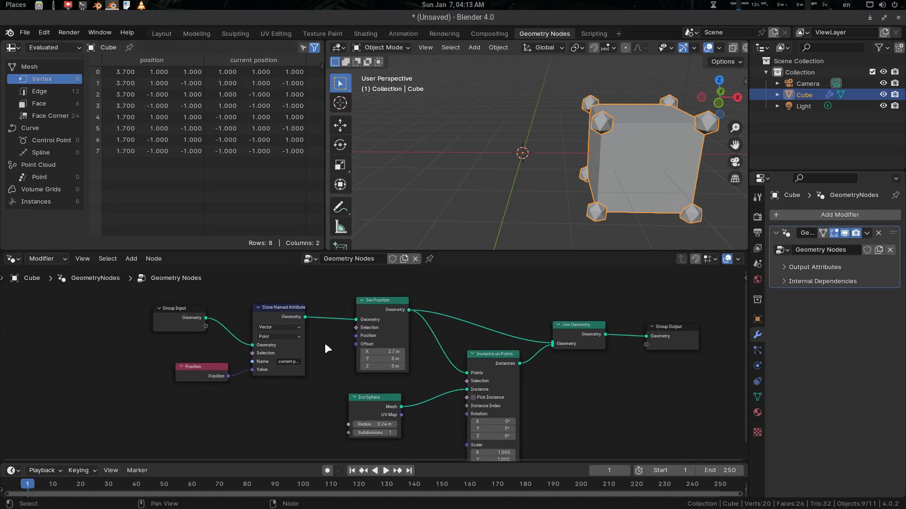
pyautogui.moveTo(389, 305); pyautogui.dragTo(390, 304)
pyautogui.moveTo(393, 362)
pyautogui.mouseDown()
pyautogui.moveTo(377, 362)
pyautogui.moveTo(406, 362)
pyautogui.mouseUp()
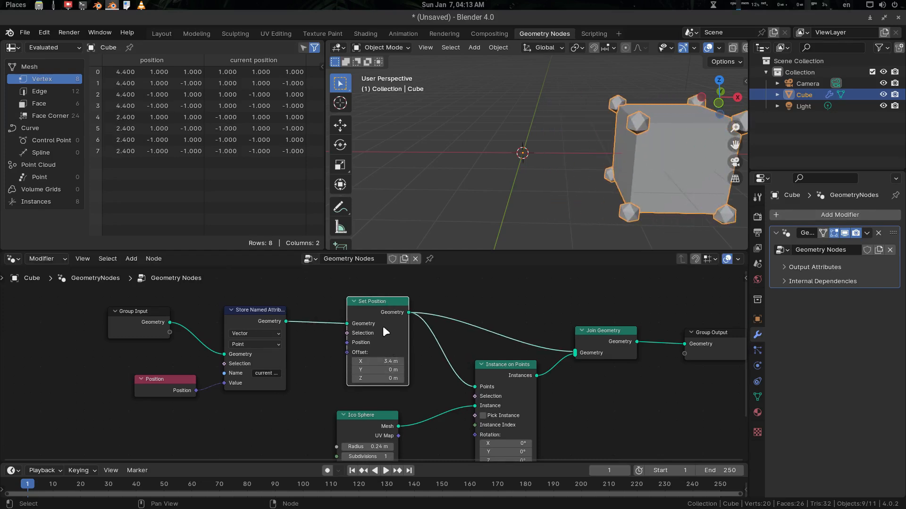
pyautogui.moveTo(250, 312)
pyautogui.mouseDown()
pyautogui.moveTo(226, 311)
pyautogui.moveTo(249, 309)
pyautogui.mouseUp()
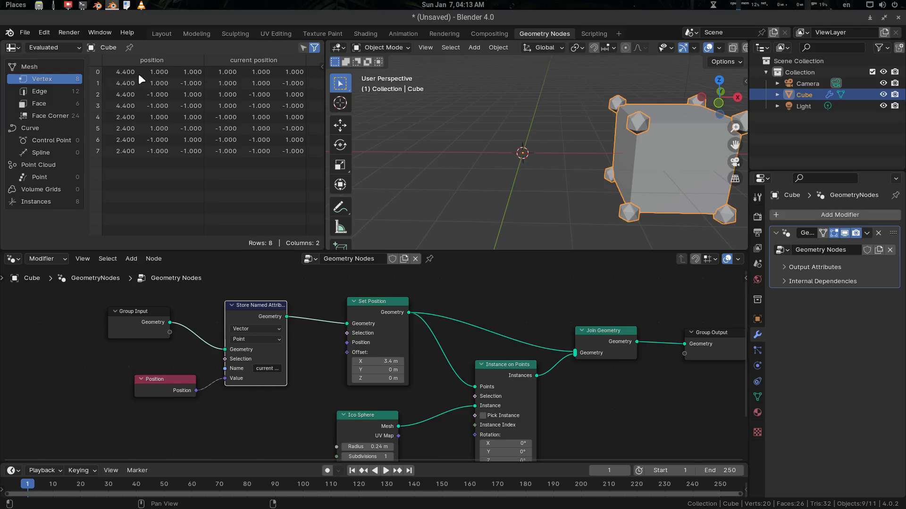
pyautogui.moveTo(388, 362); pyautogui.dragTo(368, 362)
pyautogui.click(389, 361)
pyautogui.write('0')
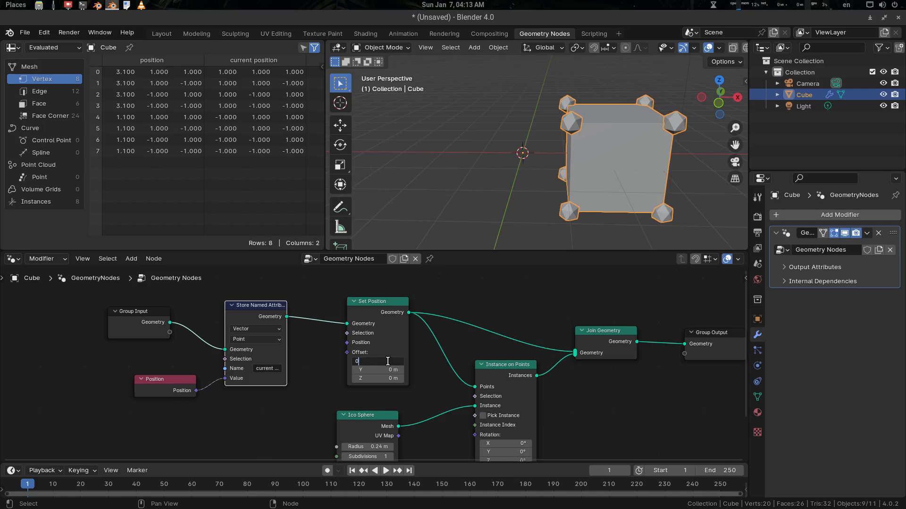
pyautogui.press('Return')
# Step: Move the Ico Sphere node up, directly beneath the Set Position node
pyautogui.scroll(2, 302, 344)
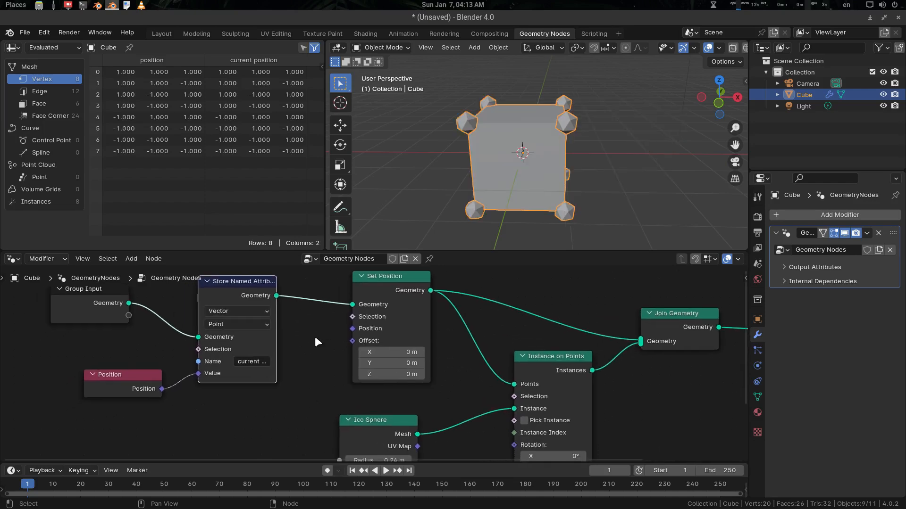
pyautogui.moveTo(316, 343); pyautogui.dragTo(322, 323, button='middle')
pyautogui.moveTo(382, 401); pyautogui.dragTo(400, 381)
pyautogui.moveTo(442, 407); pyautogui.dragTo(462, 380, button='middle')
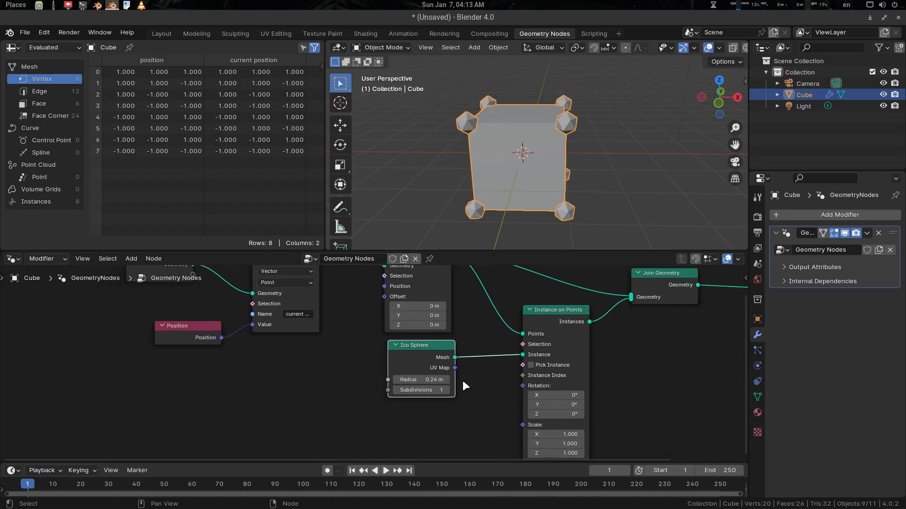
pyautogui.scroll(-3, 375, 359)
# Step: Widen the Store Named Attribute node and move the Position node slightly closer to it
pyautogui.click(318, 355)
pyautogui.moveTo(318, 347); pyautogui.dragTo(286, 342, button='middle')
pyautogui.scroll(2, 297, 356)
pyautogui.moveTo(295, 331); pyautogui.dragTo(312, 333)
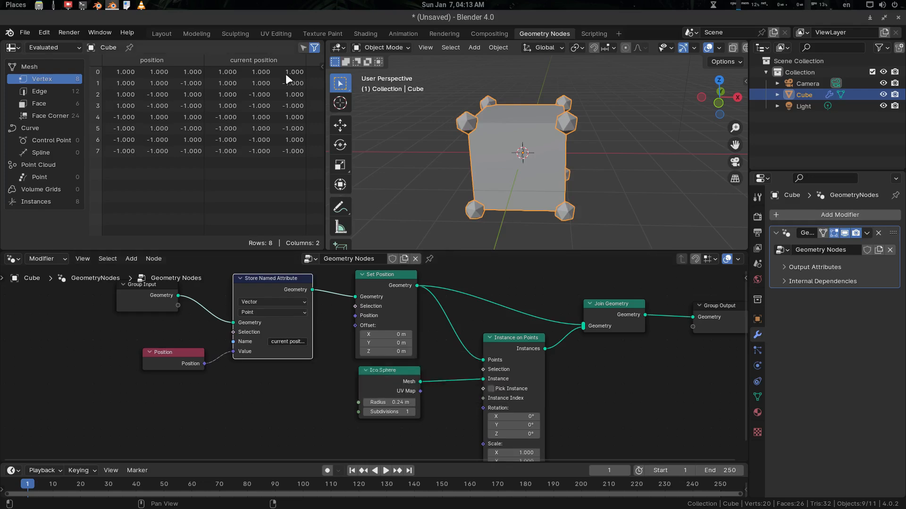
pyautogui.moveTo(192, 355); pyautogui.dragTo(197, 350)
pyautogui.moveTo(287, 382); pyautogui.dragTo(288, 376, button='middle')
pyautogui.click(288, 377)
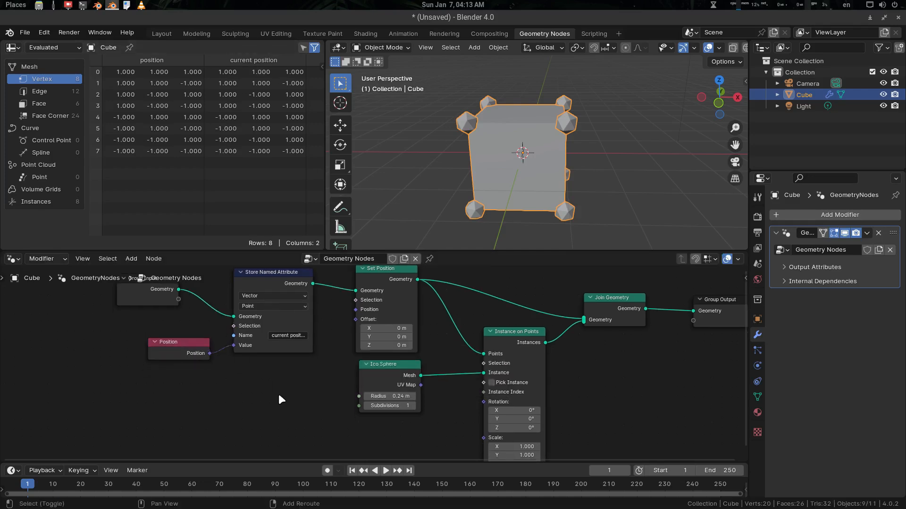
# Step: Add a Named Attribute node and place it below the Store Named Attribute node
pyautogui.hotkey('shift', 'a')
pyautogui.moveTo(264, 339)
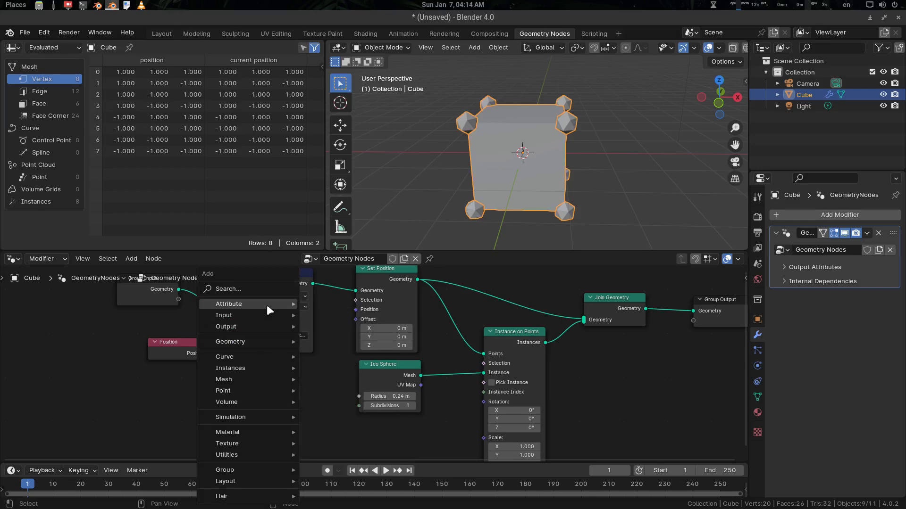
pyautogui.moveTo(270, 304)
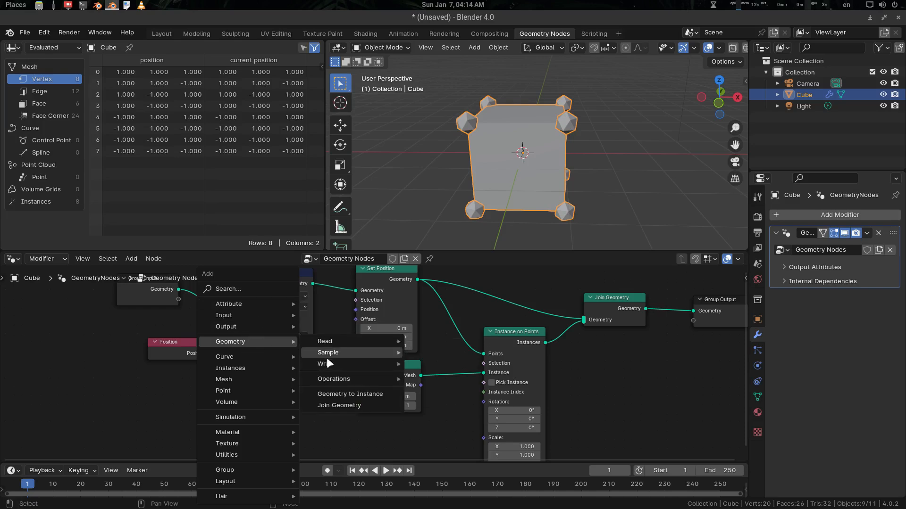
pyautogui.moveTo(332, 353)
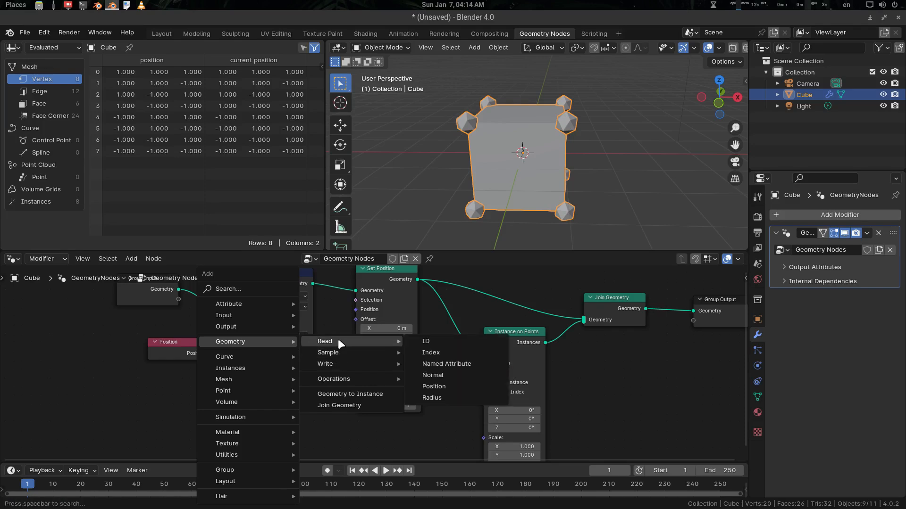
pyautogui.click(460, 364)
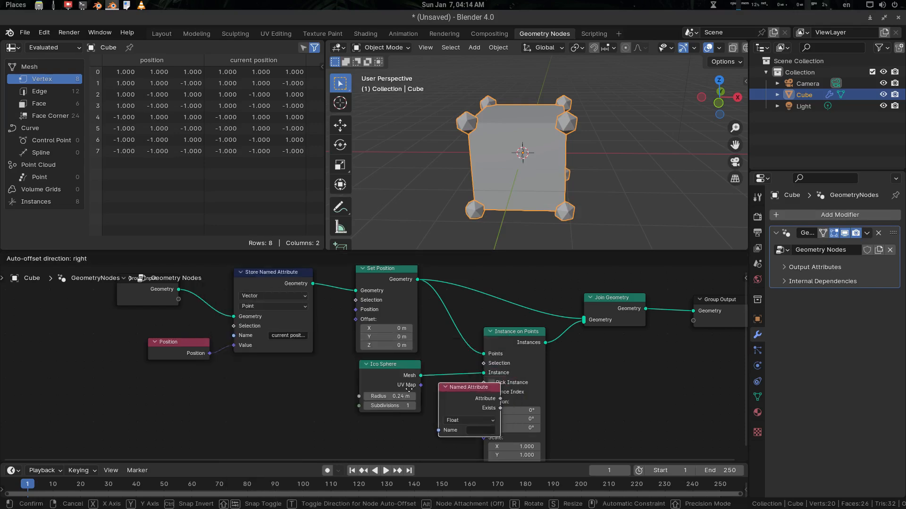
pyautogui.click(288, 384)
pyautogui.moveTo(308, 366); pyautogui.dragTo(328, 380, button='middle')
pyautogui.moveTo(289, 290); pyautogui.dragTo(292, 283)
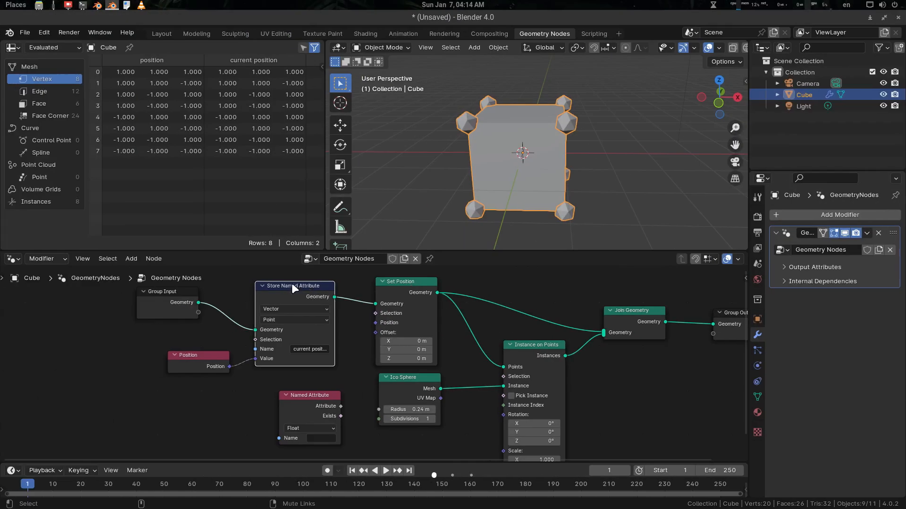
pyautogui.moveTo(292, 283); pyautogui.dragTo(287, 291)
pyautogui.moveTo(307, 403); pyautogui.dragTo(303, 397)
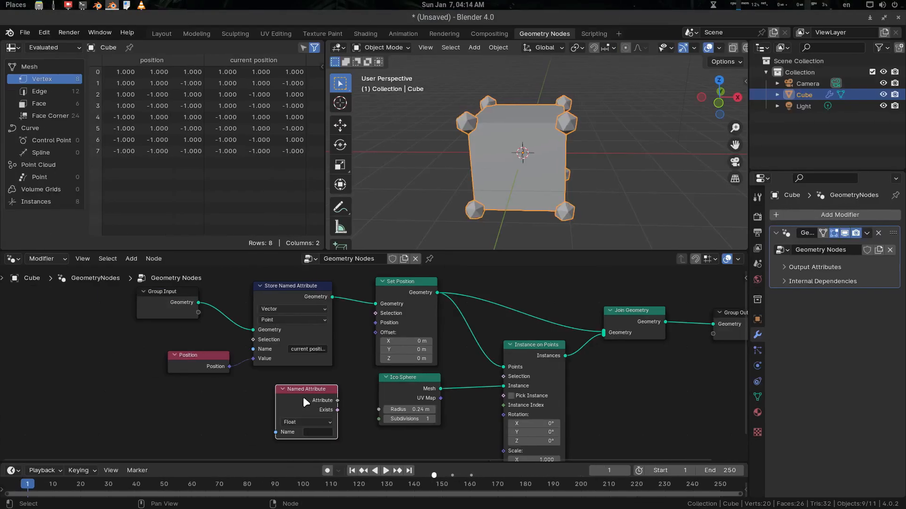
# Step: Set the Named Attribute node's data type to Vector and choose "current position" as its name
pyautogui.moveTo(302, 397); pyautogui.dragTo(396, 389, button='middle')
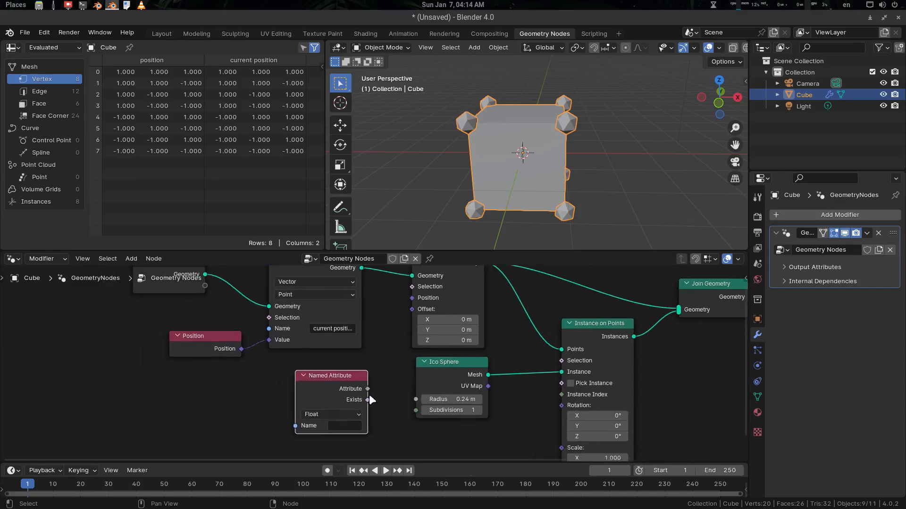
pyautogui.click(348, 414)
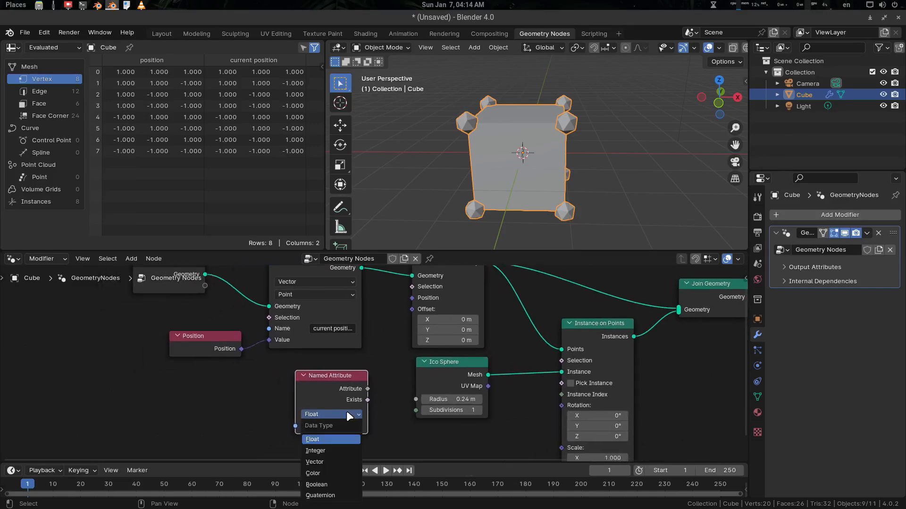
pyautogui.click(327, 457)
pyautogui.moveTo(374, 420); pyautogui.dragTo(374, 414, button='middle')
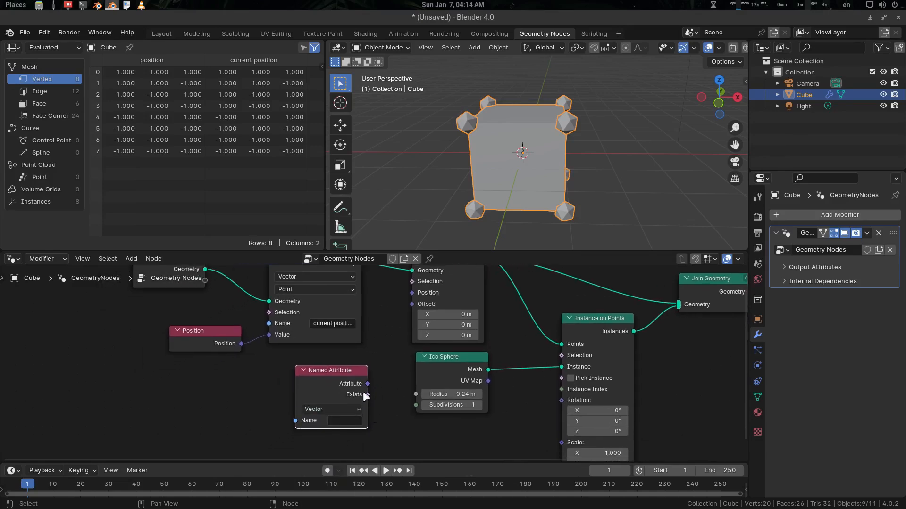
pyautogui.click(344, 421)
pyautogui.click(384, 314)
pyautogui.moveTo(326, 378); pyautogui.dragTo(328, 380)
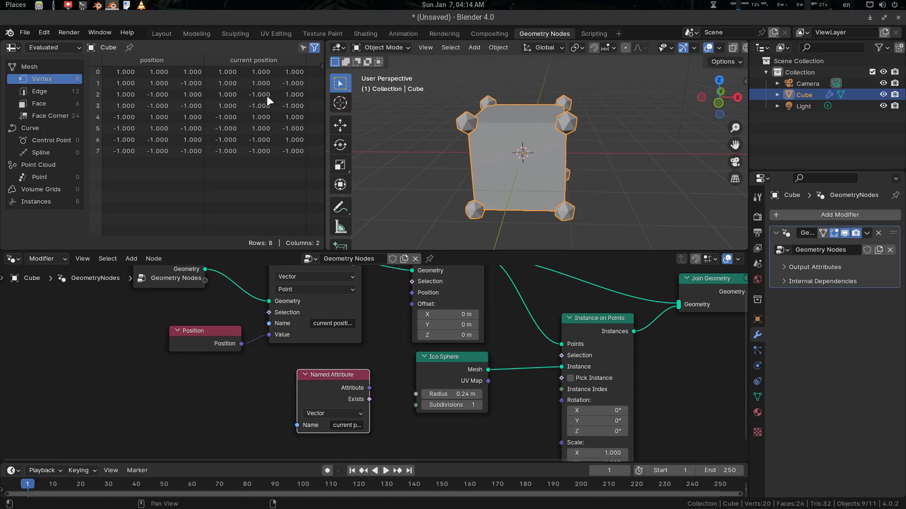
# Step: Move Instance on Points closer to the Ico Sphere node and lower the Group Output node
pyautogui.scroll(-3, 355, 386)
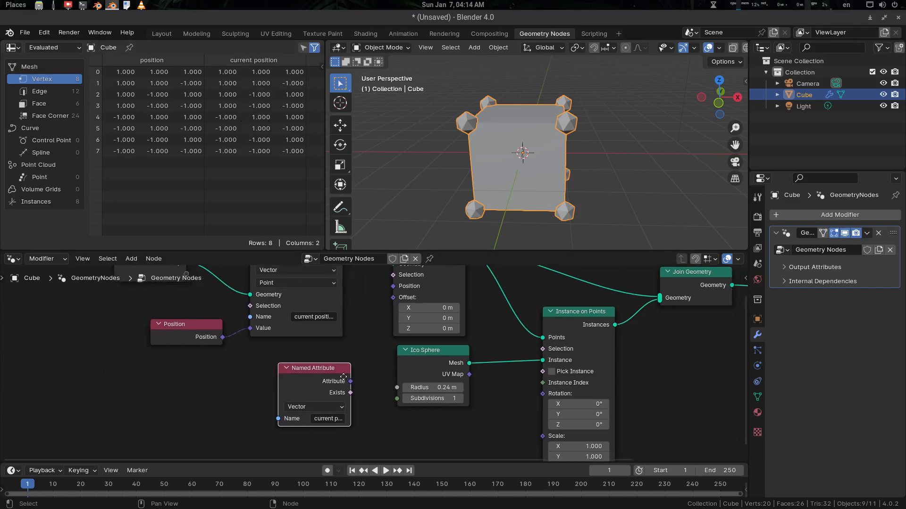
pyautogui.moveTo(365, 388); pyautogui.dragTo(334, 381, button='middle')
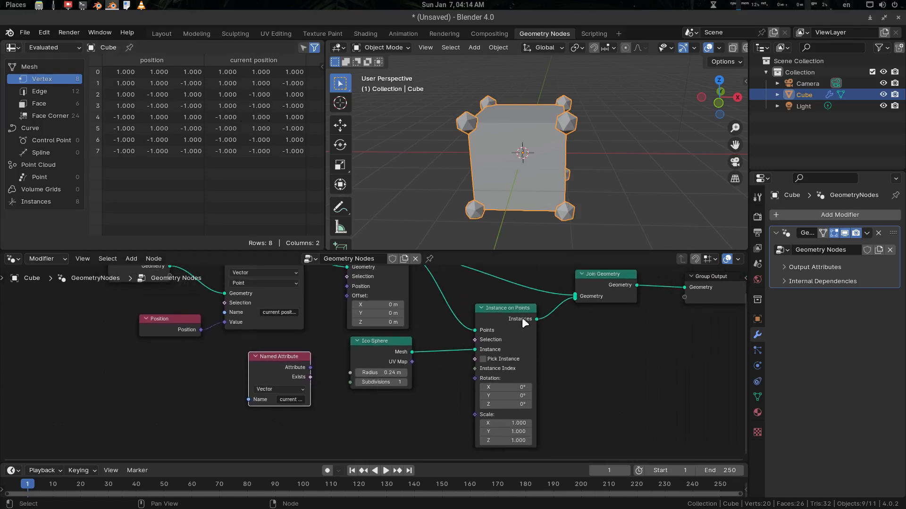
pyautogui.moveTo(515, 310); pyautogui.dragTo(437, 341)
pyautogui.moveTo(572, 293); pyautogui.dragTo(575, 326)
pyautogui.moveTo(496, 362); pyautogui.dragTo(502, 335, button='middle')
pyautogui.moveTo(424, 341)
pyautogui.mouseDown()
pyautogui.moveTo(419, 346)
pyautogui.moveTo(428, 341)
pyautogui.mouseUp()
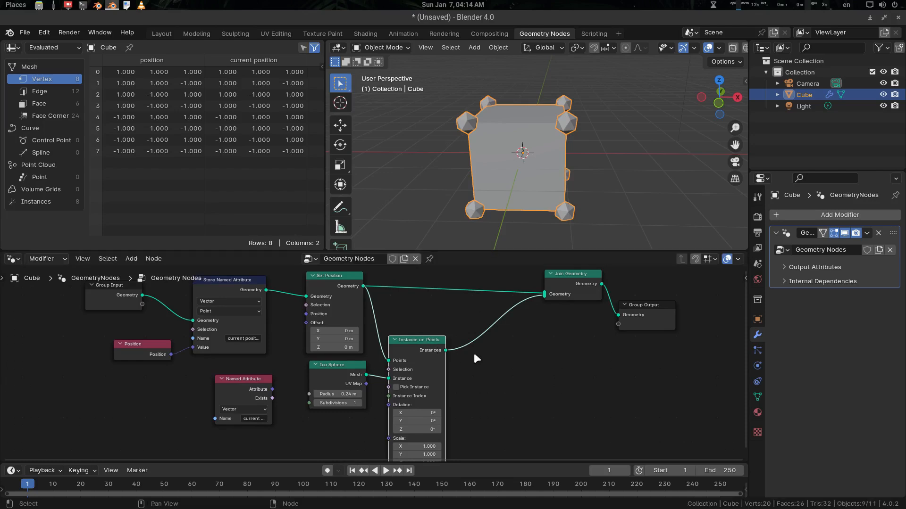
# Step: Insert a second Set Position node between Instance on Points and Join Geometry, with its X offset set to 0 m
pyautogui.hotkey('shift', 'a')
pyautogui.moveTo(493, 348)
pyautogui.write('set pos')
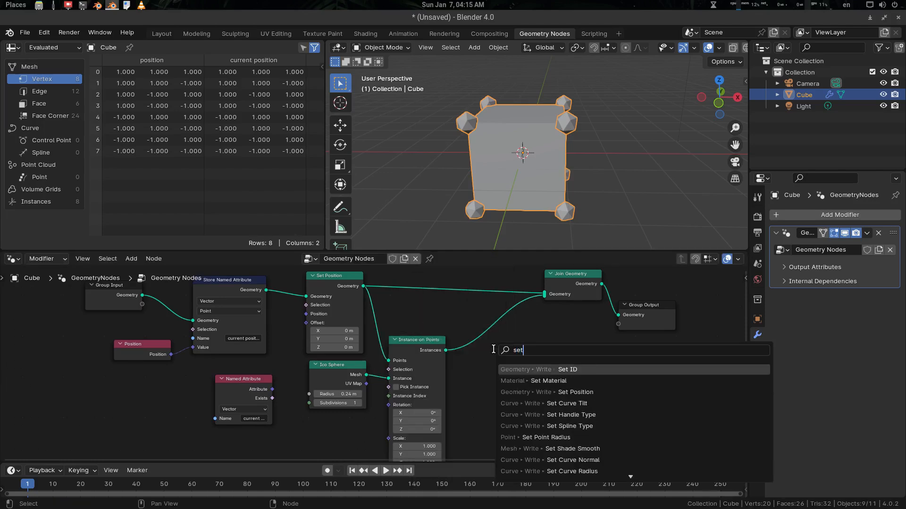
pyautogui.press('Return')
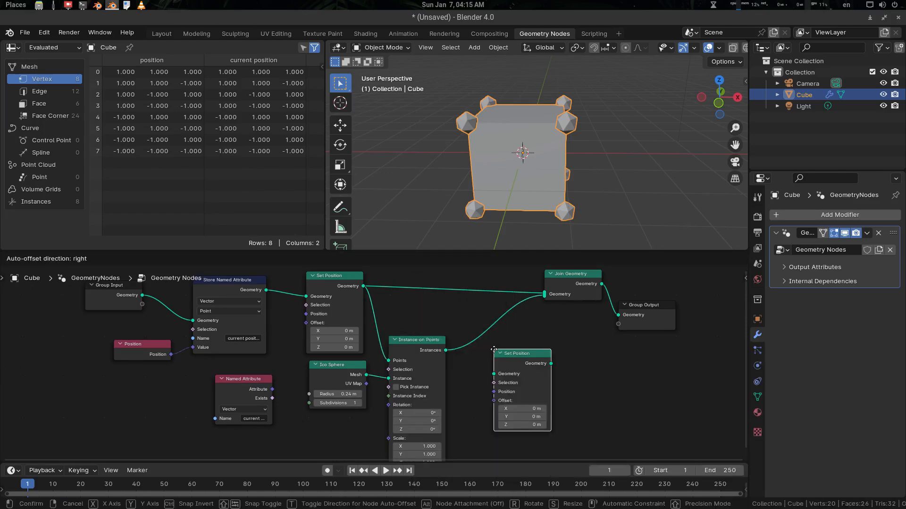
pyautogui.click(478, 329)
pyautogui.moveTo(512, 388)
pyautogui.mouseDown()
pyautogui.moveTo(547, 388)
pyautogui.moveTo(481, 388)
pyautogui.moveTo(530, 388)
pyautogui.moveTo(503, 388)
pyautogui.moveTo(513, 388)
pyautogui.mouseUp()
pyautogui.click(513, 388)
pyautogui.write('0')
pyautogui.press('Return')
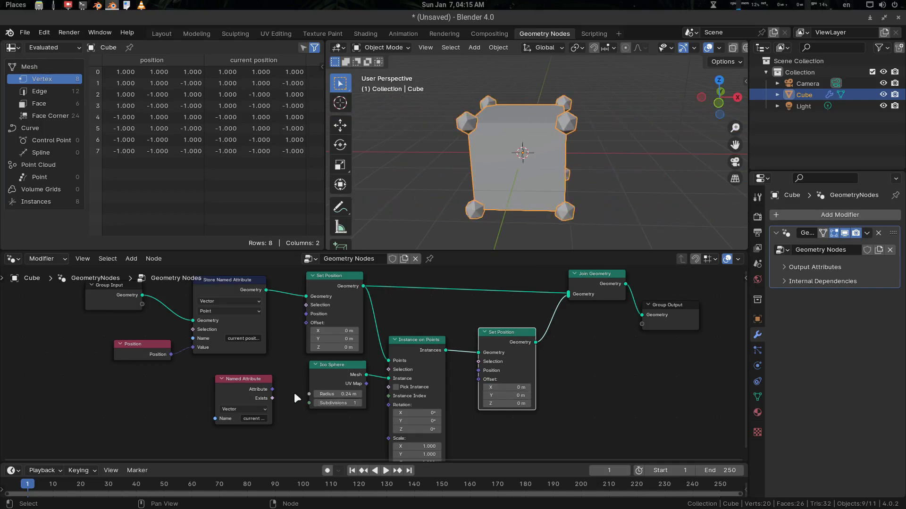
# Step: Spread the second Set Position, Join Geometry and Group Output nodes apart to make room after Instance on Points
pyautogui.moveTo(272, 389)
pyautogui.mouseDown()
pyautogui.moveTo(276, 395)
pyautogui.moveTo(250, 383)
pyautogui.moveTo(259, 382)
pyautogui.mouseUp()
pyautogui.click(243, 385)
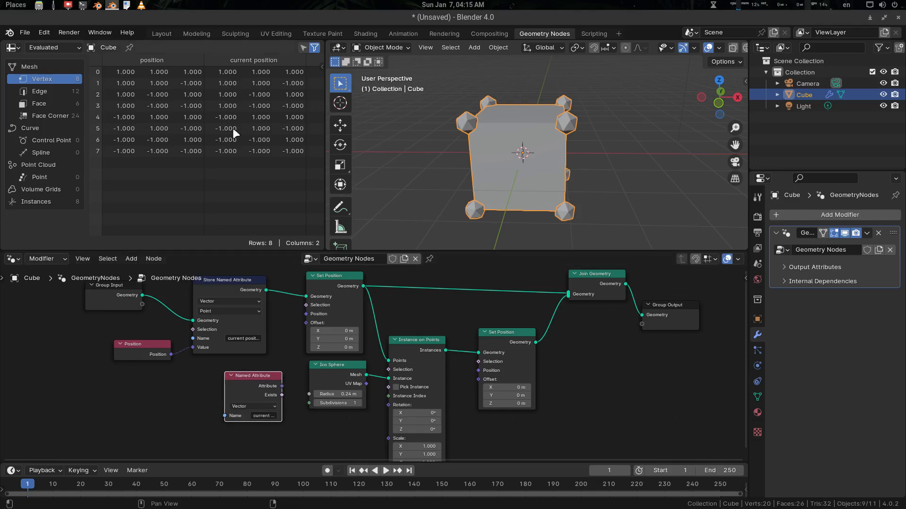
pyautogui.moveTo(507, 330); pyautogui.dragTo(485, 323, button='middle')
pyautogui.moveTo(485, 324); pyautogui.dragTo(526, 332)
pyautogui.click(242, 367)
pyautogui.moveTo(688, 276); pyautogui.dragTo(593, 311)
pyautogui.moveTo(599, 276); pyautogui.dragTo(647, 293)
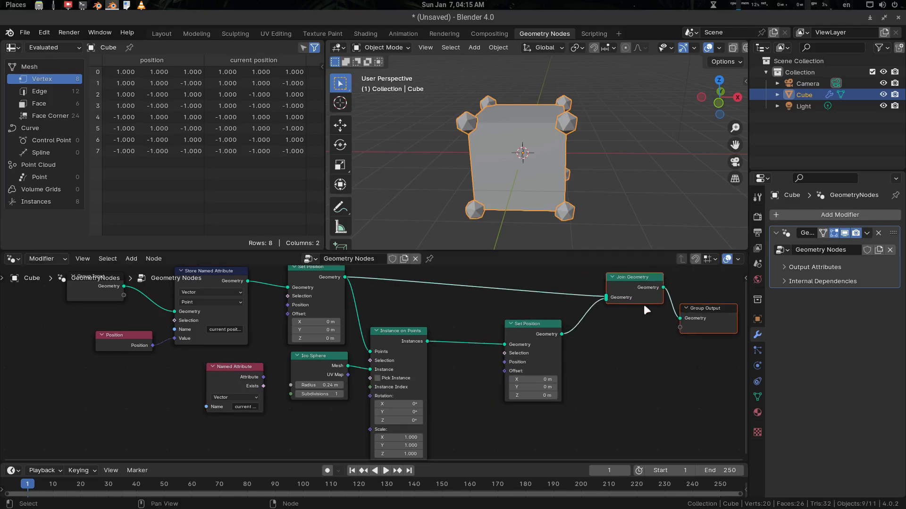
# Step: Move the Named Attribute node beside the second Set Position and connect its Attribute output to the Position input
pyautogui.moveTo(236, 376); pyautogui.dragTo(521, 362)
pyautogui.scroll(1, 613, 384)
pyautogui.scroll(1, 669, 383)
pyautogui.moveTo(472, 330); pyautogui.dragTo(494, 358, button='middle')
# Step: Raise the first Set Position's X offset to 4.9 m to move the cube away from the instanced ico spheres
pyautogui.moveTo(285, 334); pyautogui.dragTo(349, 335)
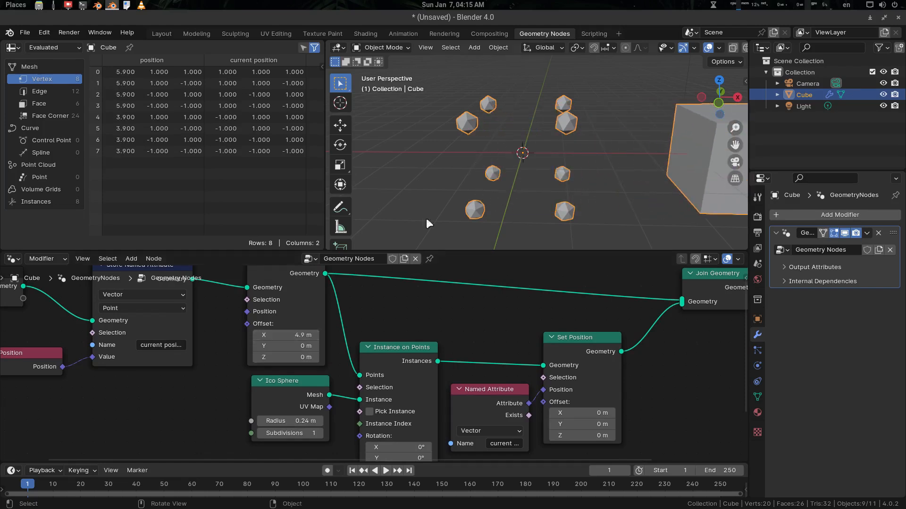
pyautogui.scroll(-5, 500, 150)
pyautogui.scroll(1, 567, 152)
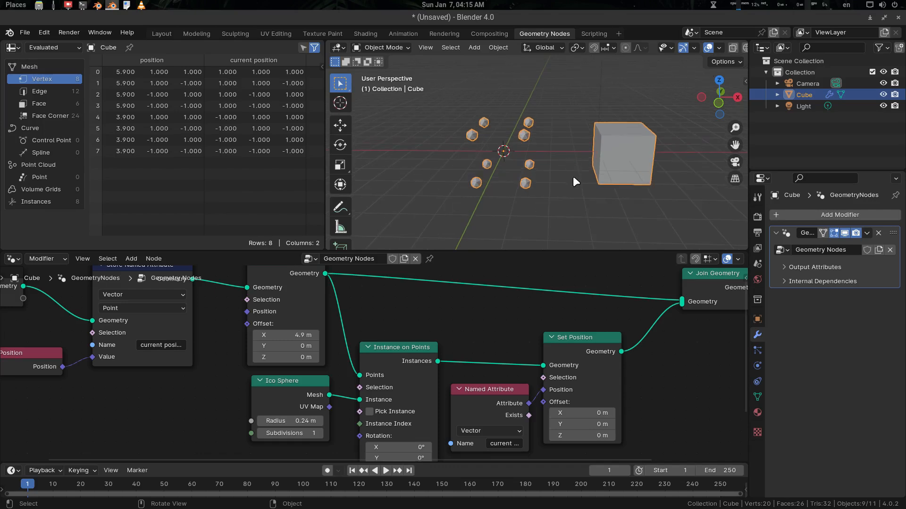
pyautogui.moveTo(516, 350); pyautogui.dragTo(515, 344, button='middle')
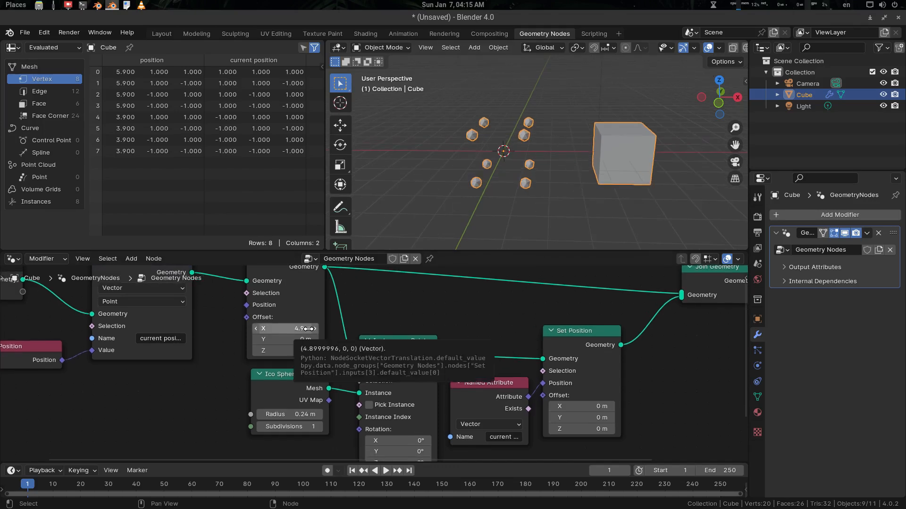
pyautogui.moveTo(491, 386); pyautogui.dragTo(491, 387)
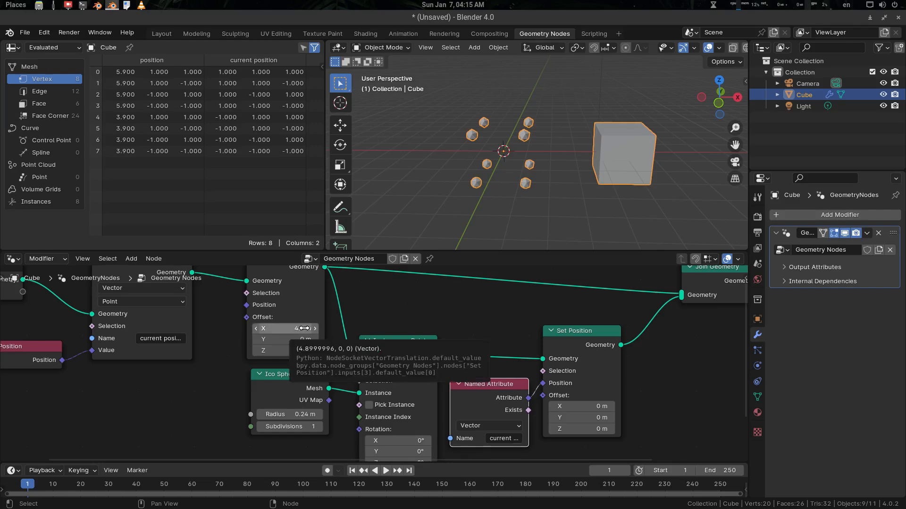
# Step: Raise the first Set Position's X offset to 6.3 m to move the cube farther from the ico spheres
pyautogui.moveTo(288, 329); pyautogui.dragTo(354, 329)
pyautogui.scroll(-1, 419, 323)
pyautogui.moveTo(419, 323); pyautogui.dragTo(451, 340, button='middle')
pyautogui.scroll(-3, 500, 338)
pyautogui.moveTo(512, 346); pyautogui.dragTo(481, 342, button='middle')
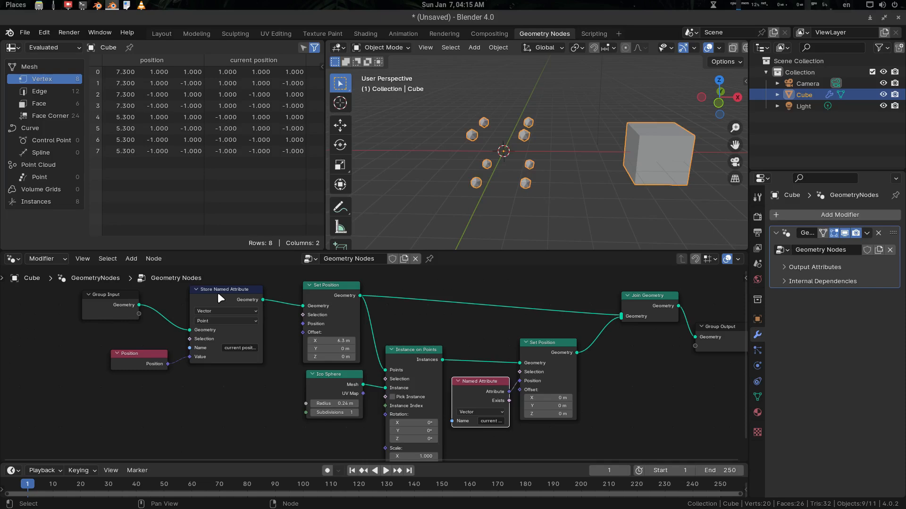
# Step: Mute the second Set Position and Named Attribute nodes together, and unmute both to compare the instances' placement
pyautogui.click(552, 343)
pyautogui.keyDown('shift'); pyautogui.click(490, 381); pyautogui.keyUp('shift')
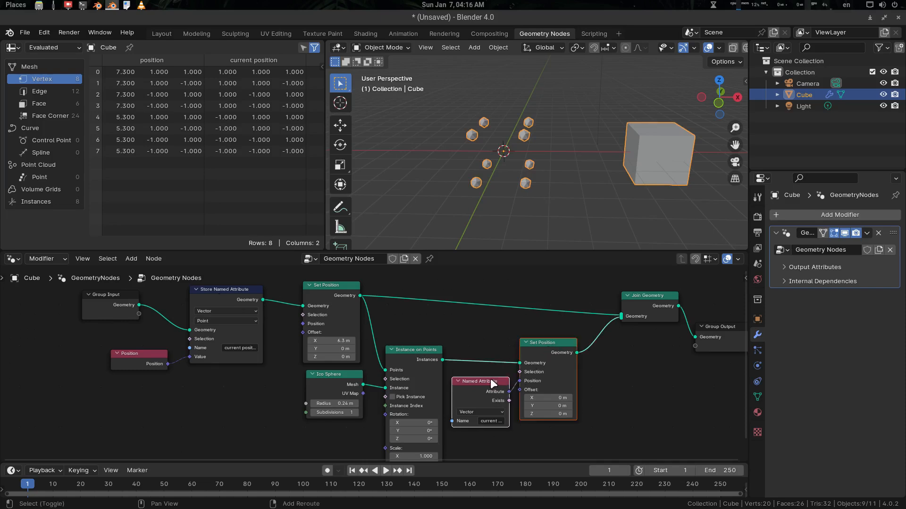
pyautogui.press('m')
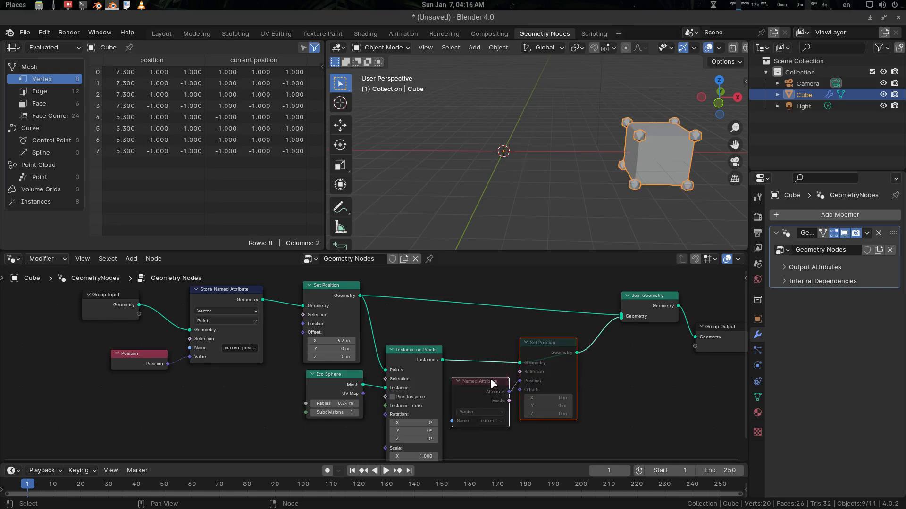
pyautogui.press('m')
# Step: Shift the second Set Position node slightly away from Named Attribute and set its X offset to 0 m
pyautogui.click(599, 358)
pyautogui.moveTo(539, 350); pyautogui.dragTo(543, 347)
pyautogui.scroll(1, 507, 396)
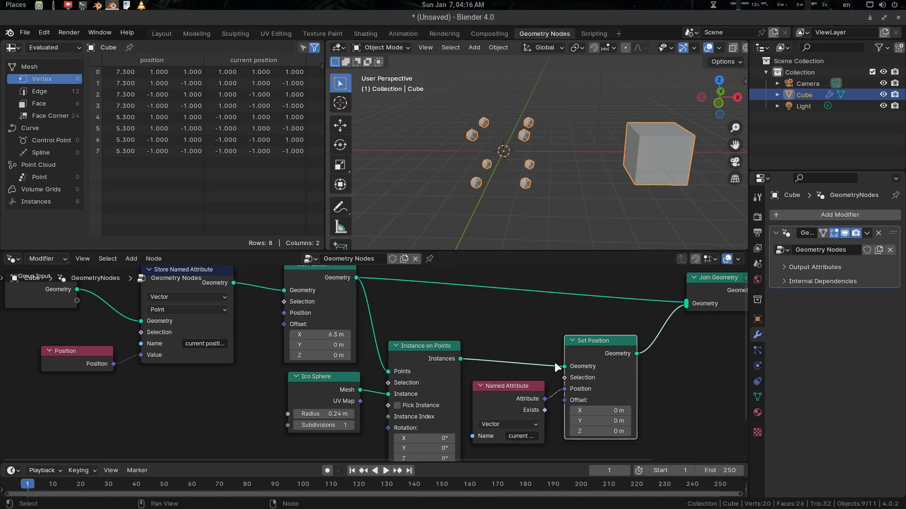
pyautogui.moveTo(564, 389); pyautogui.dragTo(550, 390)
pyautogui.moveTo(599, 409); pyautogui.dragTo(565, 389)
pyautogui.click(612, 409)
pyautogui.write('0')
pyautogui.press('Return')
pyautogui.moveTo(566, 171)
pyautogui.mouseDown(button='middle')
pyautogui.moveTo(553, 168)
pyautogui.moveTo(553, 180)
pyautogui.moveTo(578, 185)
pyautogui.moveTo(566, 174)
pyautogui.mouseUp(button='middle')
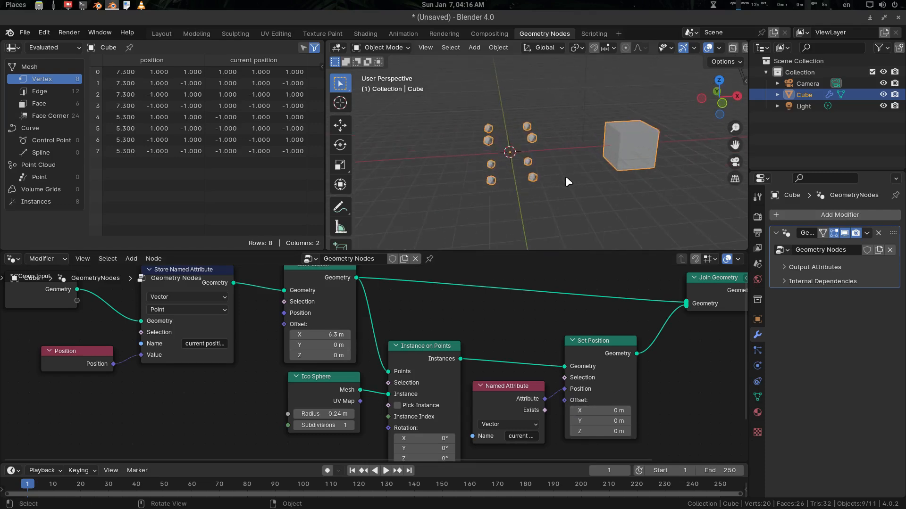
pyautogui.moveTo(420, 325); pyautogui.dragTo(424, 329, button='middle')
pyautogui.scroll(-3, 424, 329)
pyautogui.moveTo(242, 309)
pyautogui.mouseDown()
pyautogui.moveTo(255, 309)
pyautogui.moveTo(242, 314)
pyautogui.moveTo(250, 315)
pyautogui.mouseUp()
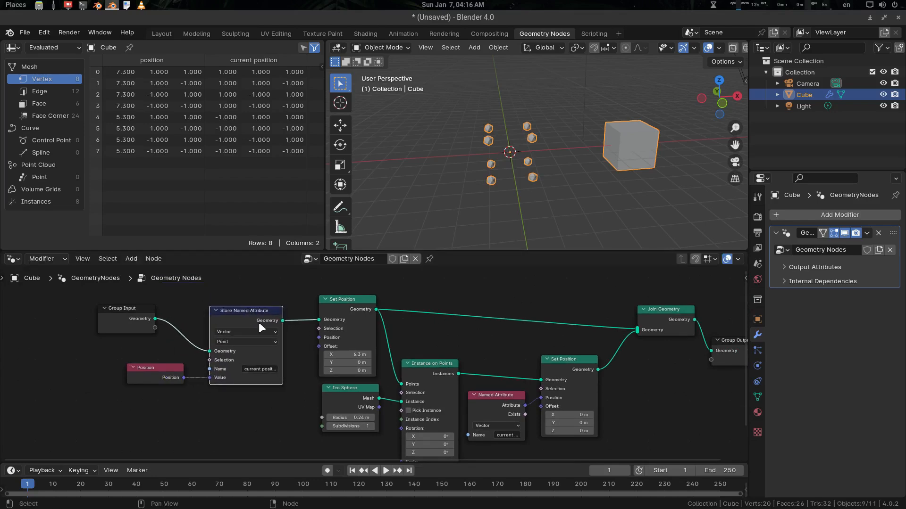
pyautogui.moveTo(285, 339); pyautogui.dragTo(280, 322, button='middle')
pyautogui.moveTo(480, 387); pyautogui.dragTo(498, 380)
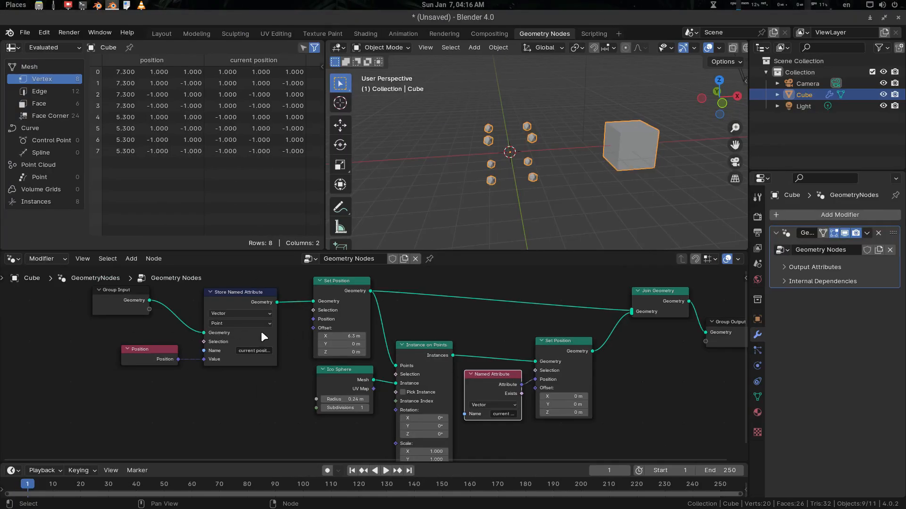
pyautogui.scroll(1, 261, 331)
pyautogui.moveTo(271, 331); pyautogui.dragTo(260, 345, button='middle')
pyautogui.moveTo(219, 306); pyautogui.dragTo(223, 306)
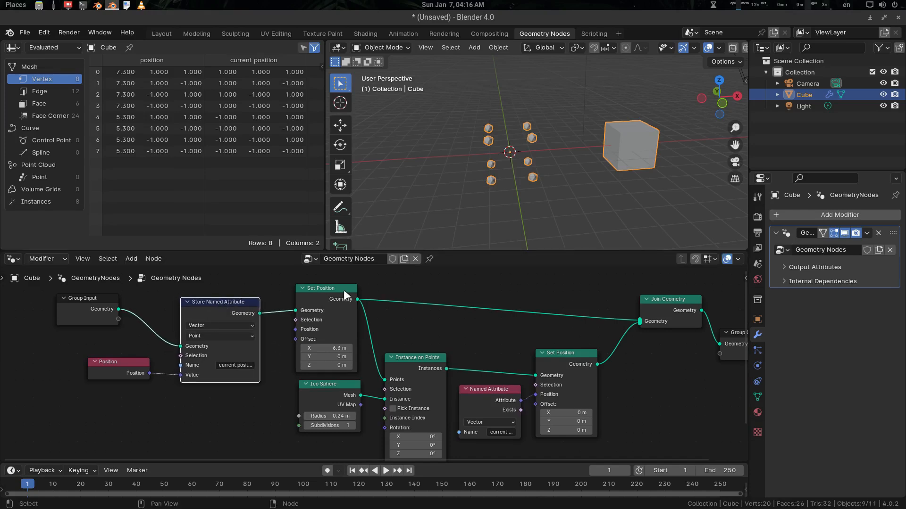
pyautogui.moveTo(490, 401); pyautogui.dragTo(496, 403)
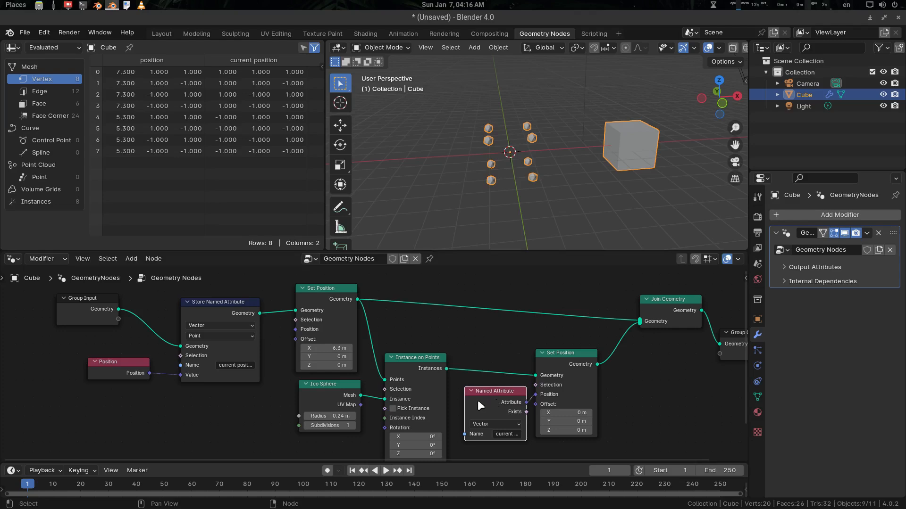
# Step: Move the Group Input, Position and Store Named Attribute nodes away from the first Set Position to open a gap
pyautogui.scroll(-1, 278, 381)
pyautogui.moveTo(276, 388); pyautogui.dragTo(340, 383, button='middle')
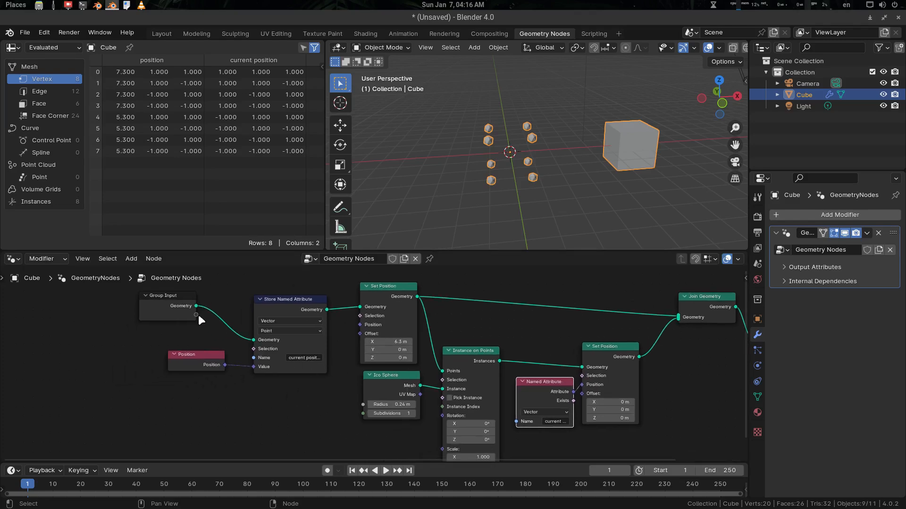
pyautogui.click(109, 340)
pyautogui.moveTo(136, 289); pyautogui.dragTo(276, 389)
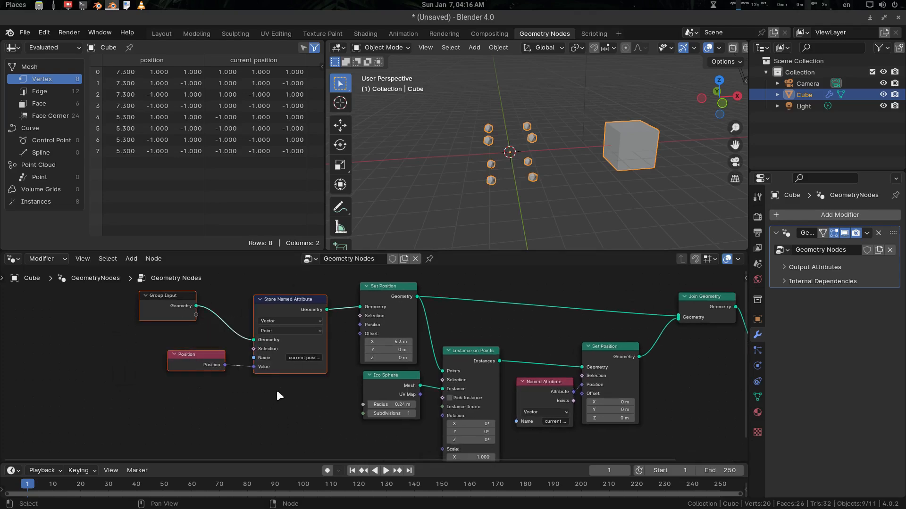
pyautogui.moveTo(273, 299); pyautogui.dragTo(204, 301)
pyautogui.click(276, 353)
pyautogui.moveTo(281, 354); pyautogui.dragTo(307, 349, button='middle')
pyautogui.moveTo(158, 349); pyautogui.dragTo(130, 353)
pyautogui.moveTo(241, 300); pyautogui.dragTo(219, 303)
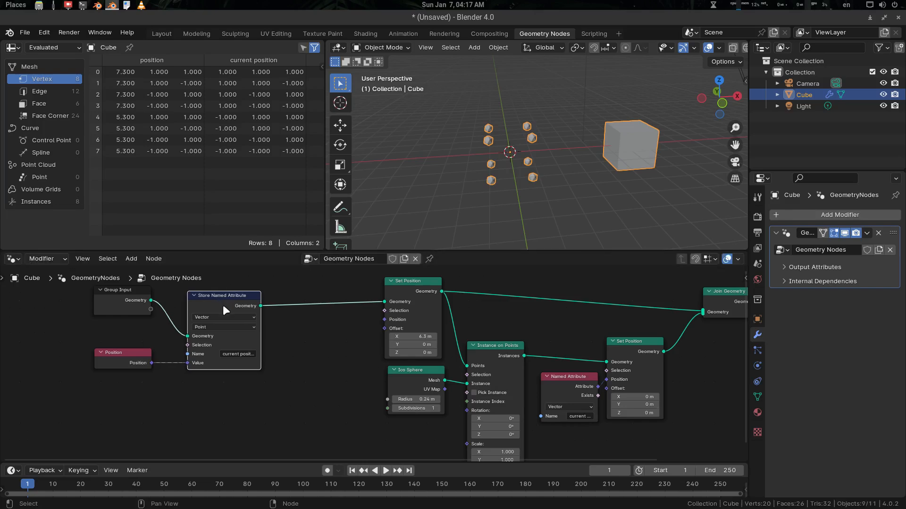
# Step: Add a Capture Attribute node below the link between Store Named Attribute and the first Set Position
pyautogui.moveTo(273, 346); pyautogui.dragTo(326, 341, button='middle')
pyautogui.scroll(2, 282, 344)
pyautogui.scroll(1, 325, 342)
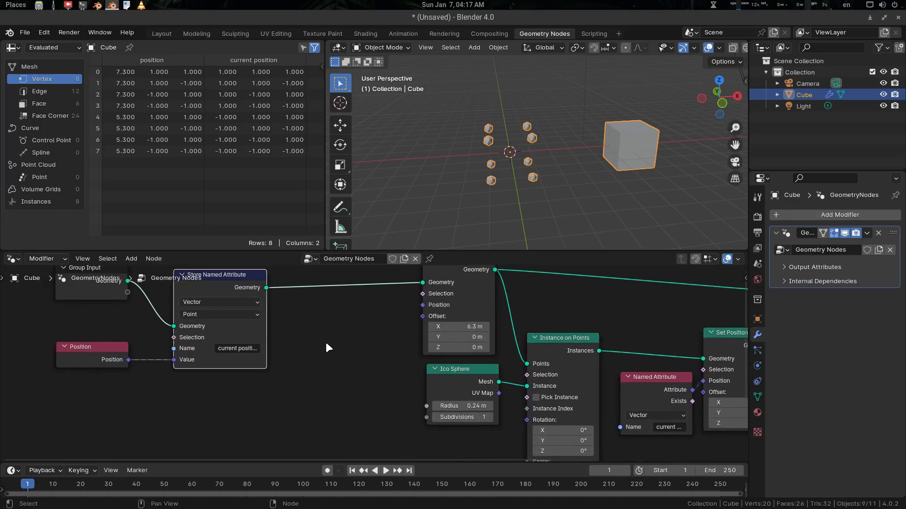
pyautogui.hotkey('shift', 'a')
pyautogui.moveTo(325, 344)
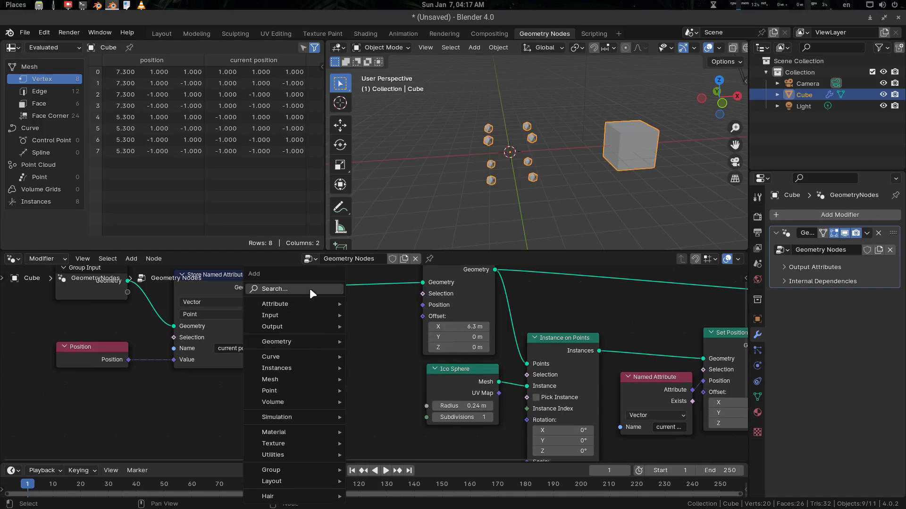
pyautogui.click(309, 288)
pyautogui.write('cap')
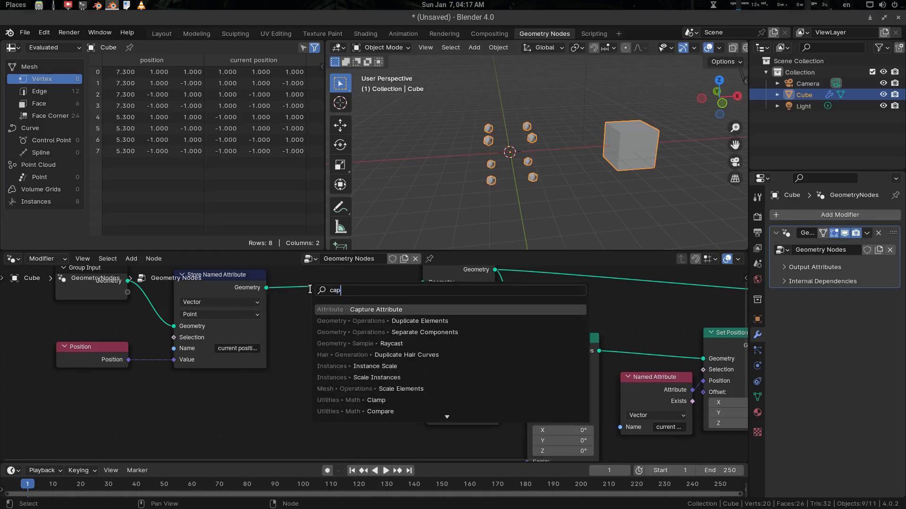
pyautogui.press('Return')
pyautogui.click(309, 315)
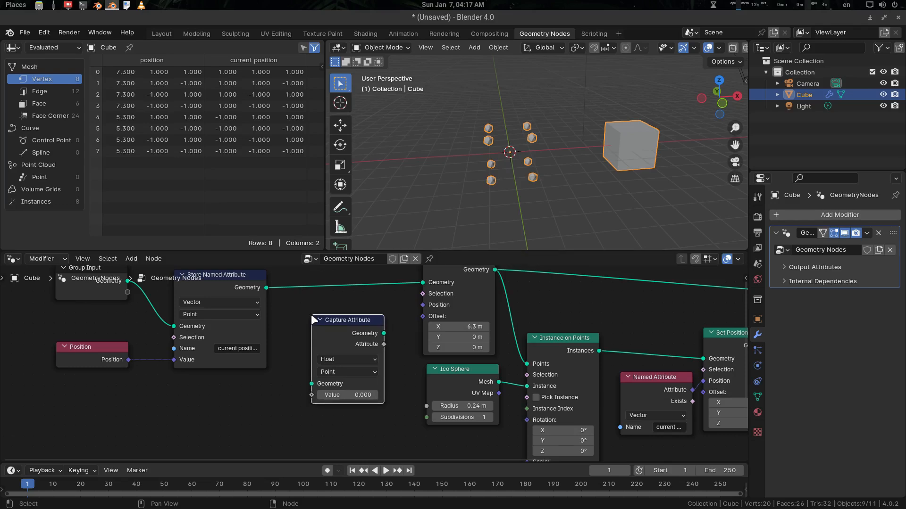
# Step: Examine the Store Named Attribute and Named Attribute pair together with the current position column in the spreadsheet
pyautogui.scroll(-1, 378, 350)
pyautogui.moveTo(379, 351); pyautogui.dragTo(372, 341, button='middle')
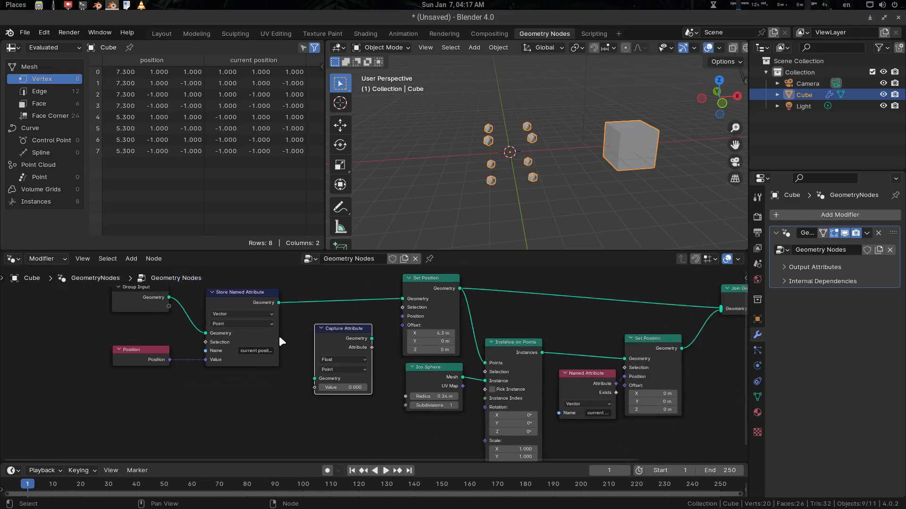
pyautogui.click(246, 300)
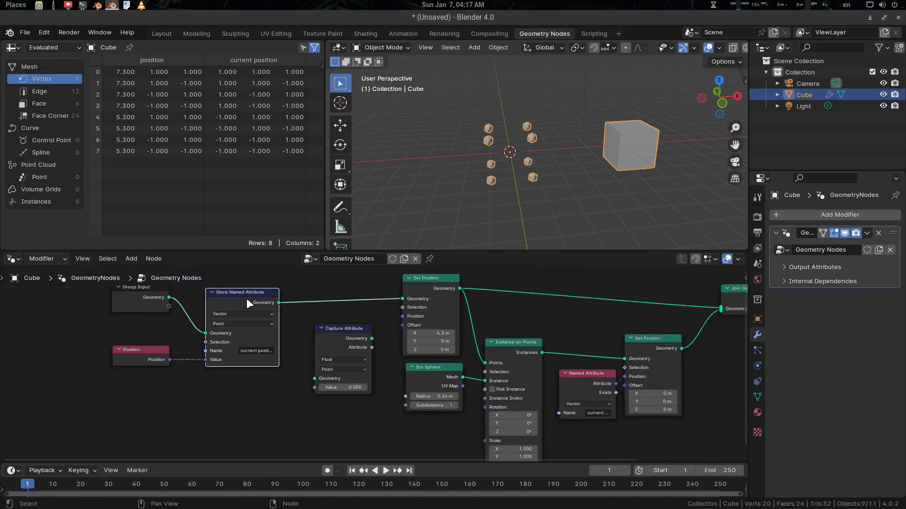
pyautogui.keyDown('shift'); pyautogui.click(581, 381); pyautogui.keyUp('shift')
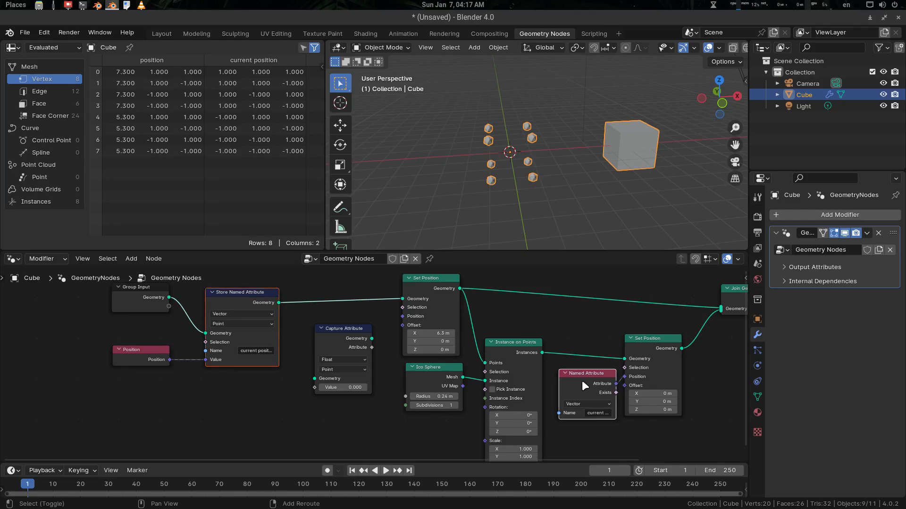
pyautogui.click(245, 383)
pyautogui.scroll(2, 246, 384)
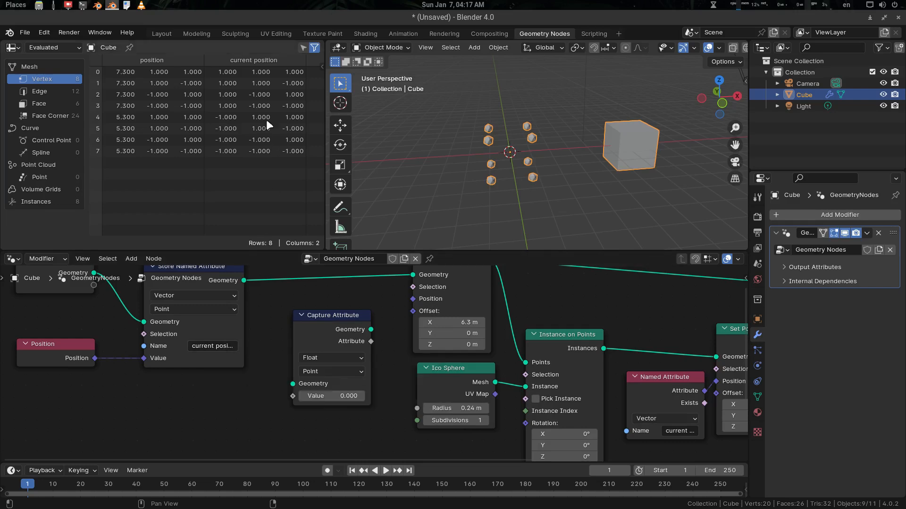
pyautogui.moveTo(739, 350); pyautogui.dragTo(625, 347, button='middle')
pyautogui.moveTo(260, 332); pyautogui.dragTo(371, 351, button='middle')
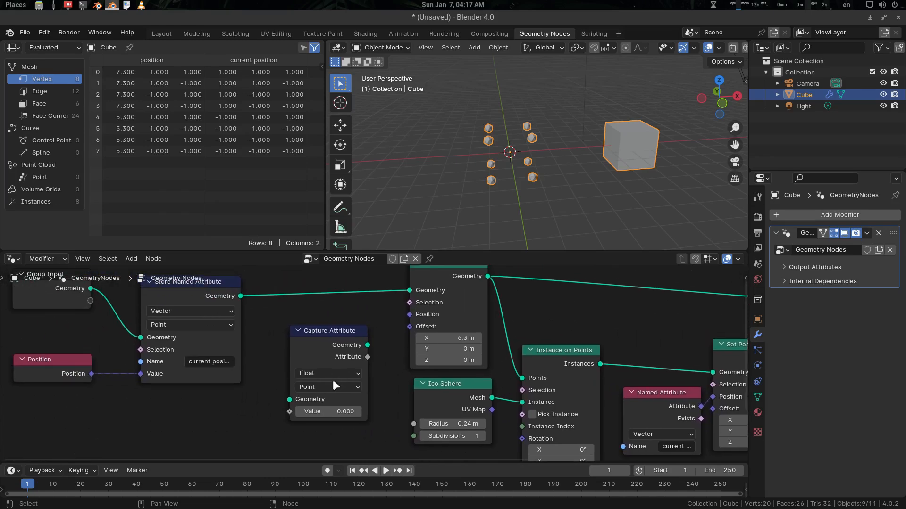
# Step: Insert Capture Attribute between Store Named Attribute and the first Set Position, and mute the Store Named Attribute node
pyautogui.moveTo(332, 347); pyautogui.dragTo(317, 299)
pyautogui.moveTo(212, 315); pyautogui.dragTo(218, 323, button='middle')
pyautogui.click(205, 304)
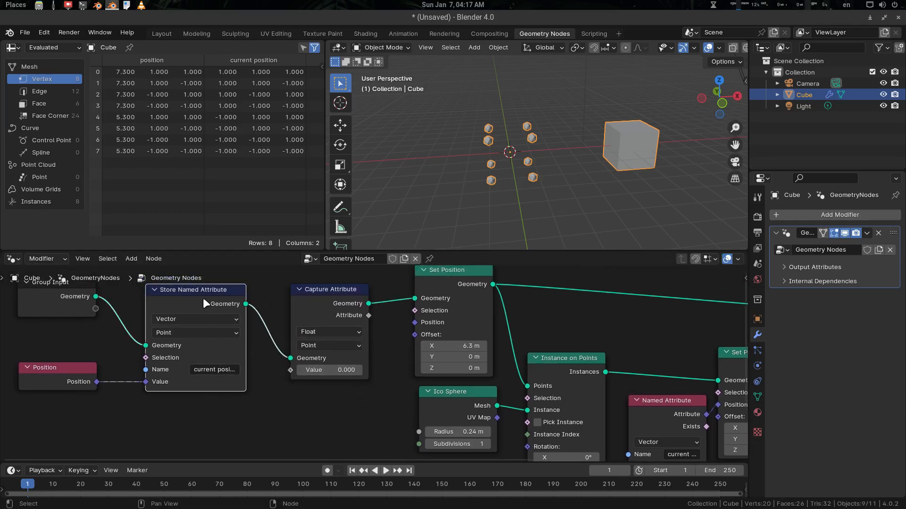
pyautogui.press('m')
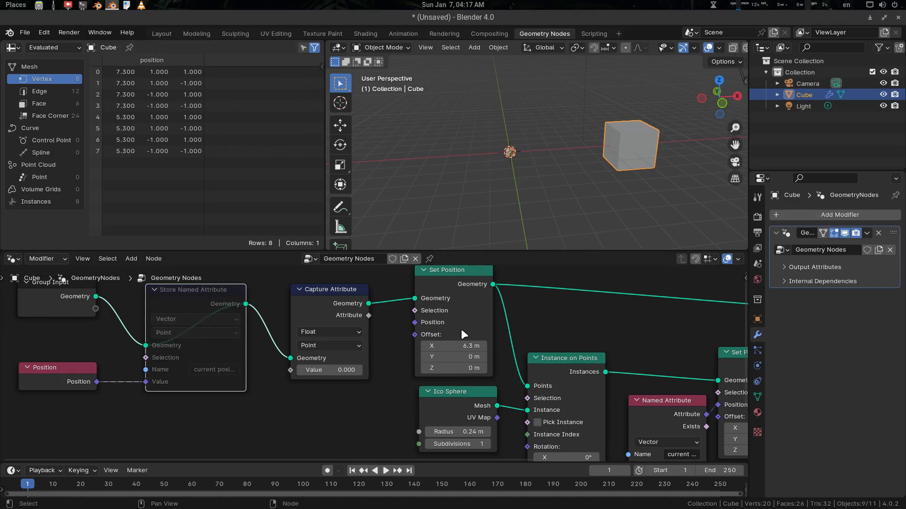
# Step: Disconnect Named Attribute from the second Set Position and move the two nodes apart
pyautogui.moveTo(461, 327); pyautogui.dragTo(435, 327, button='middle')
pyautogui.moveTo(657, 396); pyautogui.dragTo(589, 346, button='middle')
pyautogui.click(591, 360)
pyautogui.moveTo(592, 359); pyautogui.dragTo(578, 422)
pyautogui.keyDown('ctrl'); pyautogui.moveTo(616, 384); pyautogui.dragTo(623, 409, button='right'); pyautogui.keyUp('ctrl')
pyautogui.moveTo(588, 375); pyautogui.dragTo(533, 371, button='middle')
pyautogui.scroll(-3, 532, 372)
pyautogui.moveTo(601, 323); pyautogui.dragTo(612, 313)
pyautogui.moveTo(359, 326); pyautogui.dragTo(436, 347, button='middle')
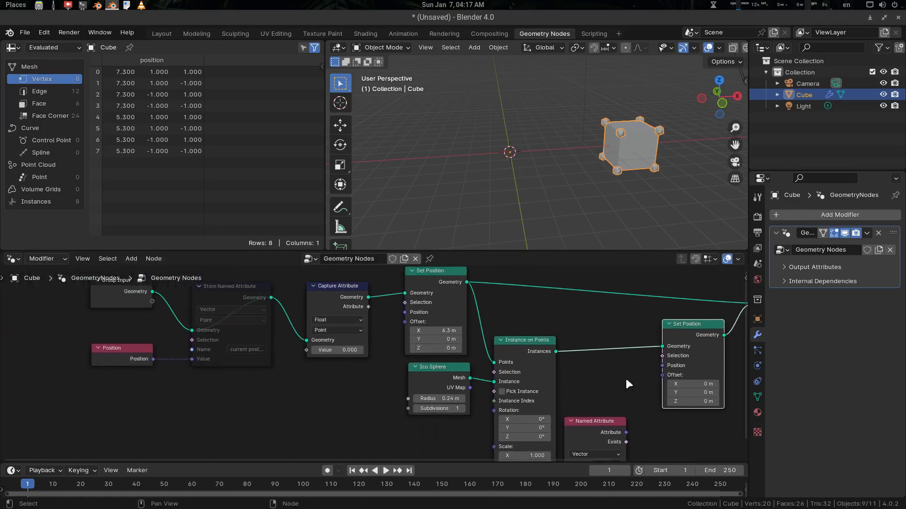
# Step: Set Capture Attribute's data type to Vector and connect the Position node's output to its Value input
pyautogui.scroll(4, 349, 328)
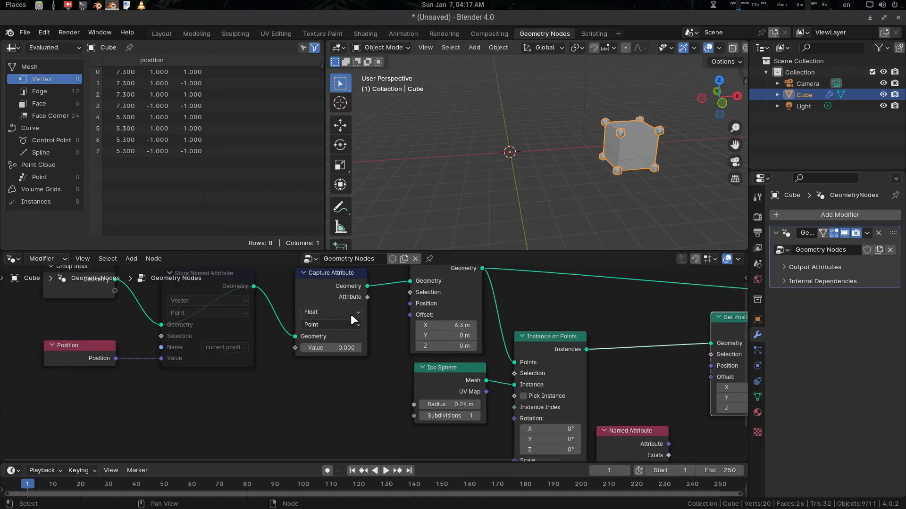
pyautogui.click(344, 338)
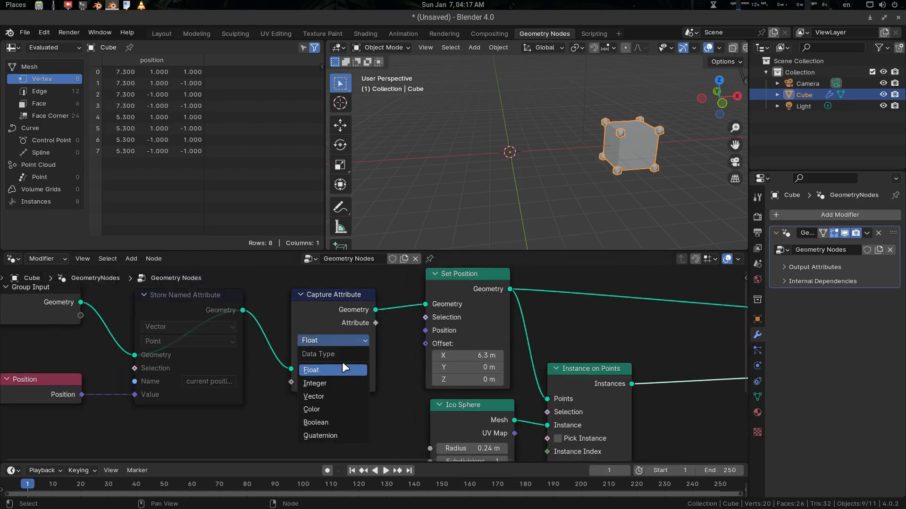
pyautogui.click(335, 395)
pyautogui.moveTo(401, 399); pyautogui.dragTo(430, 369, button='middle')
pyautogui.keyDown('ctrl'); pyautogui.moveTo(151, 347); pyautogui.dragTo(141, 373, button='right'); pyautogui.keyUp('ctrl')
pyautogui.moveTo(112, 362); pyautogui.dragTo(320, 351)
pyautogui.moveTo(396, 350); pyautogui.dragTo(383, 374, button='middle')
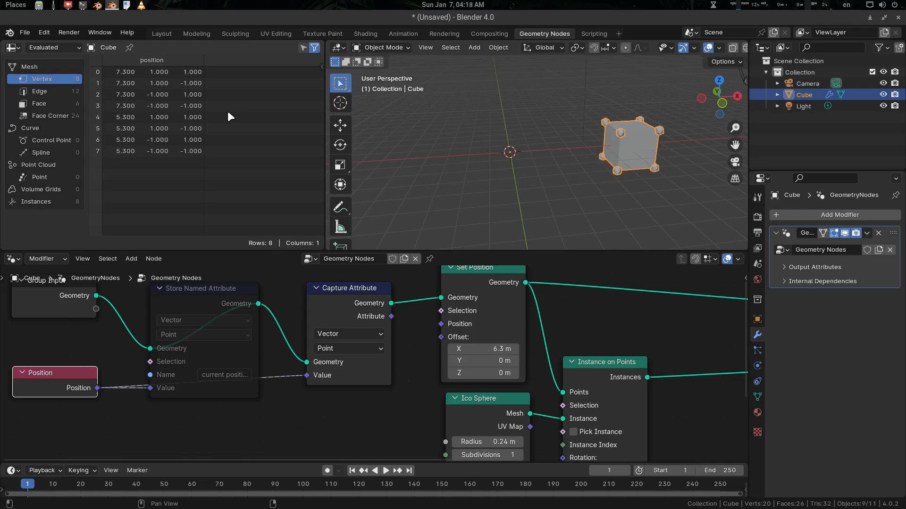
# Step: Connect Capture Attribute's Attribute output to the second Set Position's Position input
pyautogui.moveTo(366, 314); pyautogui.dragTo(363, 322)
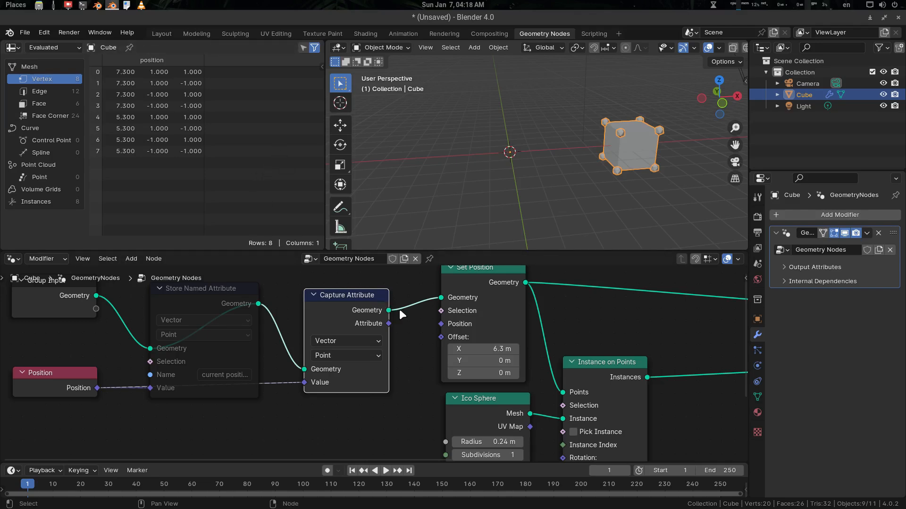
pyautogui.scroll(-2, 405, 347)
pyautogui.moveTo(406, 347); pyautogui.dragTo(323, 310, button='middle')
pyautogui.moveTo(316, 304); pyautogui.dragTo(664, 367)
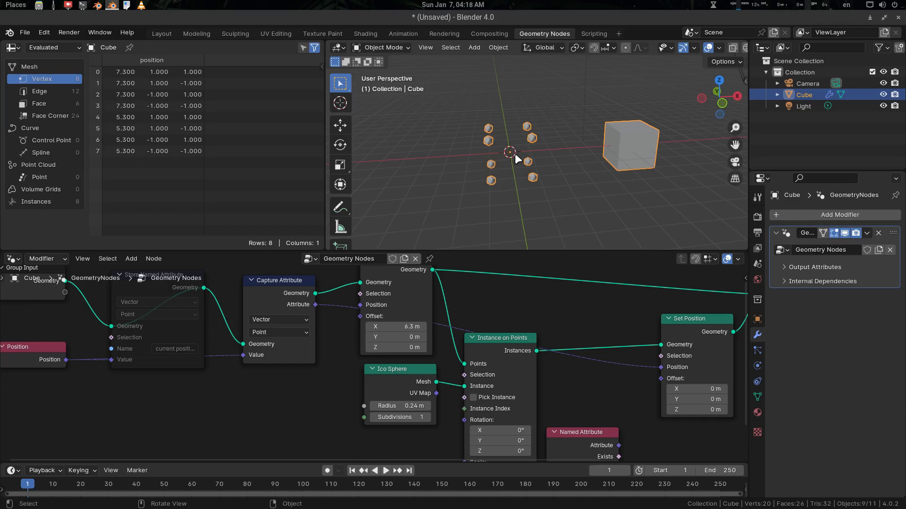
# Step: Move the Position node below the muted Store Named Attribute and lower Capture Attribute so their links are clearly separated
pyautogui.moveTo(594, 413); pyautogui.dragTo(579, 394, button='middle')
pyautogui.scroll(-2, 582, 399)
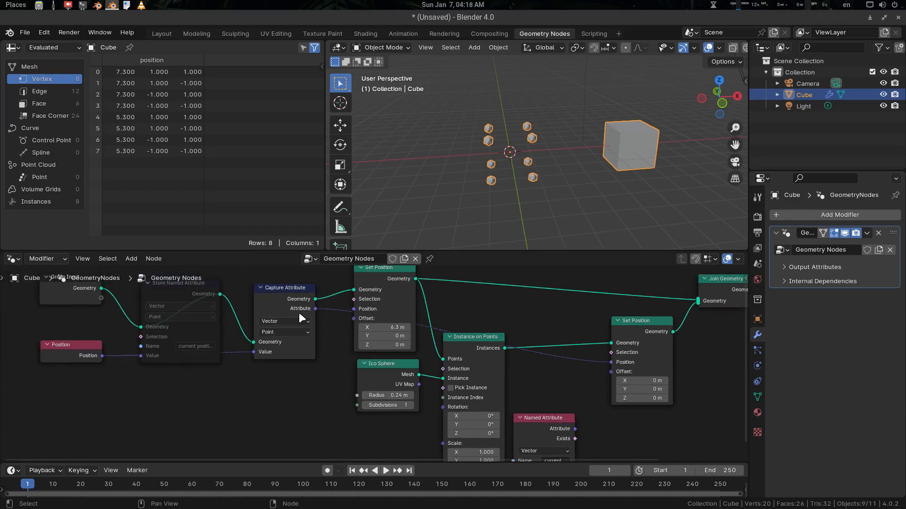
pyautogui.moveTo(292, 295); pyautogui.dragTo(286, 296)
pyautogui.moveTo(91, 358); pyautogui.dragTo(106, 369, button='middle')
pyautogui.moveTo(106, 369); pyautogui.dragTo(136, 410)
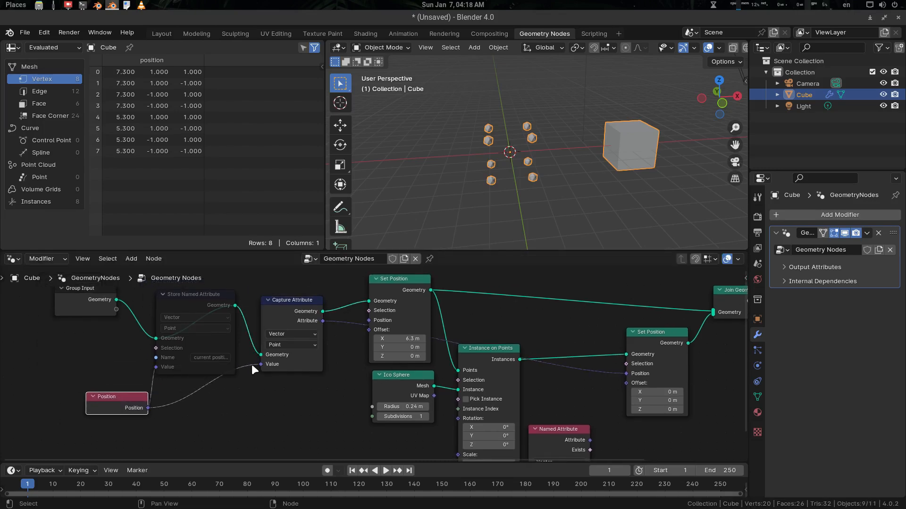
pyautogui.scroll(1, 252, 365)
pyautogui.moveTo(285, 296); pyautogui.dragTo(285, 309)
pyautogui.moveTo(257, 319); pyautogui.dragTo(300, 339, button='middle')
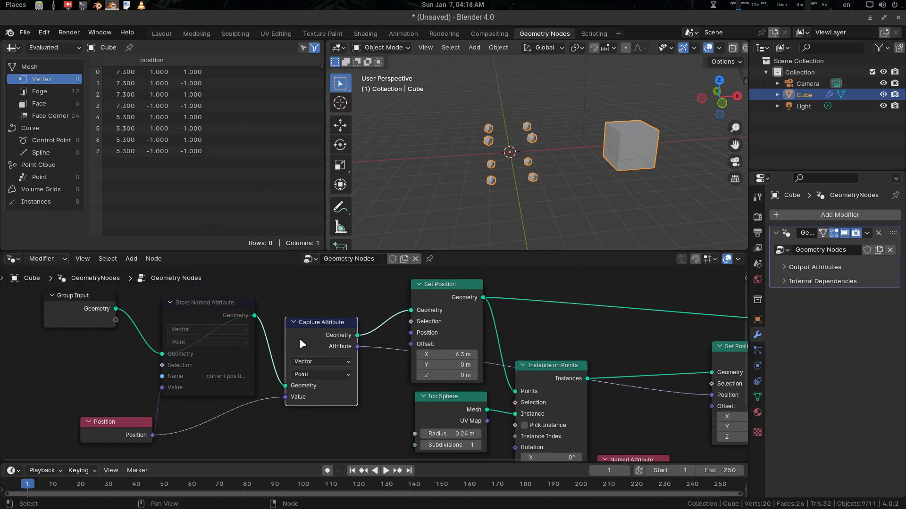
pyautogui.click(207, 307)
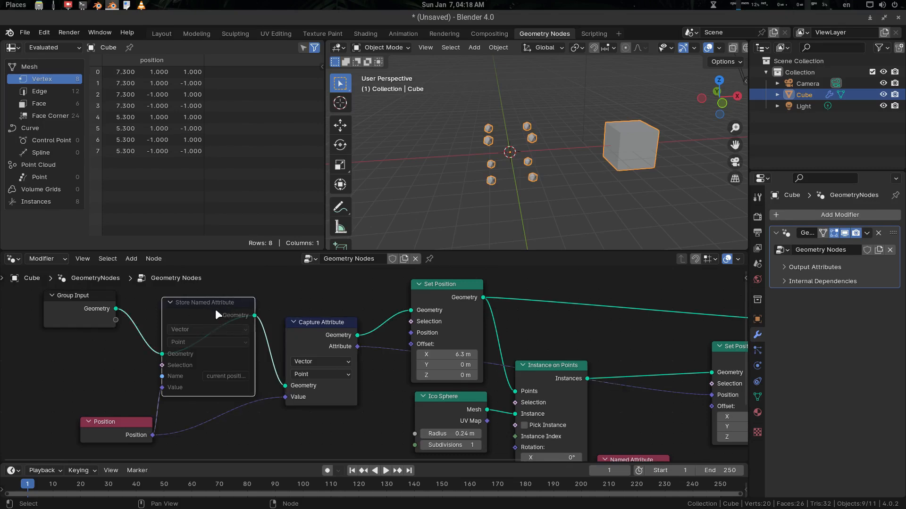
pyautogui.moveTo(366, 374); pyautogui.dragTo(313, 337, button='middle')
pyautogui.moveTo(295, 315); pyautogui.dragTo(287, 315)
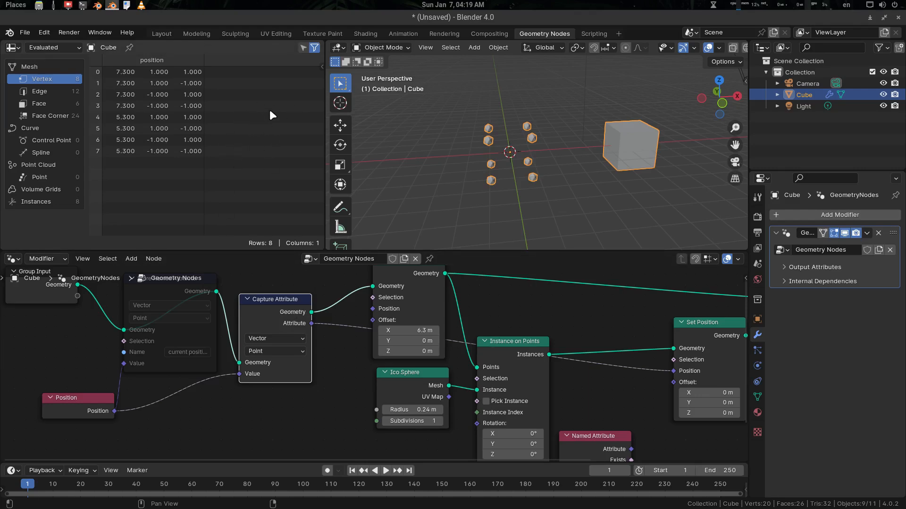
pyautogui.moveTo(322, 319); pyautogui.dragTo(304, 318, button='middle')
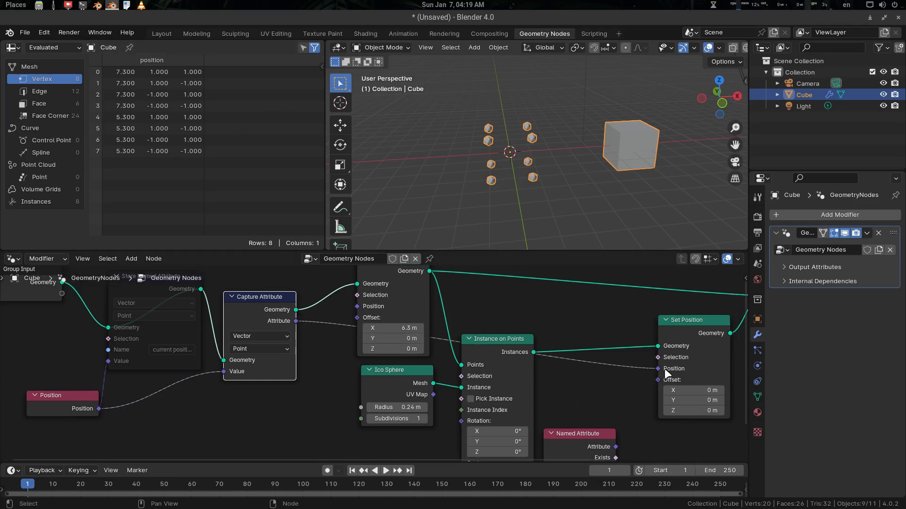
# Step: Mute the Capture Attribute node and unmute Store Named Attribute
pyautogui.moveTo(666, 373)
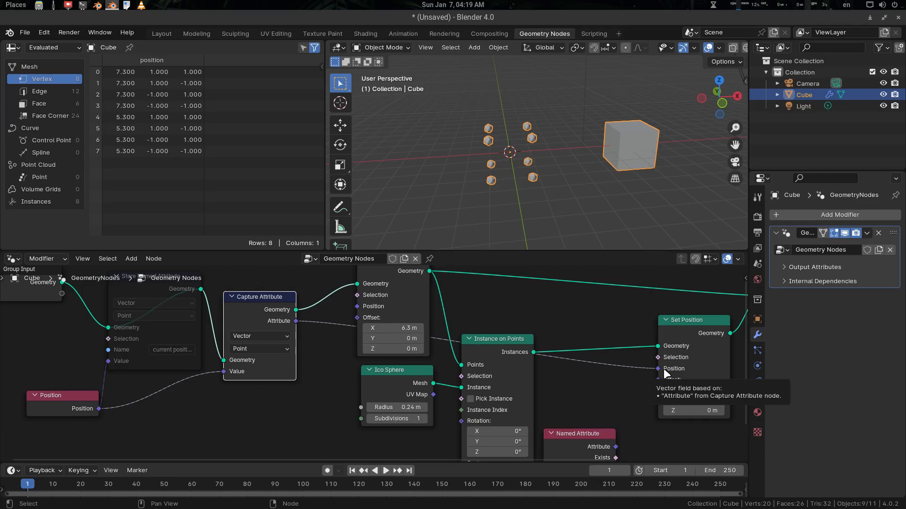
pyautogui.scroll(-2, 663, 369)
pyautogui.moveTo(590, 388); pyautogui.dragTo(482, 388, button='middle')
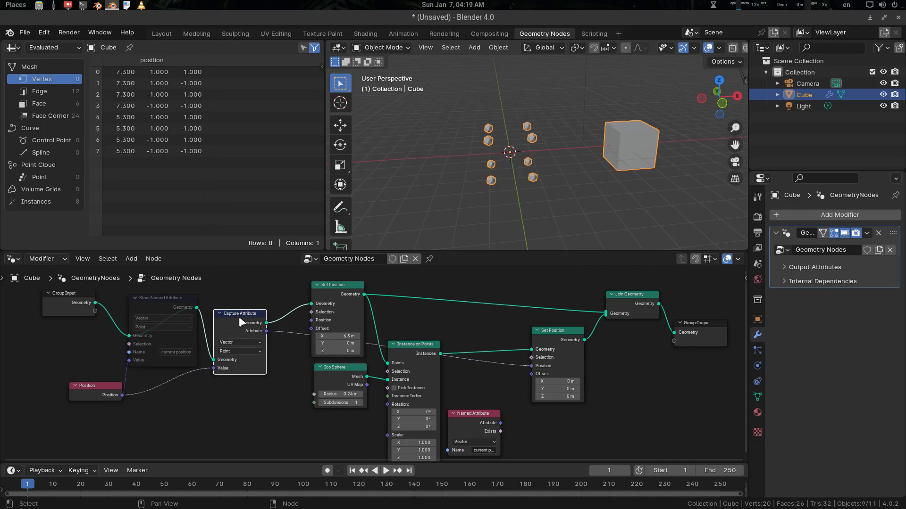
pyautogui.moveTo(240, 320); pyautogui.dragTo(242, 317)
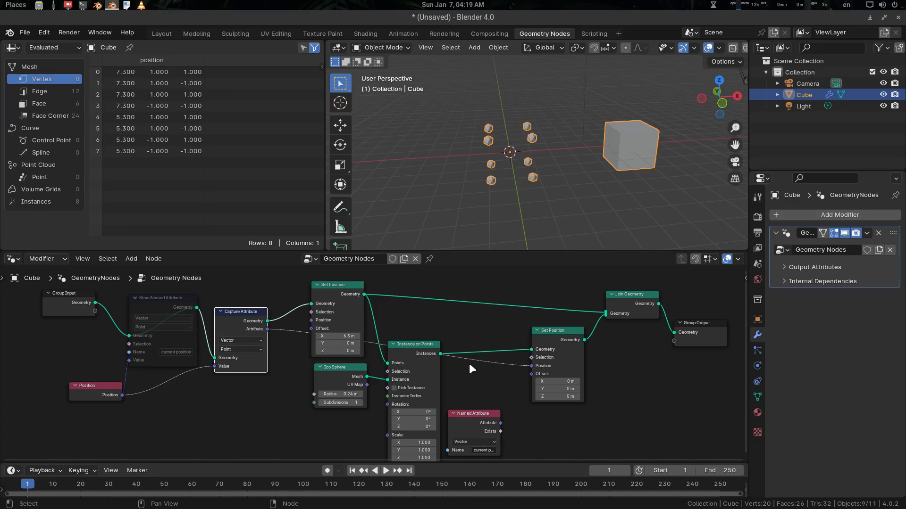
pyautogui.moveTo(538, 367)
pyautogui.press('m')
pyautogui.click(144, 298)
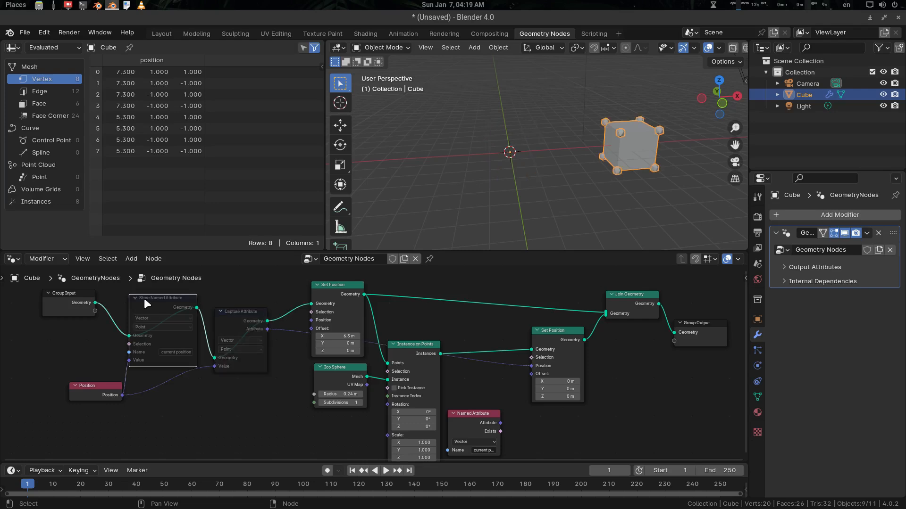
pyautogui.press('m')
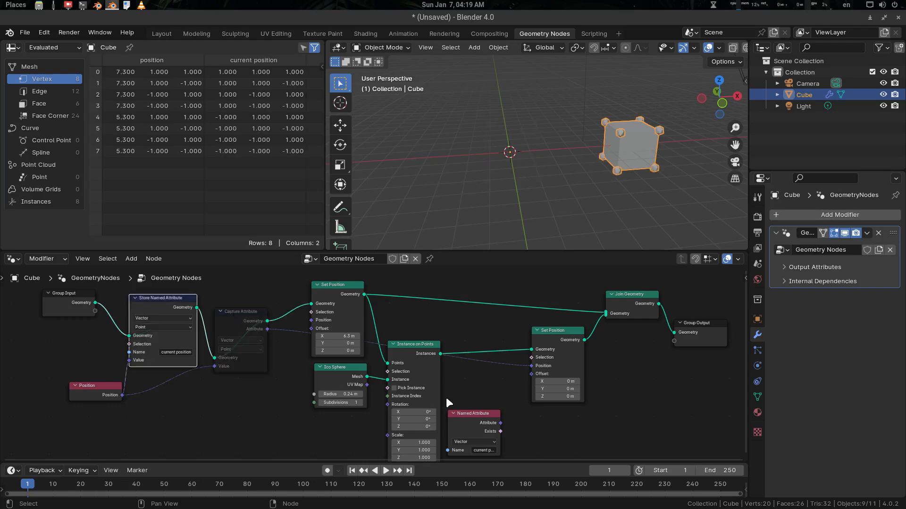
# Step: Connect Named Attribute's Attribute output to the second Set Position's Position input
pyautogui.click(474, 424)
pyautogui.moveTo(500, 424); pyautogui.dragTo(509, 412)
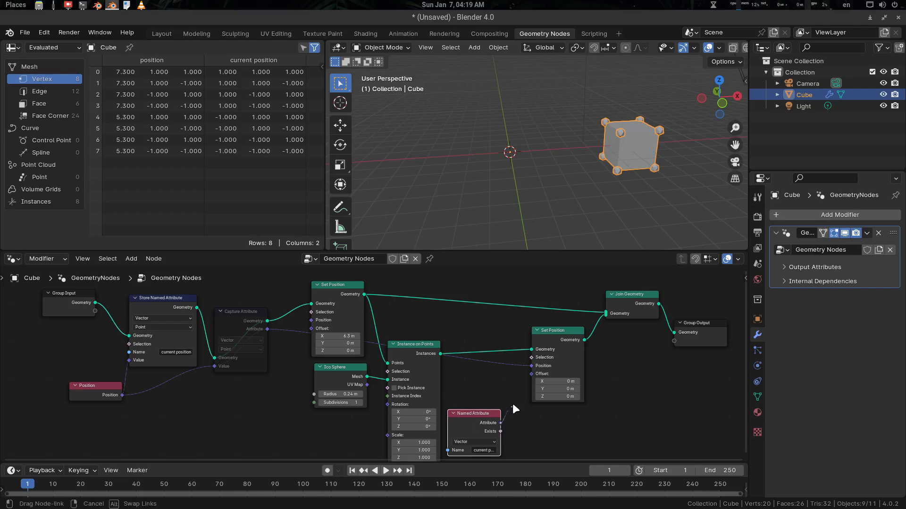
pyautogui.moveTo(515, 380); pyautogui.dragTo(532, 366)
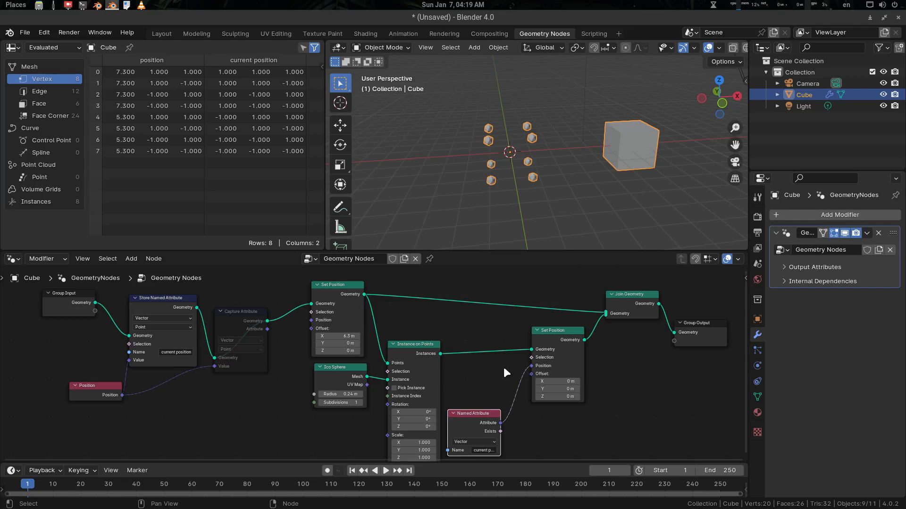
# Step: Alternate the second Set Position's Position source between Capture Attribute and Named Attribute, toggling Capture Attribute's mute, and finish with Named Attribute connected
pyautogui.moveTo(267, 329); pyautogui.dragTo(535, 366)
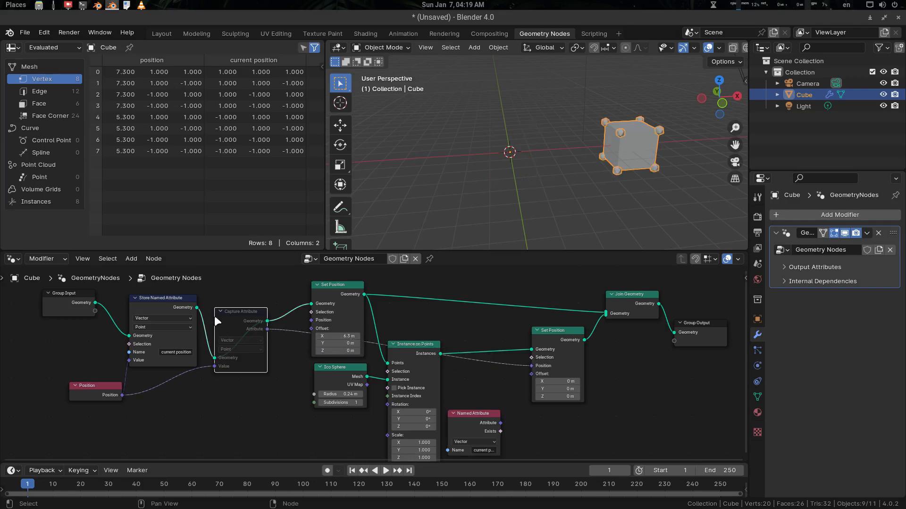
pyautogui.press('m')
pyautogui.moveTo(501, 423); pyautogui.dragTo(531, 367)
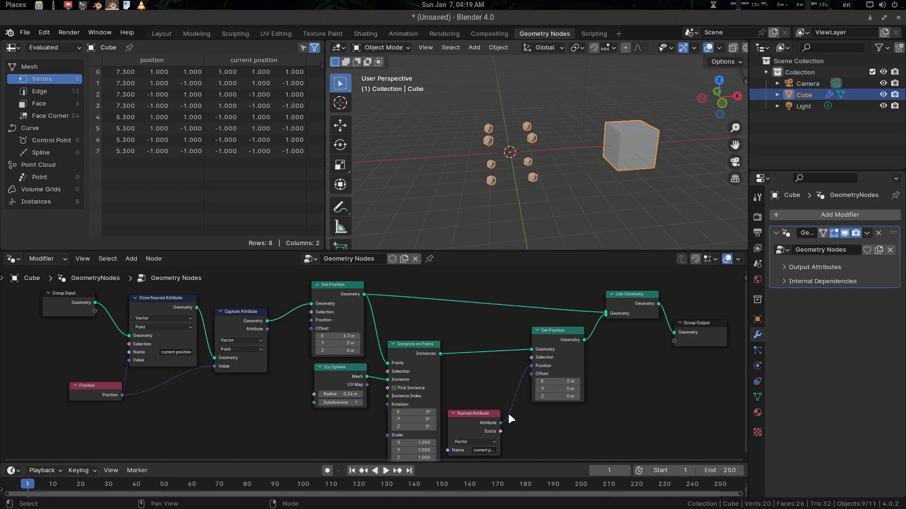
pyautogui.moveTo(268, 329); pyautogui.dragTo(532, 366)
pyautogui.click(227, 314)
pyautogui.press('m')
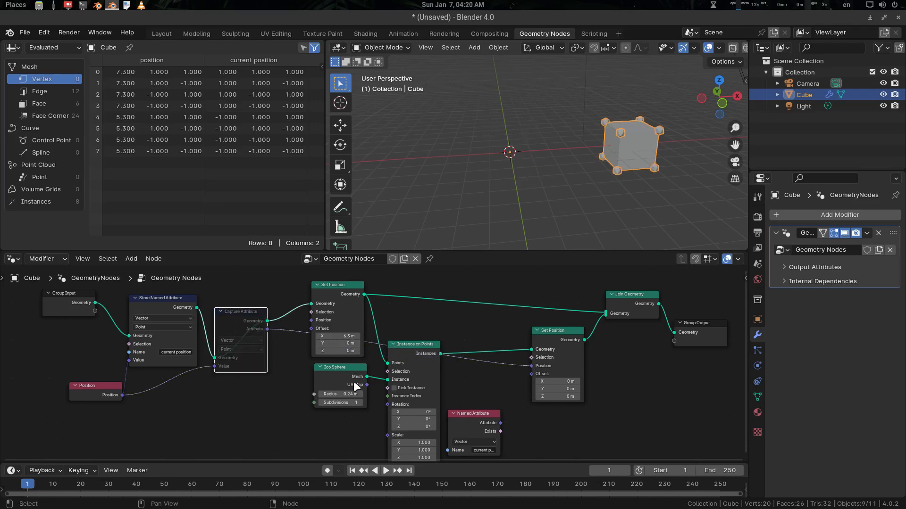
pyautogui.moveTo(501, 423); pyautogui.dragTo(532, 366)
# Step: Mute both the Store Named Attribute and Named Attribute nodes
pyautogui.scroll(3, 217, 330)
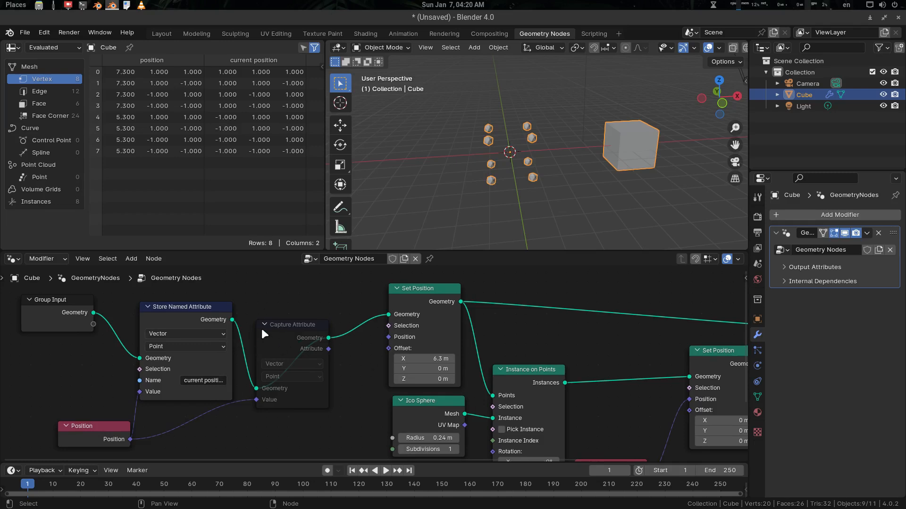
pyautogui.click(189, 310)
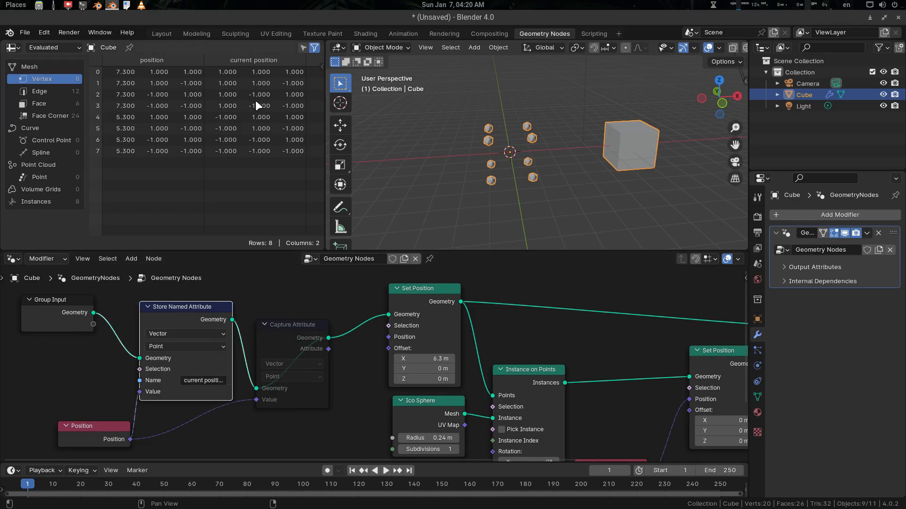
pyautogui.moveTo(358, 364); pyautogui.dragTo(304, 333, button='middle')
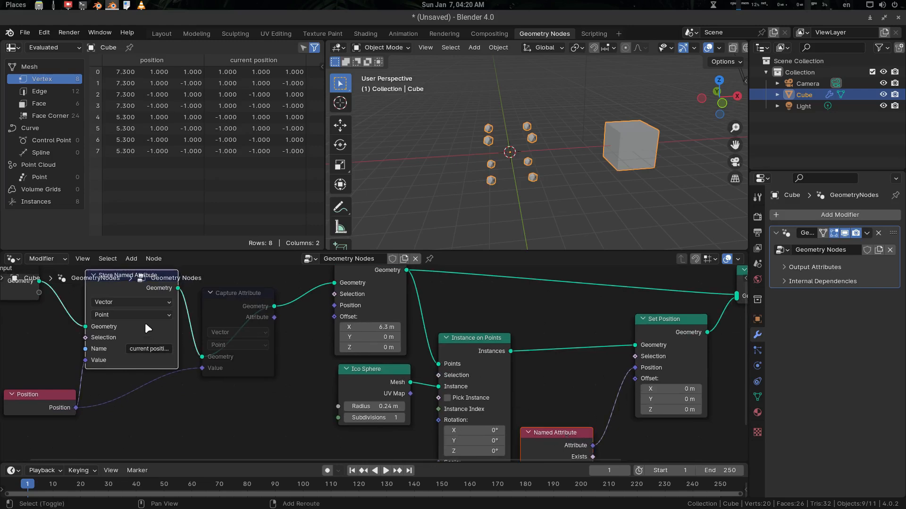
pyautogui.moveTo(146, 325)
pyautogui.press('m')
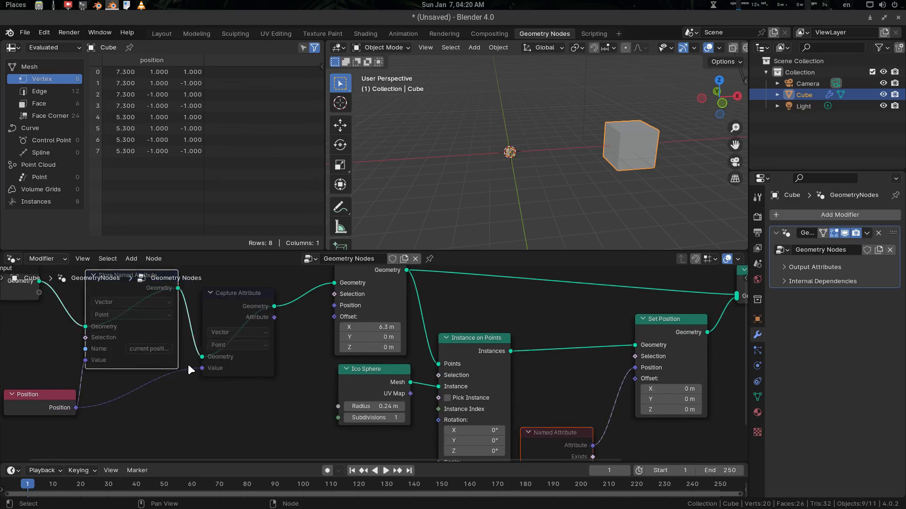
# Step: Unmute Capture Attribute and connect its Attribute output to the second Set Position's Position input
pyautogui.scroll(-1, 262, 312)
pyautogui.click(261, 313)
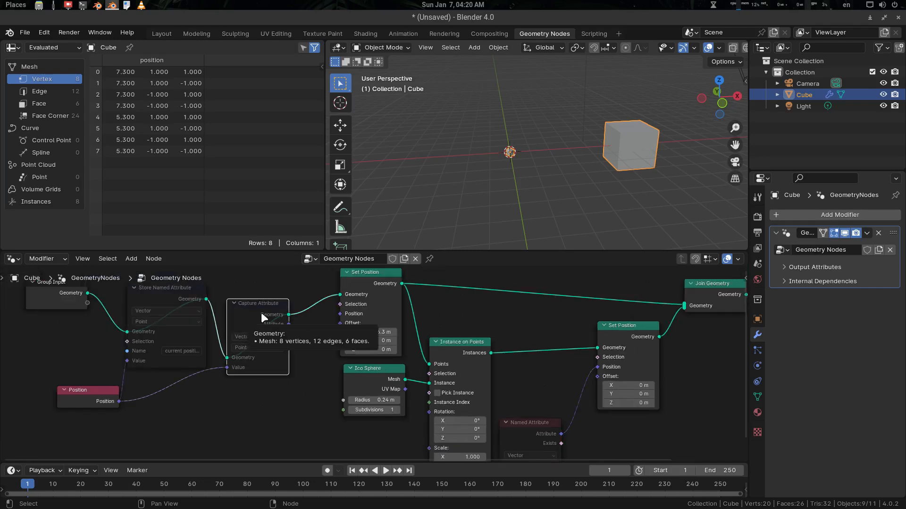
pyautogui.moveTo(289, 324); pyautogui.dragTo(608, 370)
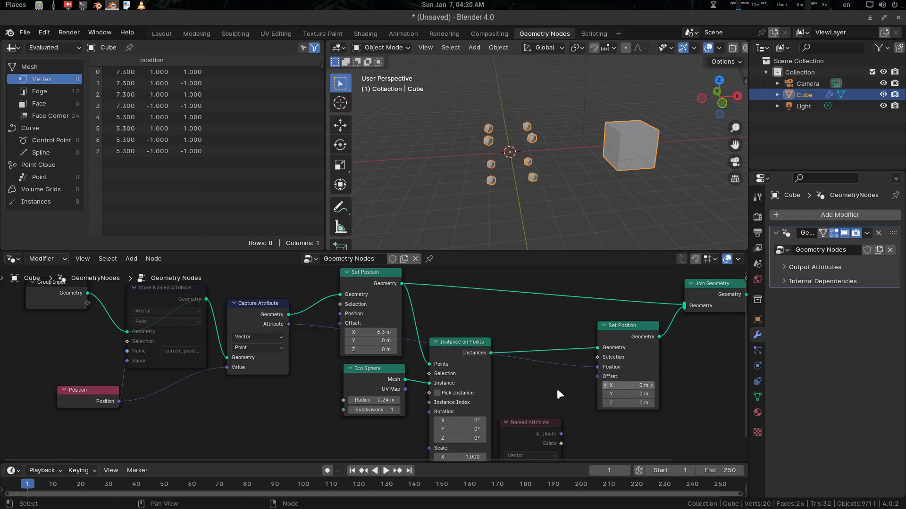
pyautogui.moveTo(545, 326); pyautogui.dragTo(537, 326, button='middle')
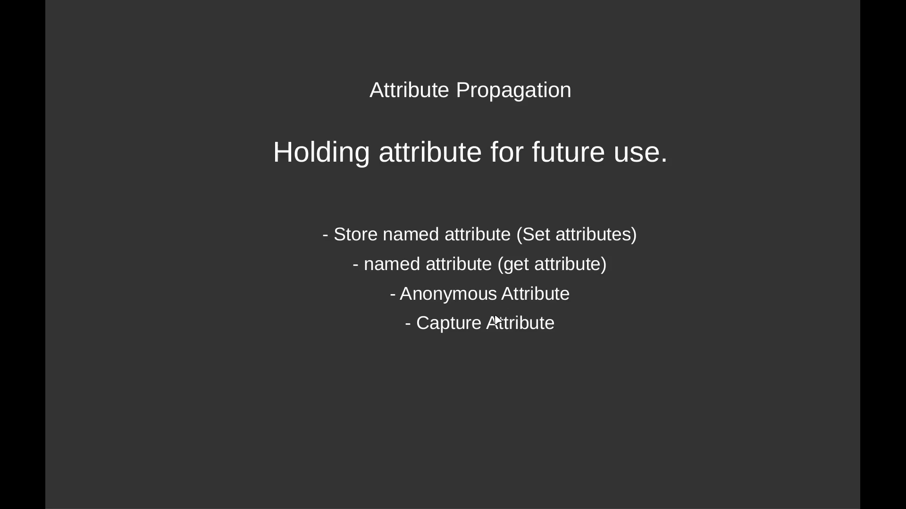
# Step: Switch from the slides back to Blender and mute and unmute Capture Attribute to compare the instances
pyautogui.hotkey('alt', 'Tab')
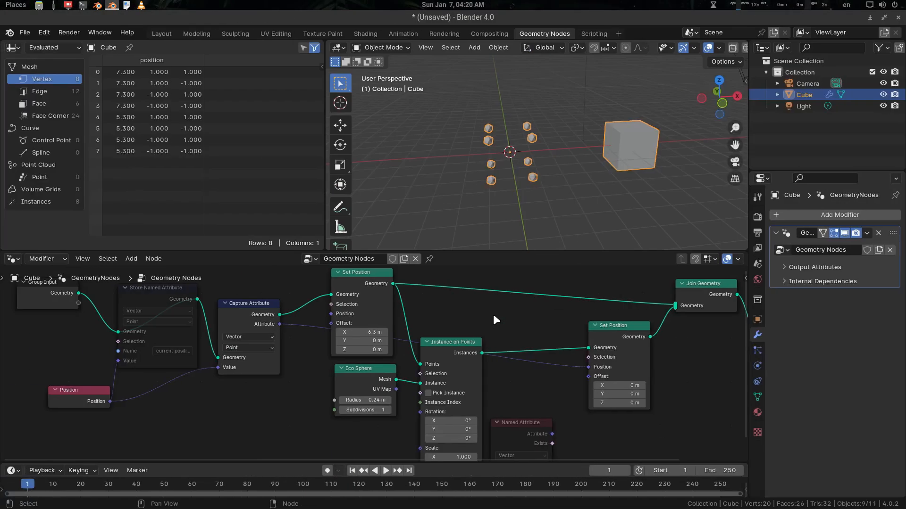
pyautogui.click(250, 312)
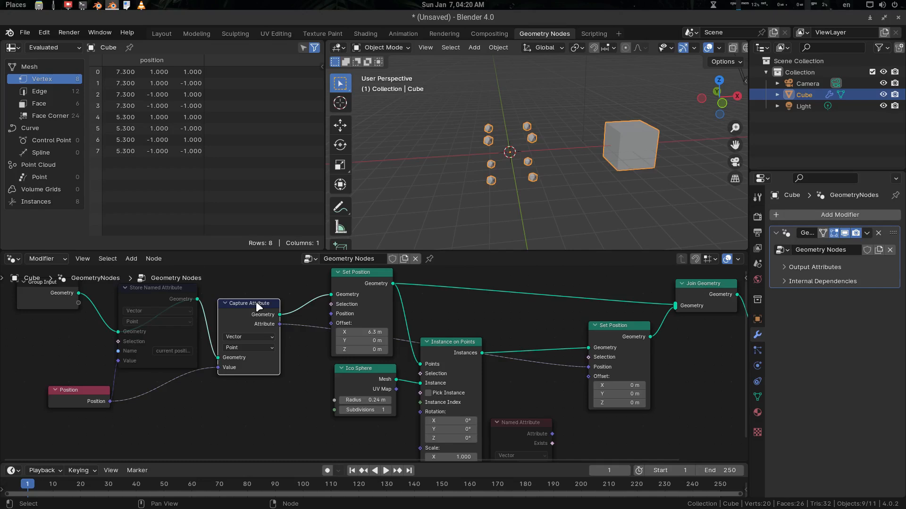
pyautogui.moveTo(259, 311)
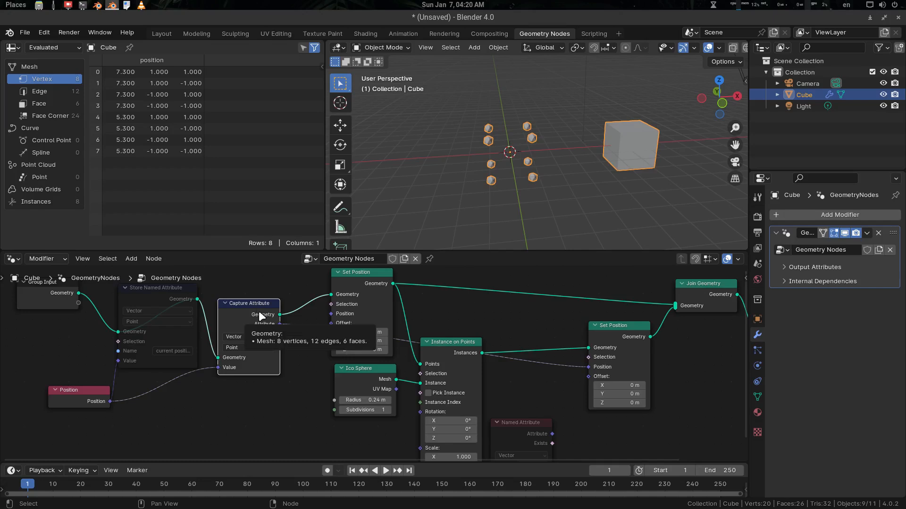
pyautogui.press('m')
pyautogui.press('m')
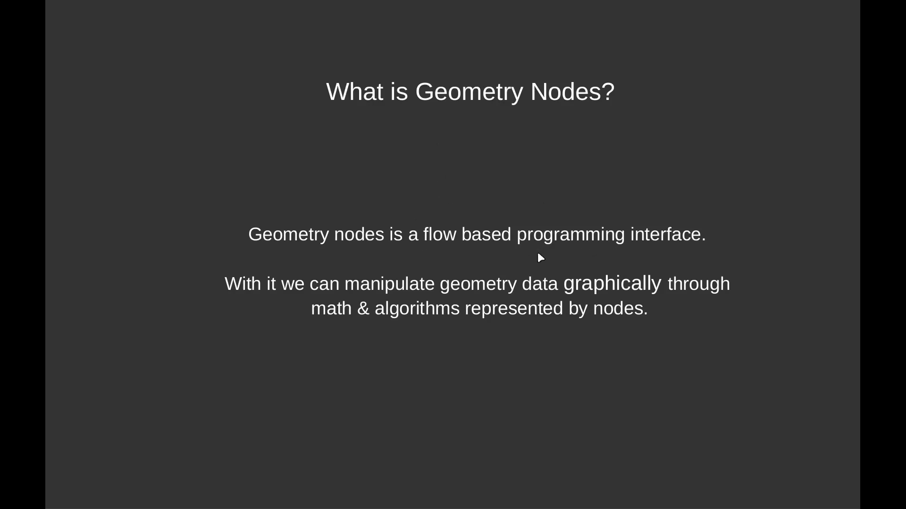
pyautogui.click(734, 273)
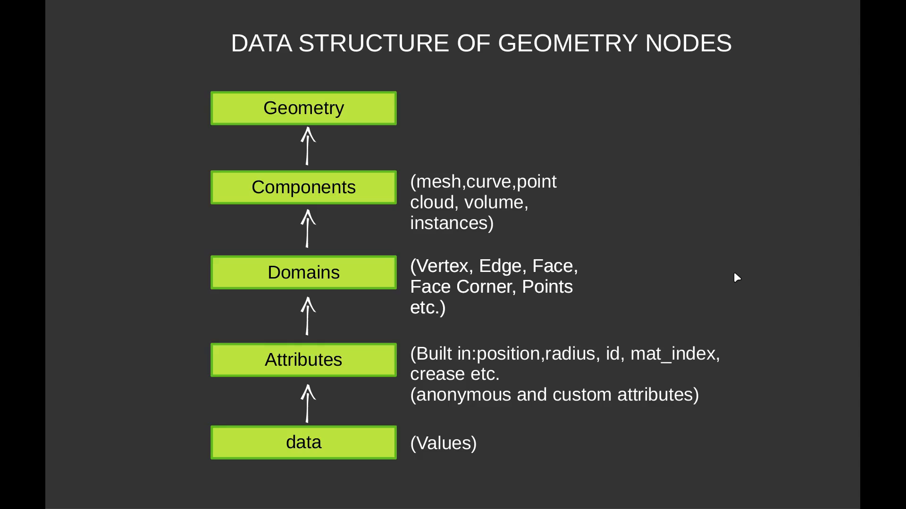
pyautogui.click(734, 272)
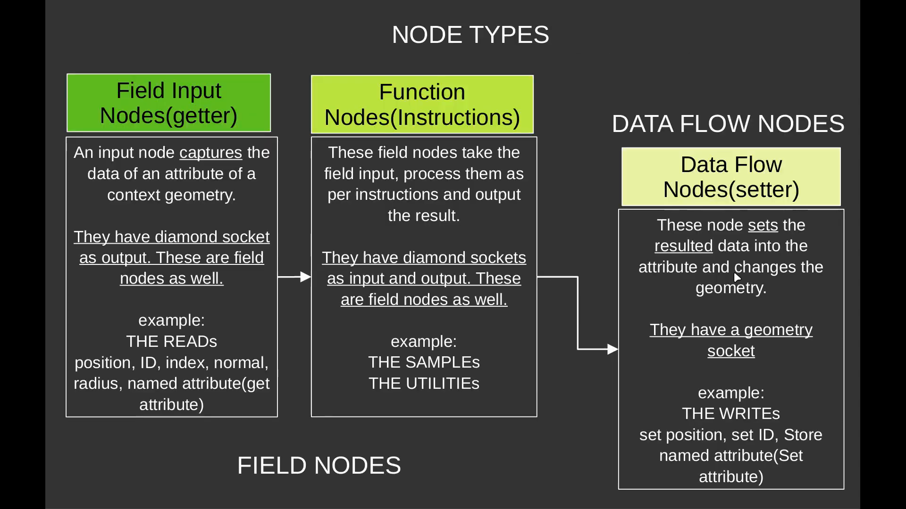